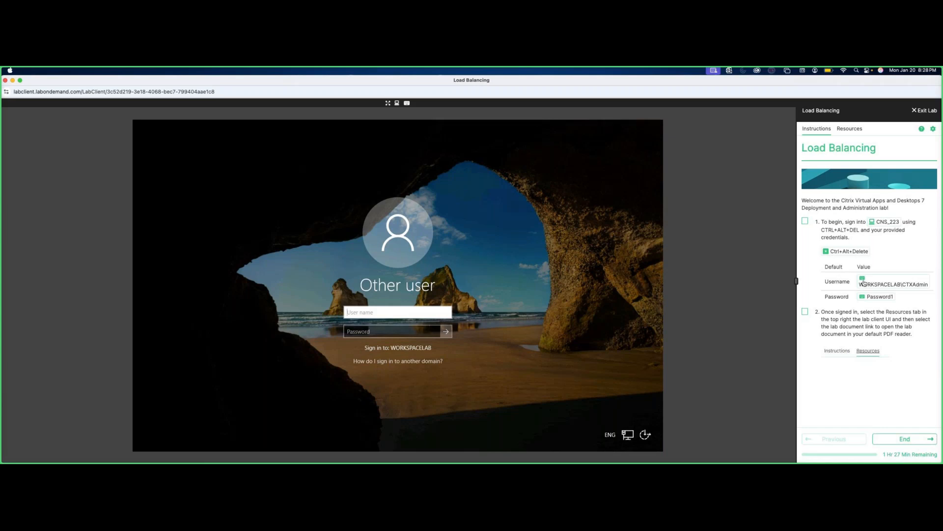
Sign in to the NYC-HYP-101 lab VM with the lab username and password.
left_click(863, 281)
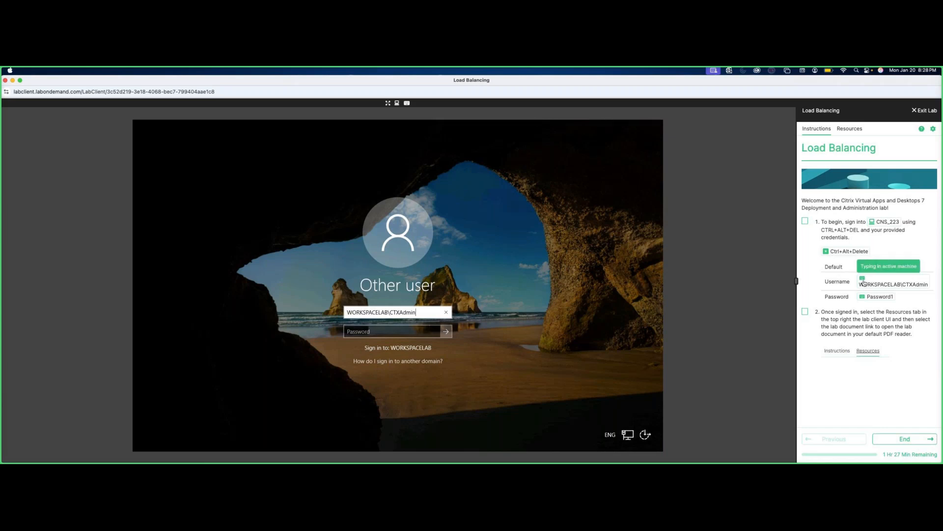
left_click(363, 330)
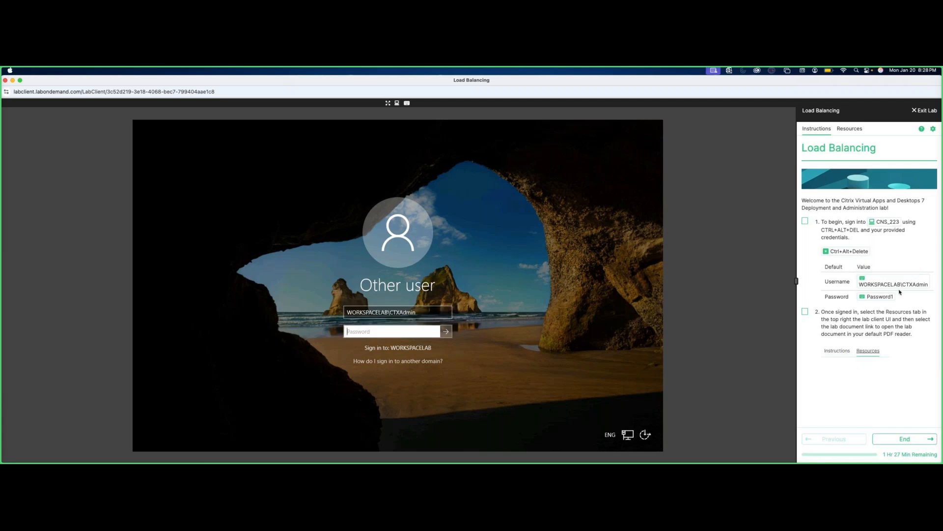
left_click(874, 298)
left_click(447, 331)
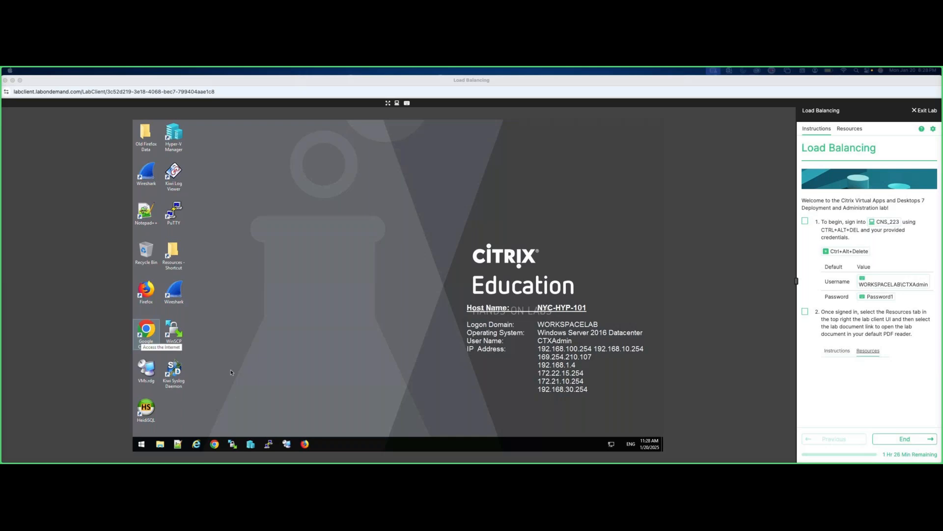
mouse_move(472, 462)
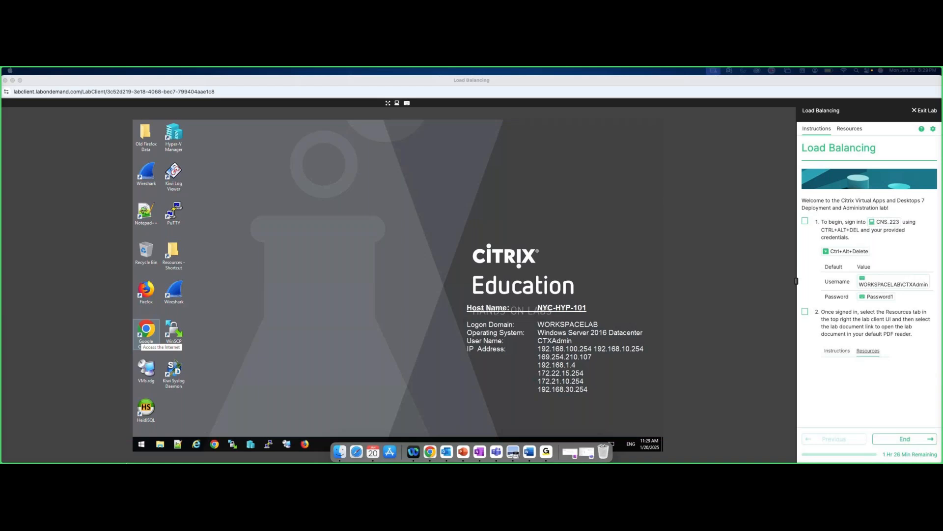
left_click(245, 369)
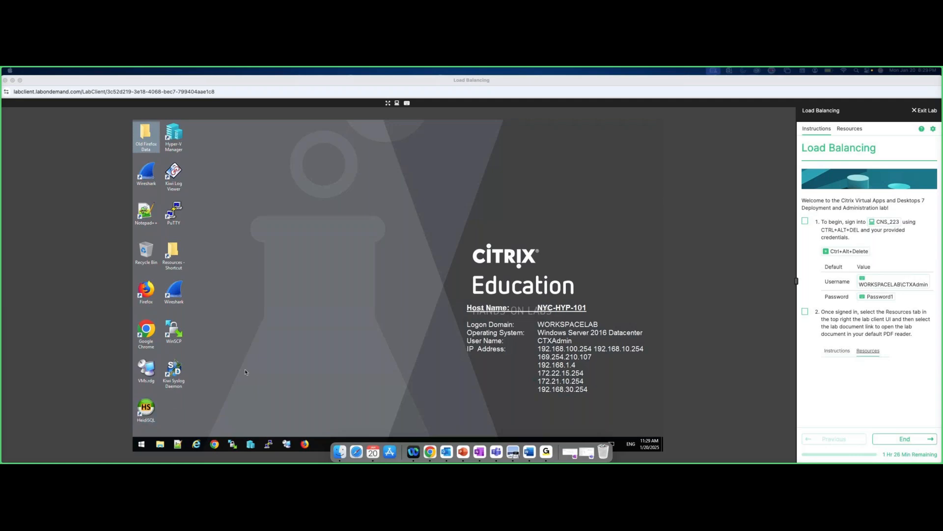
left_click(215, 445)
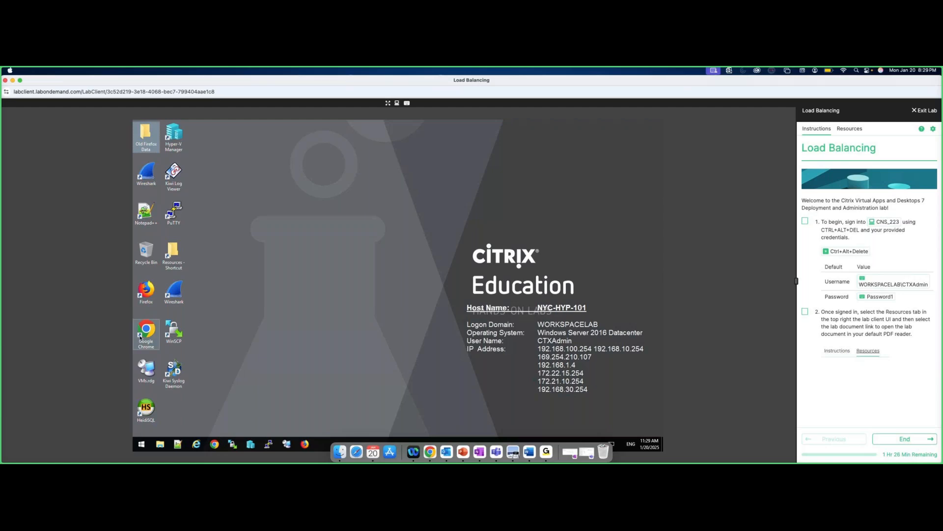
left_click(140, 337)
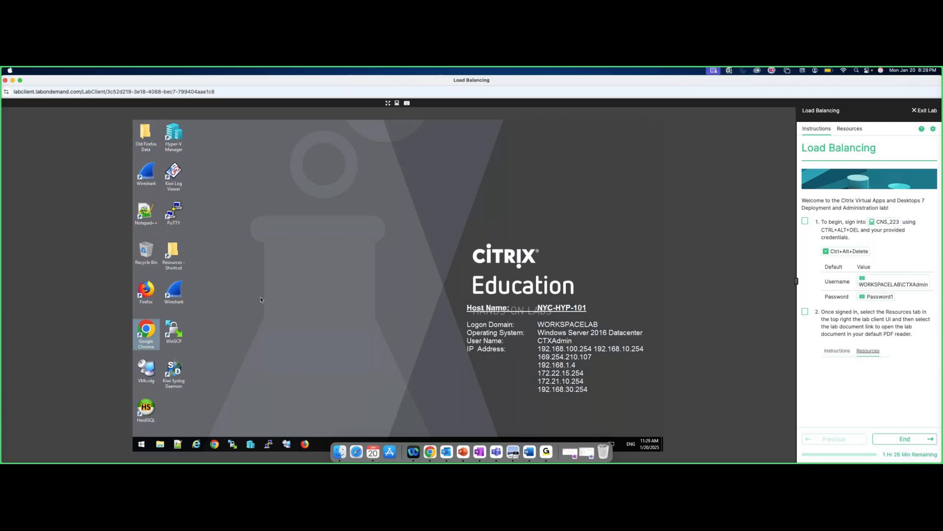
double_click(146, 329)
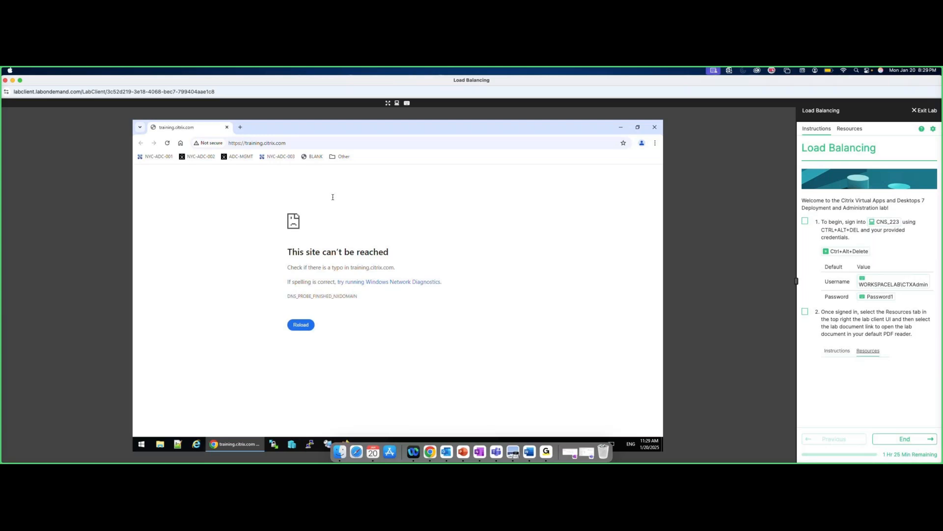
left_click(316, 142)
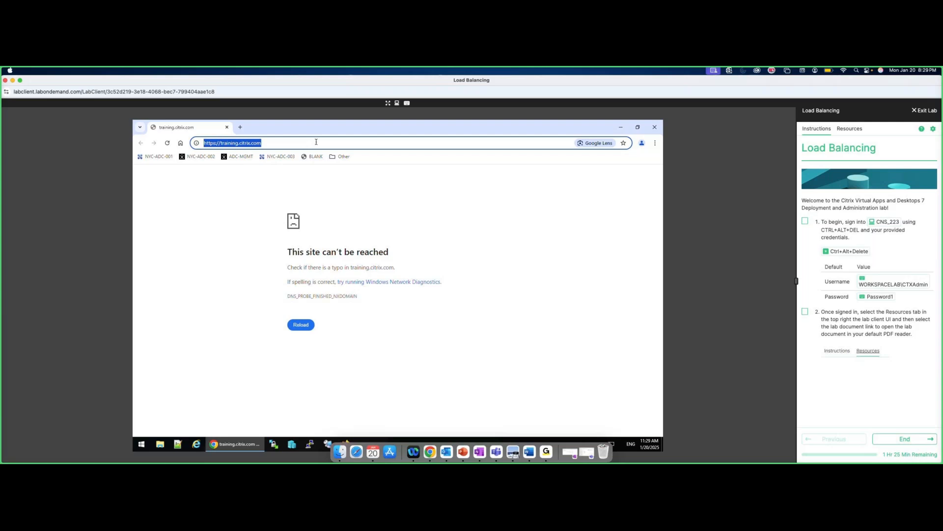
type("http")
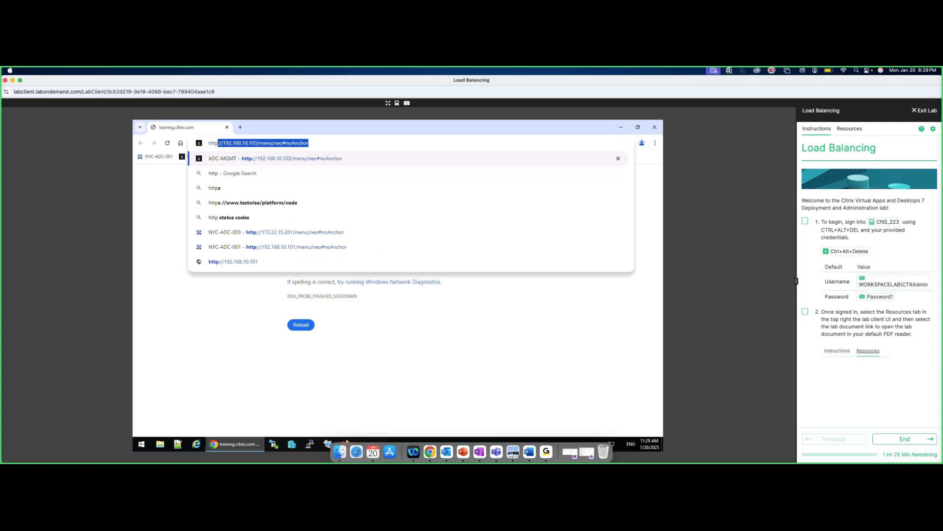
type("://19")
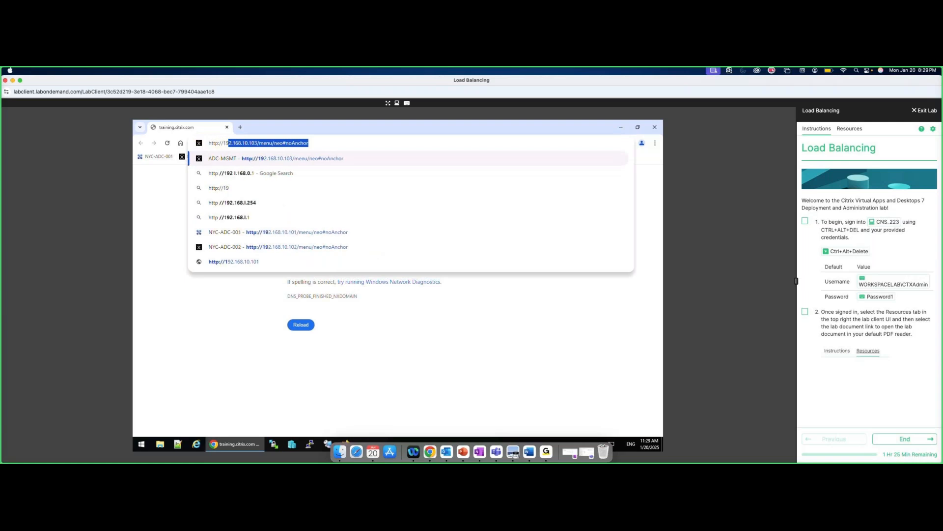
type("2.168.")
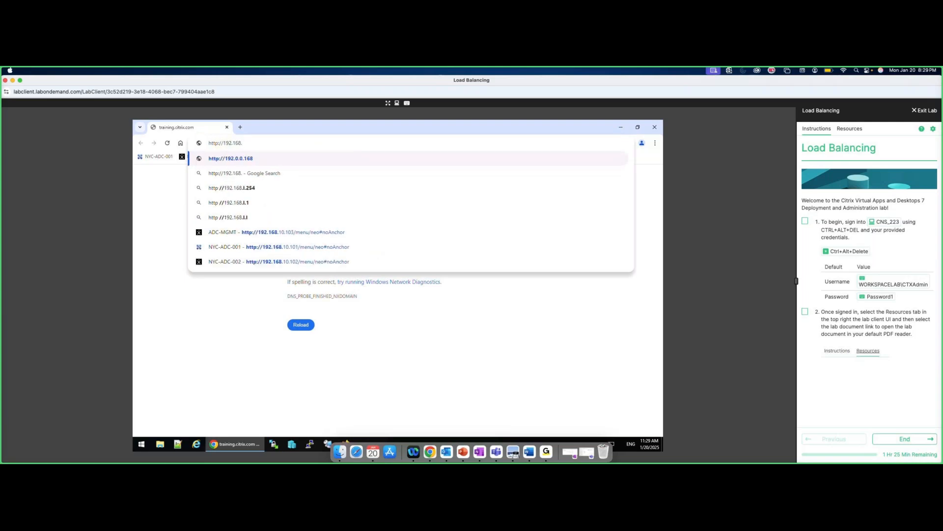
type("10.103")
key("Return")
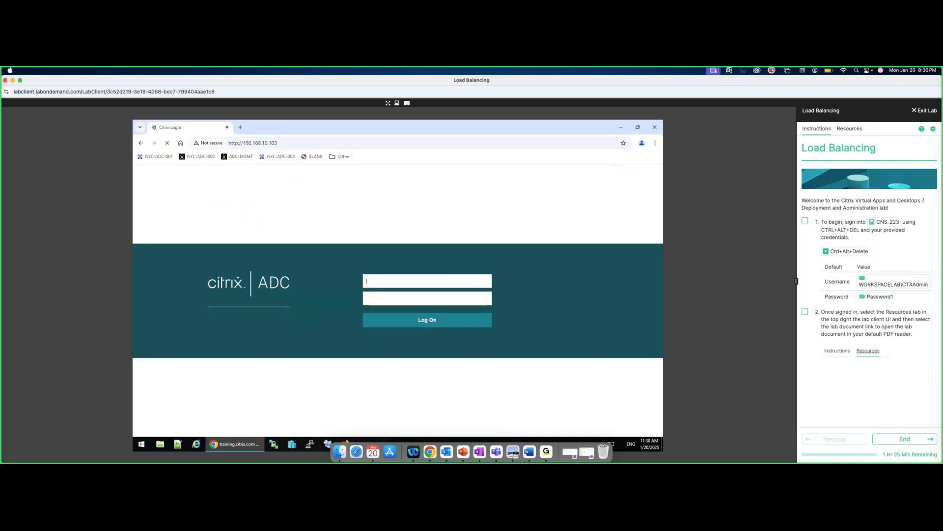
Try logging on as nsroot several times, ending with an invalid credentials error.
type("nsroot")
key("Tab")
type("nsroot")
key("Return")
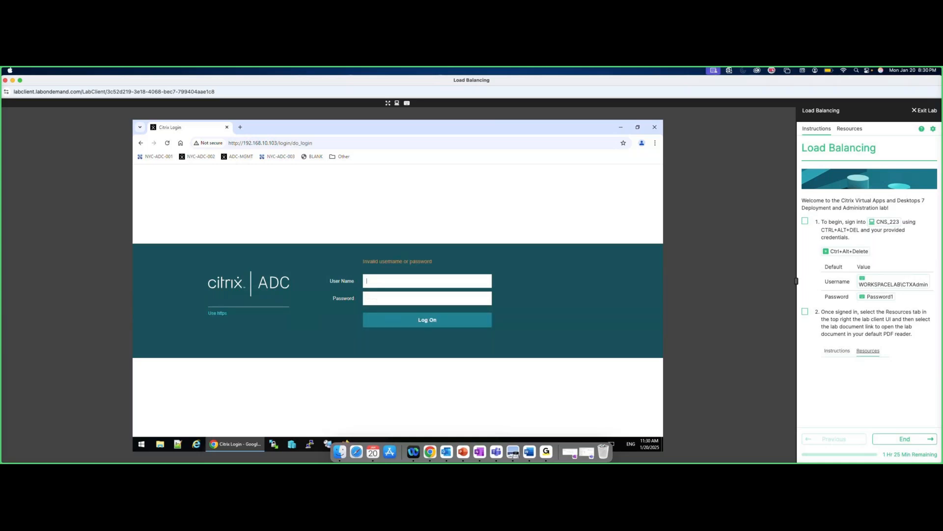
type("nsroot")
key("Tab")
key("Return")
type("nsroot")
left_click(399, 298)
type("nsroo")
left_click(420, 323)
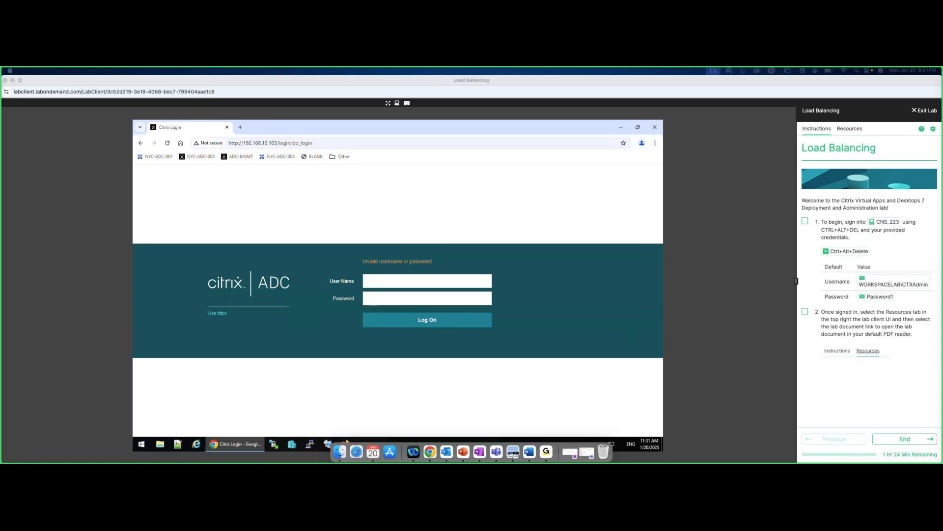
Log on to the ADC as nsroot with the correct password, reaching System Information.
left_click(412, 284)
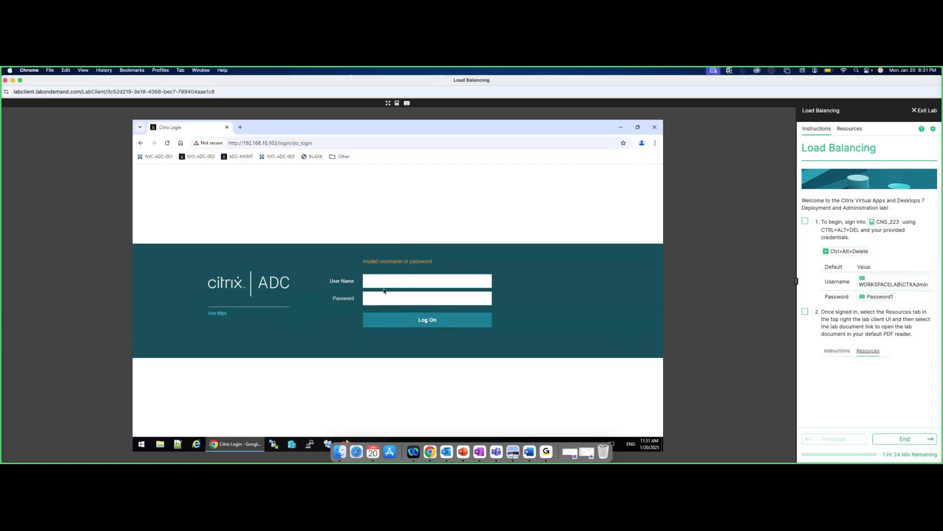
left_click(424, 283)
type("nsroot")
type("d1!")
key("Return")
type("nsroot")
key("Tab")
left_click(418, 319)
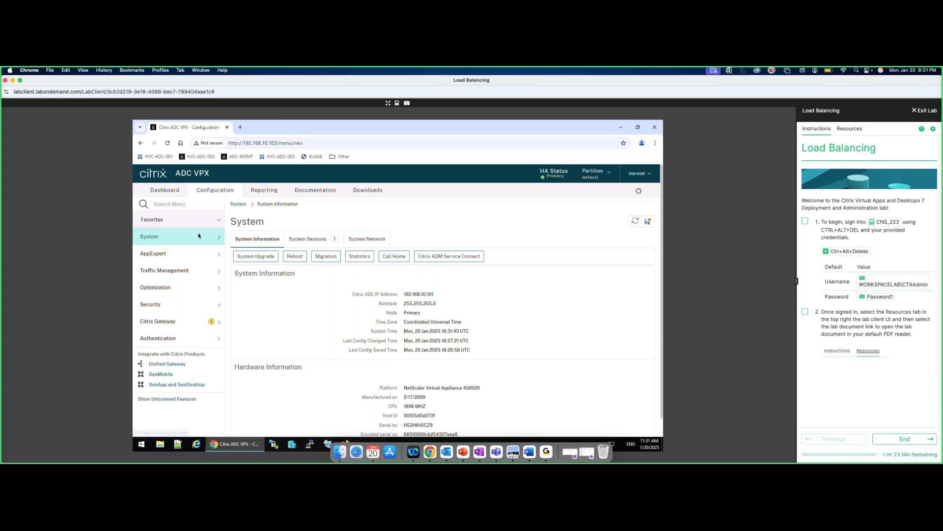
Review the enabled basic features under System > Settings without changing them.
left_click(214, 241)
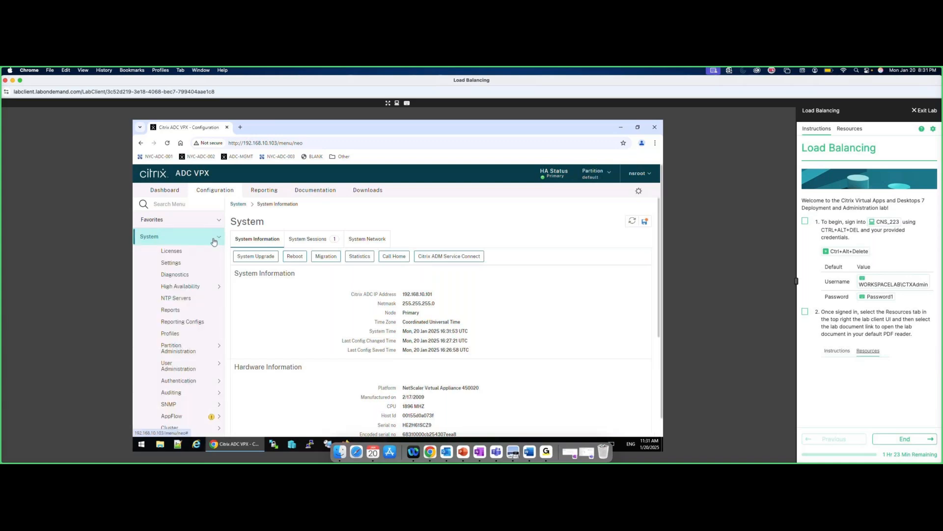
left_click(171, 264)
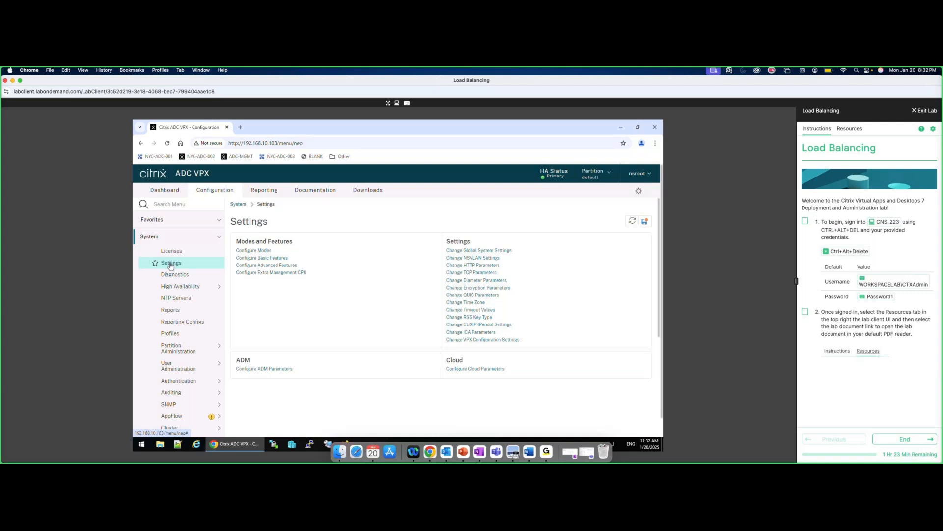
left_click(256, 260)
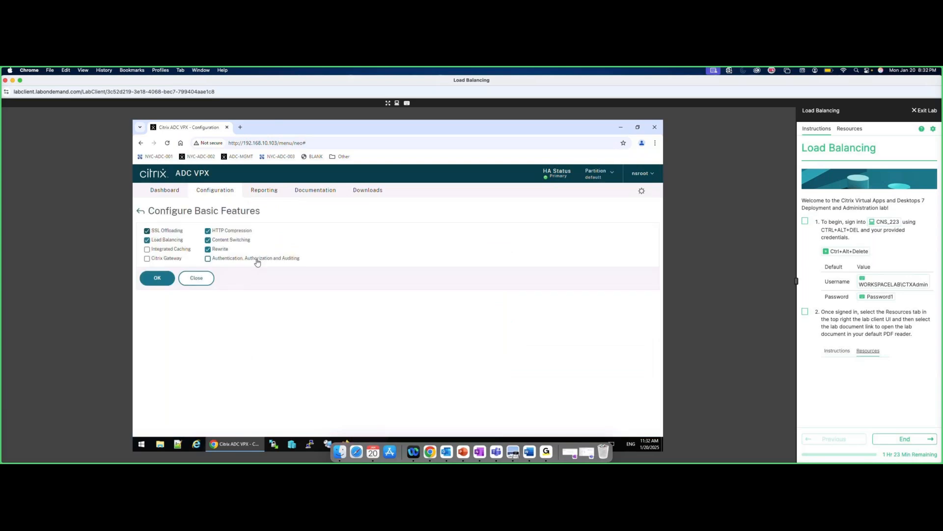
left_click(192, 281)
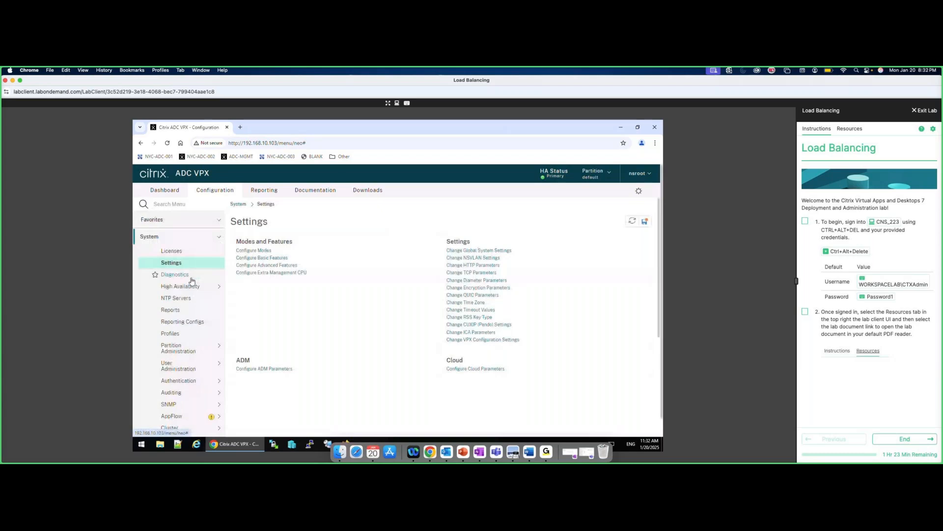
left_click(220, 237)
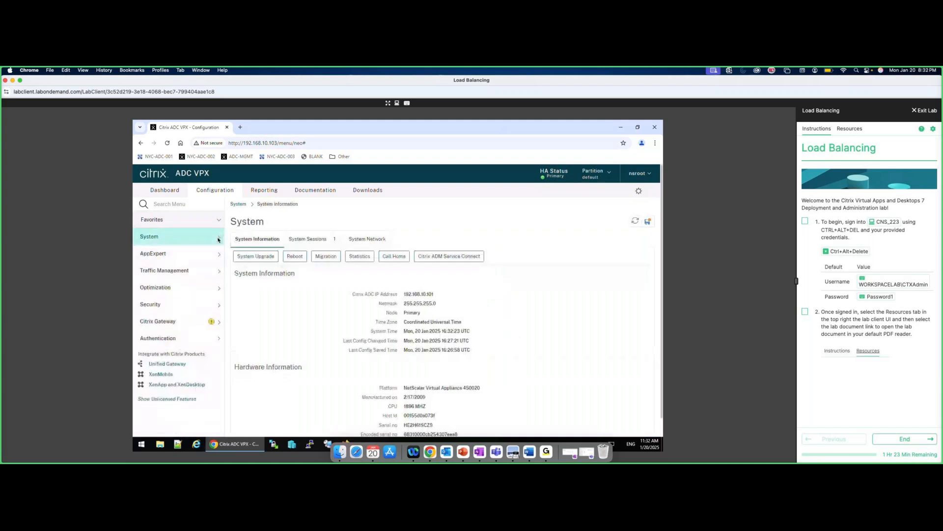
Go to Traffic Management > Load Balancing > Servers.
left_click(172, 276)
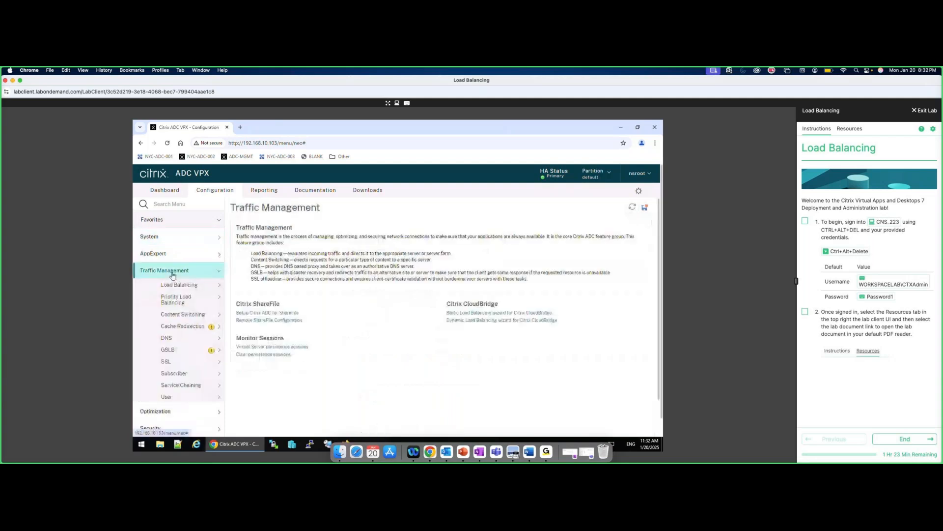
left_click(219, 286)
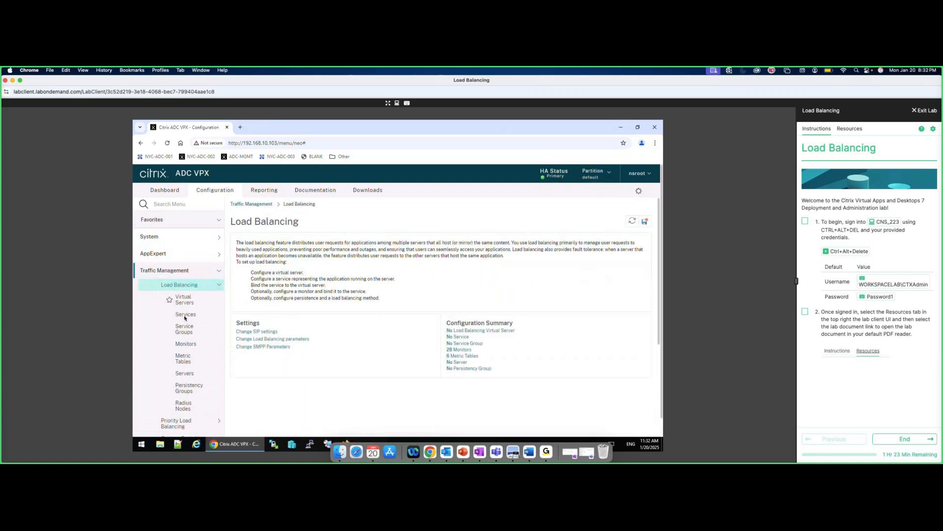
left_click(183, 374)
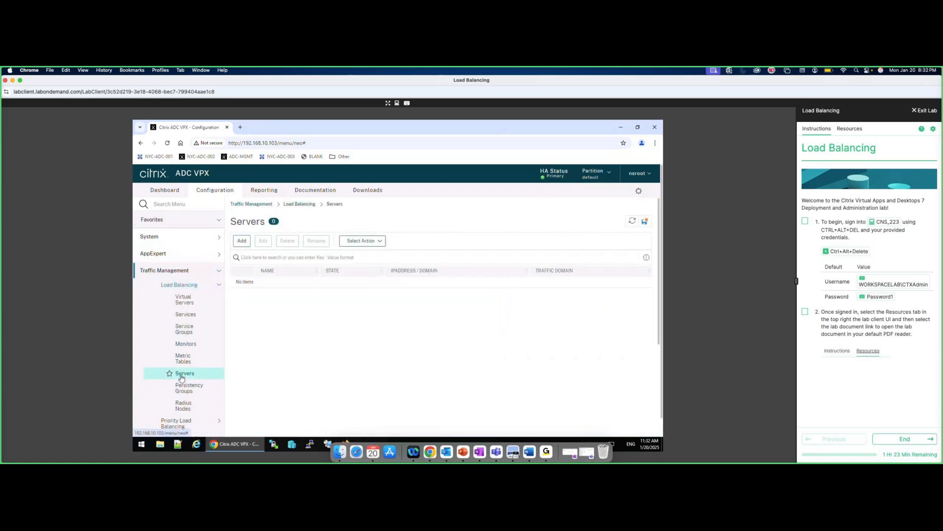
Create server srv_red at IP address 192.168.30.51.
left_click(242, 240)
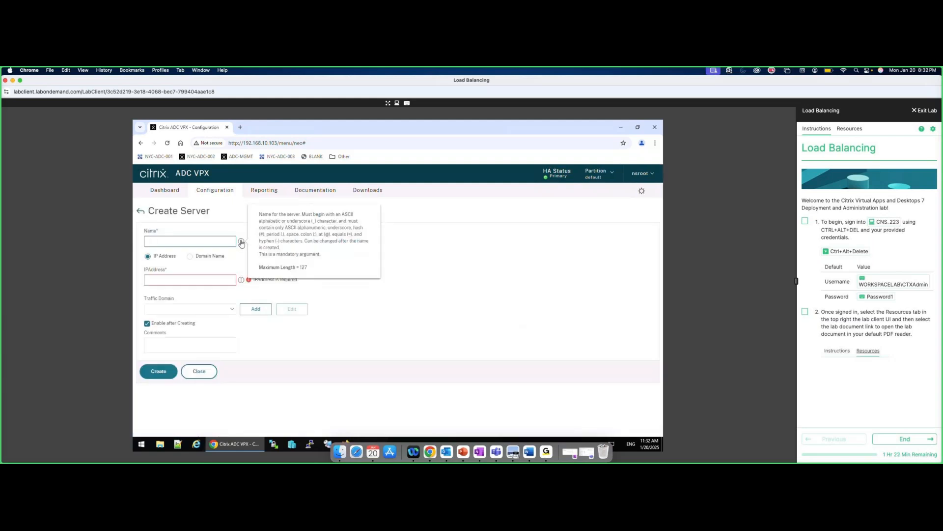
type("srv_red")
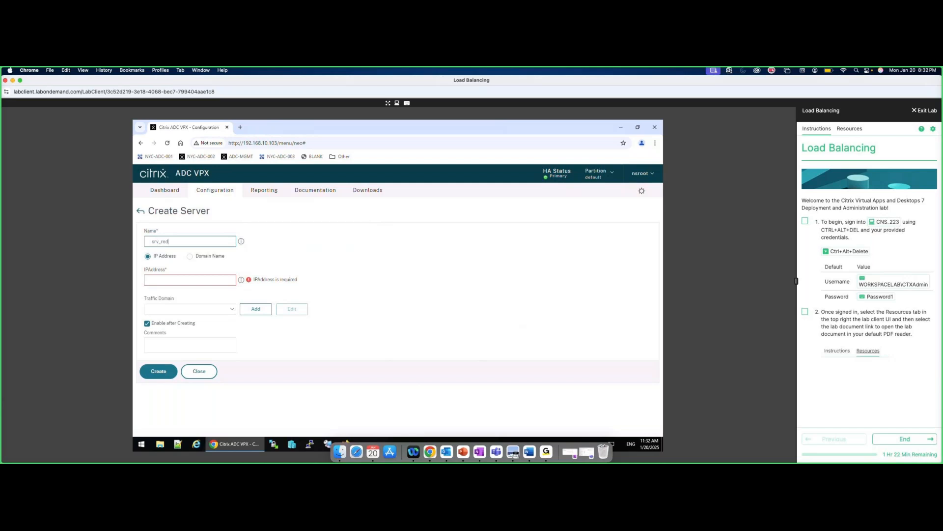
mouse_move(240, 241)
left_click(190, 280)
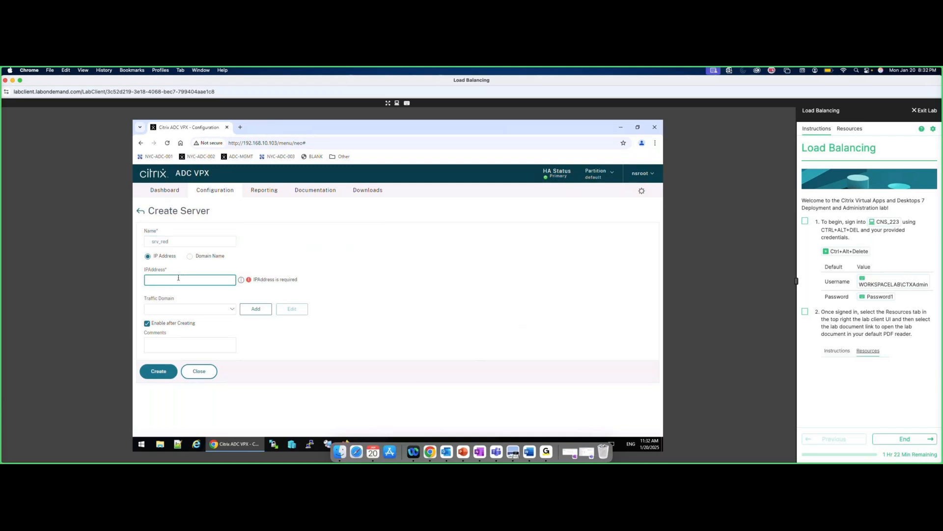
type("192.168.30.51")
left_click(166, 371)
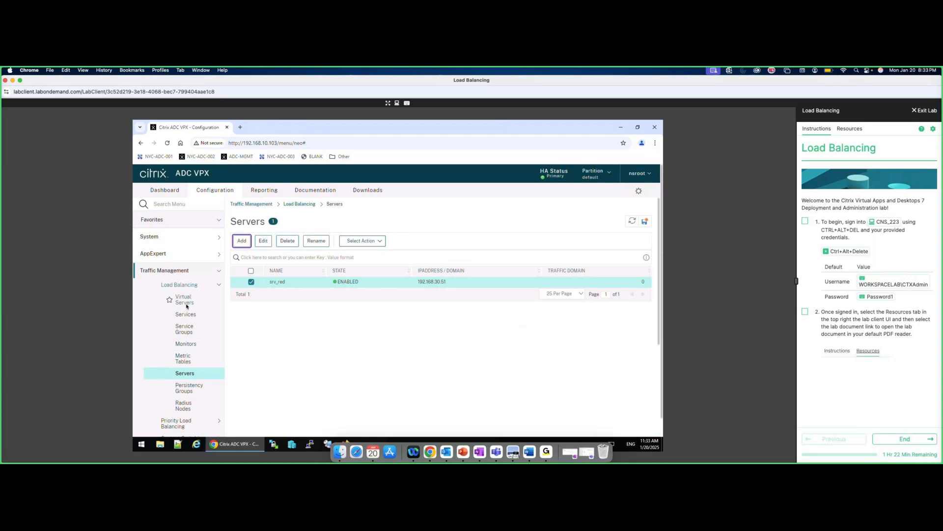
Add servers srv_blue (192.168.30.52) and srv_green (192.168.30.53).
left_click(241, 241)
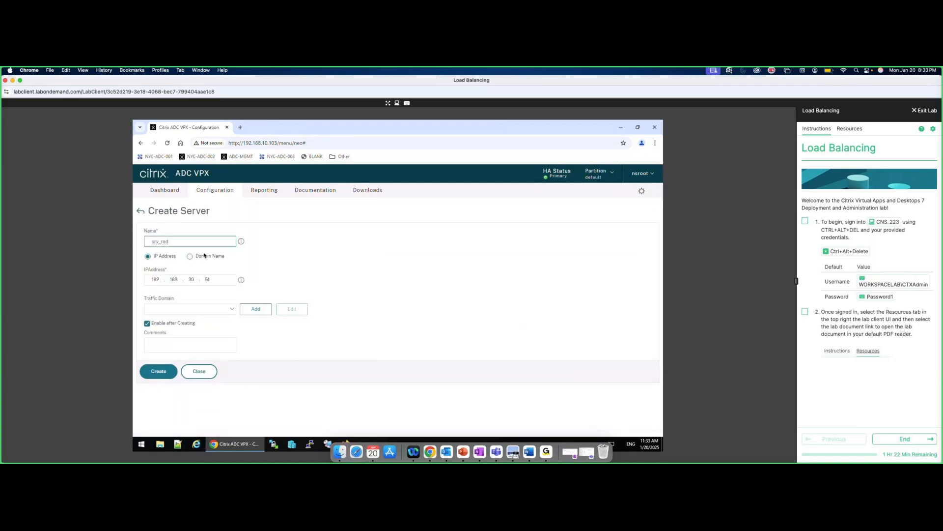
key("BackSpace")
key("BackSpace")
key("BackSpace")
type("blu")
left_click(211, 279)
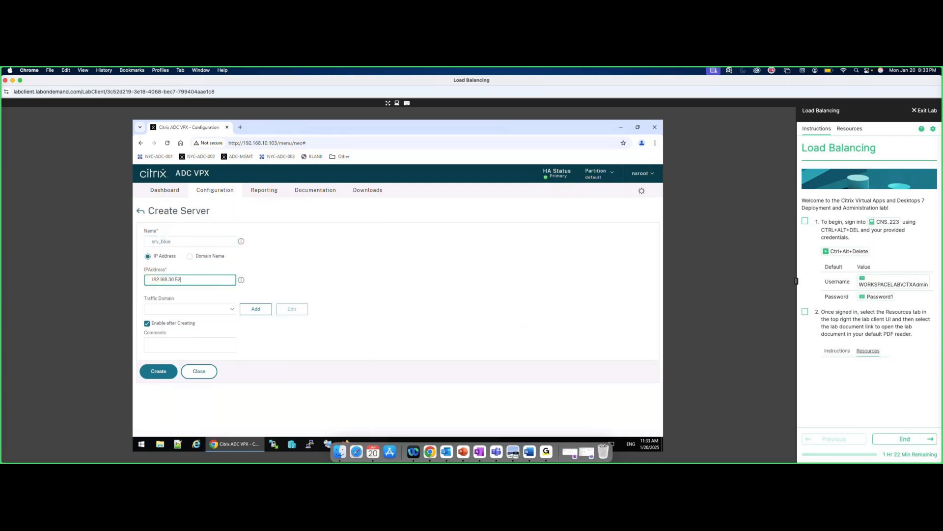
left_click(159, 371)
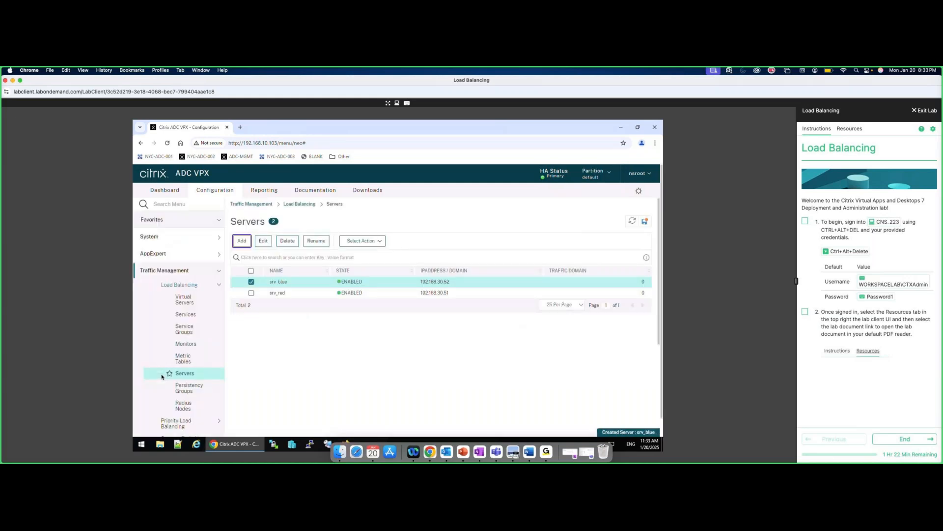
left_click(241, 241)
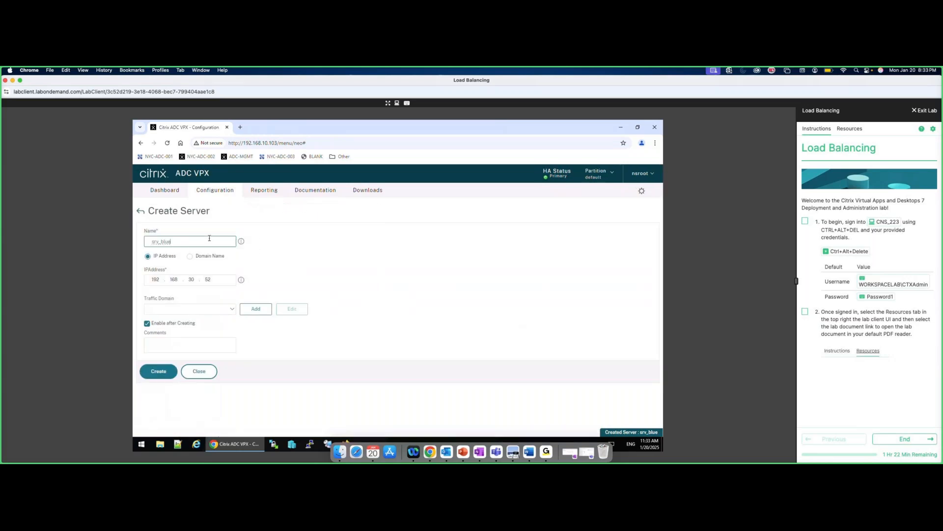
key("BackSpace")
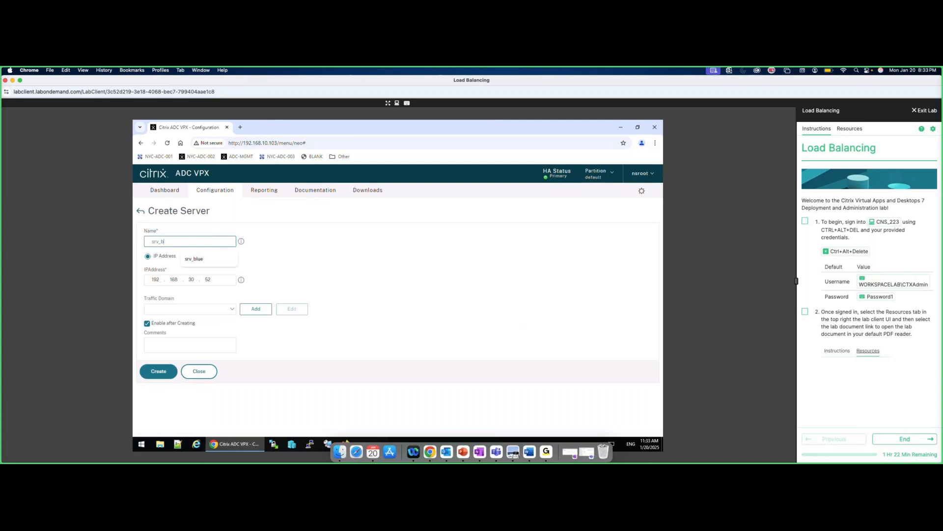
key("BackSpace")
type("green")
left_click(213, 279)
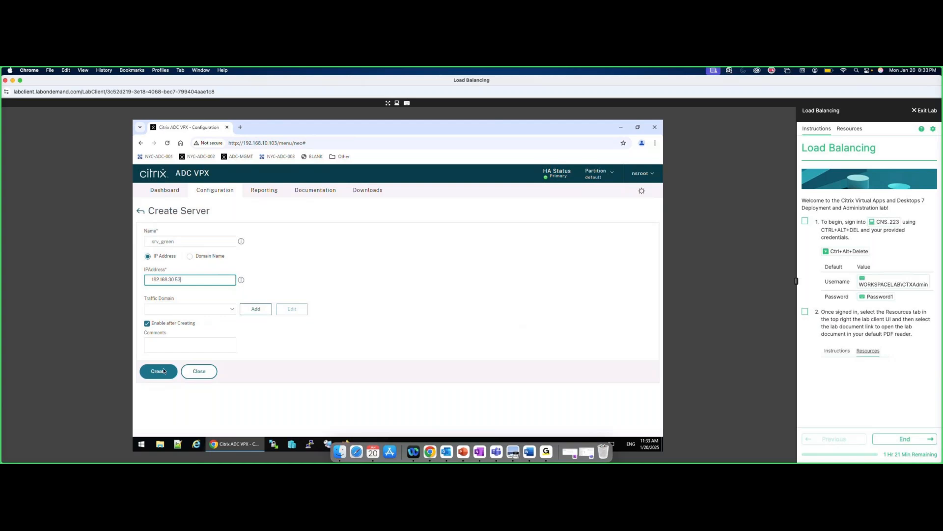
left_click(158, 371)
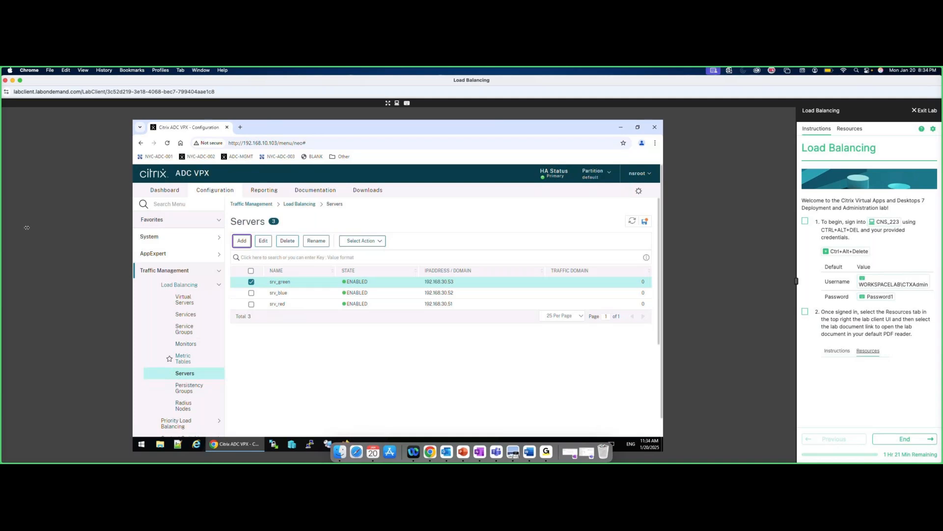
left_click(190, 316)
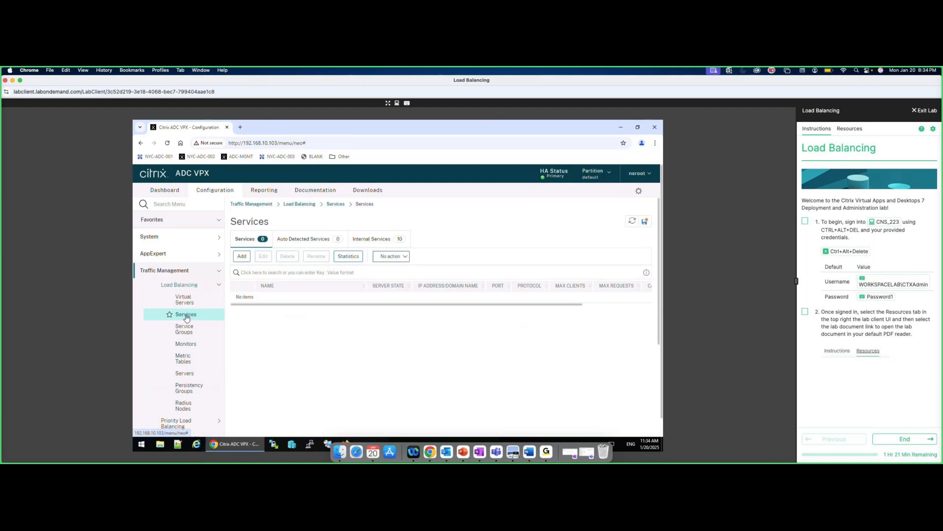
Create HTTP service svc_red on port 80 using existing server srv_red.
left_click(245, 256)
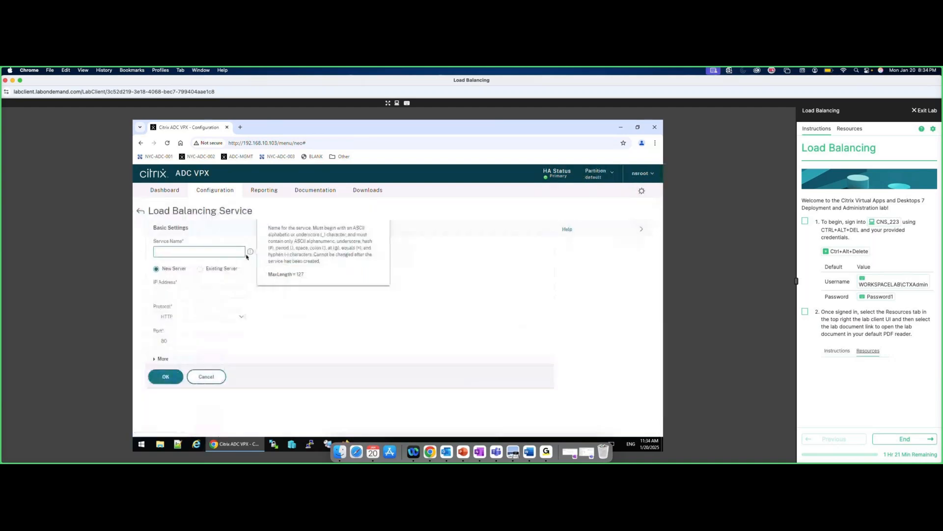
type("vc_red")
left_click(200, 268)
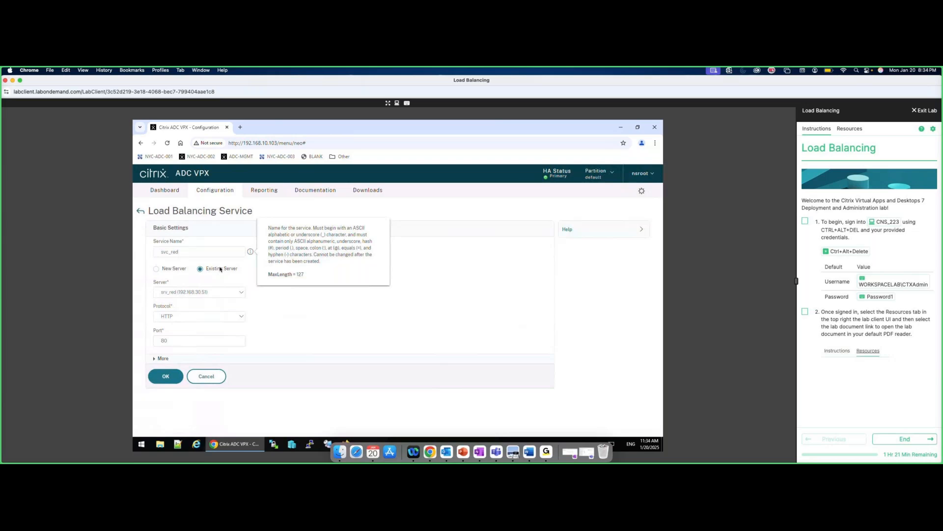
left_click(242, 295)
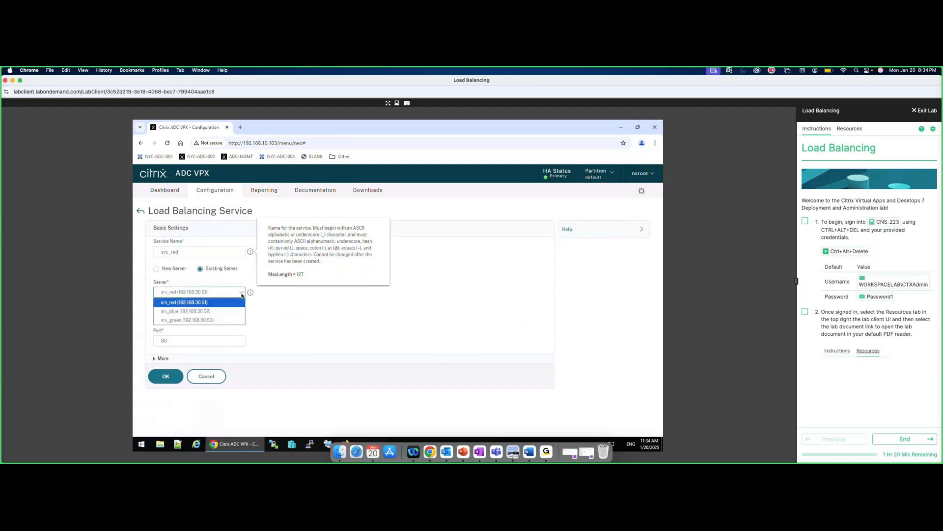
left_click(241, 295)
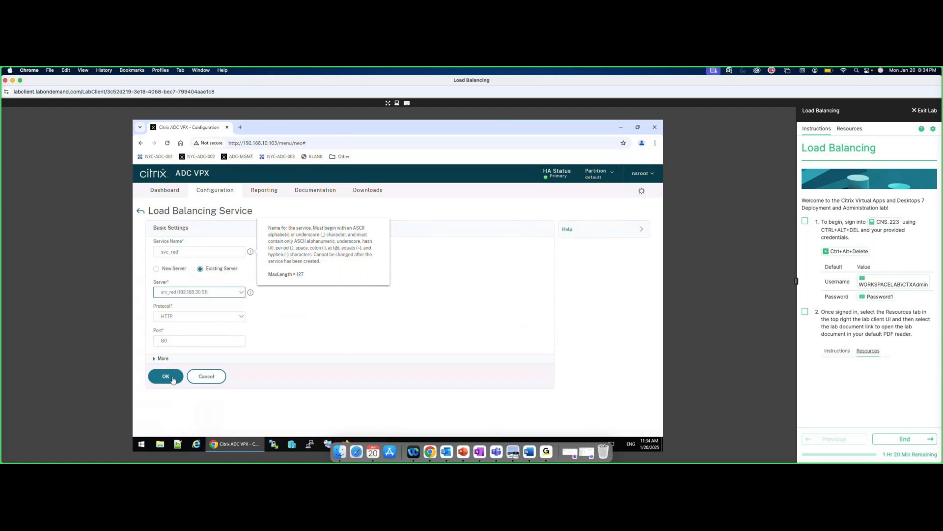
left_click(167, 376)
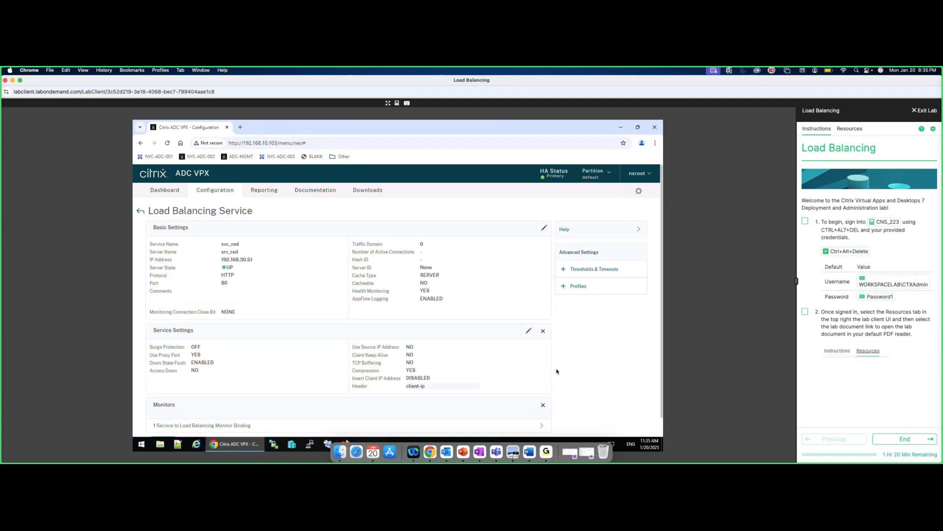
scroll(557, 371, "down", 1)
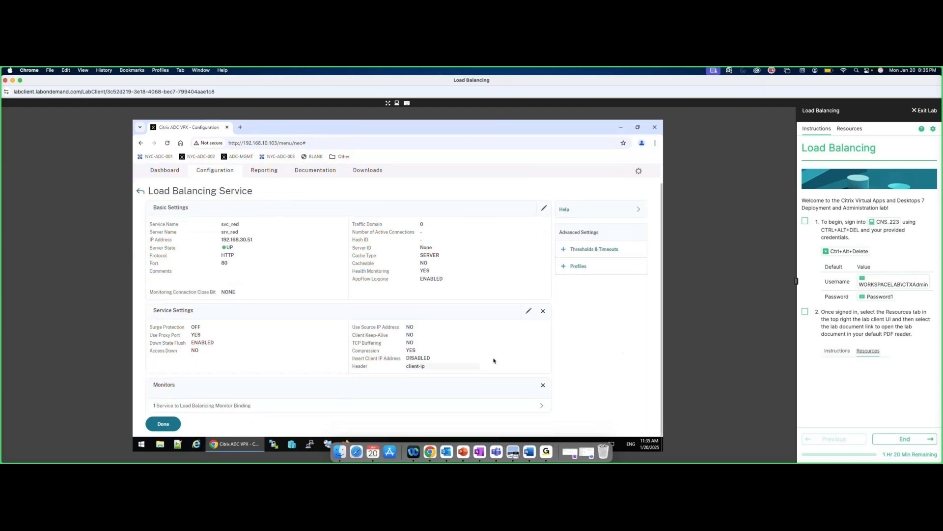
left_click(164, 424)
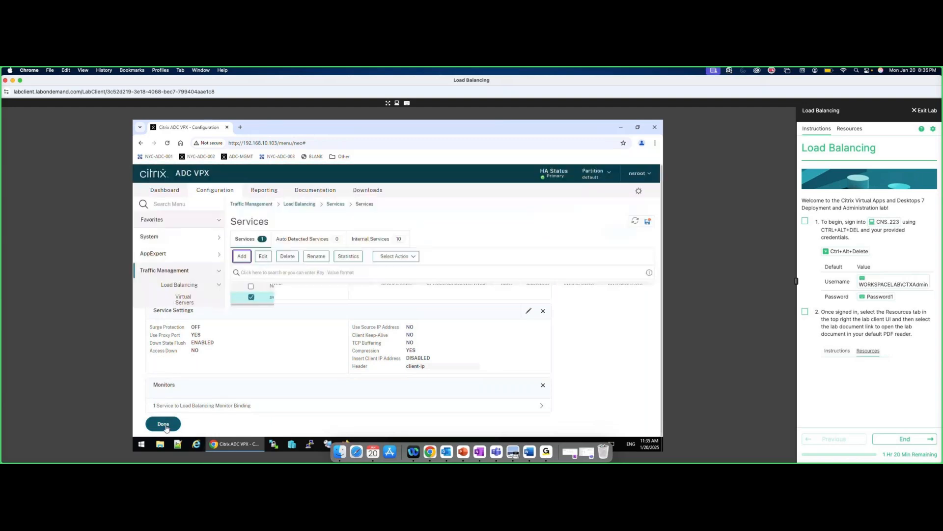
Add HTTP service svc_blue on port 80 bound to existing server srv_blue.
left_click(243, 256)
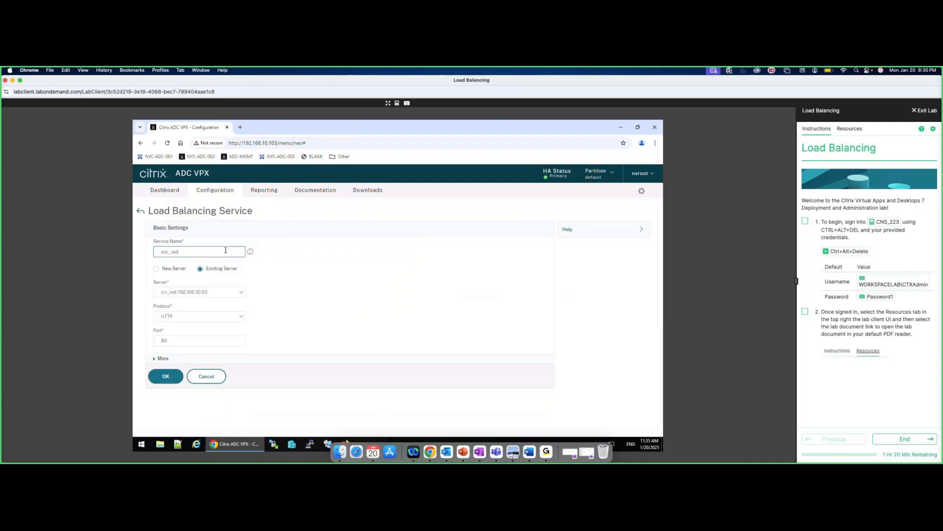
key("BackSpace")
type("blue")
key("ctrl+super+space")
left_click(241, 292)
left_click(239, 292)
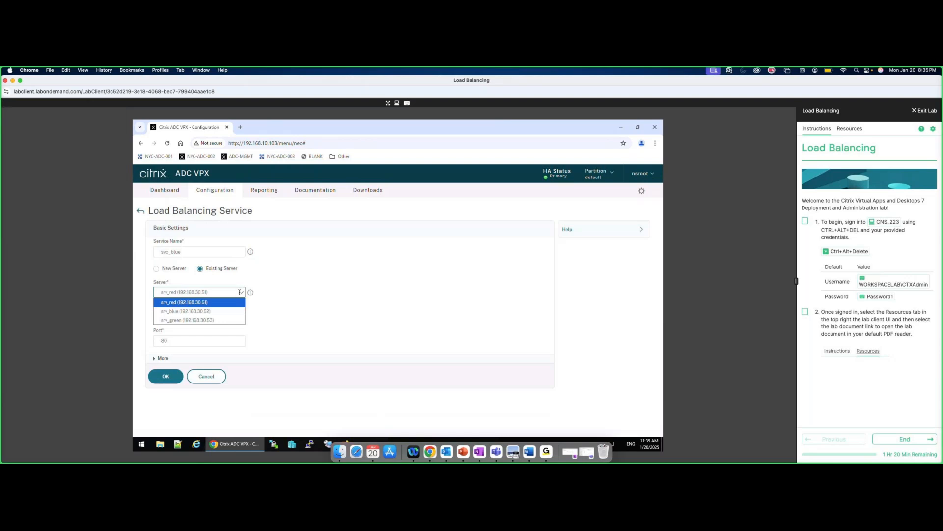
left_click(216, 311)
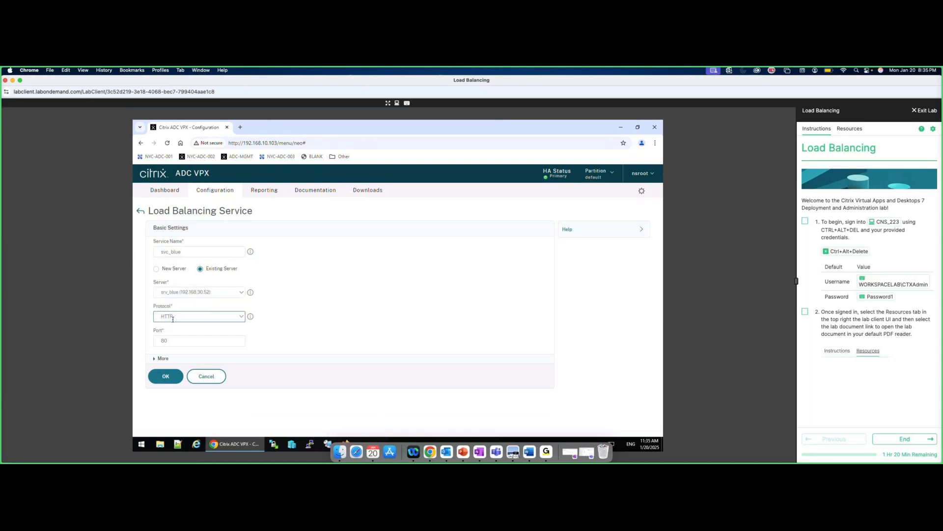
left_click(164, 377)
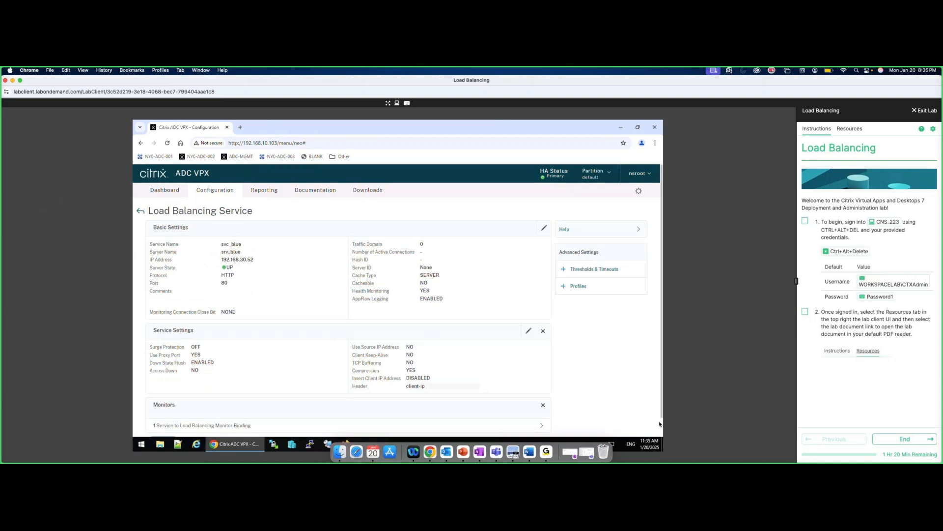
scroll(204, 381, "down", 1)
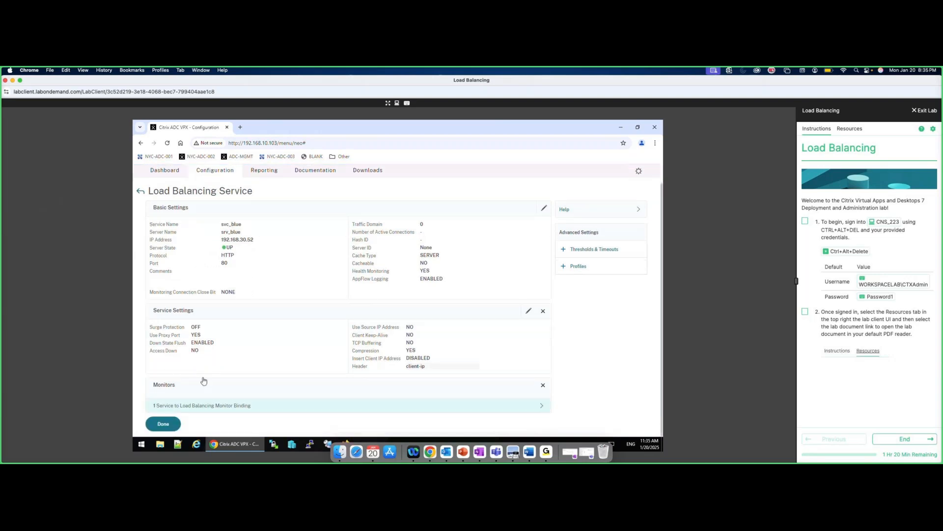
left_click(162, 424)
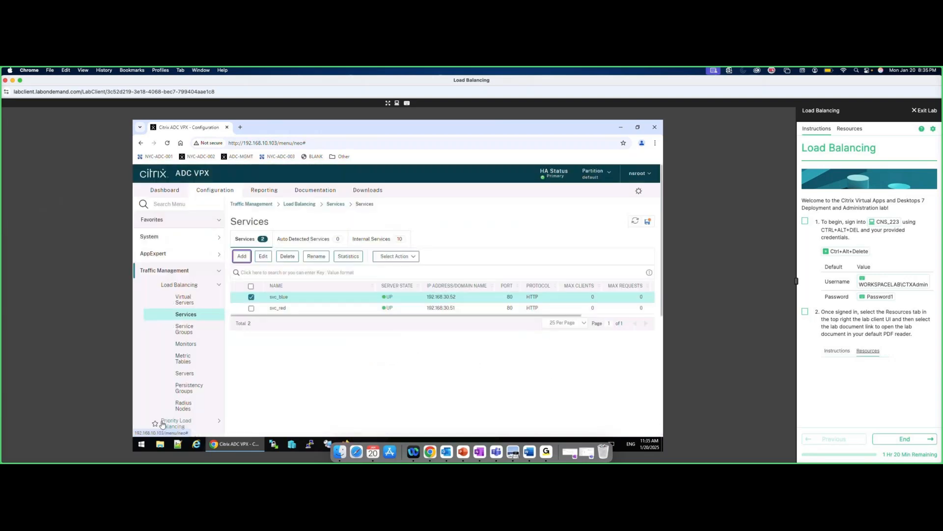
Start a third service and retype its name as svc_gre….
left_click(236, 254)
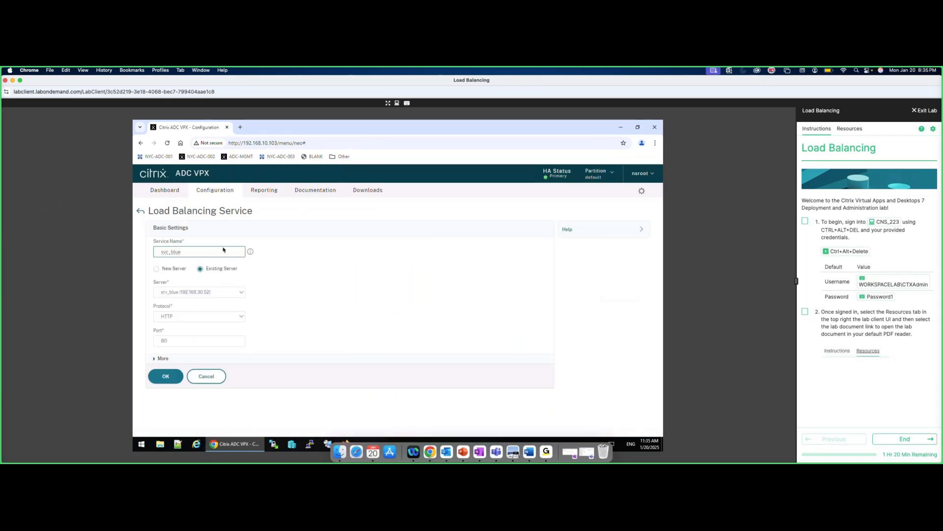
type("gr")
double_click(182, 255)
key("BackSpace")
type("svc_gre")
key("ctrl+super+space")
type("n")
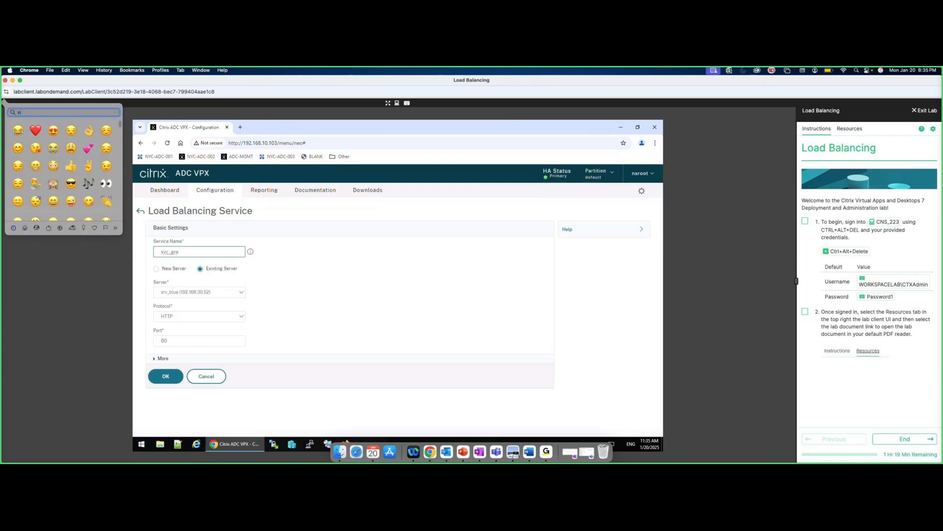
Close the emoji picker that keeps opening over the Service Name field.
left_click(188, 251)
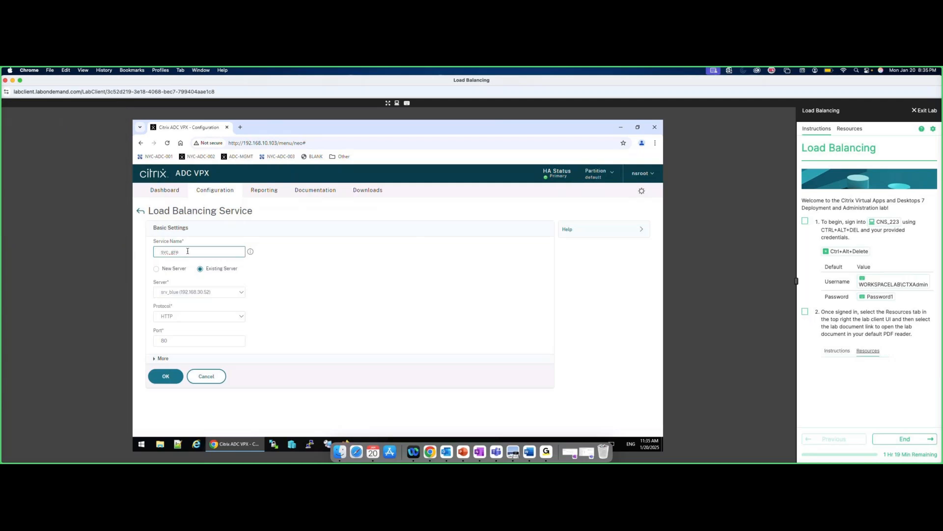
key("ctrl+super+space")
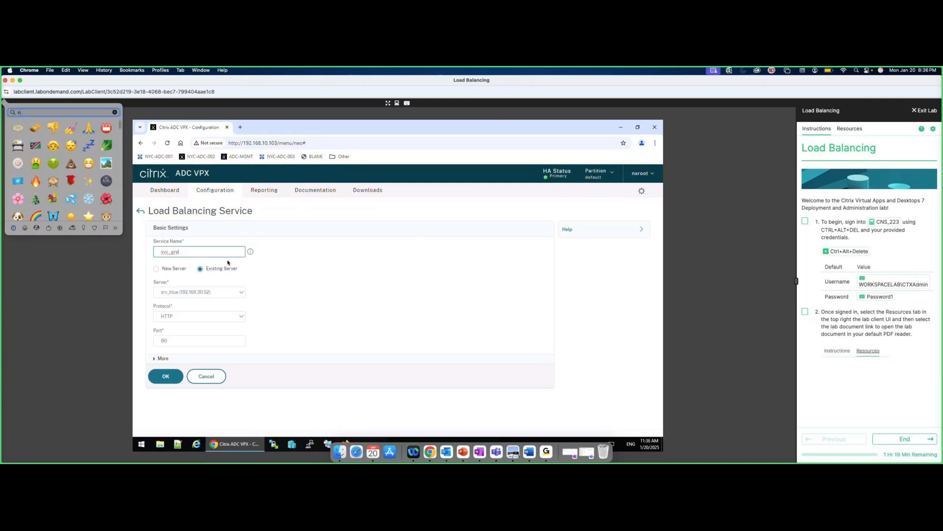
left_click(115, 113)
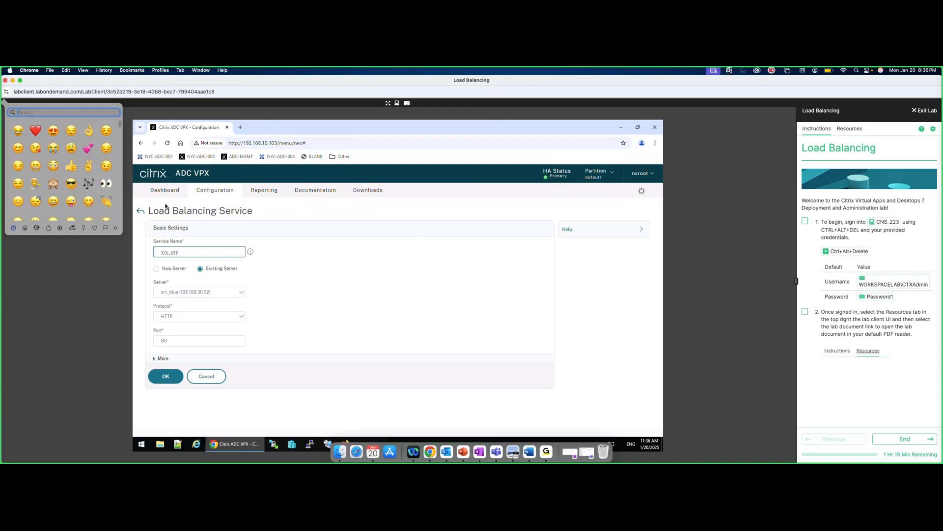
left_click(220, 253)
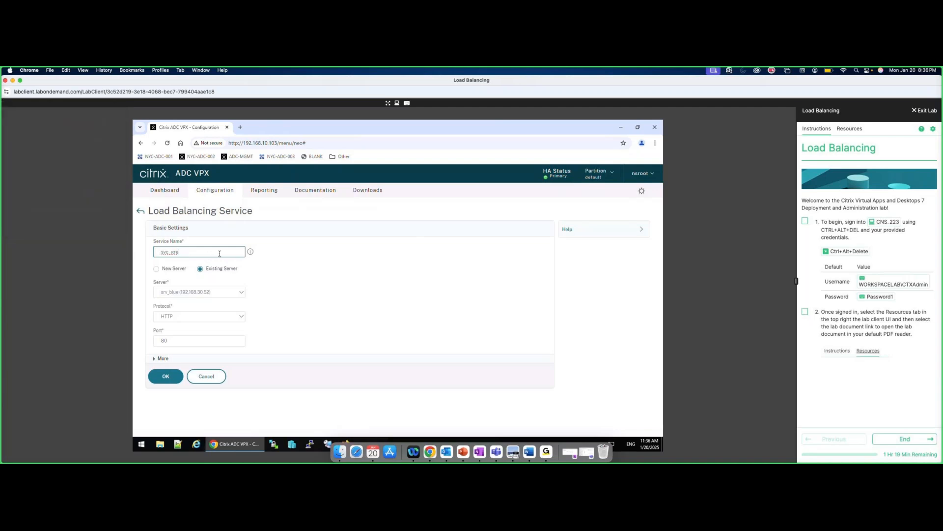
key("ctrl+super+space")
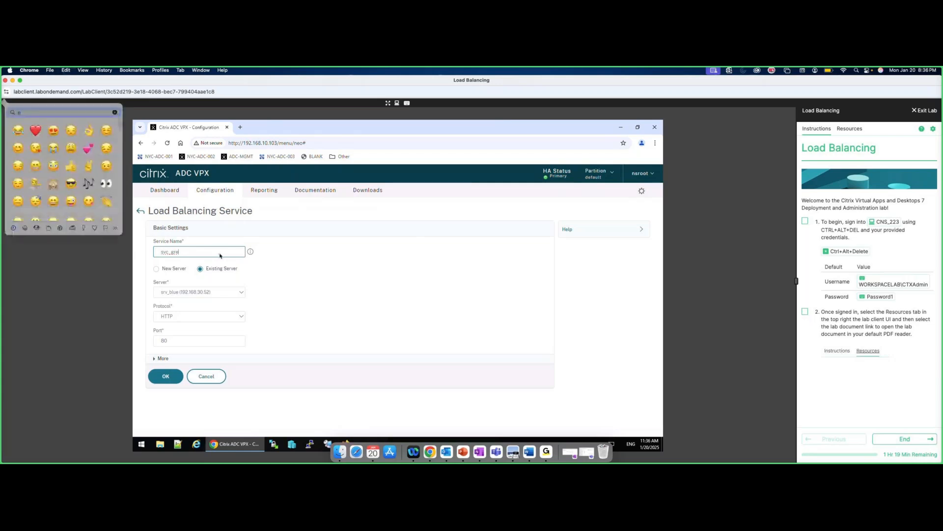
left_click(220, 254)
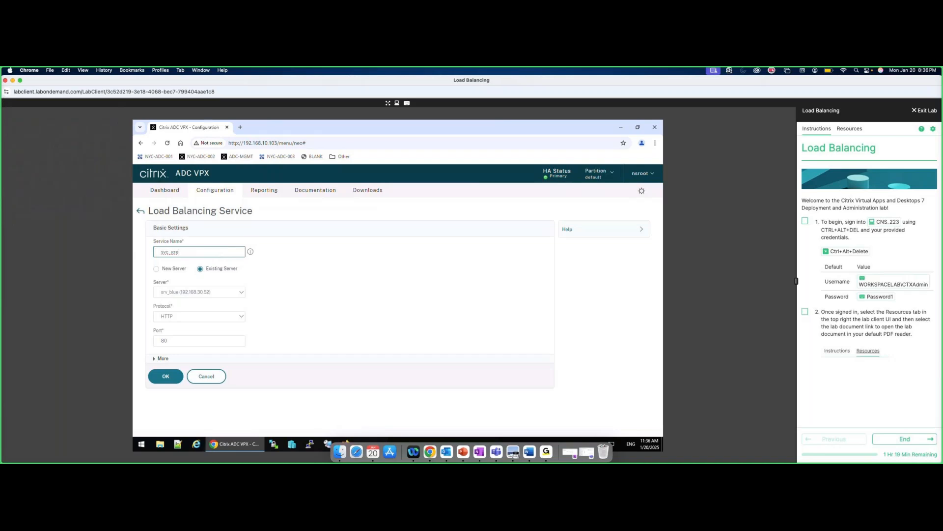
key("ctrl+super+space")
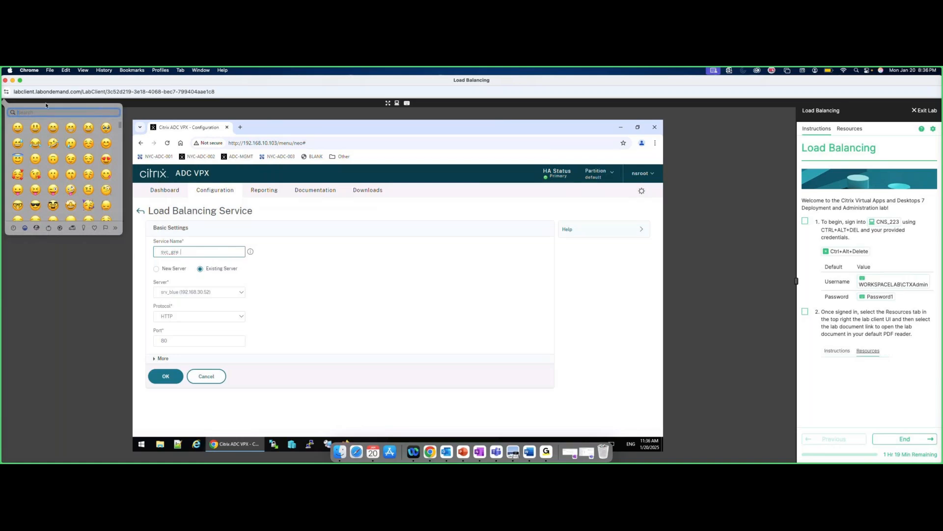
double_click(194, 252)
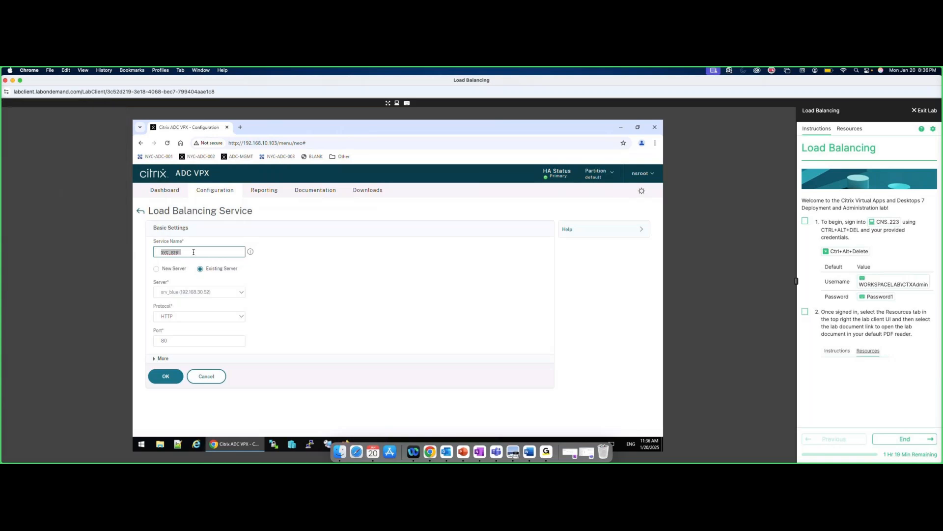
key("End")
key("ctrl+super+space")
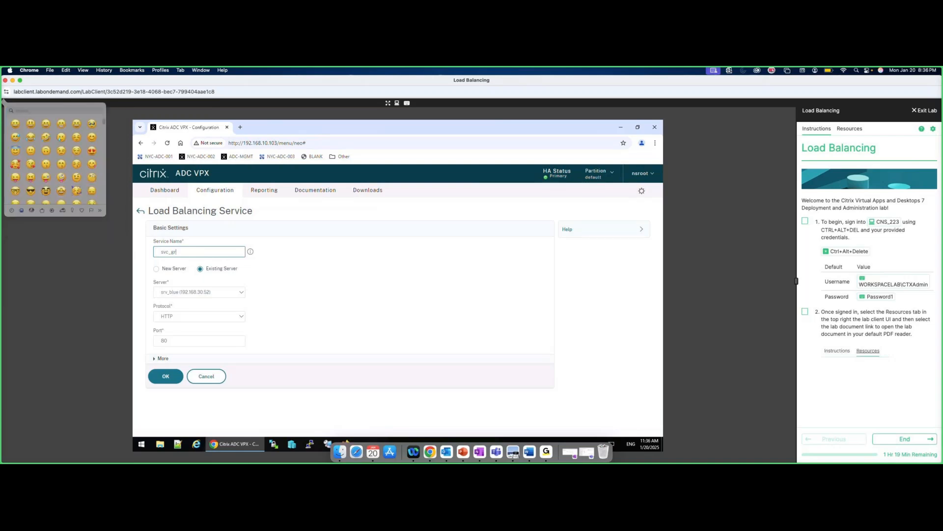
key("Escape")
key("ctrl+super+space")
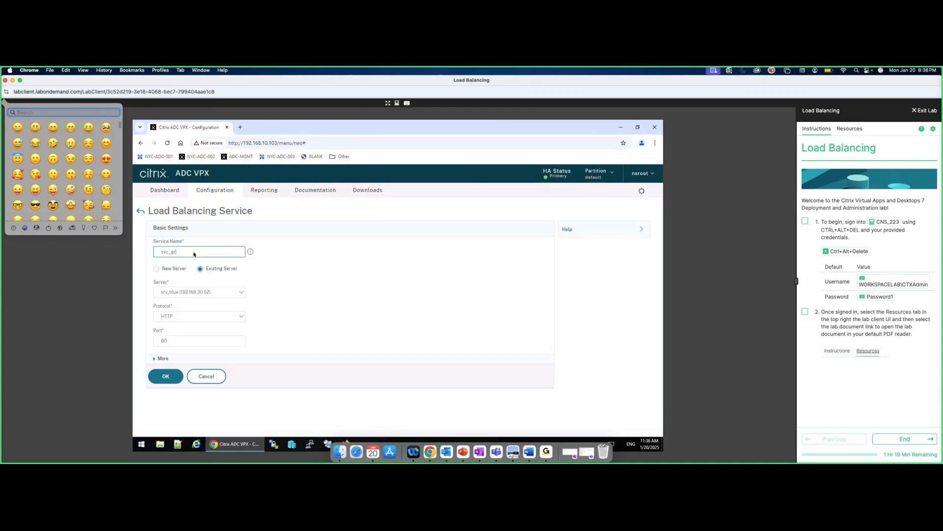
key("Escape")
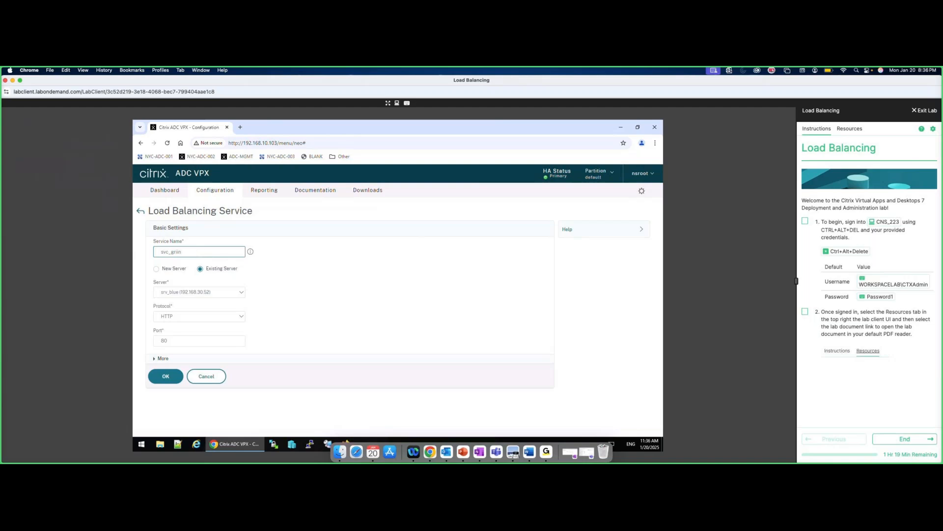
Complete the service name as svc_green and decline the Sticky Keys prompt.
left_click(243, 291)
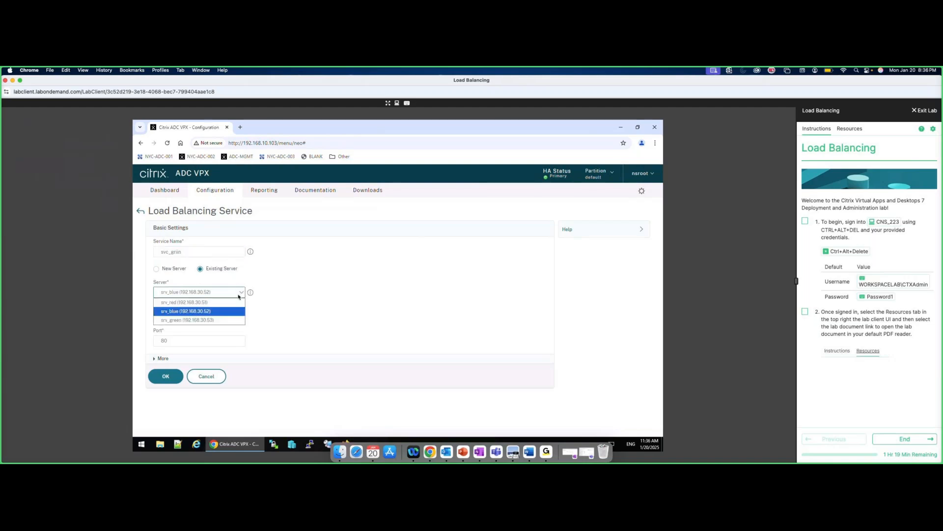
left_click(238, 296)
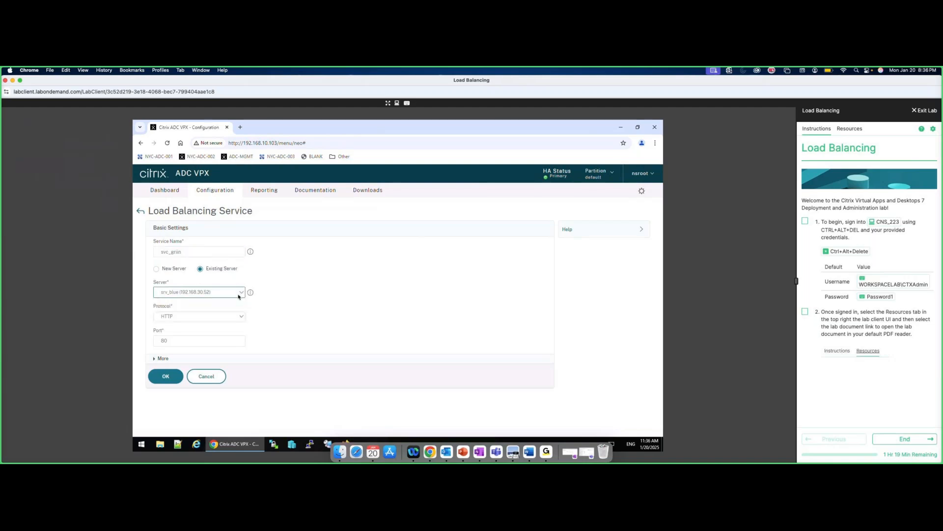
left_click(220, 315)
left_click(207, 288)
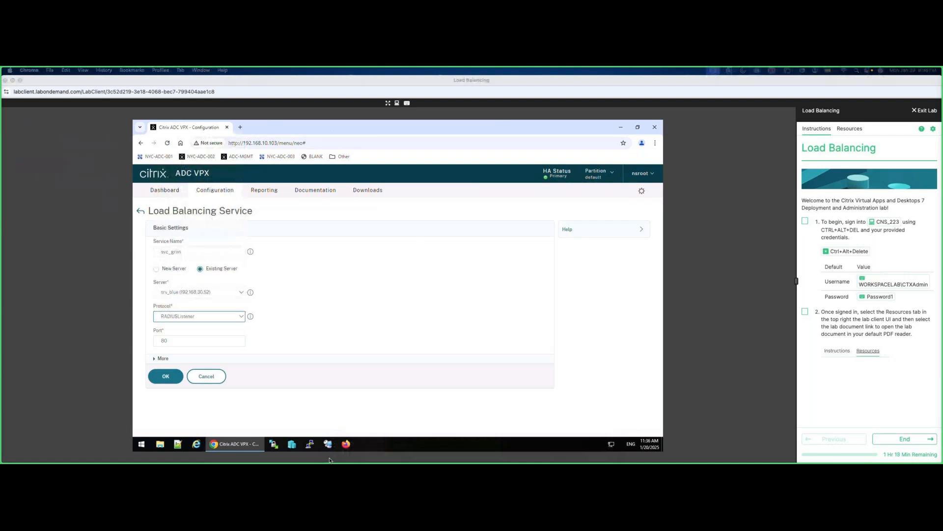
left_click(189, 252)
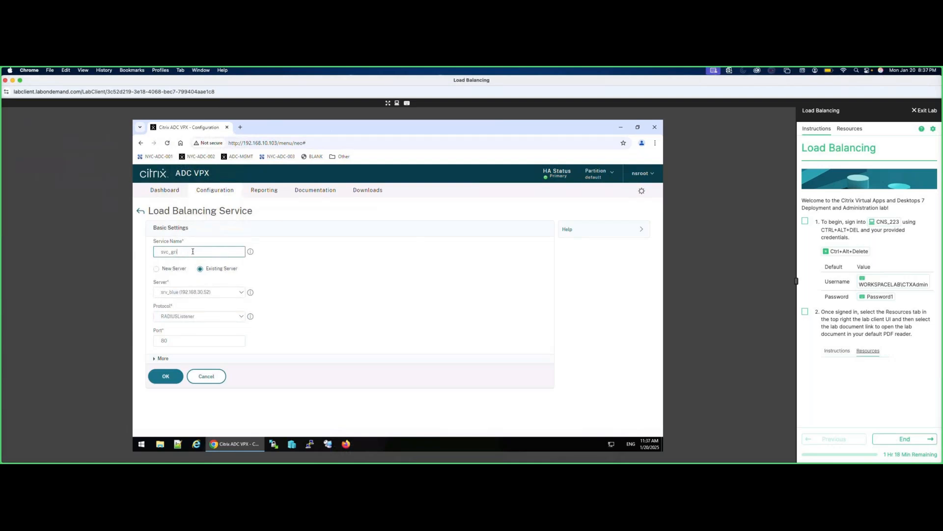
type("een")
left_click(236, 294)
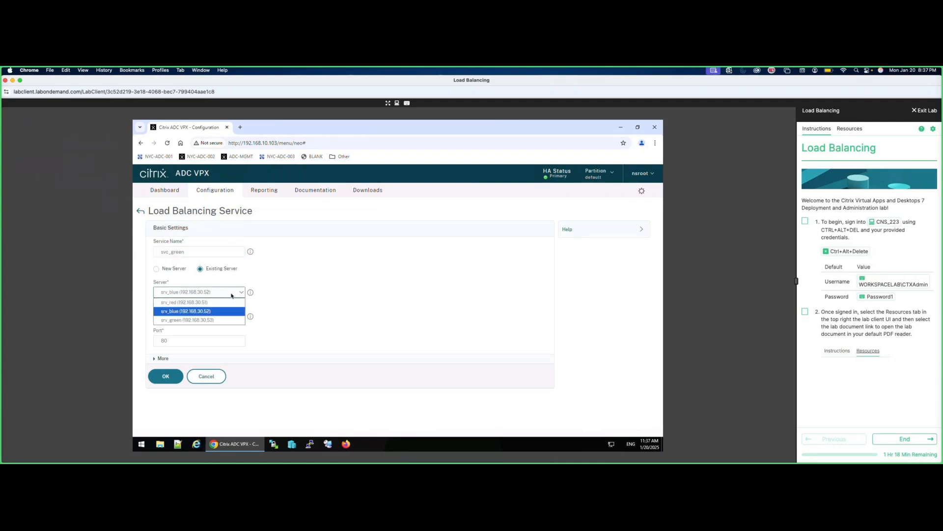
mouse_move(24, 462)
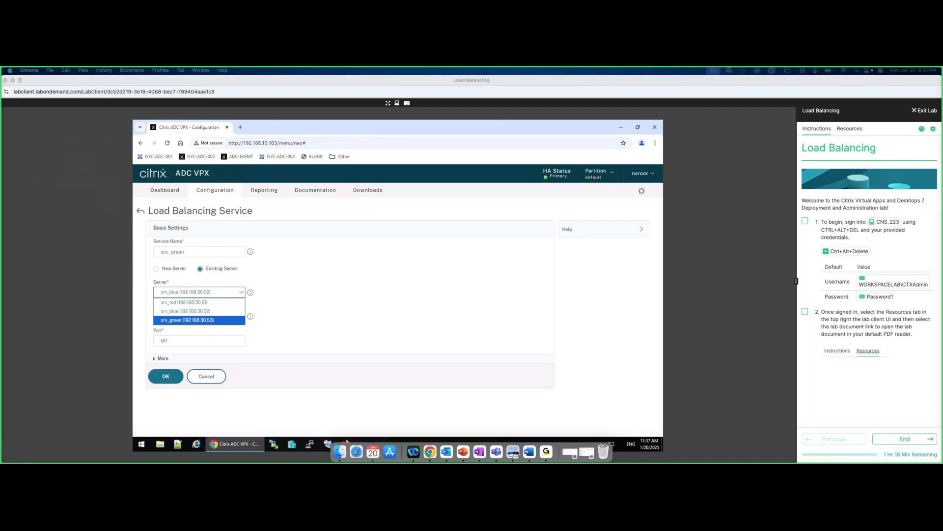
left_click(289, 310)
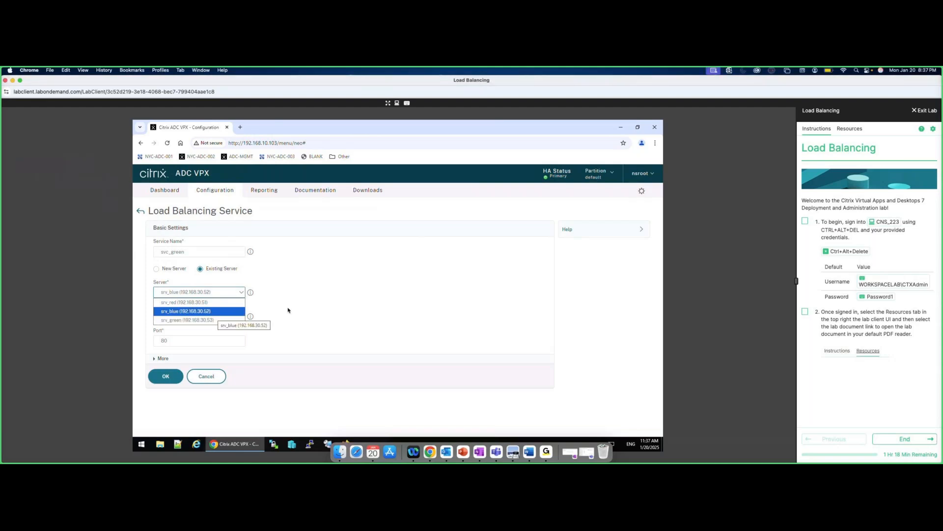
key("shift")
key("shift")
key("shift")
key("shift")
key("shift")
left_click(202, 317)
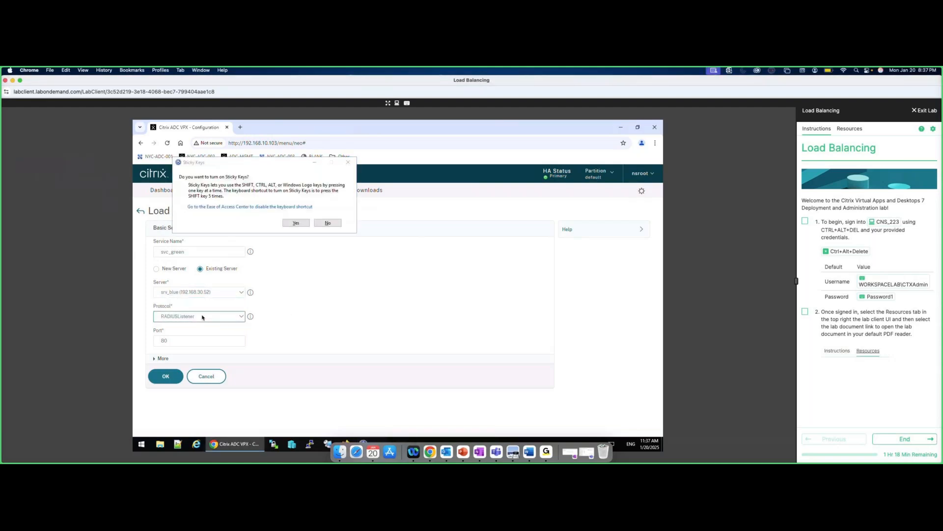
left_click(328, 223)
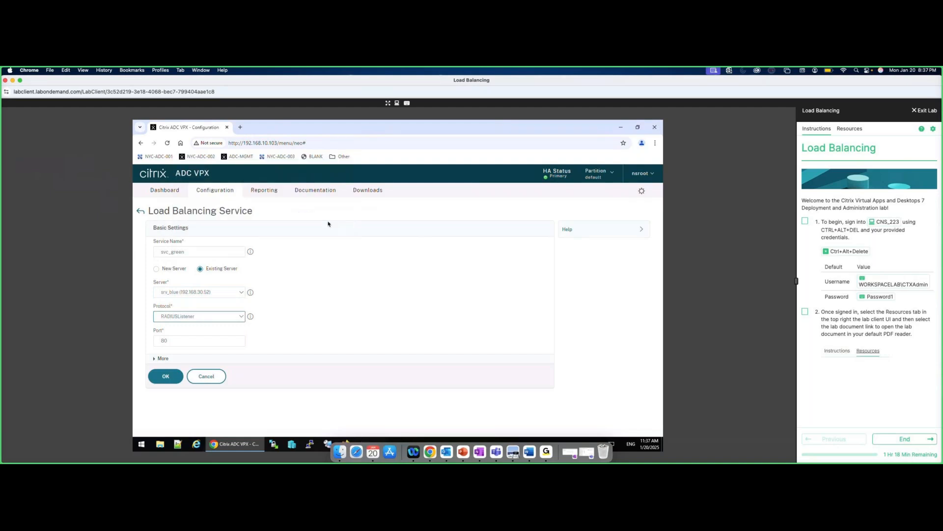
Bind svc_green to server srv_green with HTTP protocol and create it.
left_click(241, 294)
left_click(198, 320)
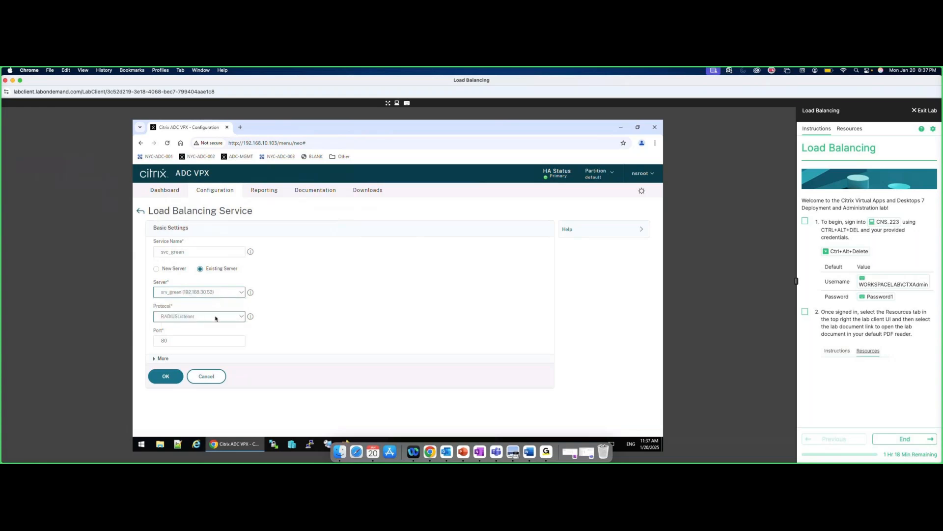
left_click(241, 318)
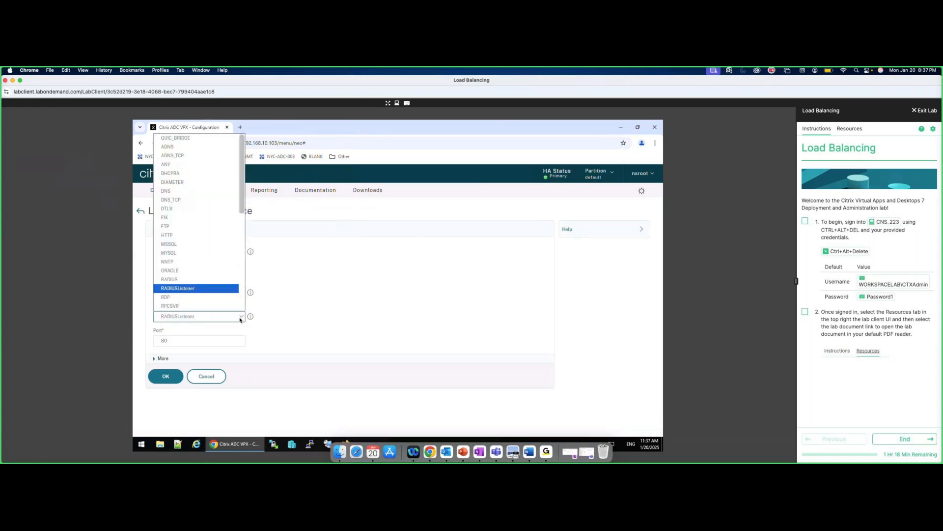
left_click(178, 238)
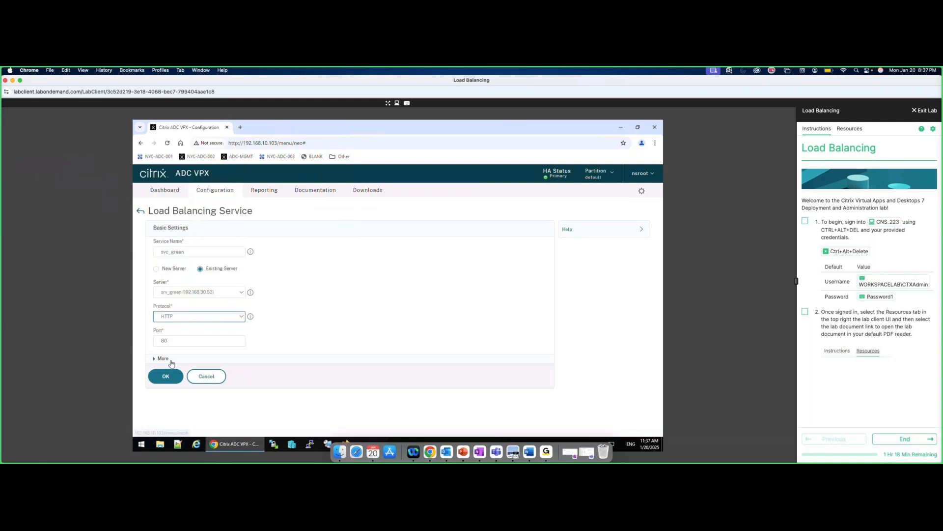
left_click(165, 376)
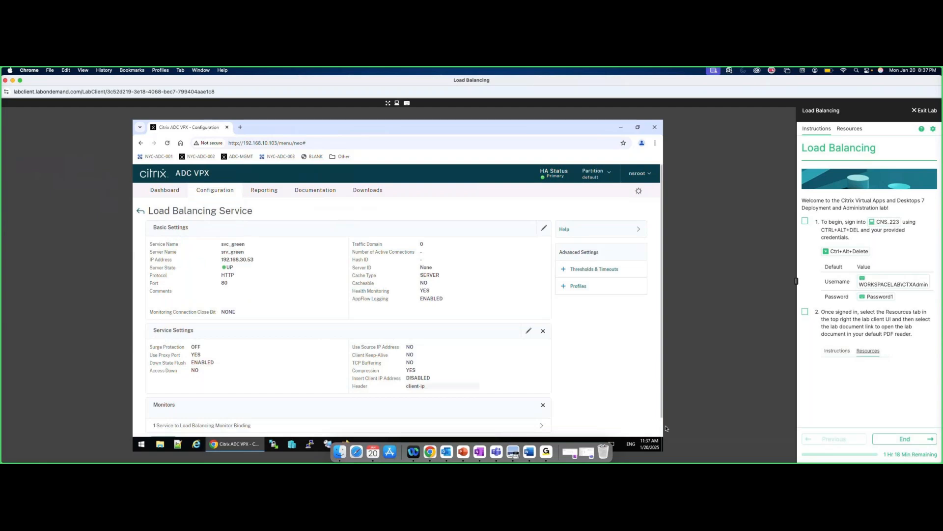
scroll(335, 331, "down", 1)
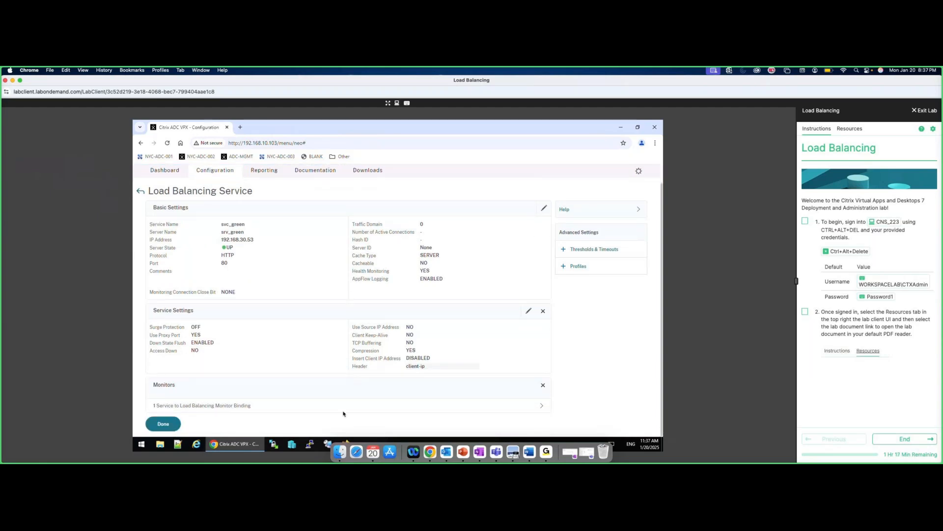
left_click(168, 424)
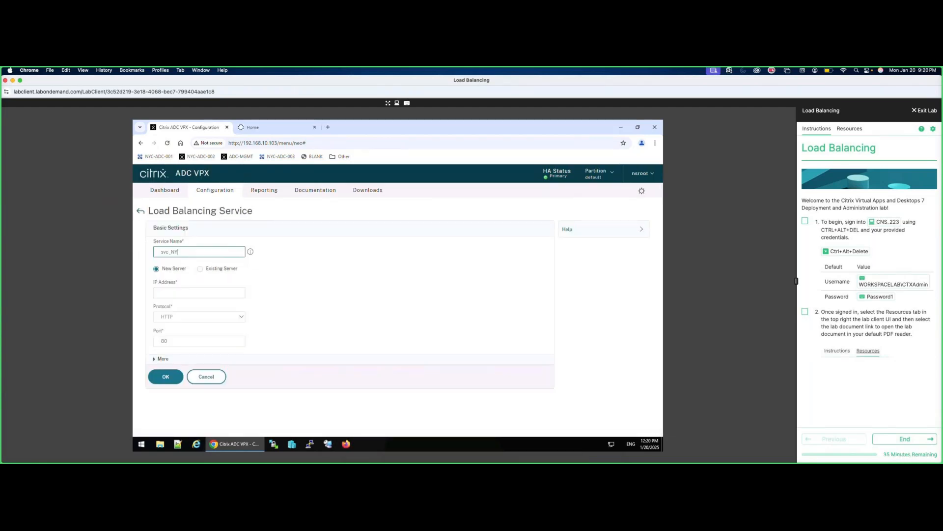
Name the new service svc_NYC-LMP-002.
type("LMI-002")
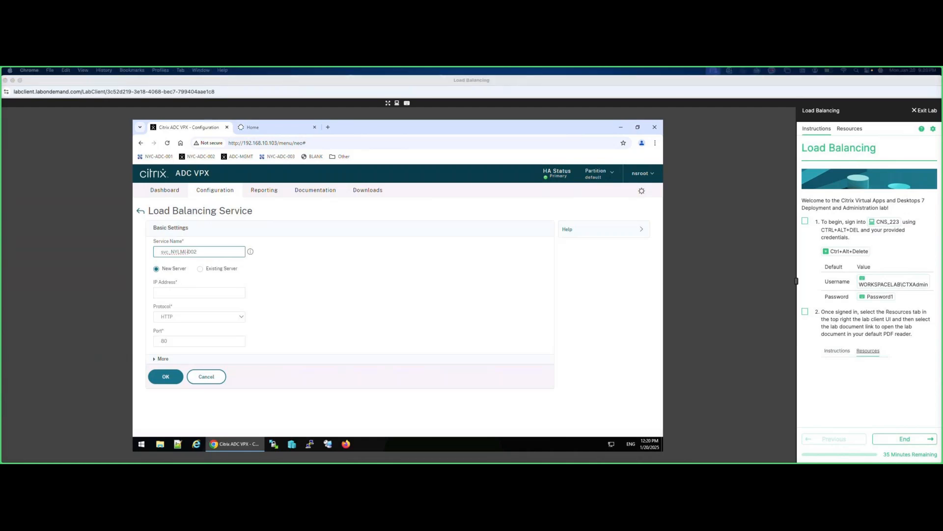
left_click(188, 252)
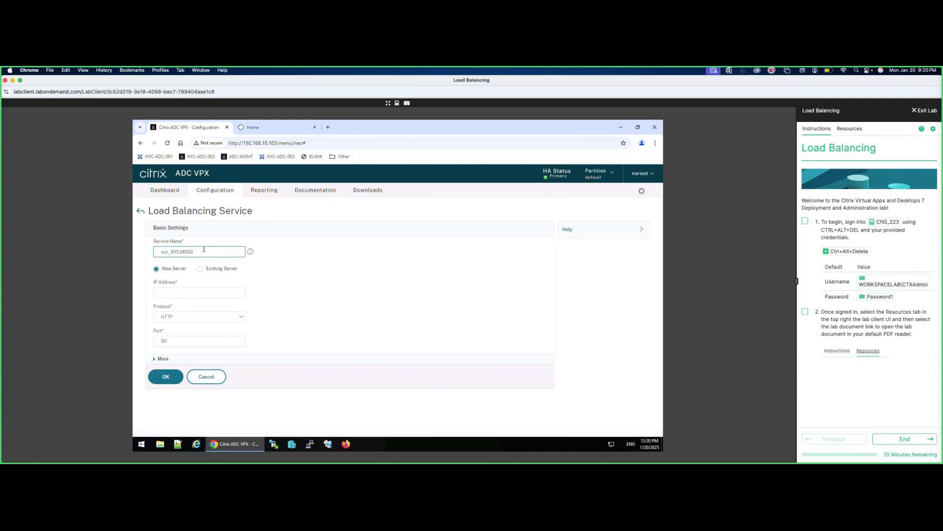
key("BackSpace")
key("BackSpace")
key("BackSpace")
key("BackSpace")
key("BackSpace")
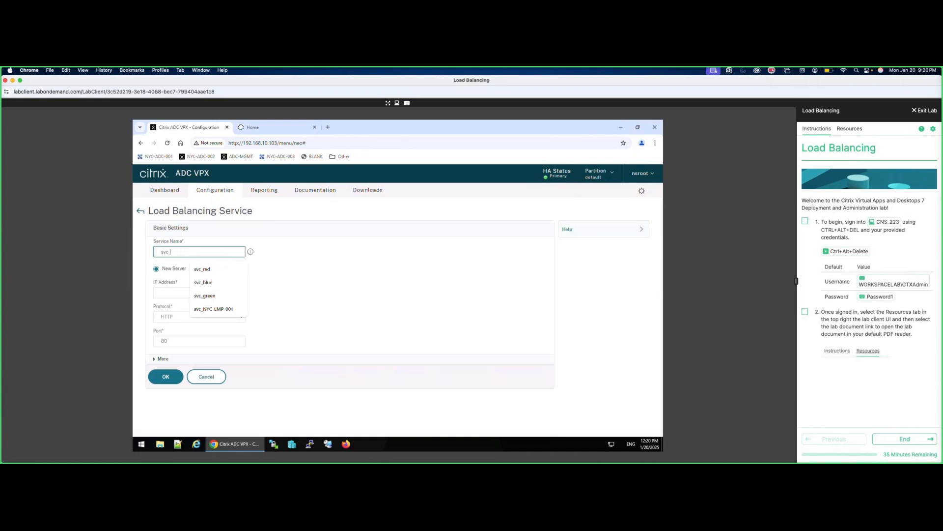
left_click(223, 308)
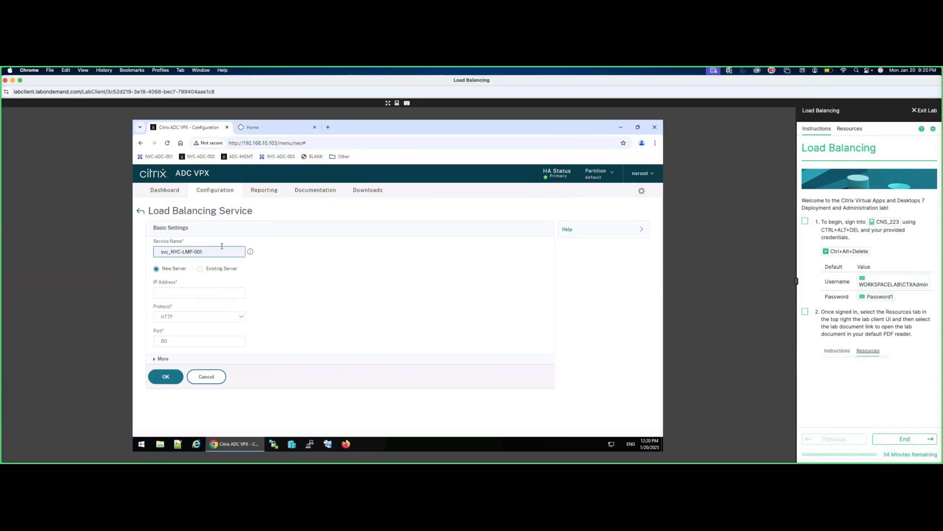
key("BackSpace")
type("2")
left_click(210, 339)
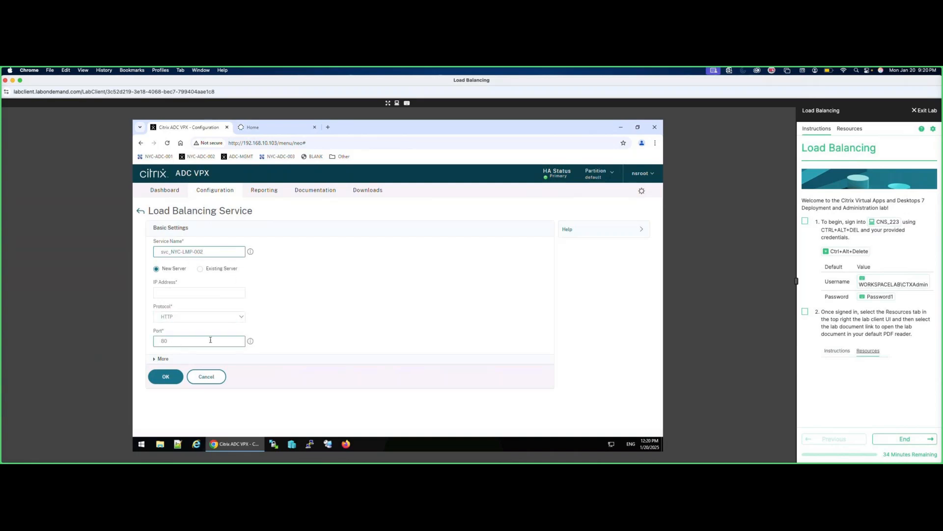
Bind it to server srv_NYC-LMP-002 with MYSQL protocol and port 3306, then create it.
left_click(219, 268)
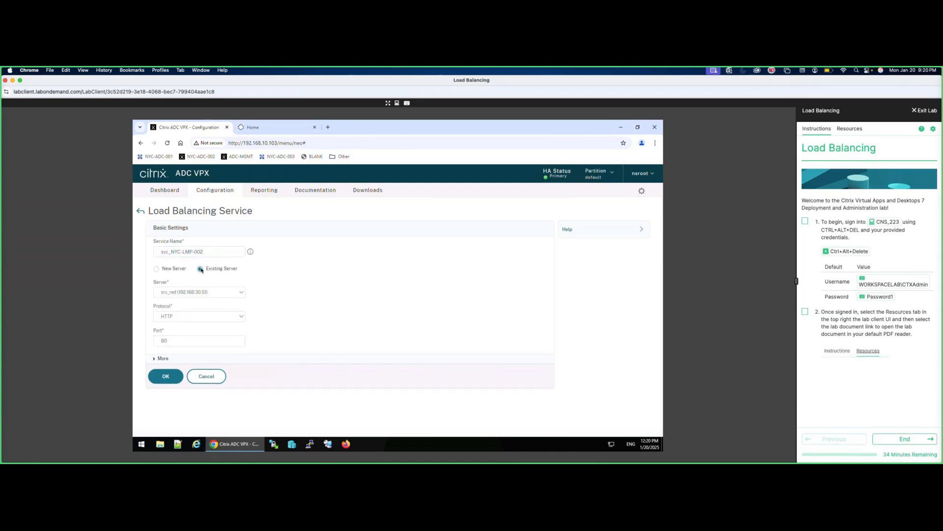
left_click(238, 292)
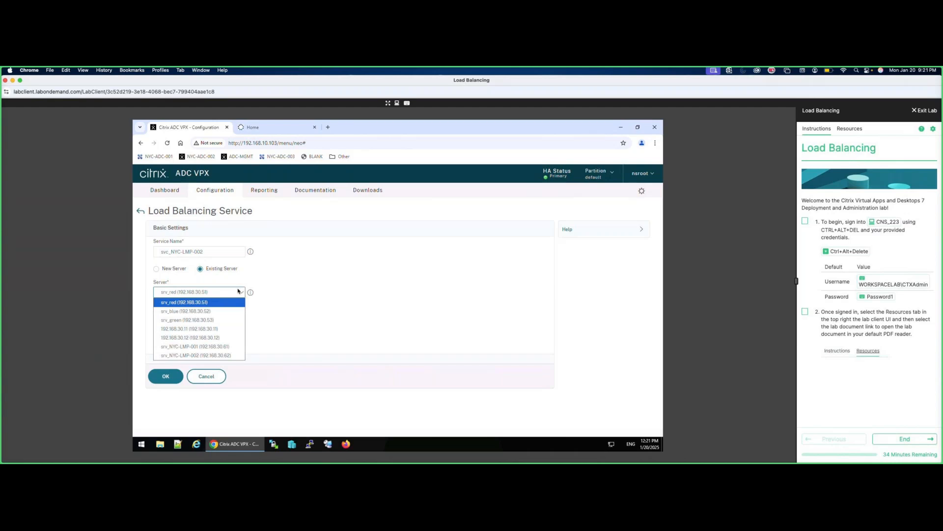
left_click(216, 354)
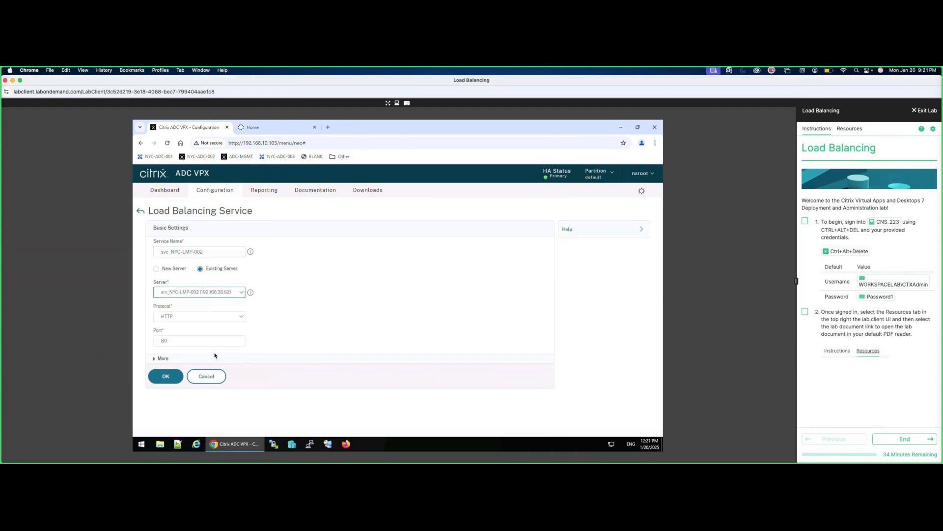
left_click(241, 317)
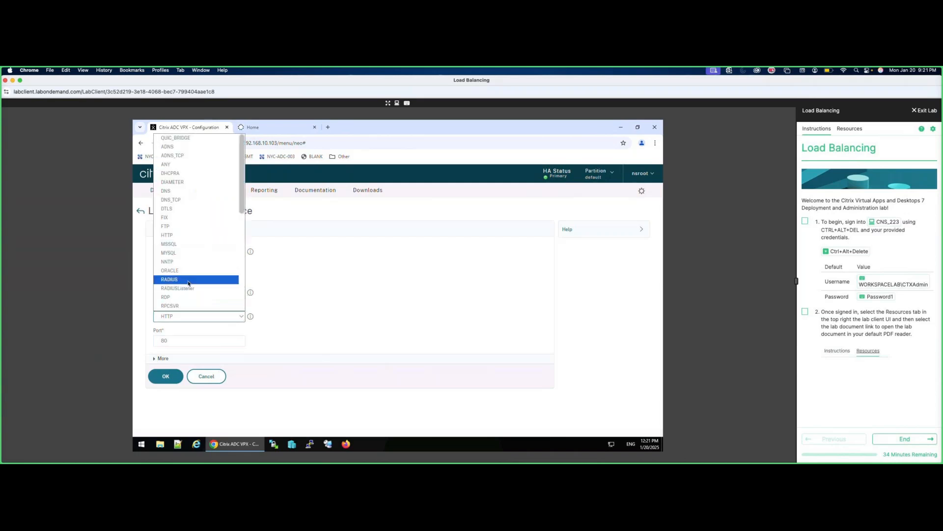
left_click(176, 253)
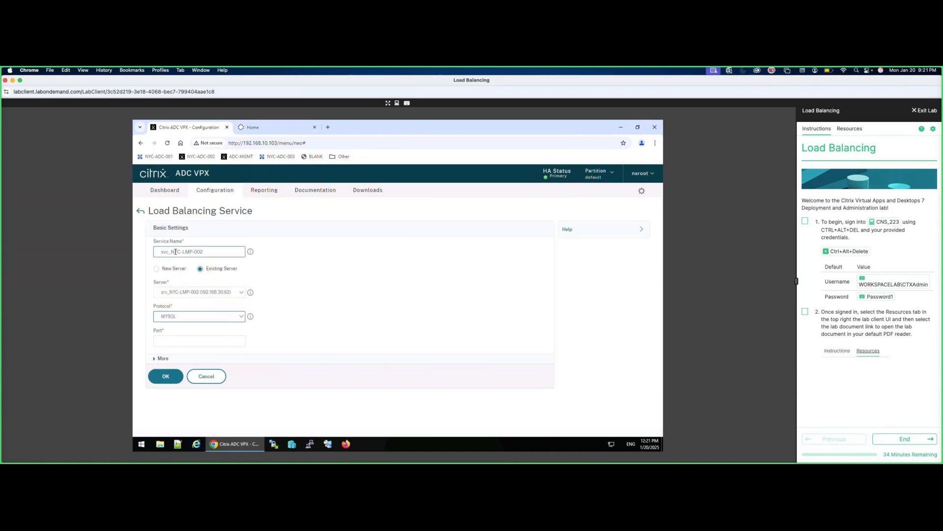
left_click(190, 339)
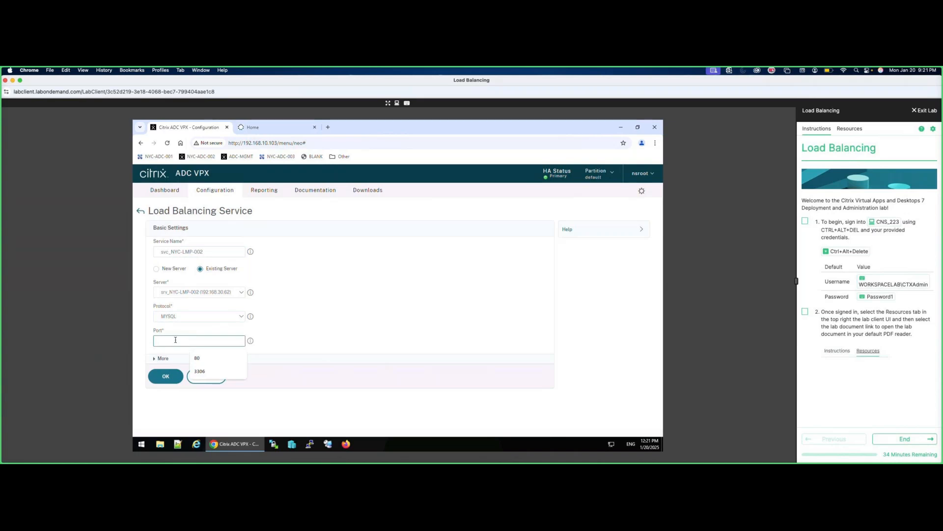
left_click(200, 371)
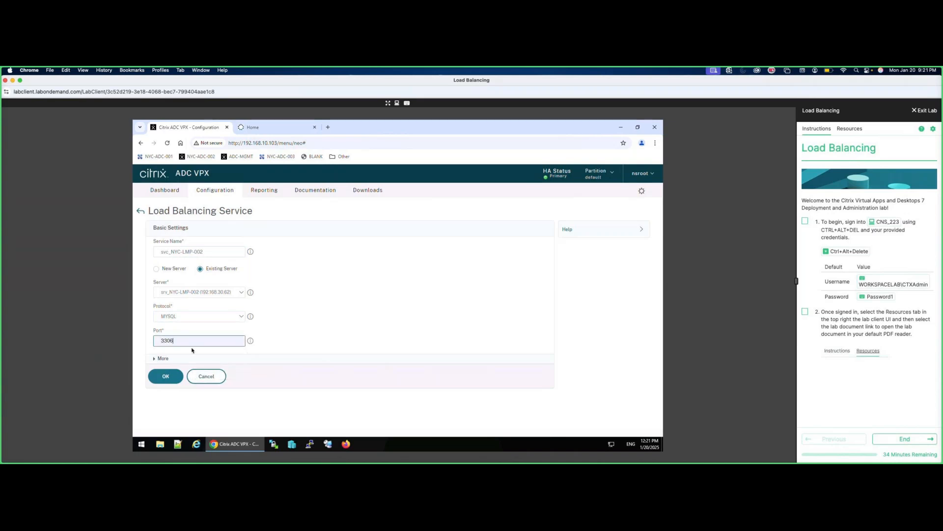
left_click(163, 382)
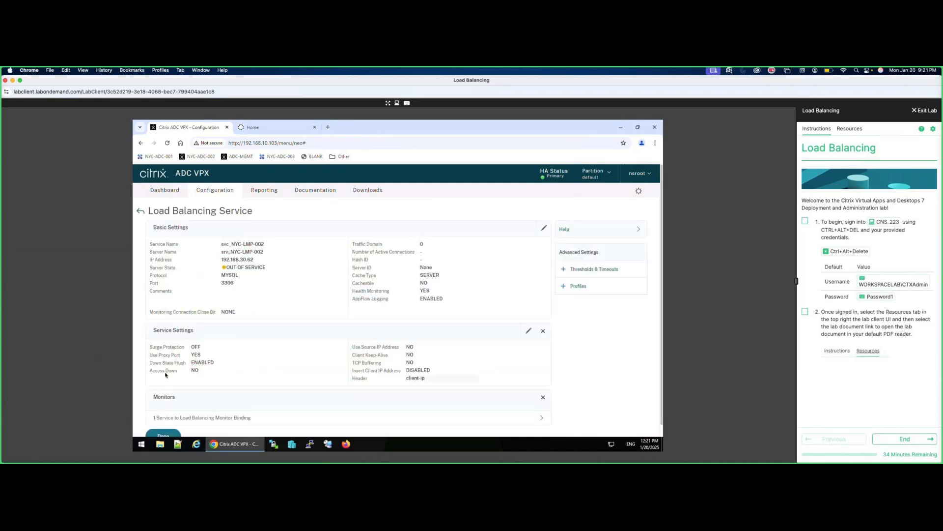
Add a Monitor Binding of the ping monitor to service svc_NYC-LMP-002.
left_click(154, 419)
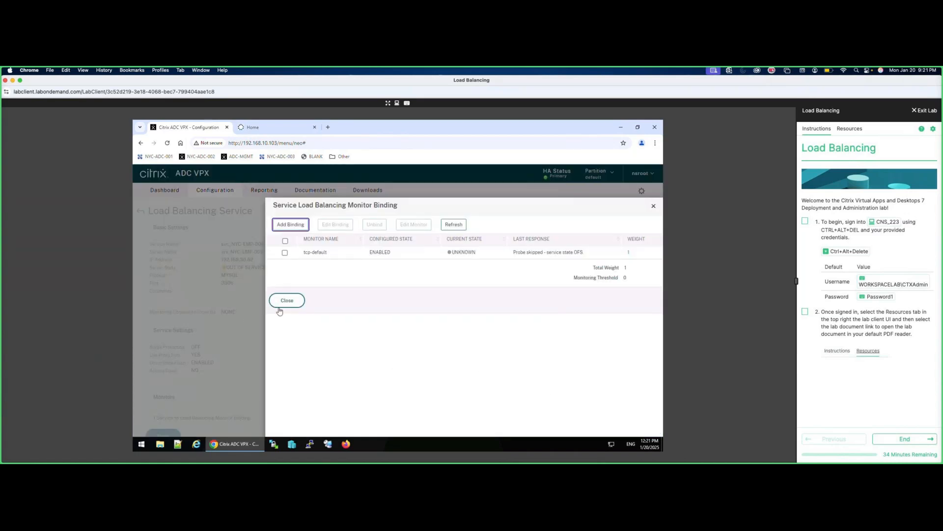
left_click(291, 225)
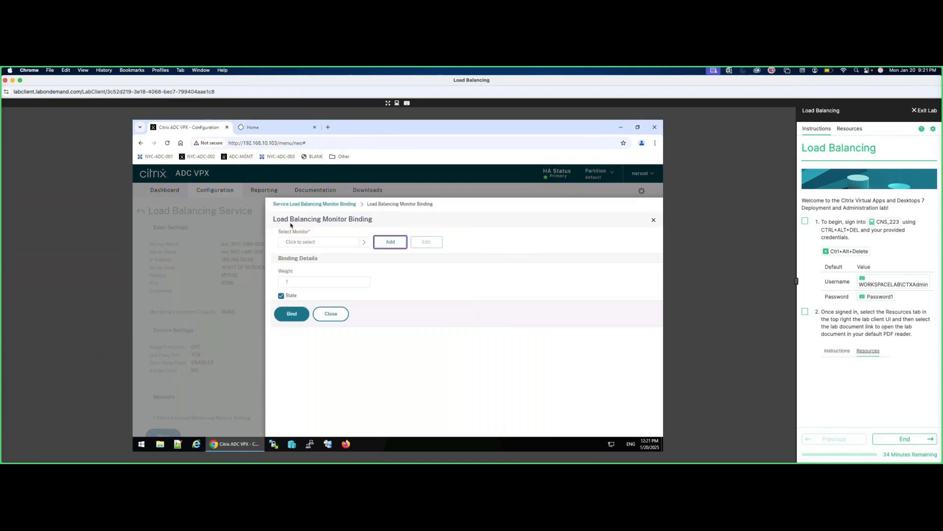
left_click(348, 244)
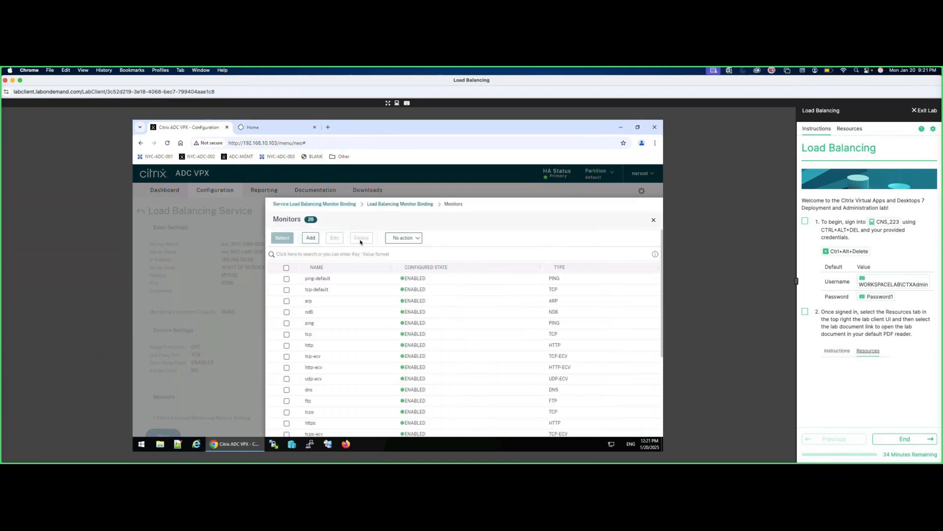
left_click(287, 323)
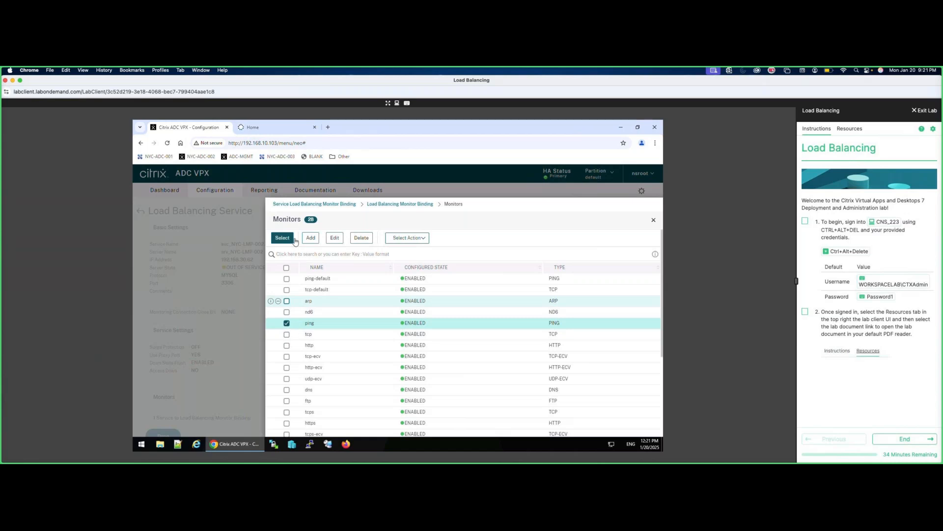
left_click(282, 237)
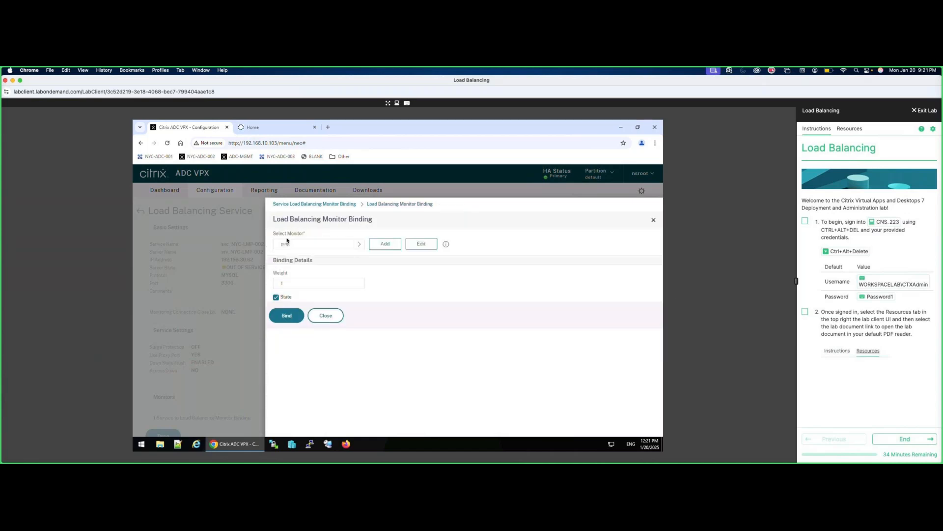
left_click(277, 319)
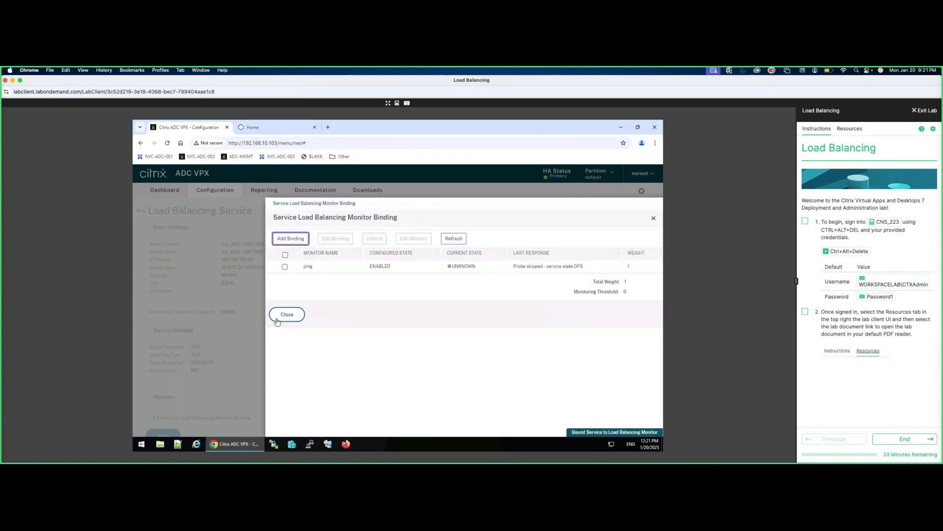
left_click(288, 317)
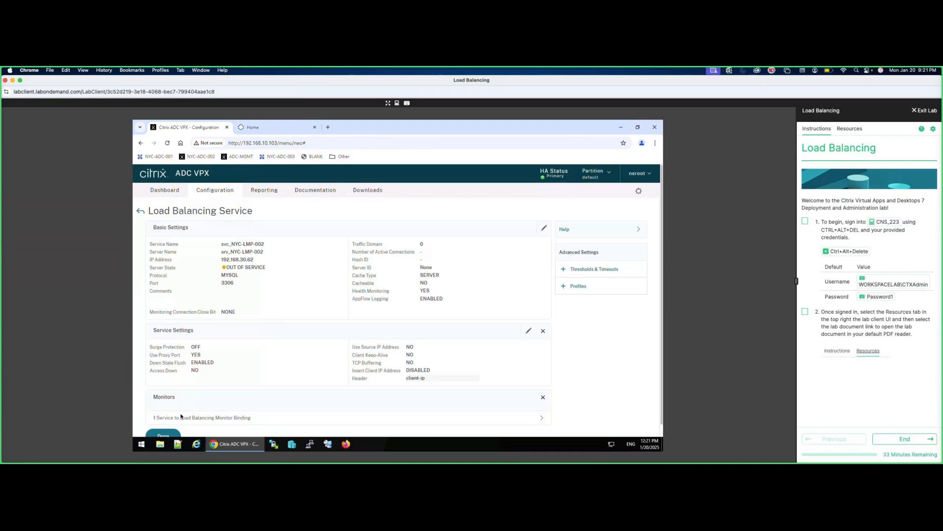
Enable servers srv_NYC-LMP-001 and srv_NYC-LMP-002 from the Load Balancing Servers list.
left_click(169, 433)
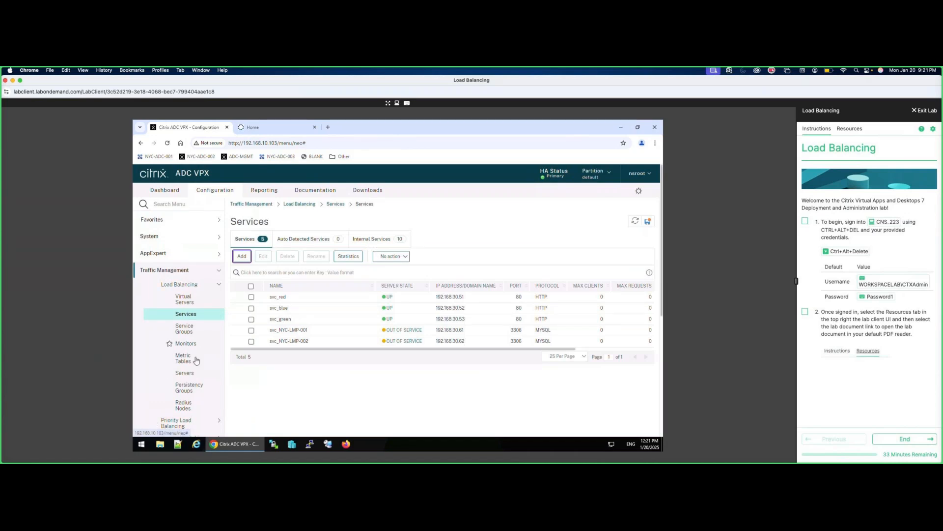
left_click(184, 373)
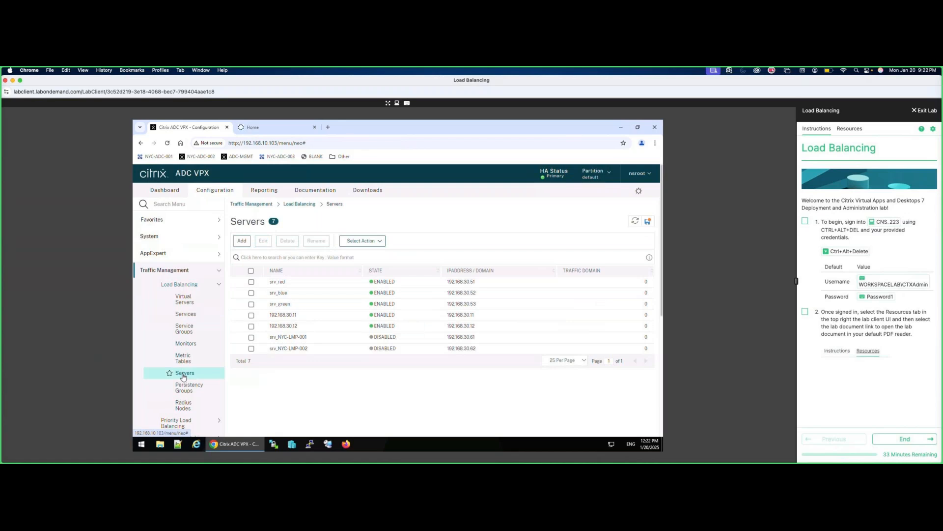
left_click(251, 337)
left_click(251, 349)
left_click(376, 241)
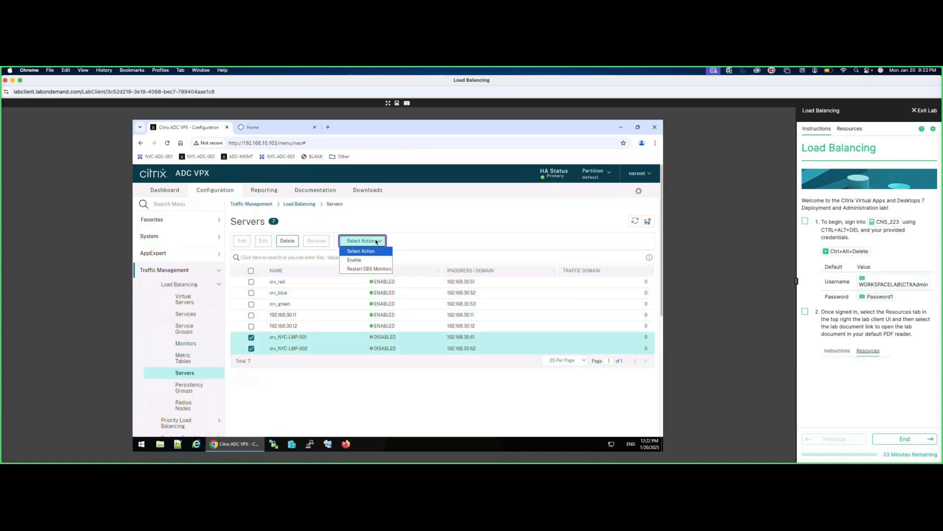
left_click(357, 260)
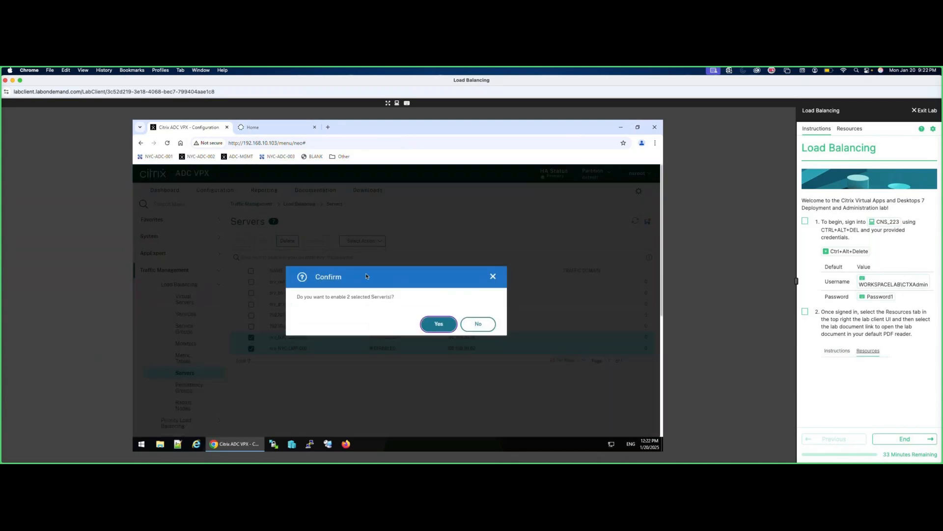
left_click(437, 325)
double_click(438, 328)
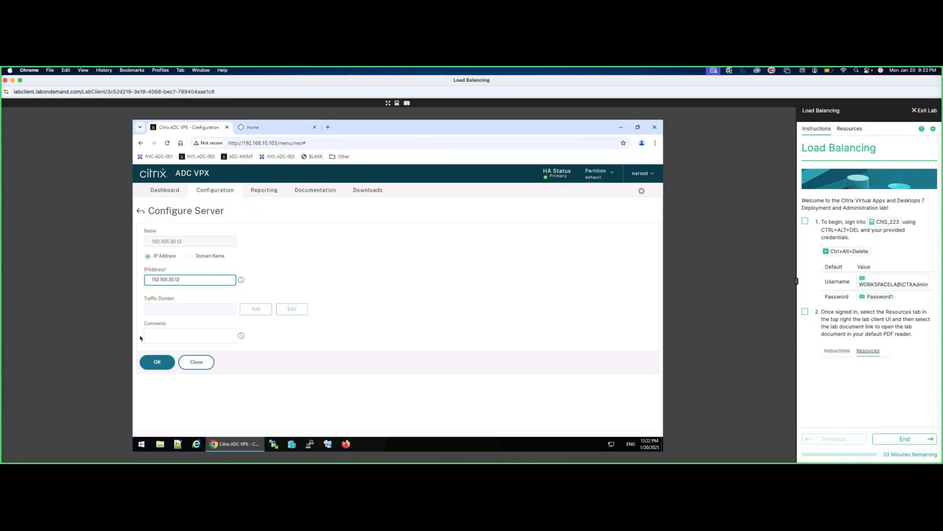
left_click(146, 364)
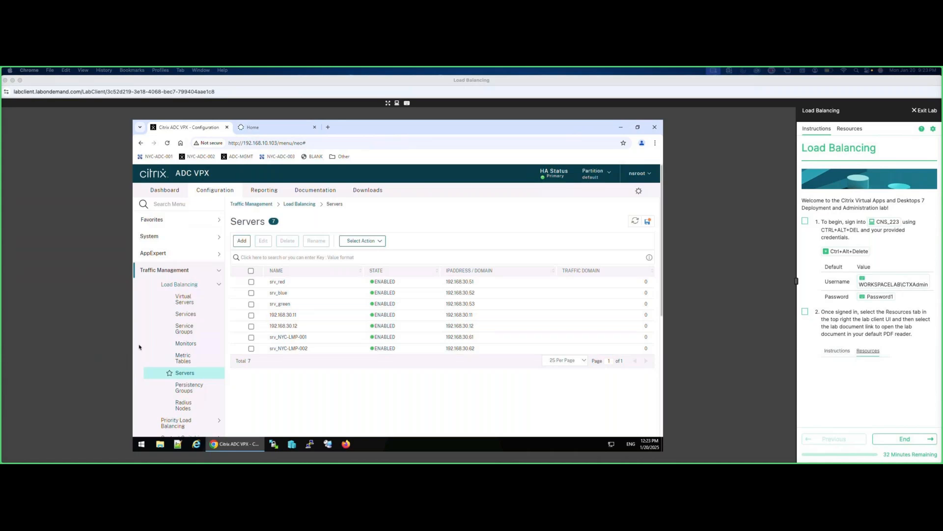
left_click(185, 300)
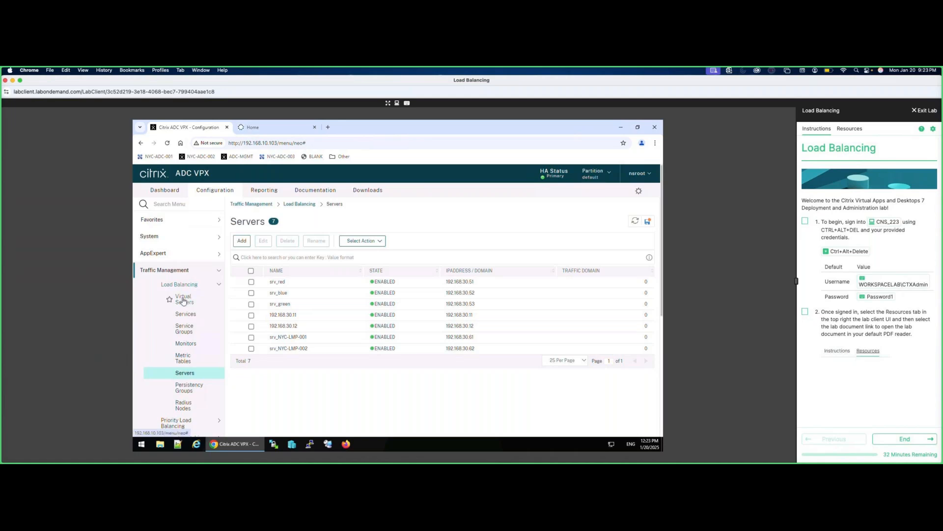
Start a new load balancing virtual server named lb_vsrv_mysql with protocol MYSQL.
left_click(184, 300)
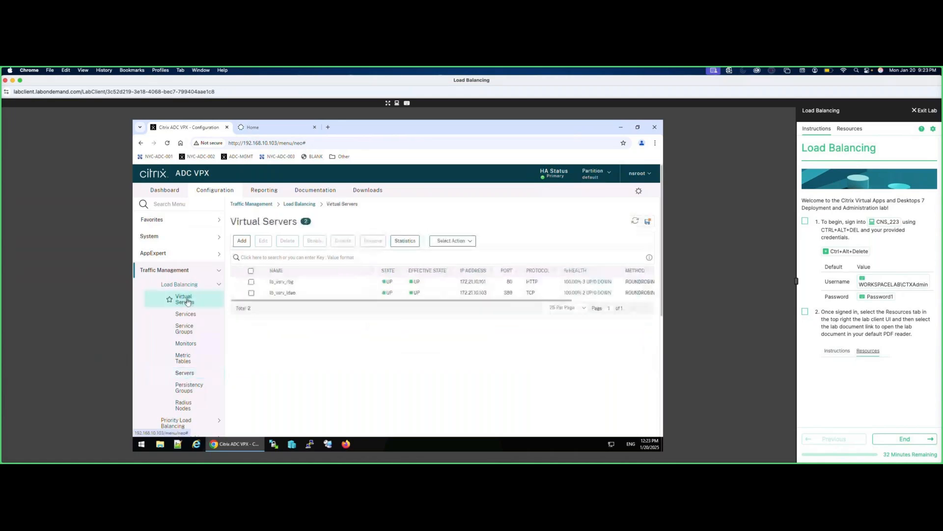
left_click(246, 241)
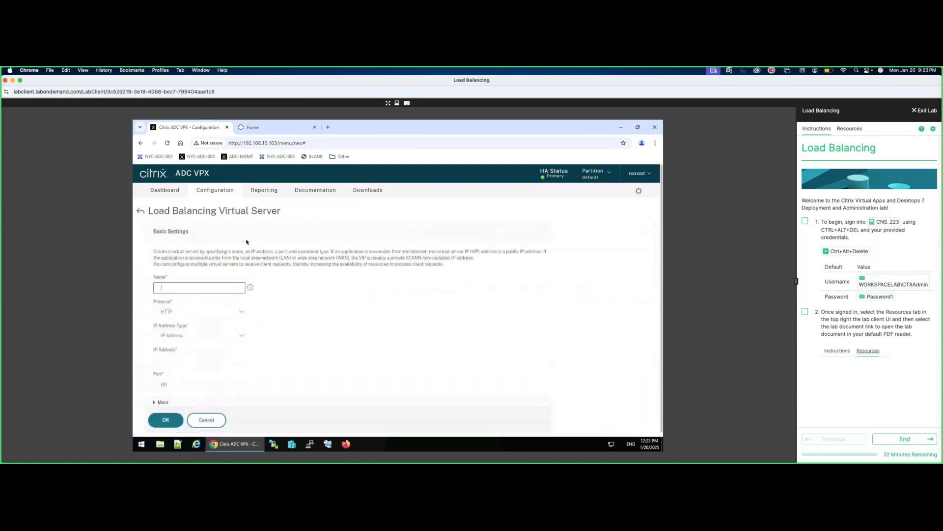
type("lb_vs")
type("mysql")
left_click(210, 315)
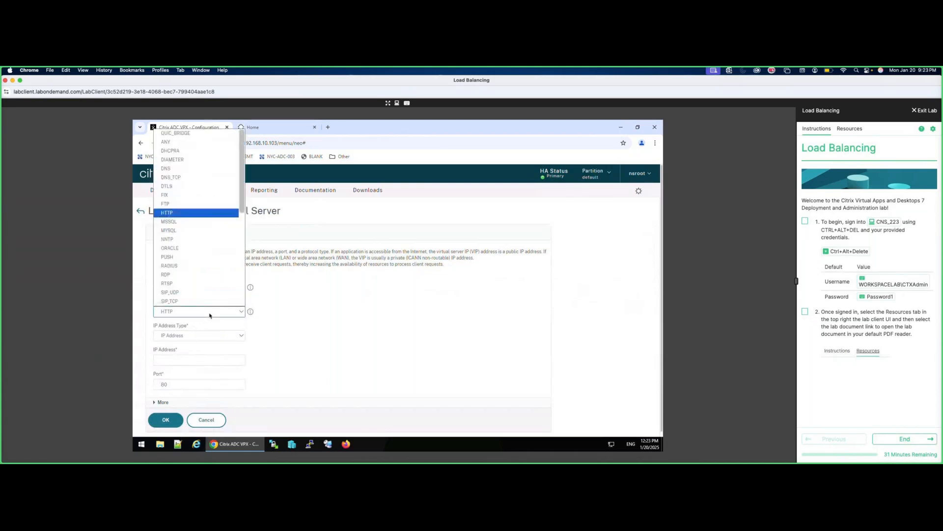
left_click(166, 231)
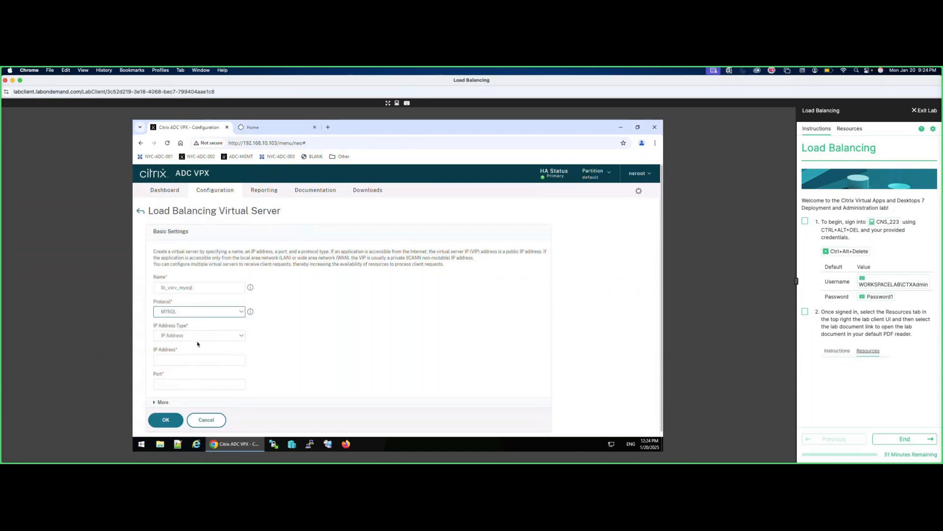
Give it IP address 172.21.10.104 and port 3306, then create it.
left_click(191, 361)
type("17221")
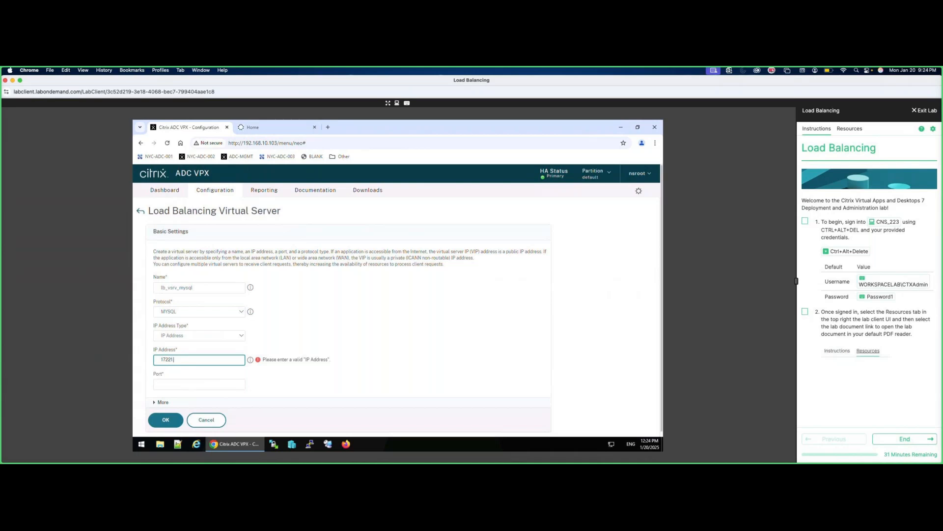
type(".10")
key("BackSpace")
key("BackSpace")
key("BackSpace")
key("BackSpace")
key("BackSpace")
key("BackSpace")
key("BackSpace")
key("BackSpace")
type("172.21.10.104")
left_click(194, 388)
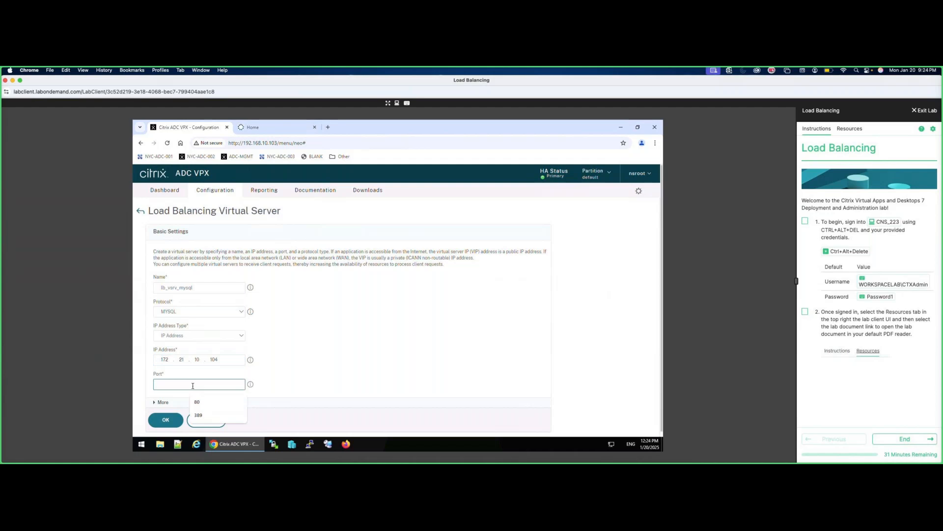
type("3306")
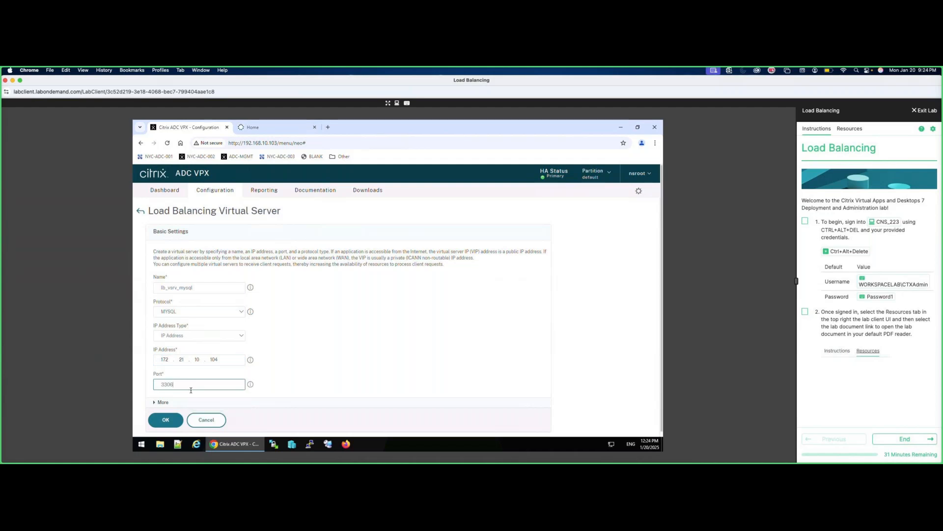
left_click(172, 419)
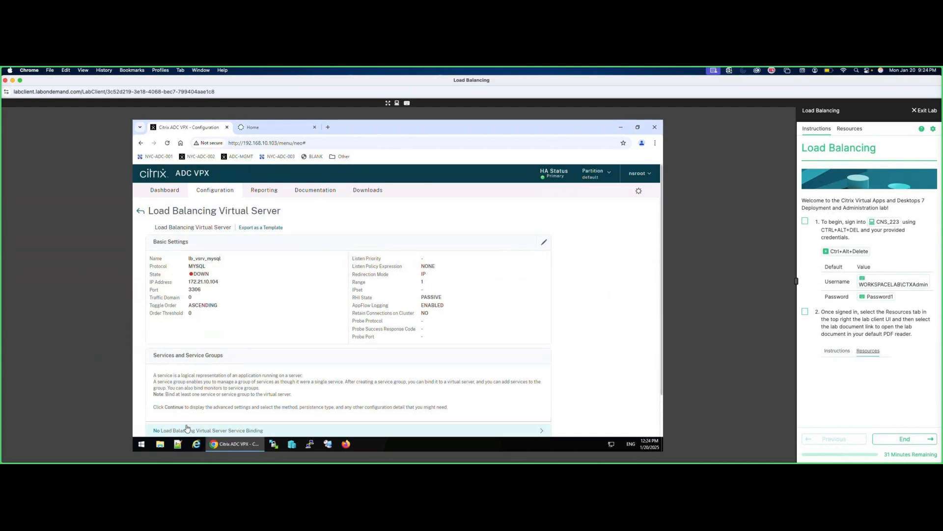
Select services svc_NYC-LMP-001 and svc_NYC-LMP-002 for lb_vsrv_mysql, then maximize HeidiSQL.
left_click(156, 431)
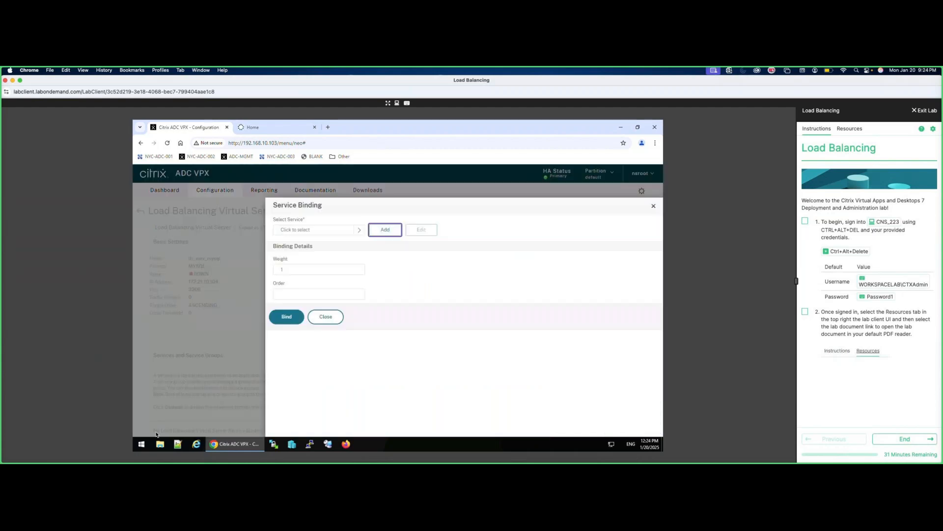
left_click(359, 230)
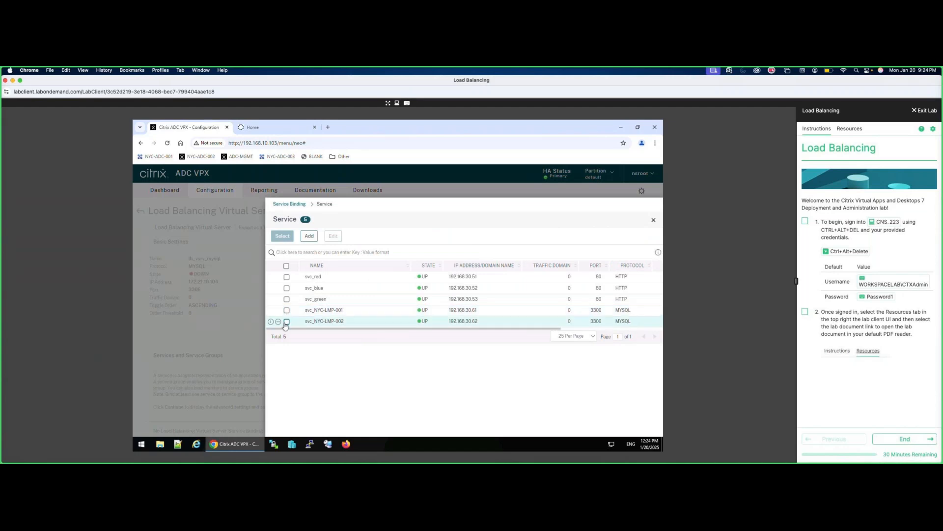
left_click(287, 322)
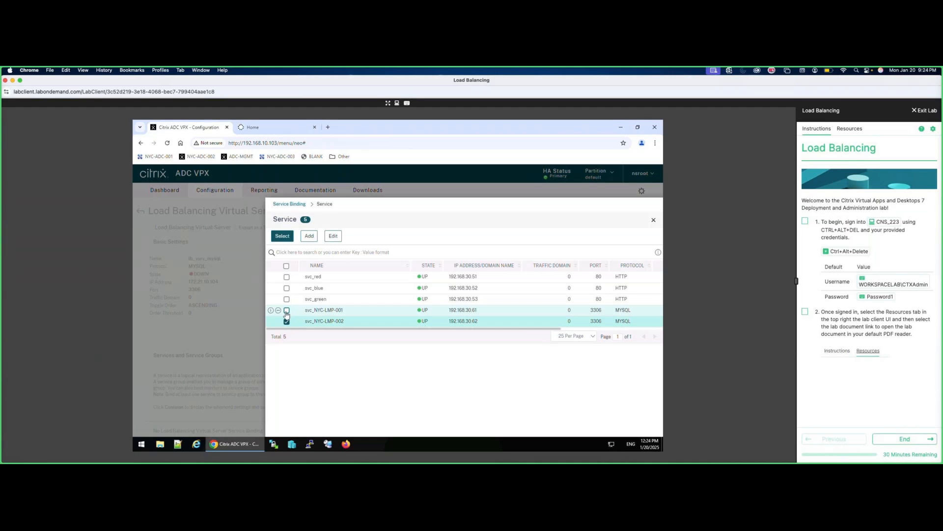
left_click(287, 312)
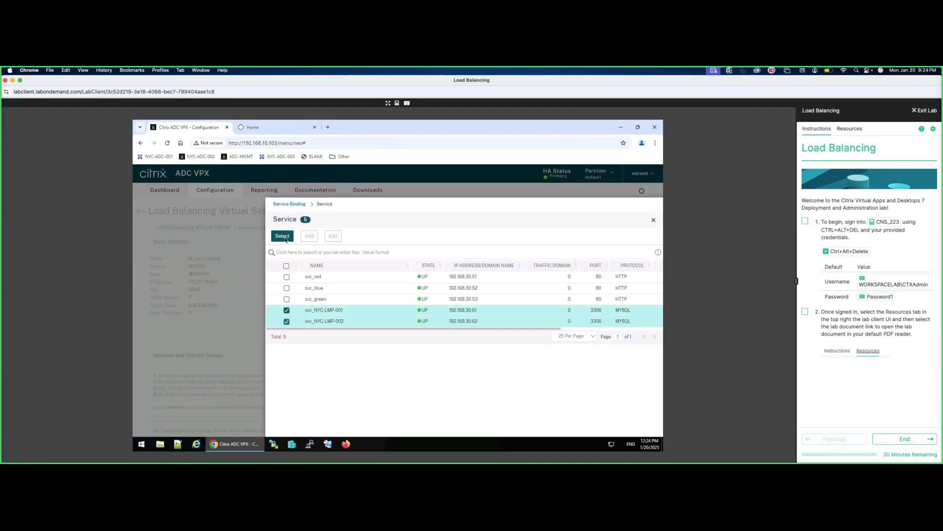
left_click(282, 237)
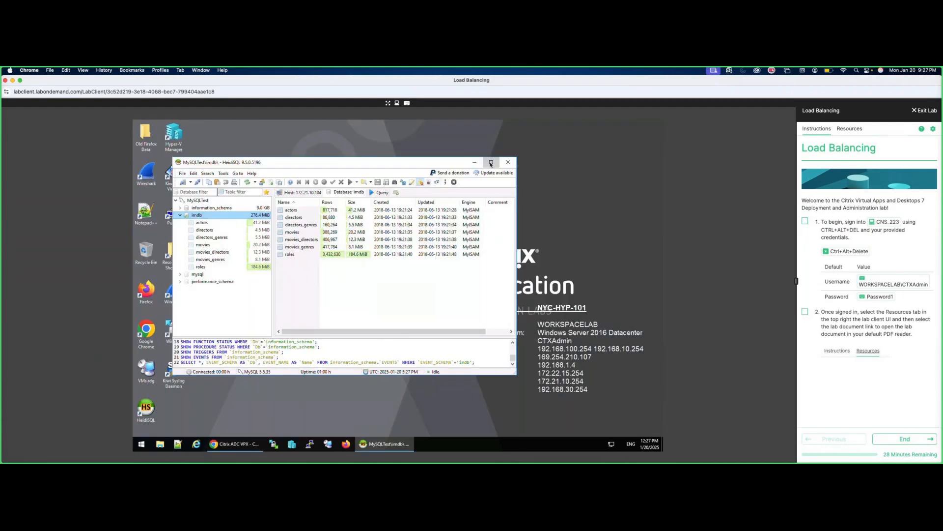
left_click(491, 163)
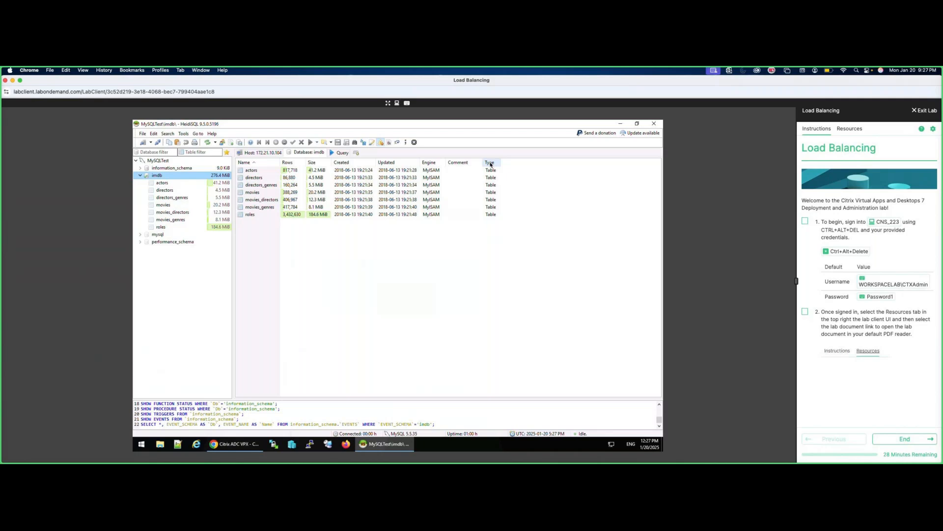
right_click(168, 176)
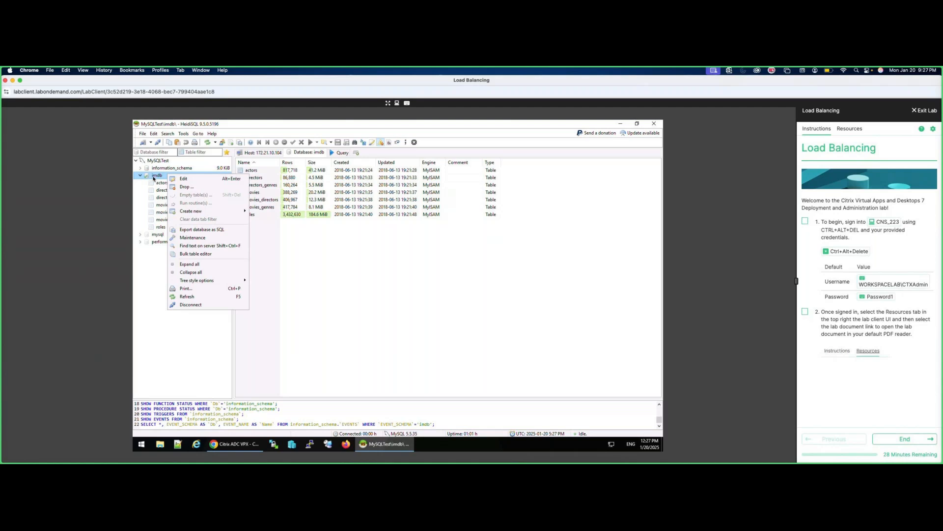
left_click(153, 178)
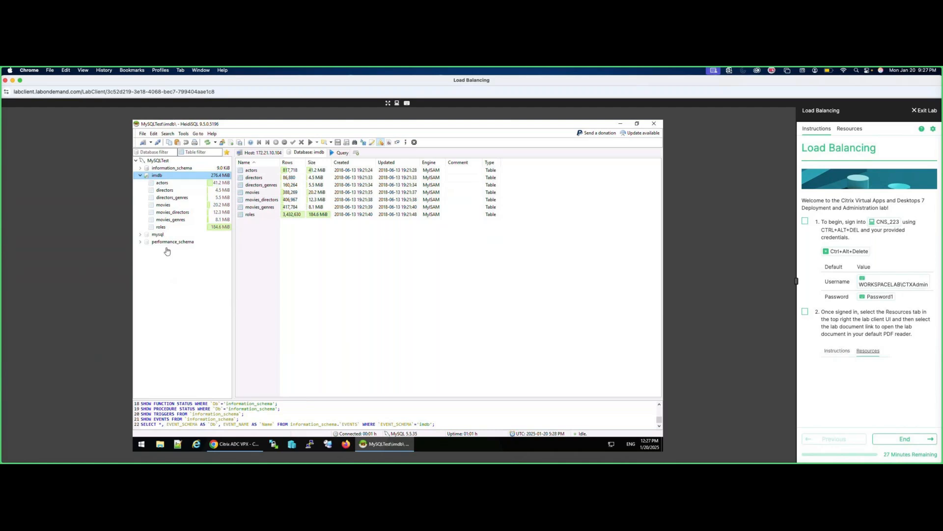
right_click(162, 177)
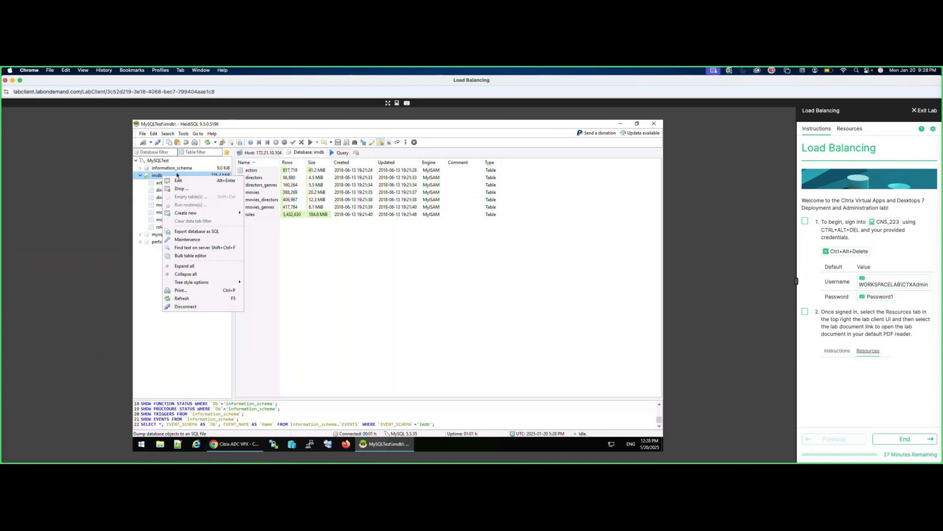
mouse_move(208, 215)
left_click(150, 176)
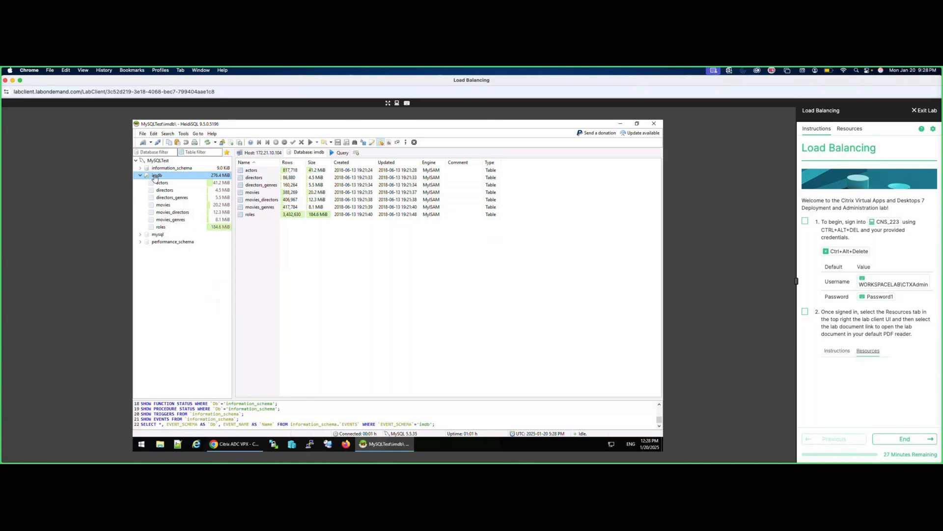
right_click(155, 177)
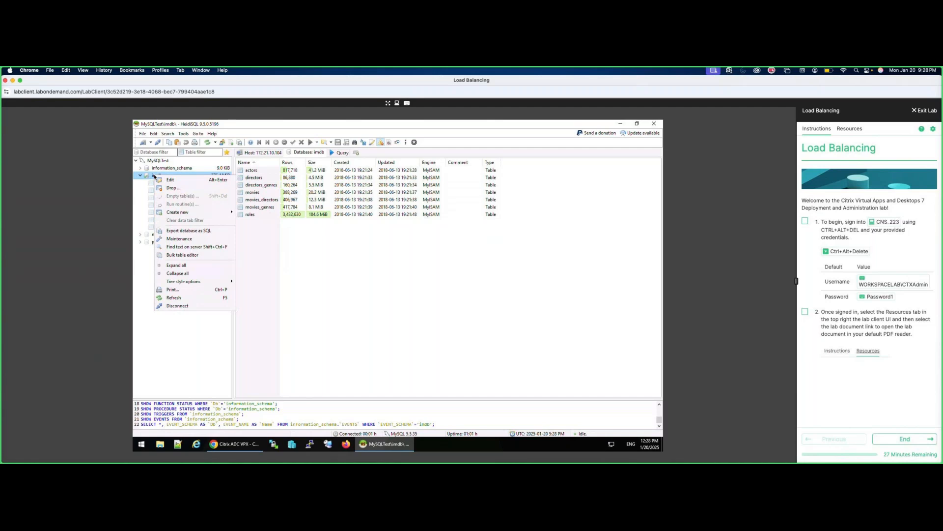
Look through HeidiSQL's Edit and Search menus, then open a new Query tab for imdb.
left_click(162, 139)
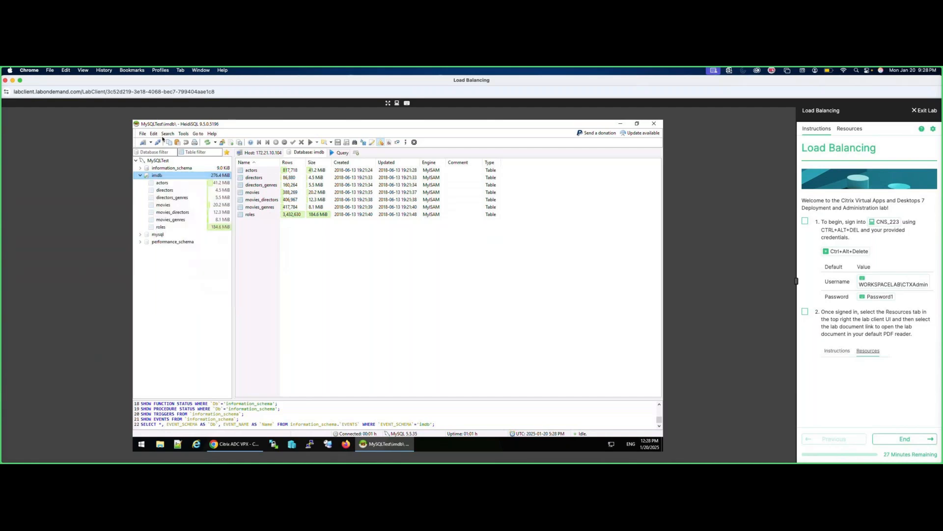
left_click(153, 134)
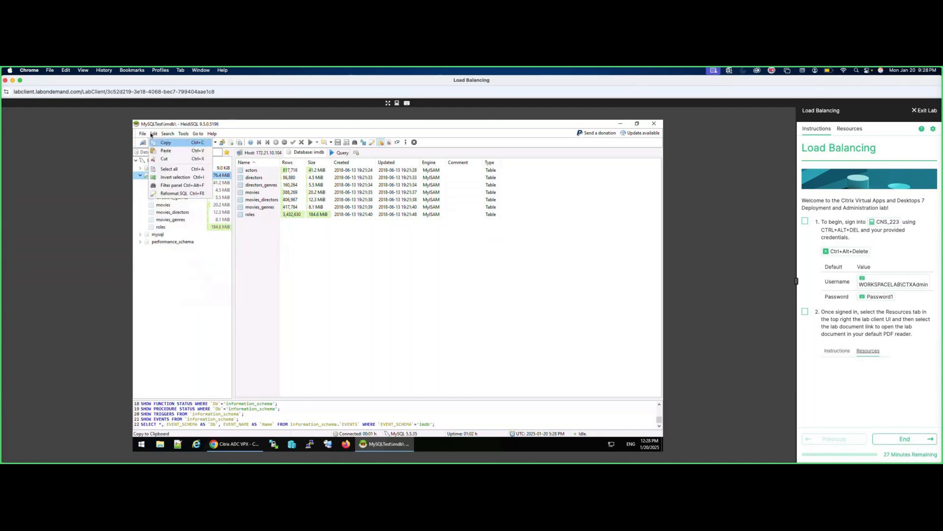
left_click(152, 134)
left_click(162, 136)
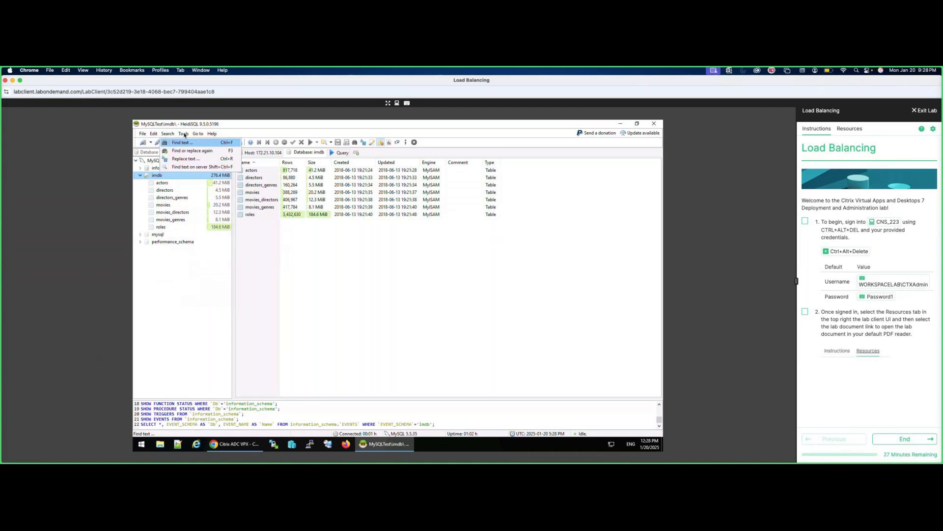
mouse_move(184, 135)
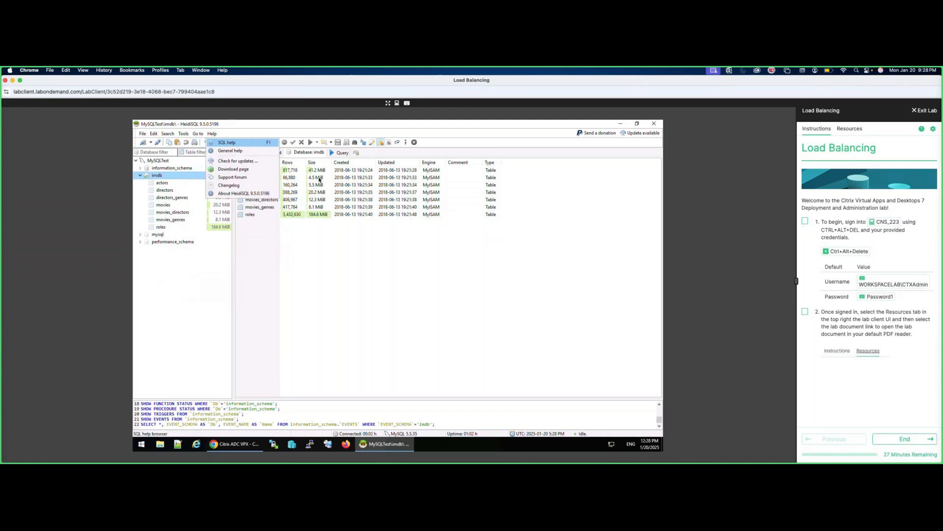
left_click(334, 155)
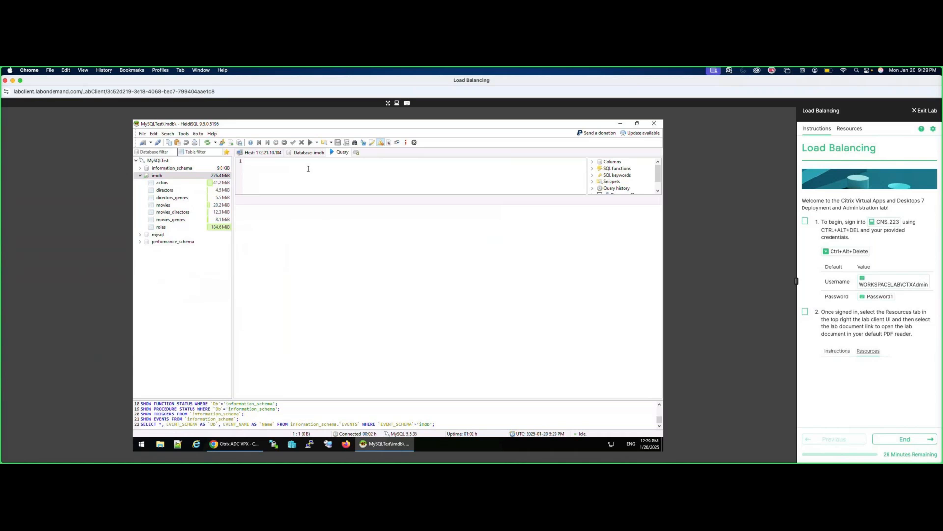
Type a select * query on actors filtered by actors.last_name, correcting typos along the way.
type("selcet *")
key("BackSpace")
key("BackSpace")
key("BackSpace")
key("BackSpace")
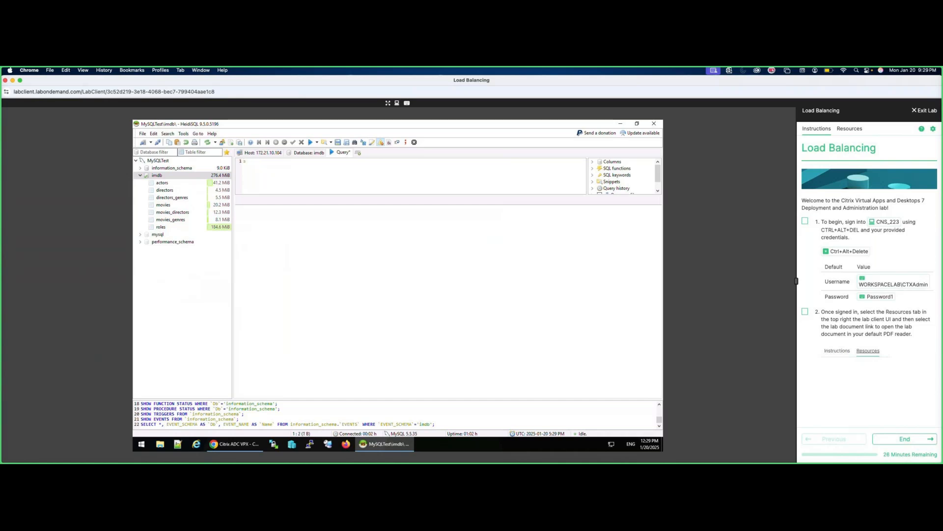
type("lcet * ctors")
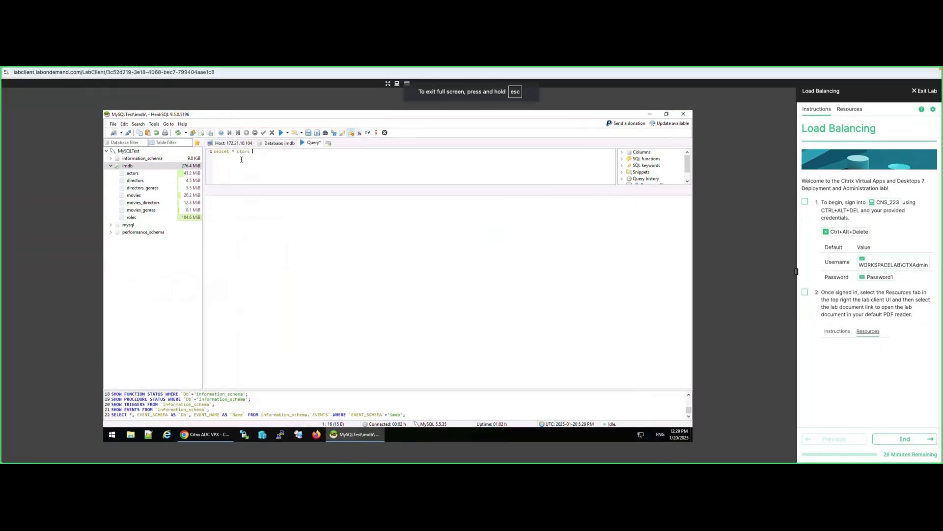
key("BackSpace")
key("BackSpace")
key("BackSpace")
key("BackSpace")
key("BackSpace")
key("BackSpace")
key("BackSpace")
key("BackSpace")
key("BackSpace")
key("BackSpace")
key("BackSpace")
key("BackSpace")
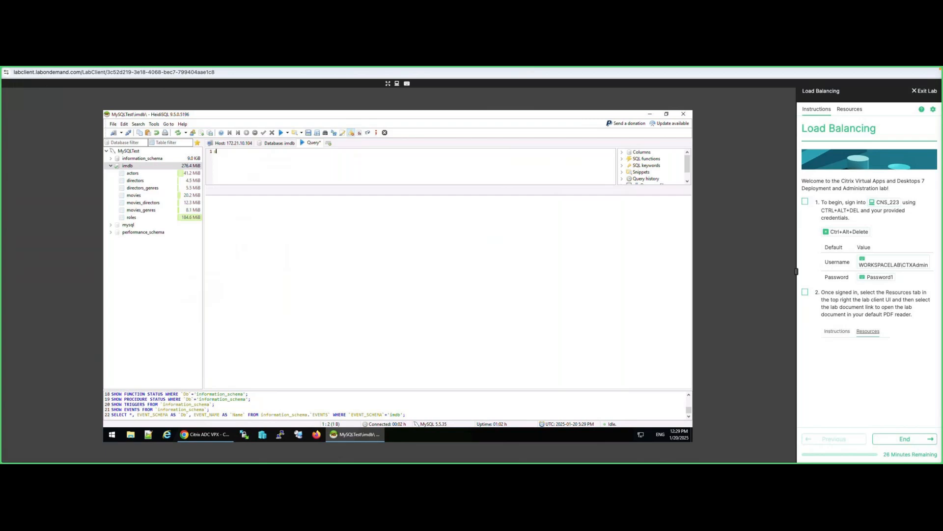
type("lect *")
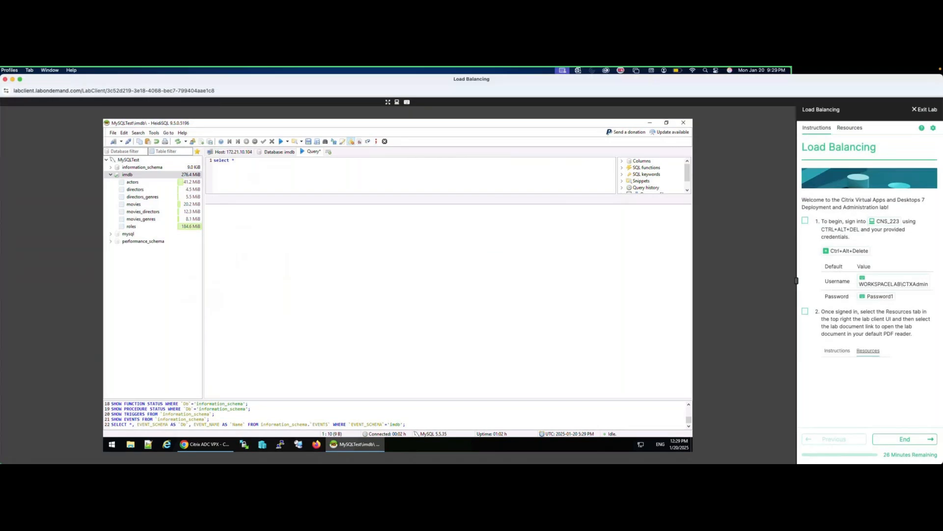
type("= actors")
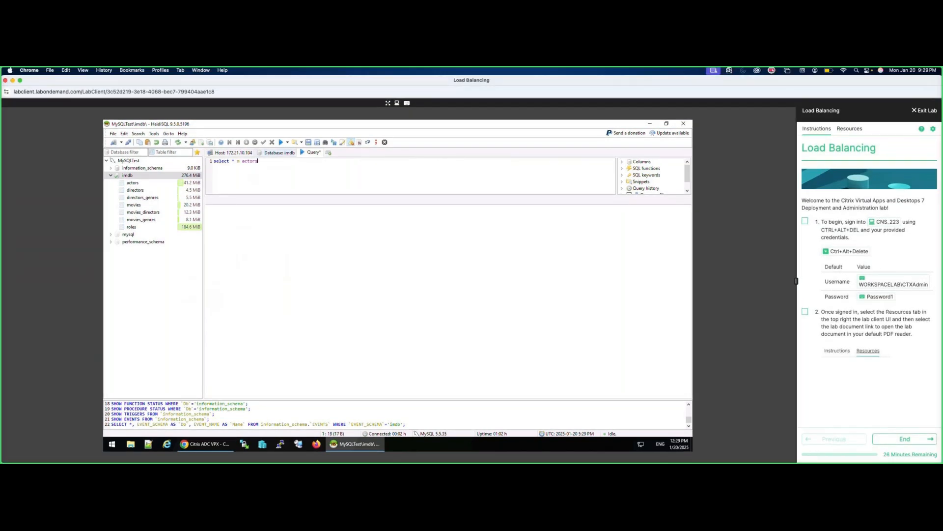
type(" where actors.last_name = \"Tazou")
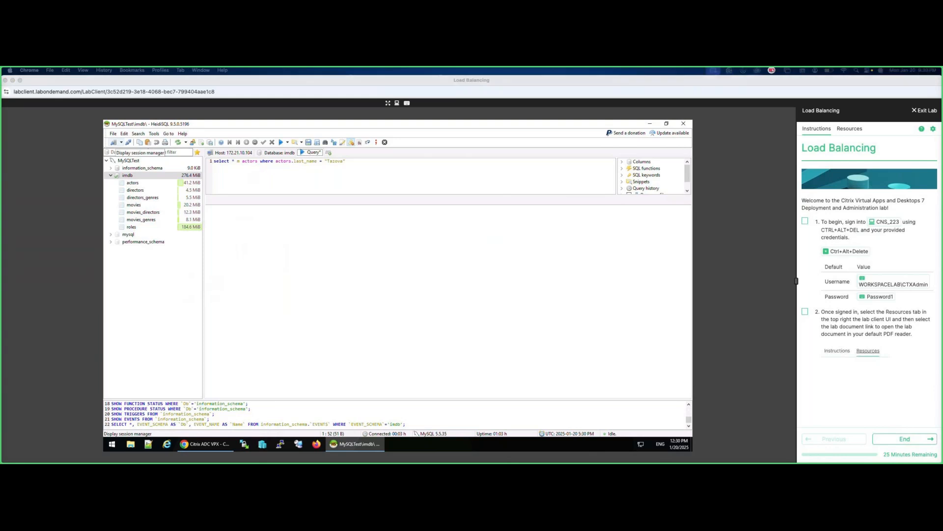
Run the actors query, which fails with SQL Error 1064, and dismiss the crash report.
left_click(281, 143)
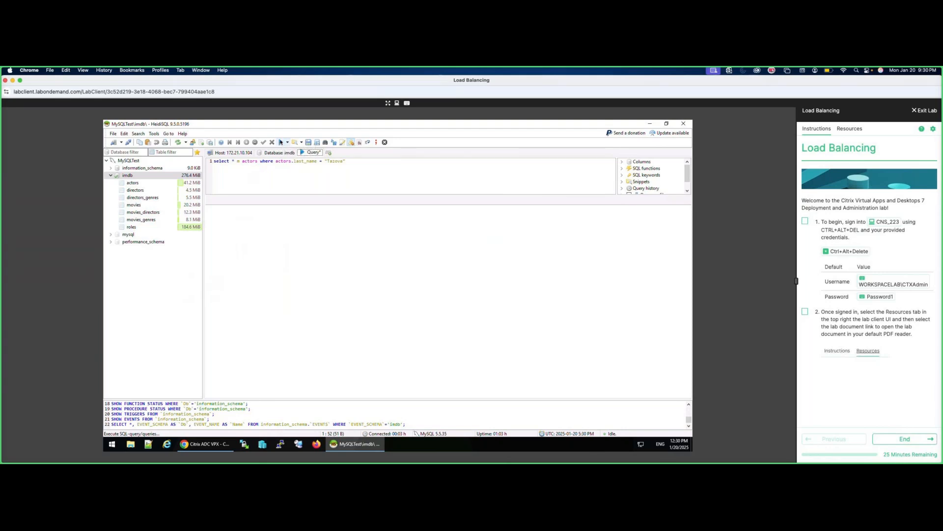
left_click(281, 142)
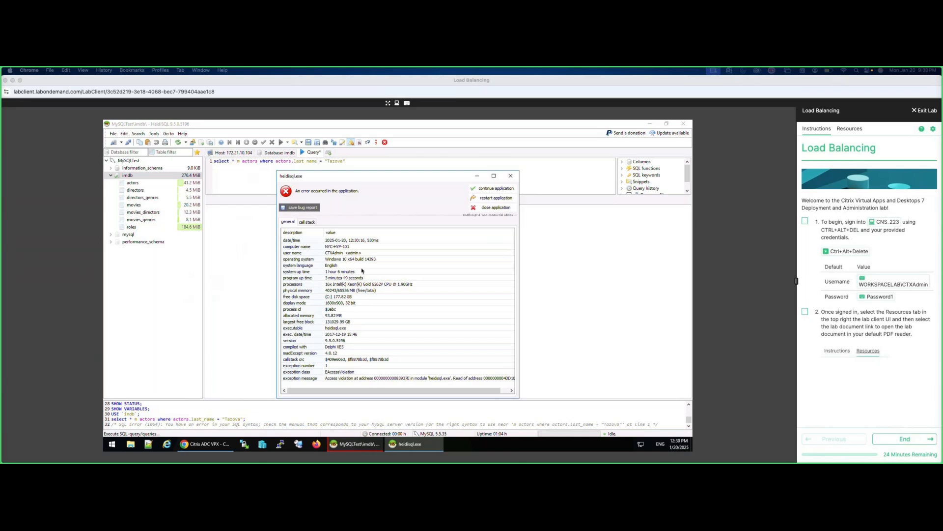
left_click(512, 178)
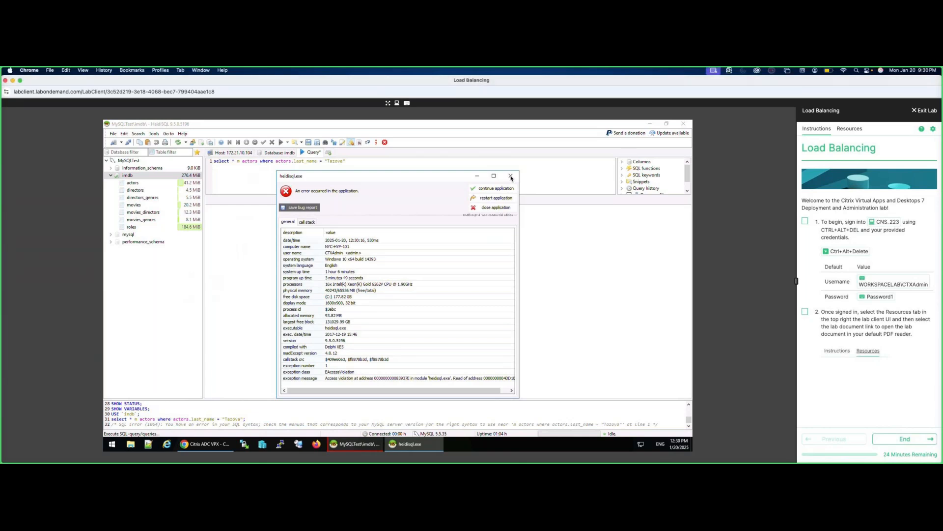
left_click(509, 176)
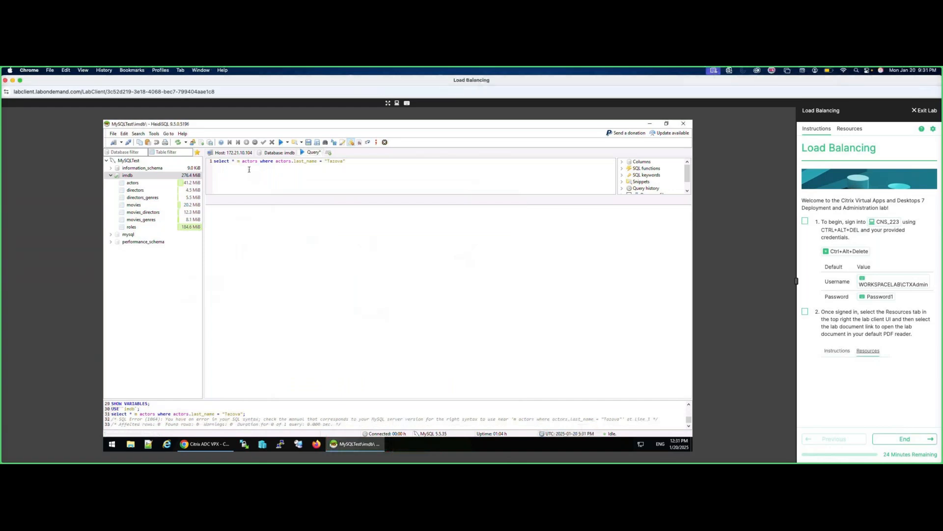
Replace the stray character with 'from' before actors and rerun, getting one row (id 809,950).
left_click(241, 161)
key("BackSpace")
type("from")
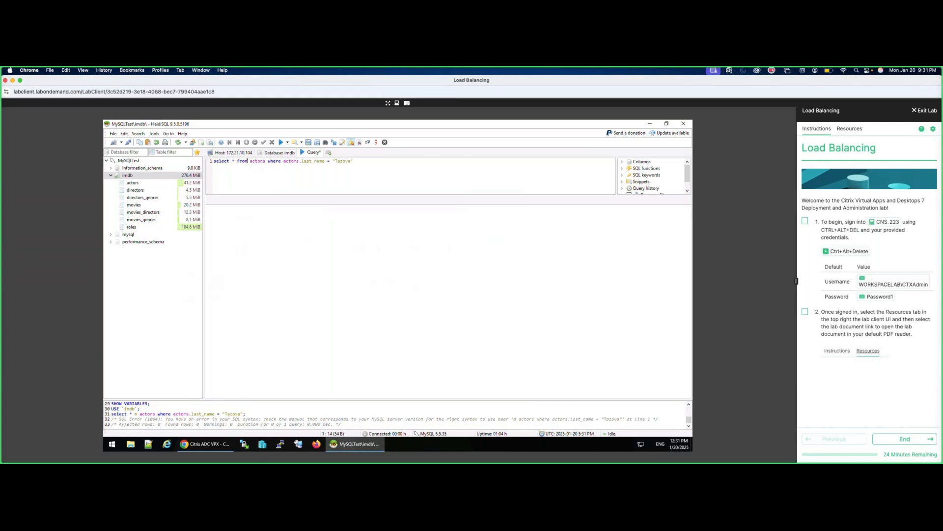
left_click(282, 143)
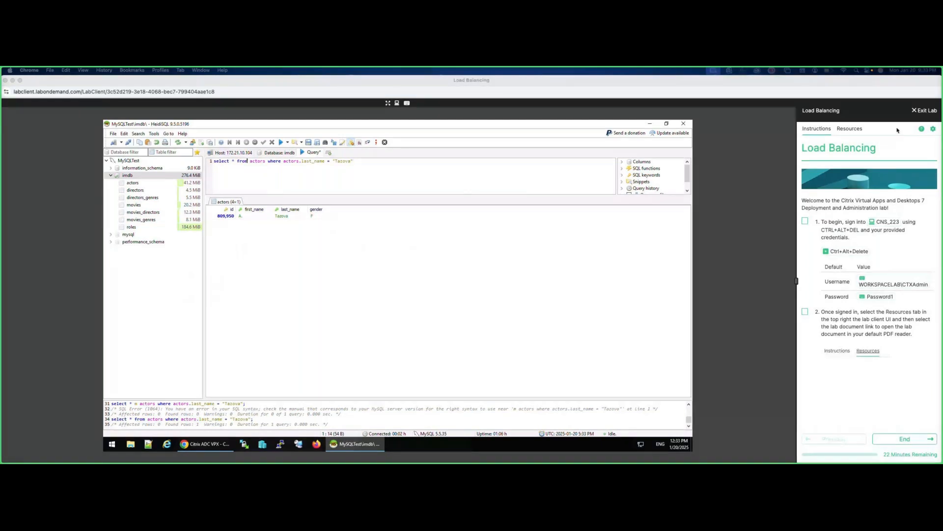
End the lab, marking it as complete, and close its window.
left_click(921, 111)
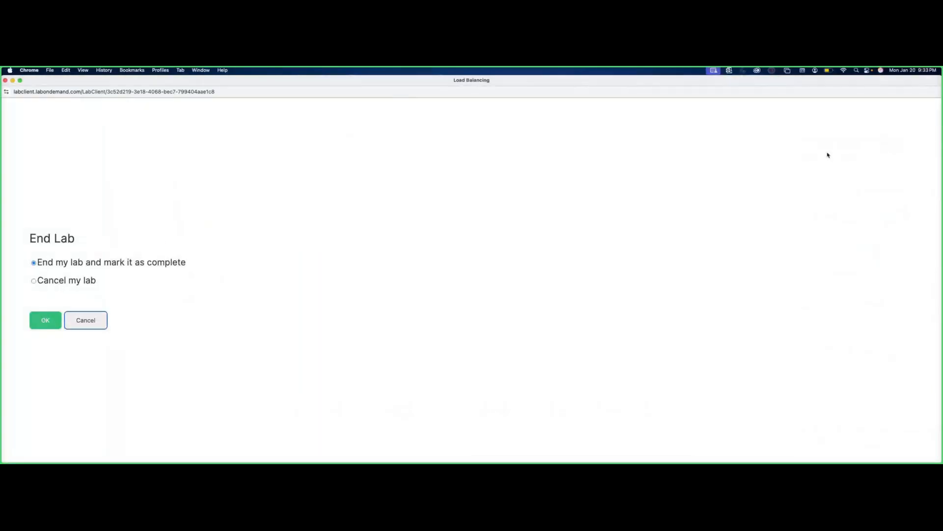
left_click(47, 321)
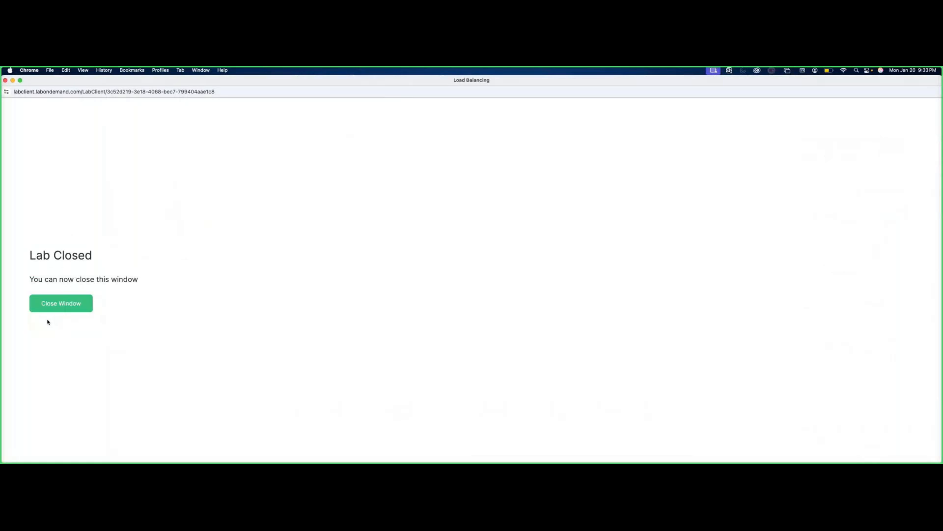
left_click(91, 304)
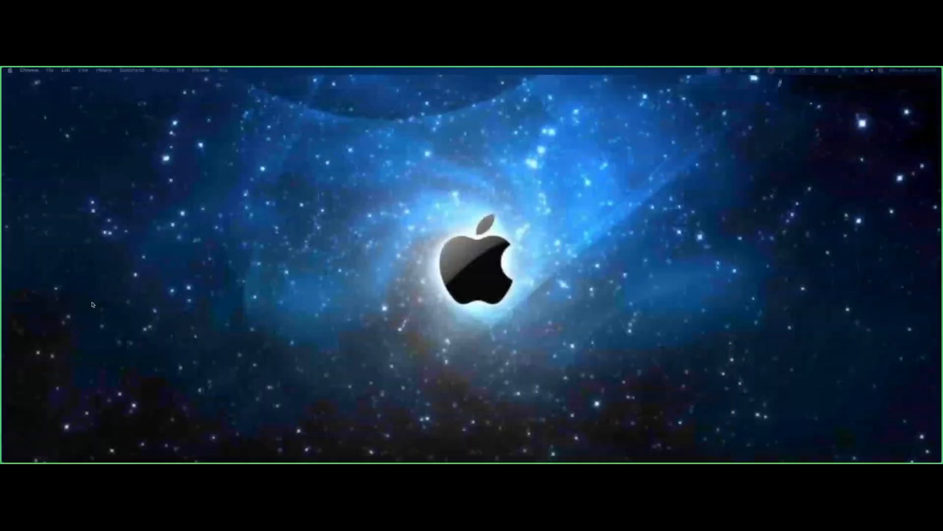
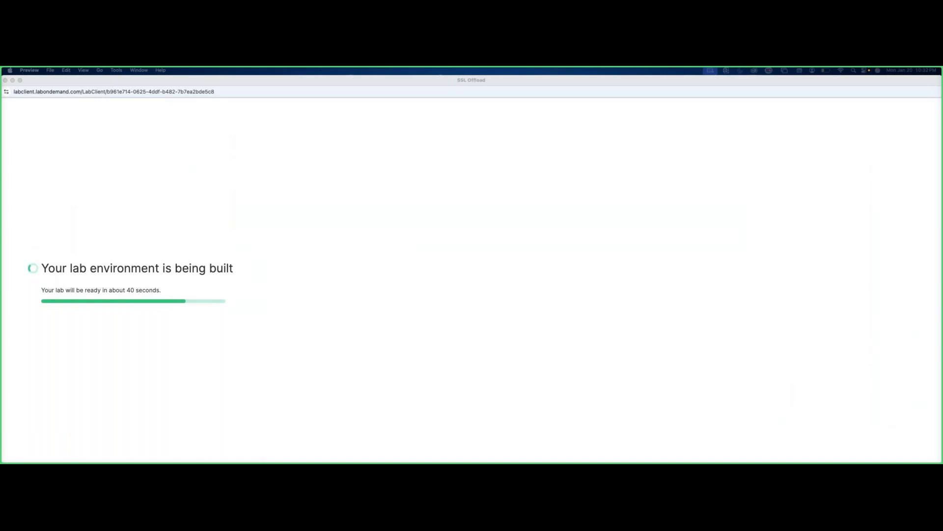
Switch from the running SSL Offload lab to the Chrome browser.
key("super+Tab")
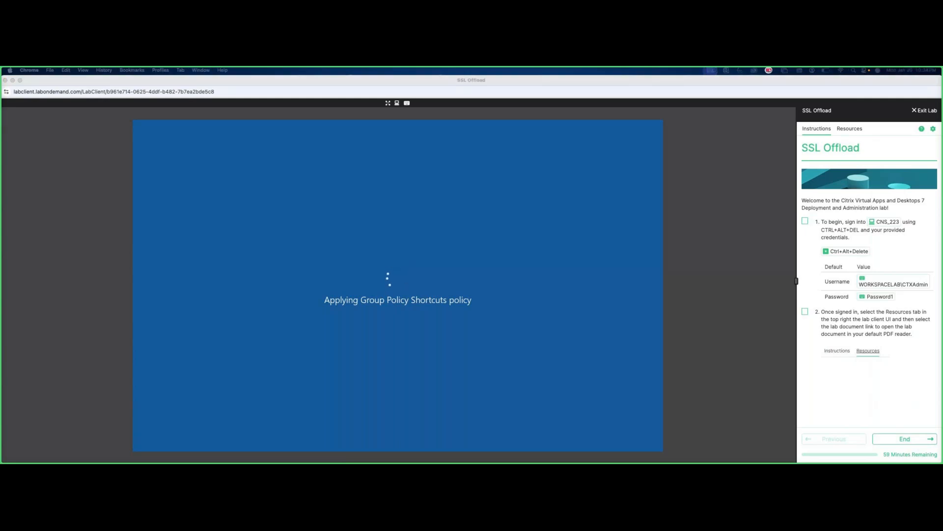
In a Chrome window over the lab, search Google for 'Nuc 14 Pro amazon'.
left_click_drag(0, 103, 340, 143)
left_click(251, 330)
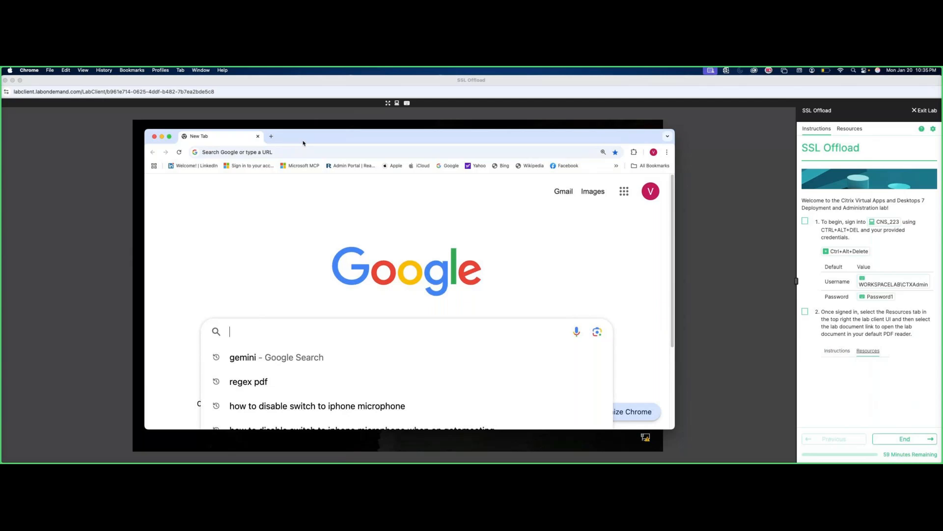
type("Nu")
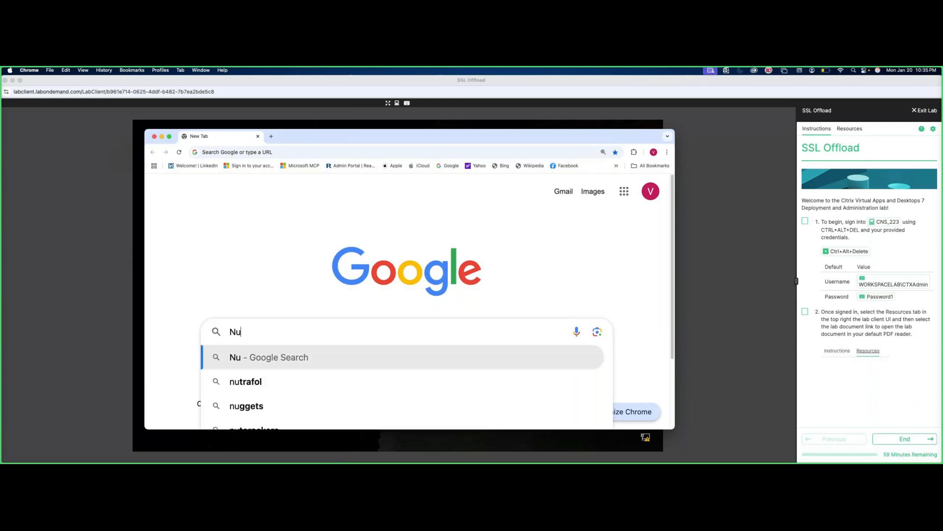
type("c 14 Pro")
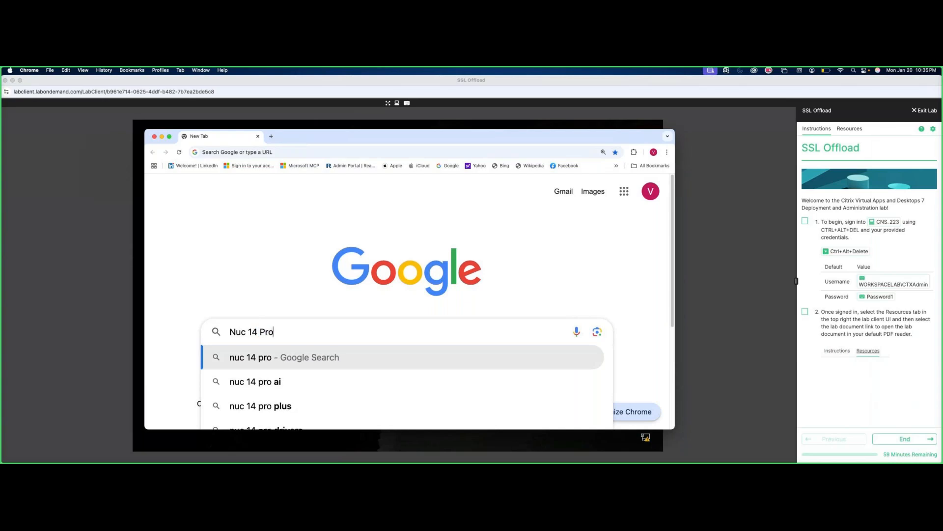
type(" amoa")
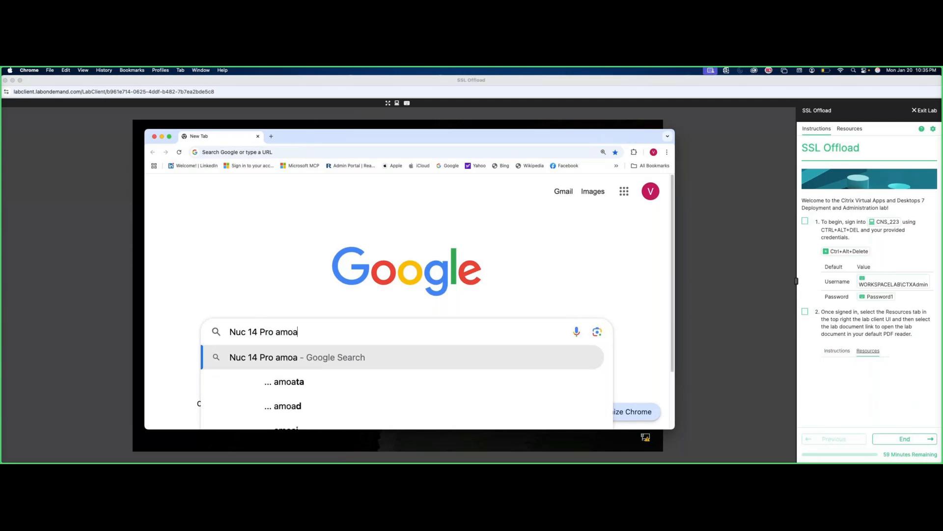
key("BackSpace")
key("BackSpace")
type("azon")
key("Return")
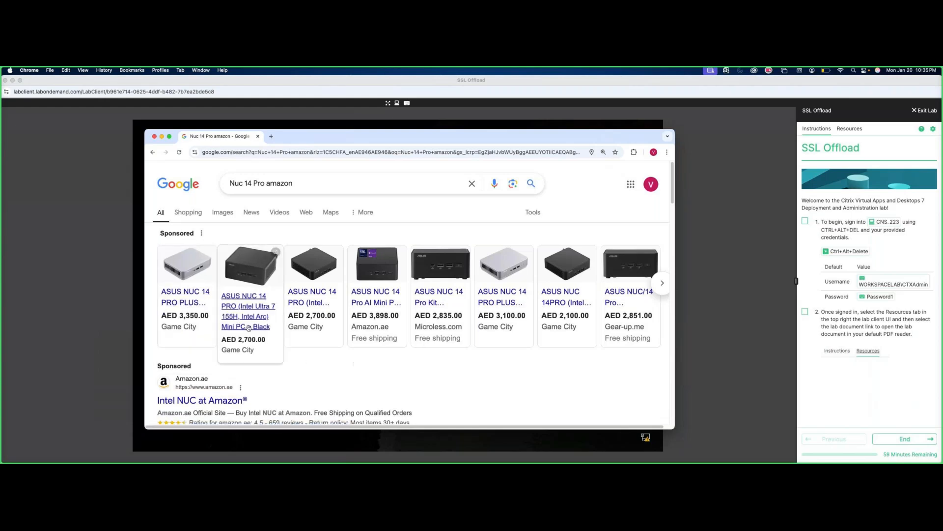
Check the sponsored 3,350 AED NUC 14 listing, close it, and right-click the Amazon ad.
left_click(248, 328)
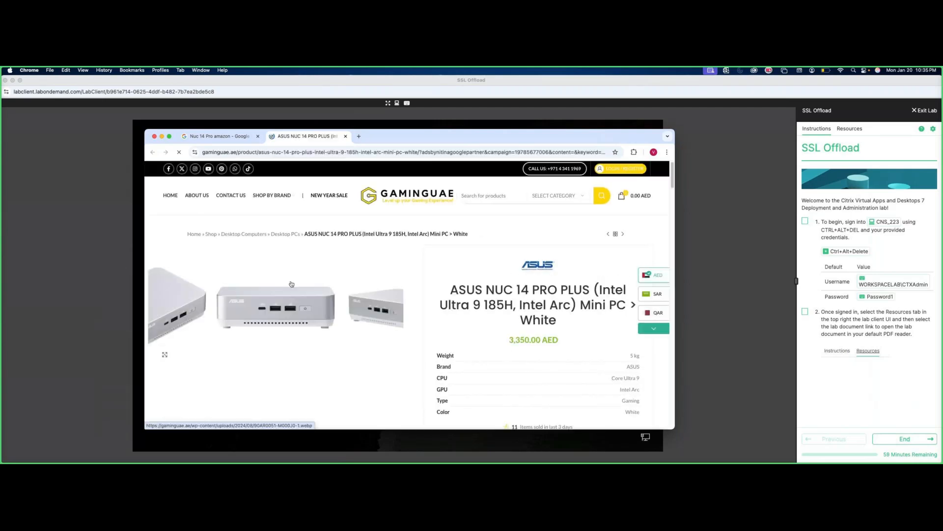
scroll(540, 323, "down", 1)
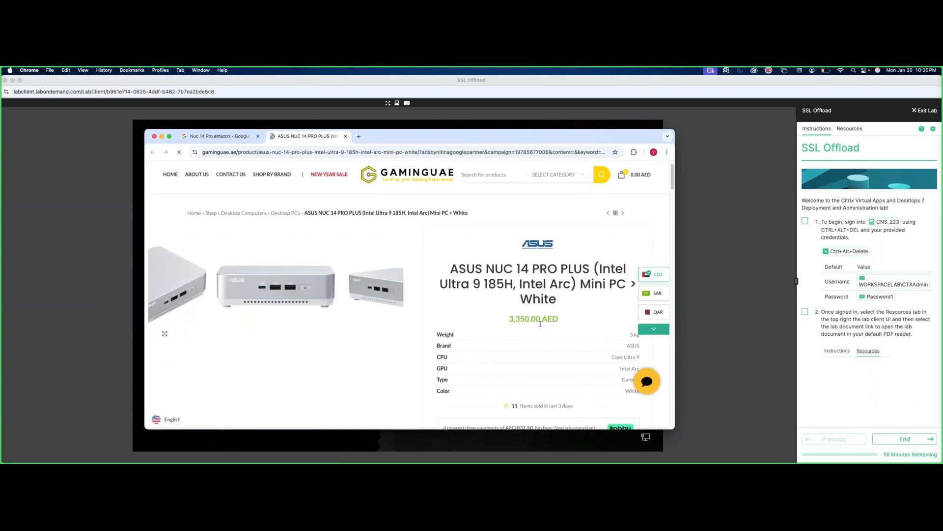
left_click_drag(509, 310, 555, 311)
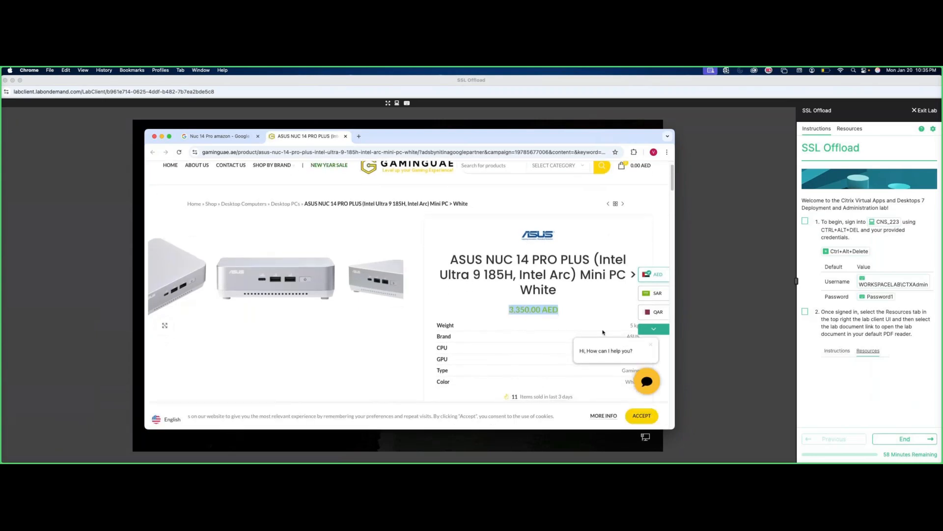
left_click(652, 348)
left_click(652, 348)
left_click(641, 415)
scroll(572, 362, "down", 2)
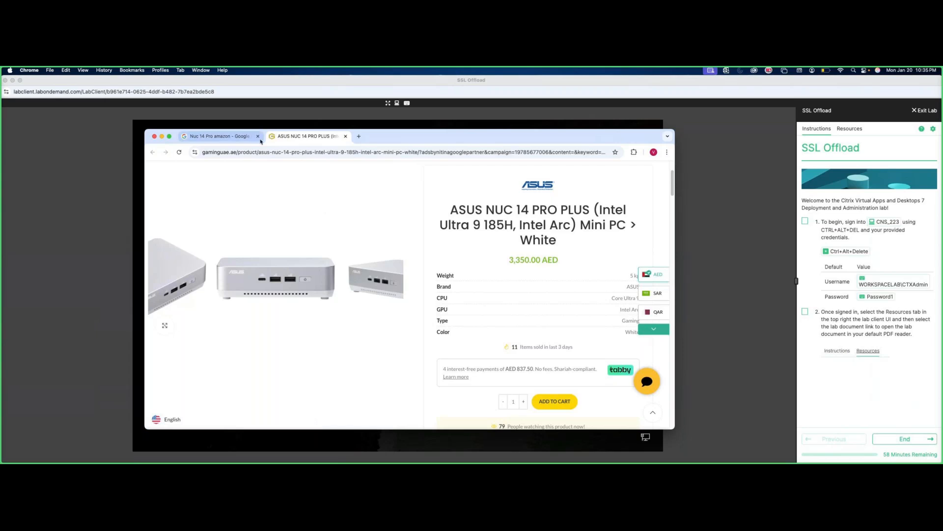
left_click(346, 137)
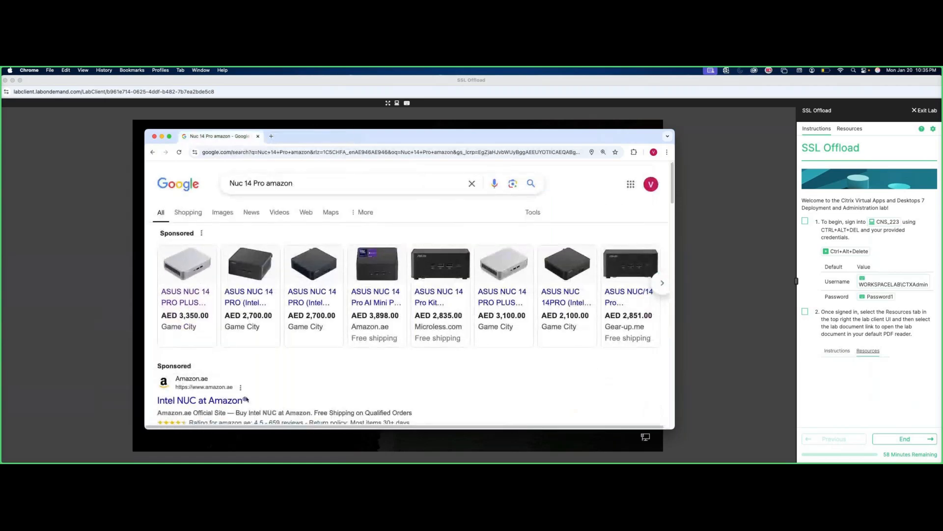
right_click(229, 403)
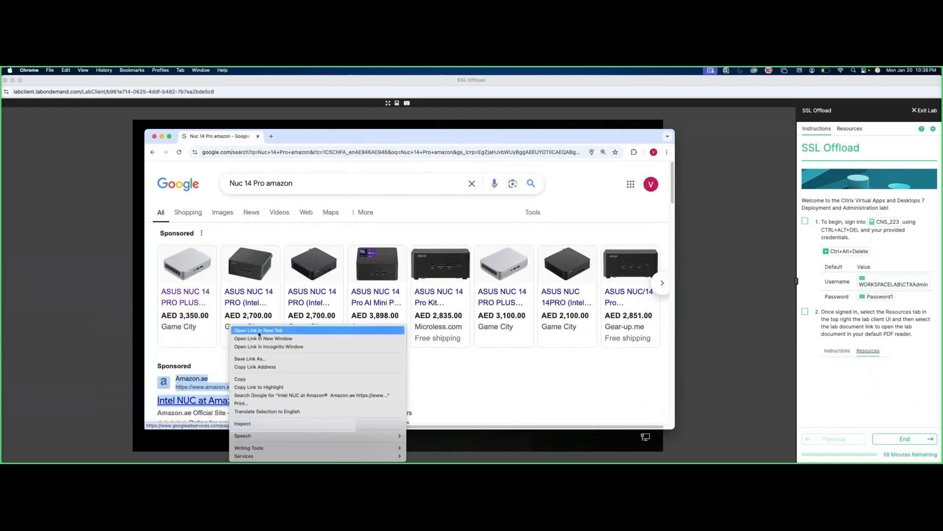
left_click(259, 330)
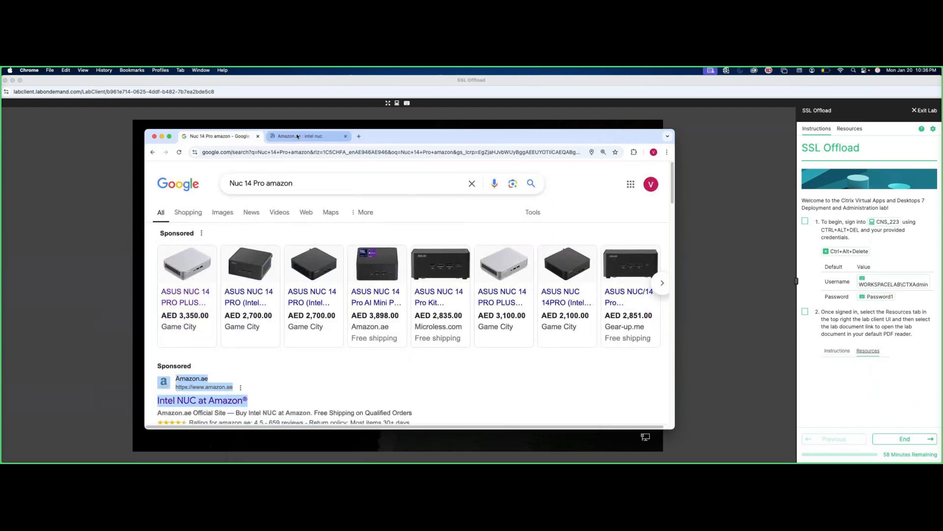
left_click(297, 136)
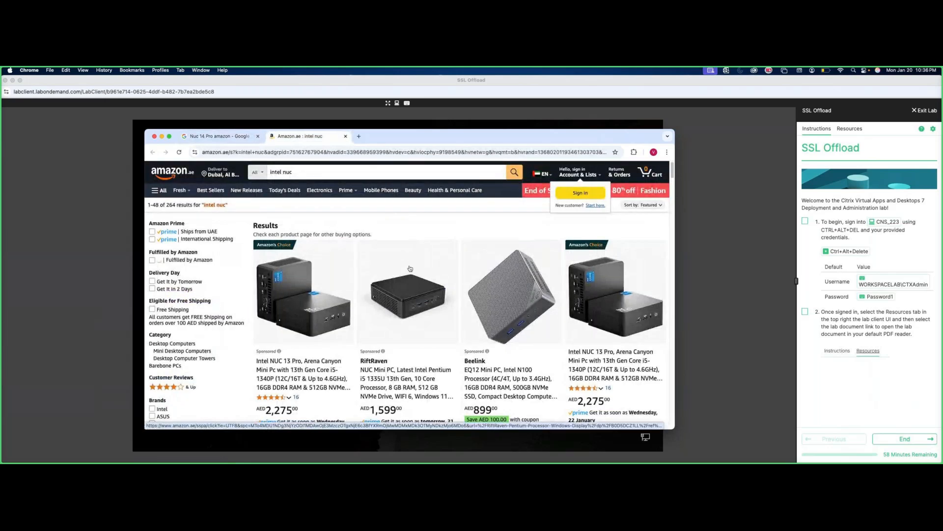
left_click(326, 173)
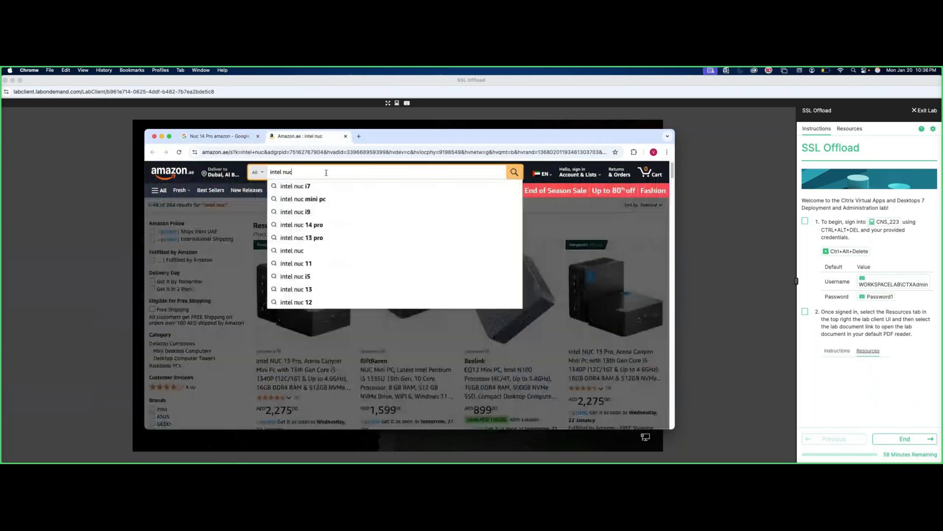
left_click(283, 173)
type("14 r")
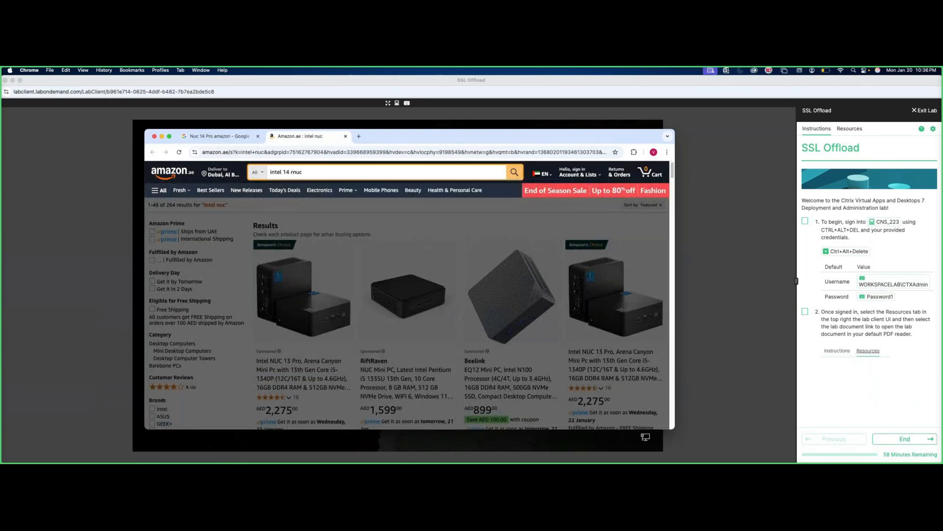
key("BackSpace")
type("pr")
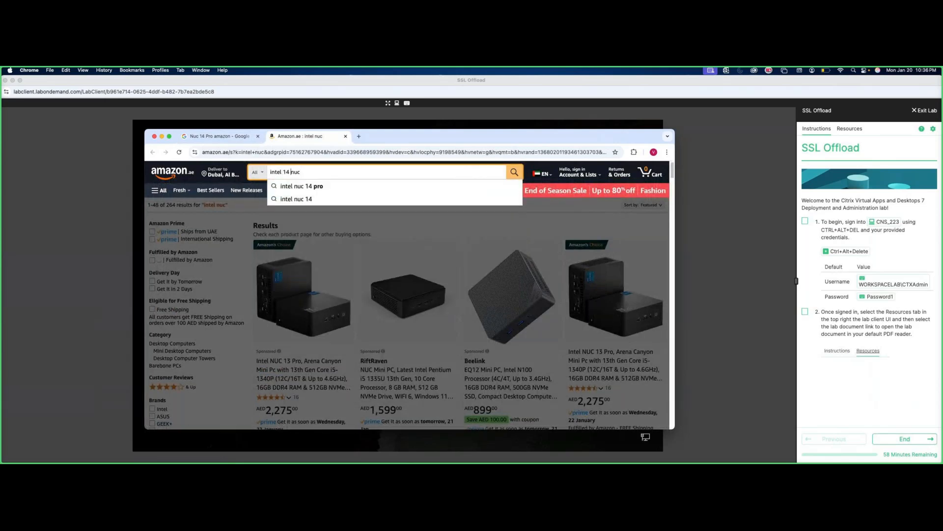
type("o")
key("Return")
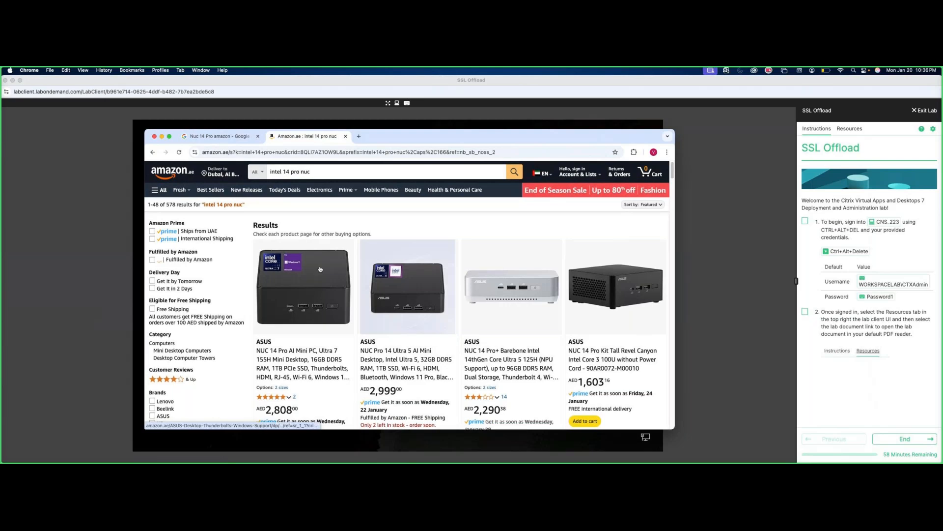
scroll(320, 269, "down", 3)
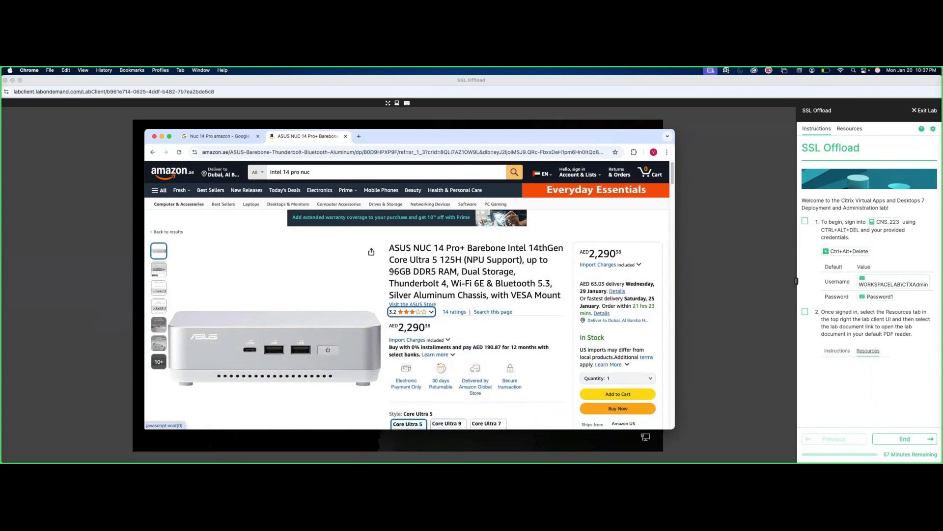
left_click_drag(392, 271, 435, 272)
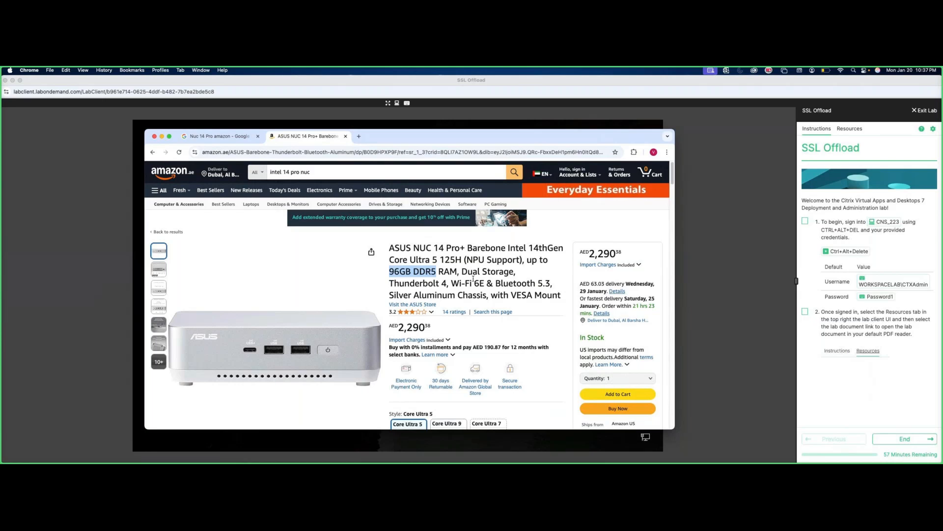
scroll(474, 281, "down", 1)
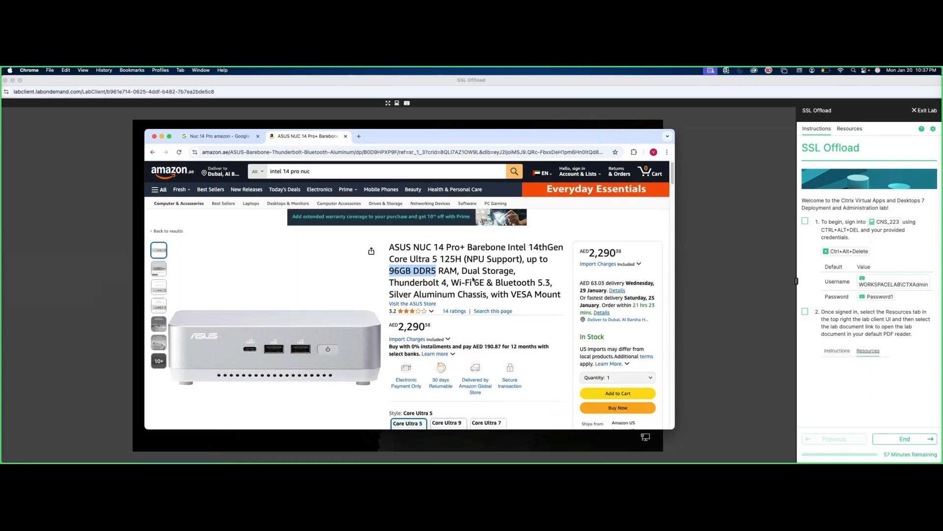
scroll(473, 280, "down", 3)
scroll(474, 280, "down", 1)
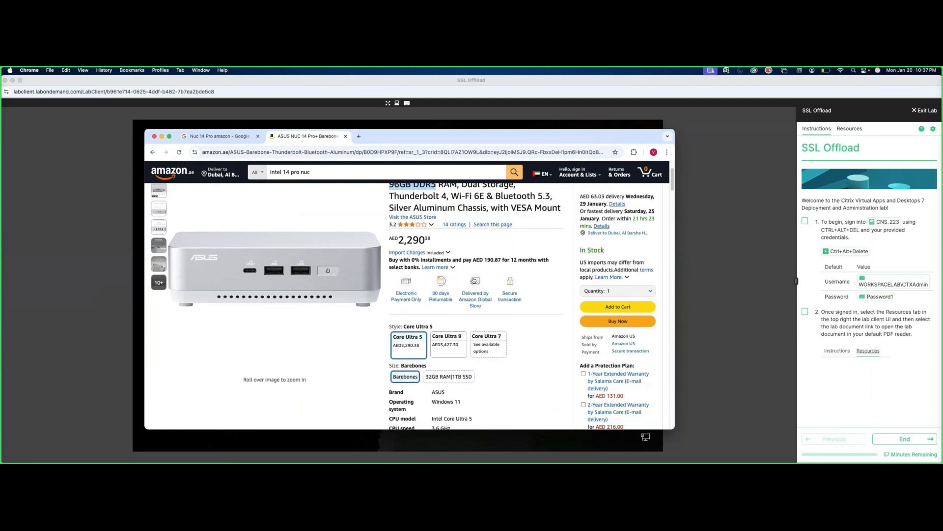
scroll(473, 280, "down", 1)
scroll(474, 280, "down", 1)
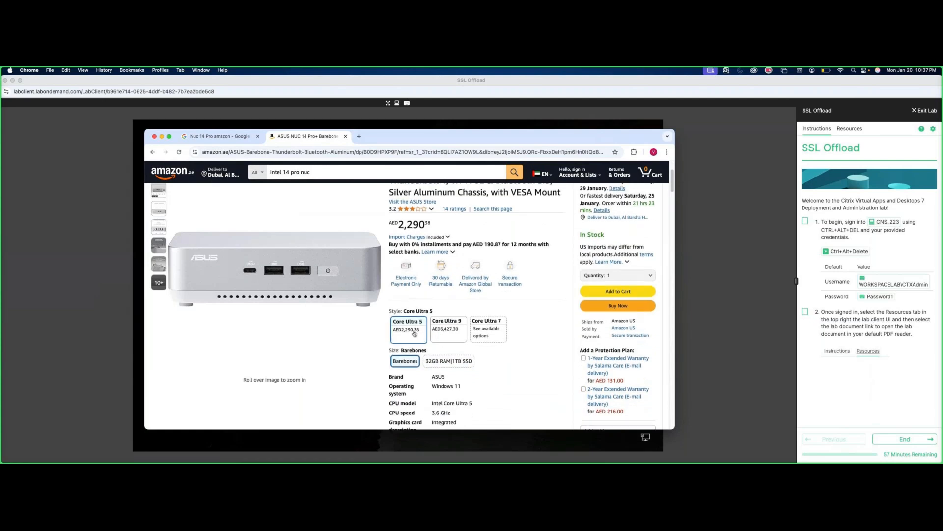
scroll(414, 333, "down", 3)
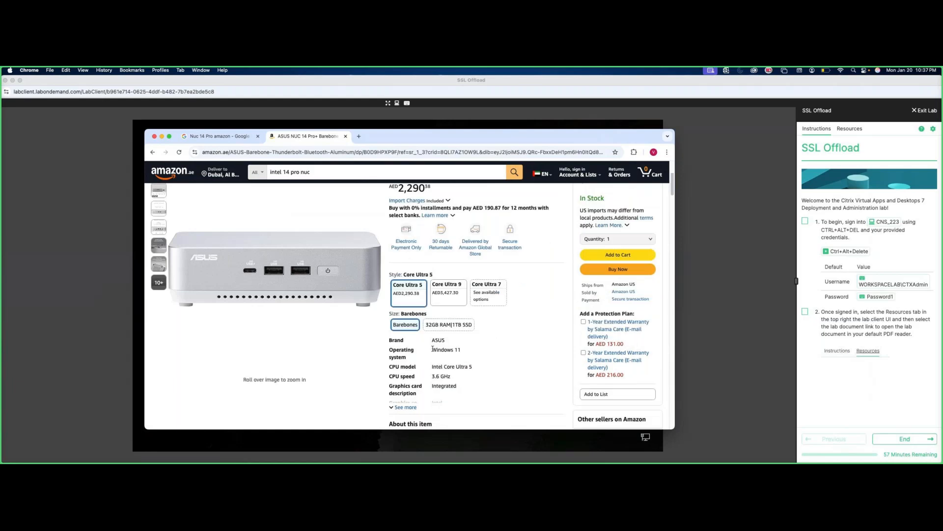
scroll(435, 330, "down", 3)
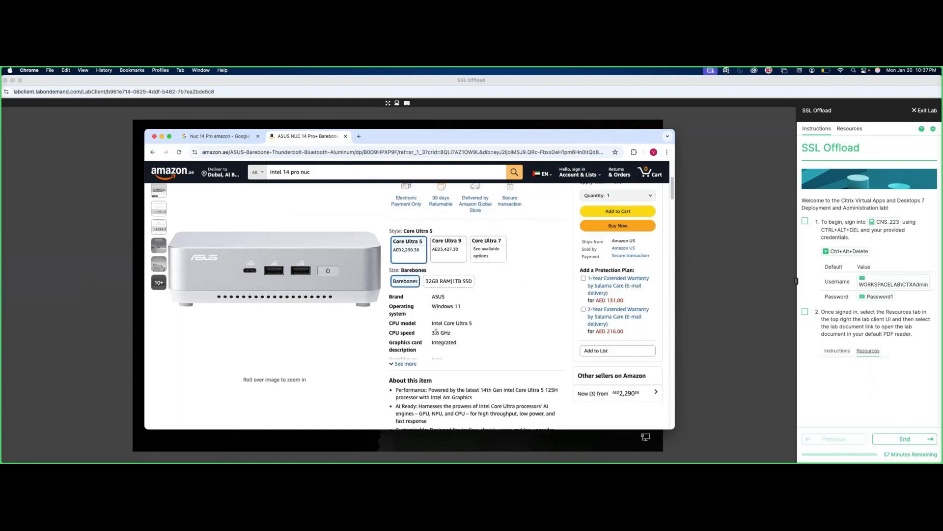
left_click(410, 364)
scroll(399, 369, "down", 1)
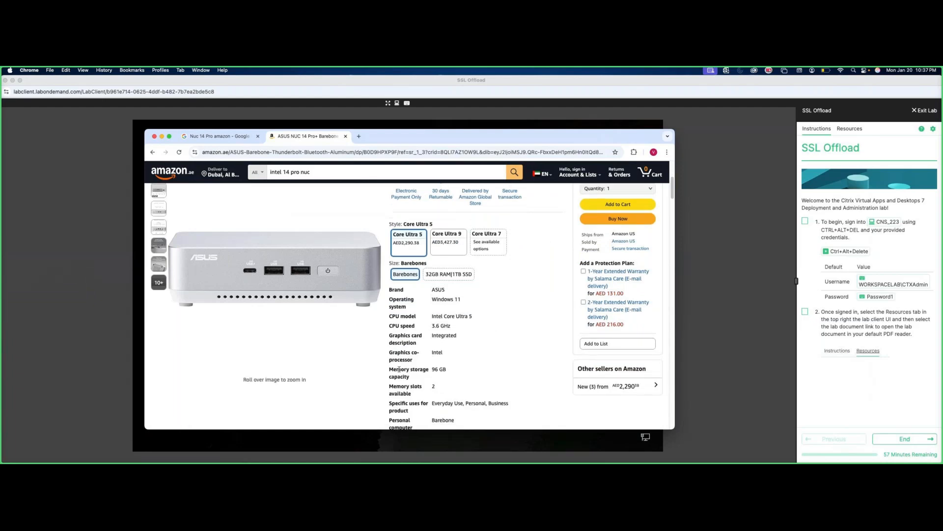
left_click_drag(393, 386, 446, 370)
scroll(406, 363, "down", 2)
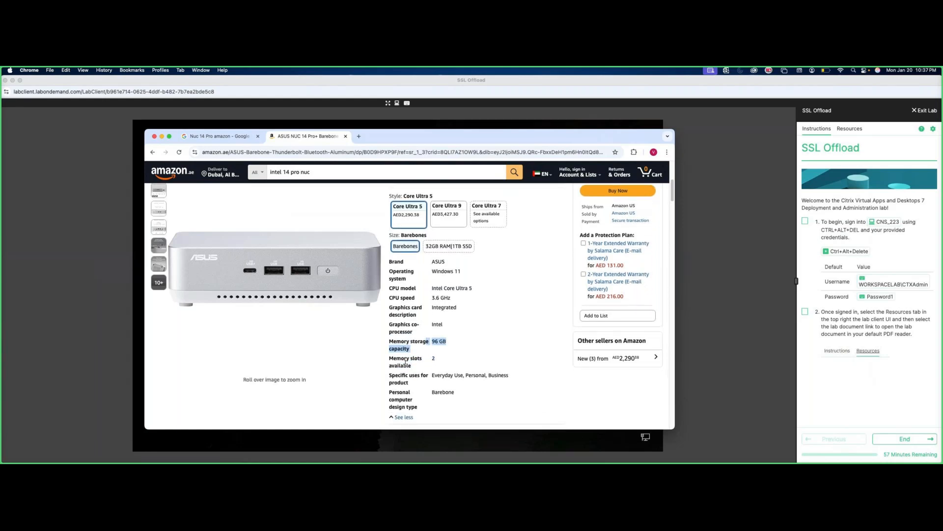
scroll(406, 362, "down", 1)
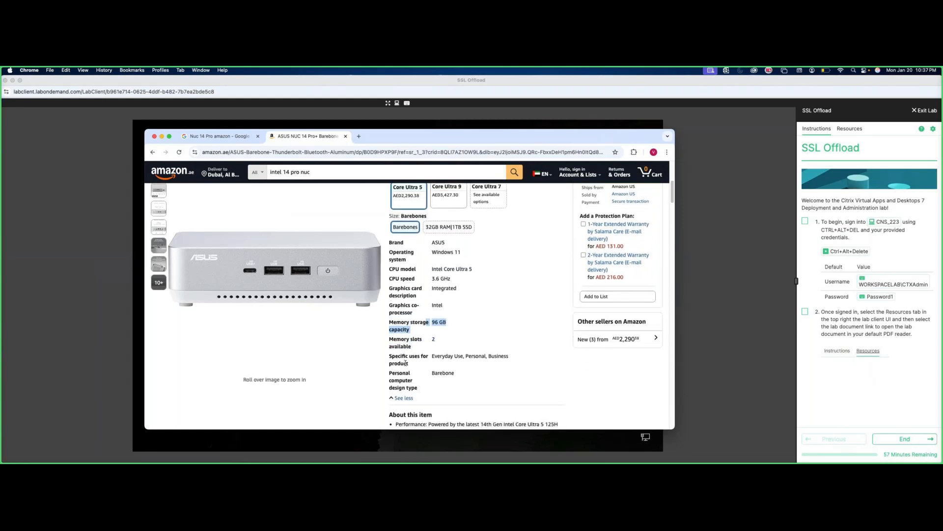
scroll(405, 363, "down", 1)
scroll(413, 371, "down", 2)
scroll(413, 370, "down", 8)
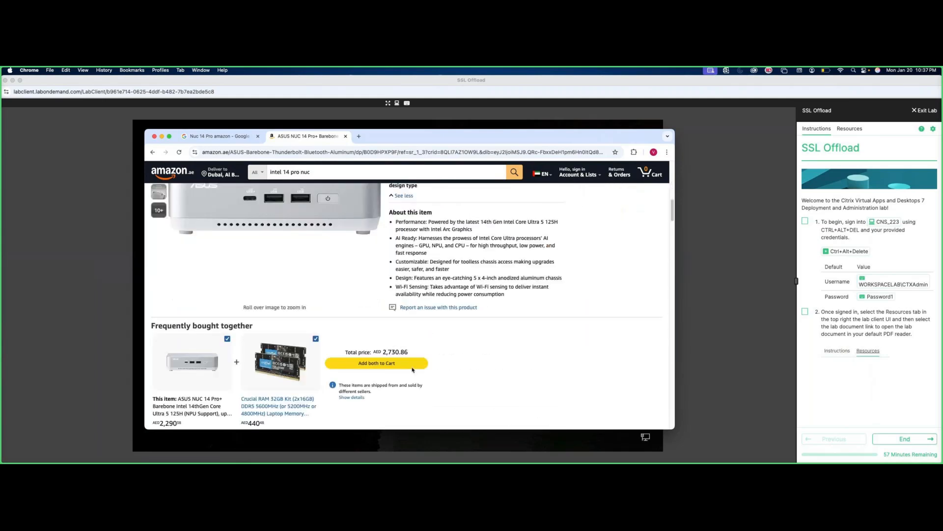
scroll(413, 370, "down", 8)
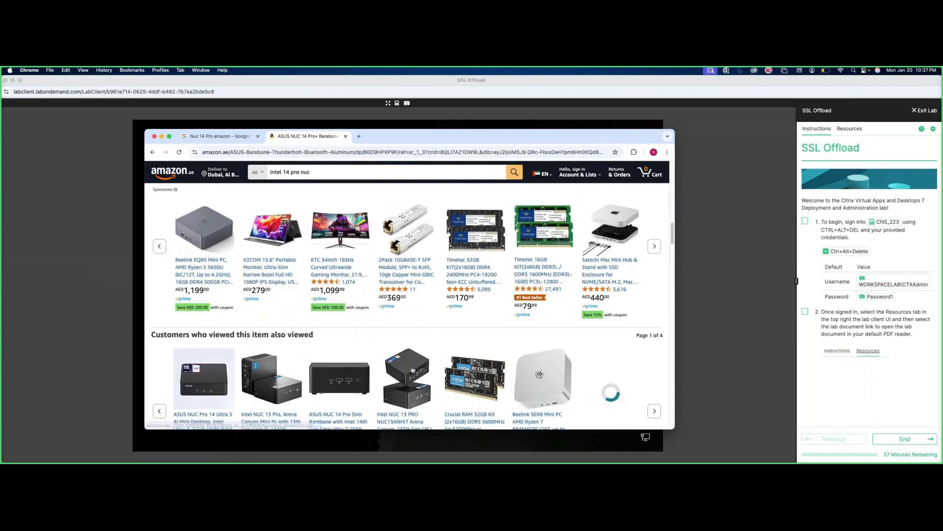
scroll(412, 370, "down", 8)
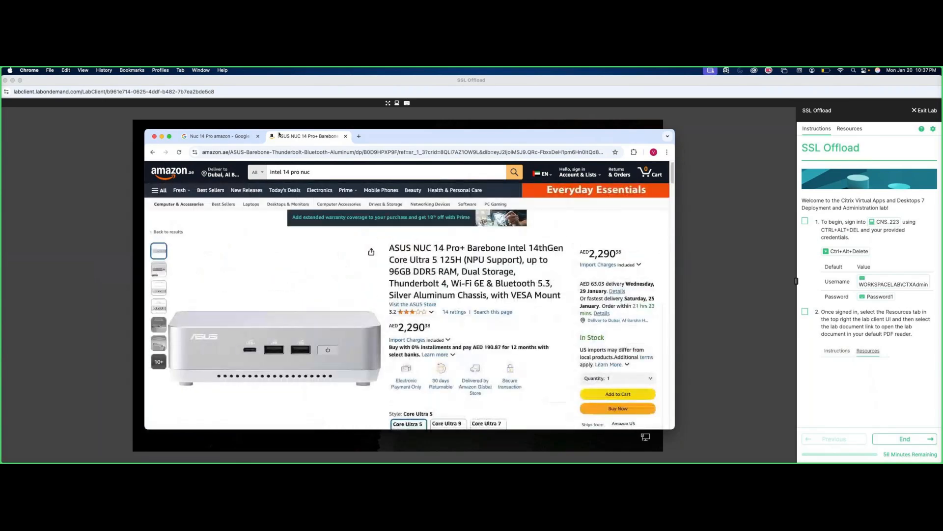
Unlock the lab server via Ctrl+Alt+Delete, sign in with the lab credentials, and start Chrome.
left_click(162, 137)
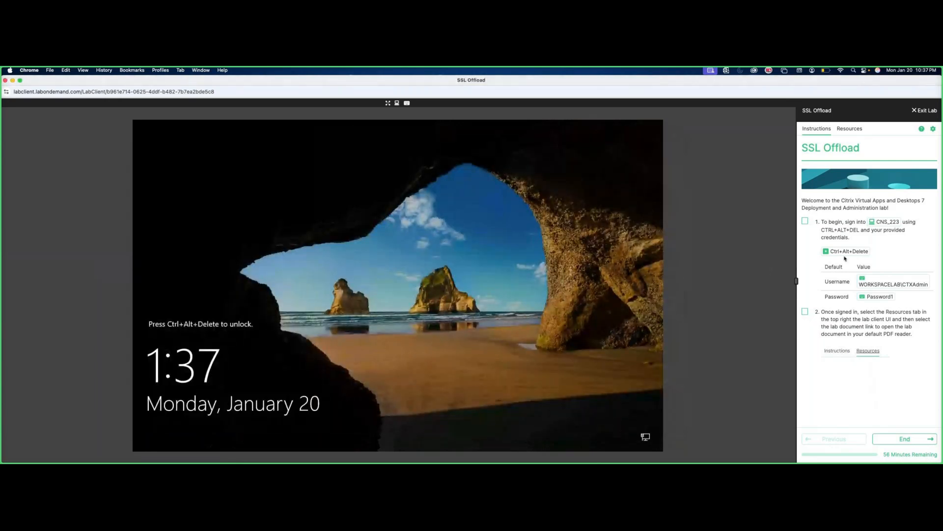
left_click(846, 251)
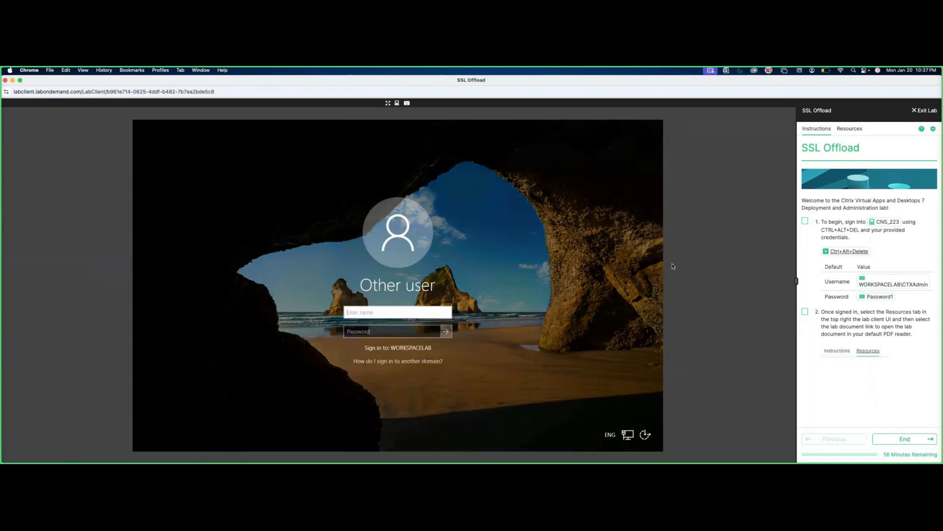
left_click(887, 284)
left_click(400, 332)
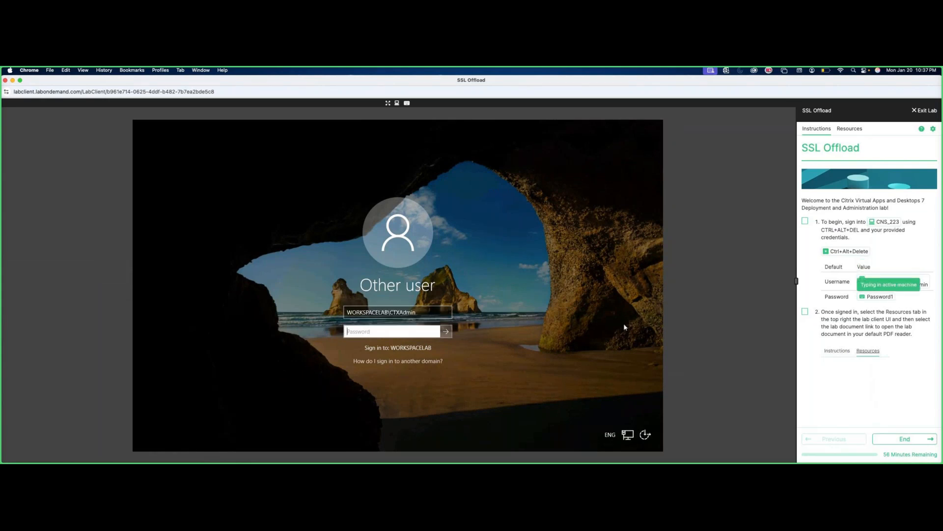
left_click(446, 332)
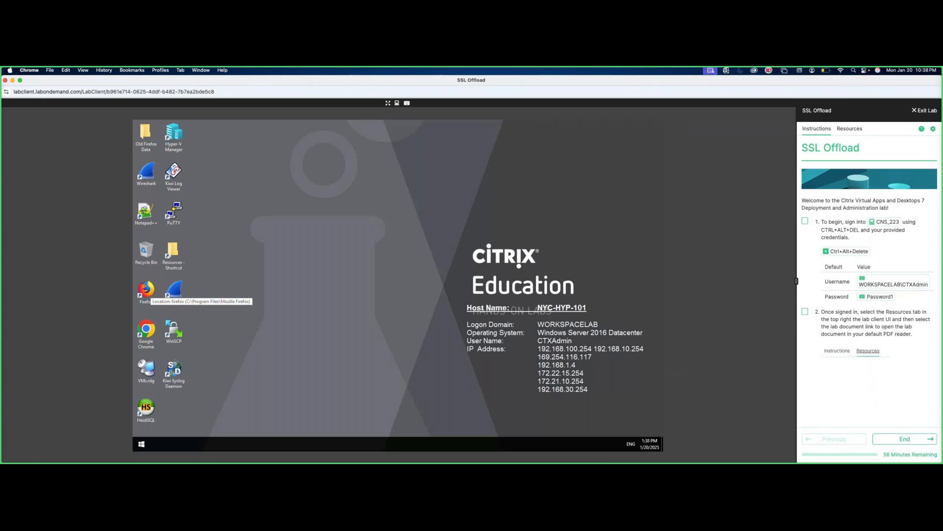
double_click(150, 333)
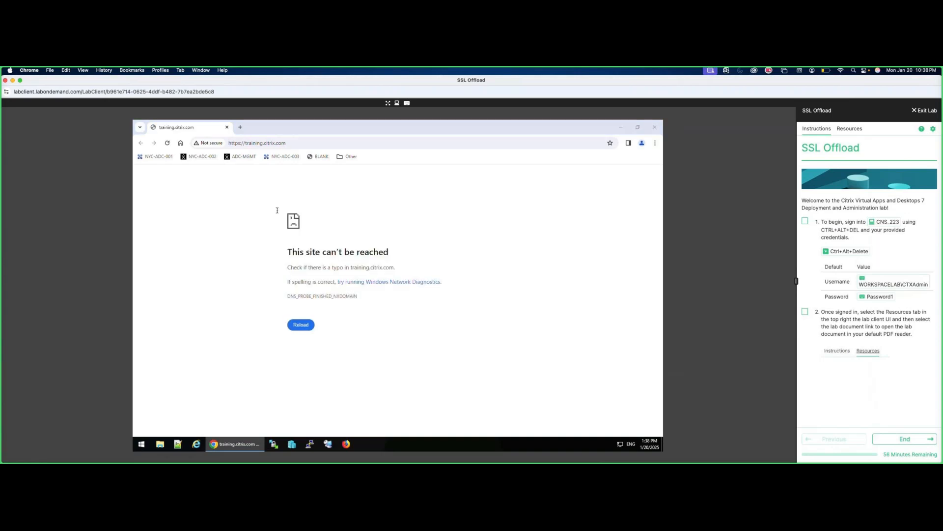
Log in to the ADC console at 192.168.10.103 from the ADC-MGMT bookmark using the admin credentials.
left_click(244, 156)
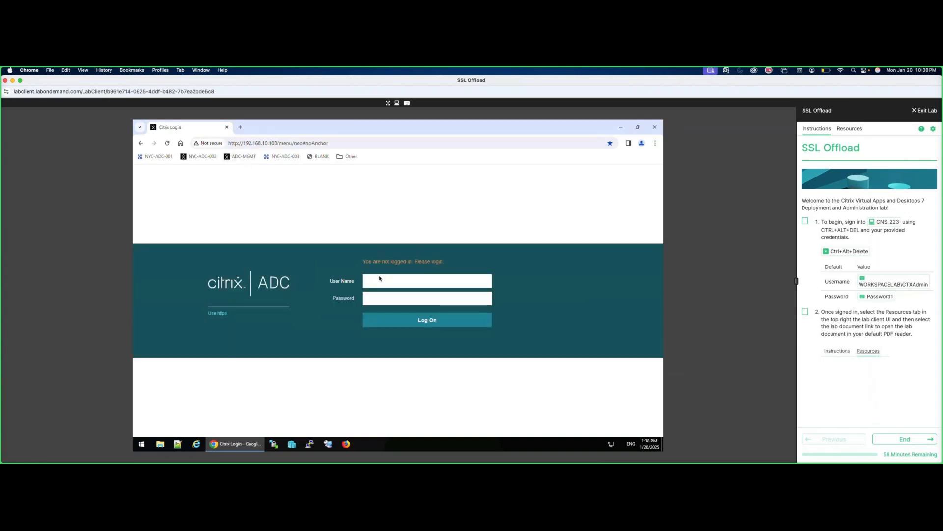
type("nsroot")
key("Tab")
type("nsroot")
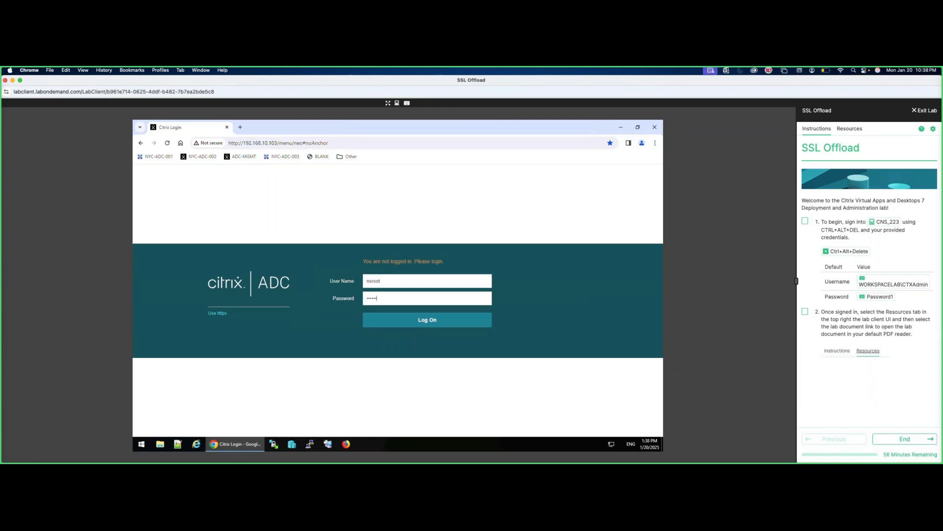
type("123")
key("Return")
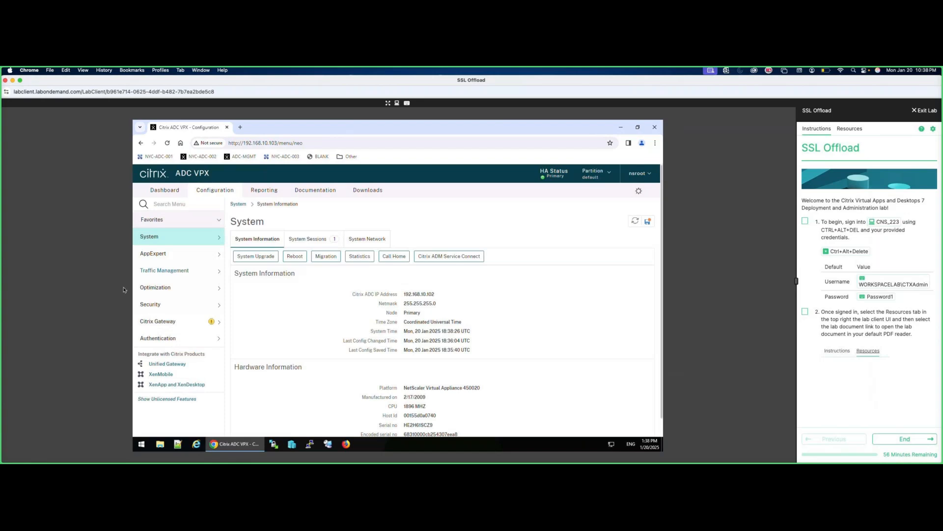
Start the Server Certificate Wizard under Traffic Management > SSL and enter colors.key as key filename.
left_click(156, 273)
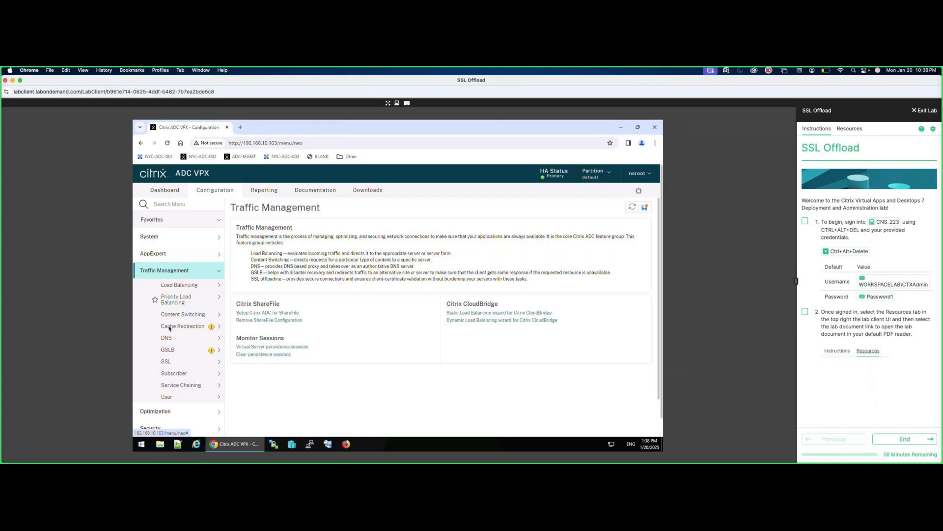
left_click(172, 363)
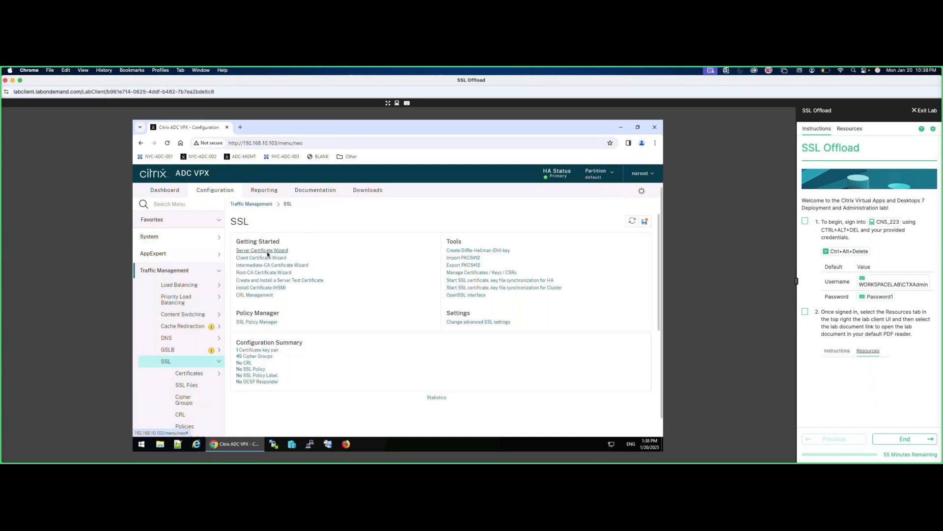
left_click(268, 253)
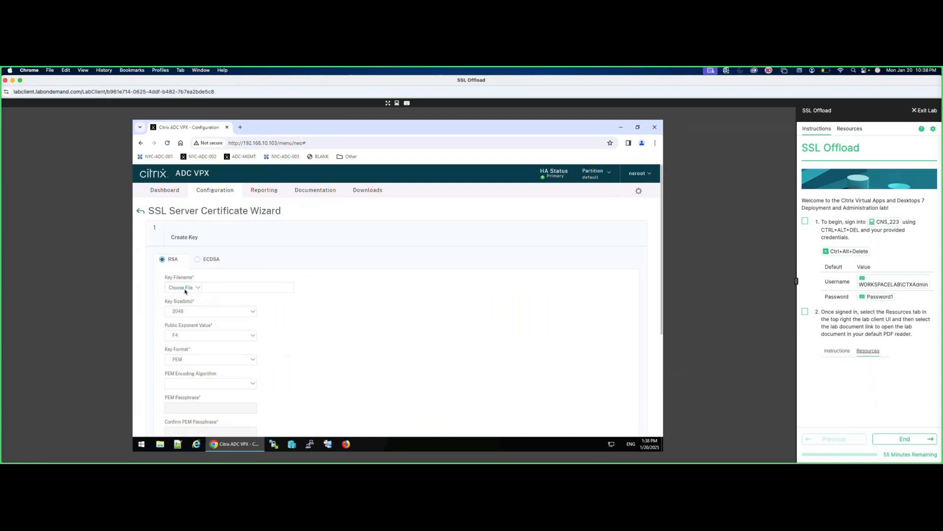
left_click(221, 289)
type("colors.key")
left_click(189, 314)
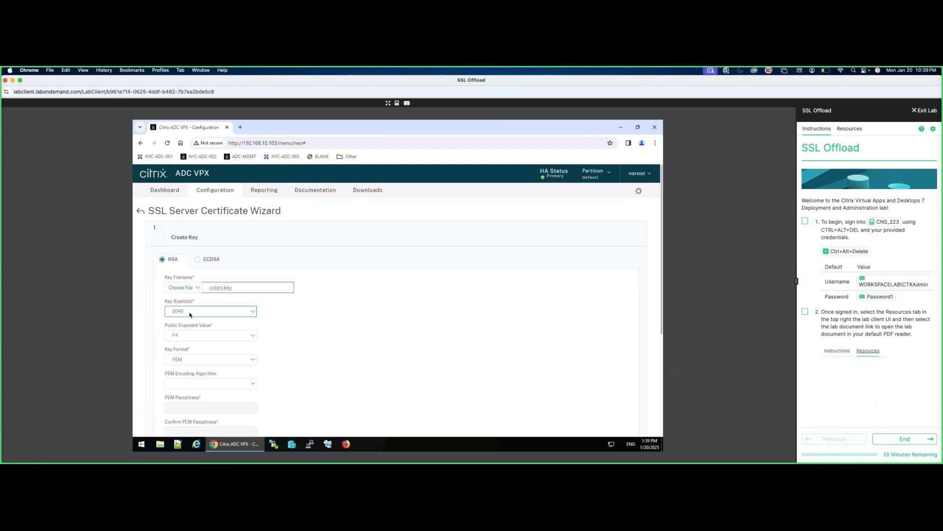
Create colors.key as a 2048-bit PEM key encrypted with AES256 and a confirmed passphrase.
left_click(230, 292)
left_click(251, 312)
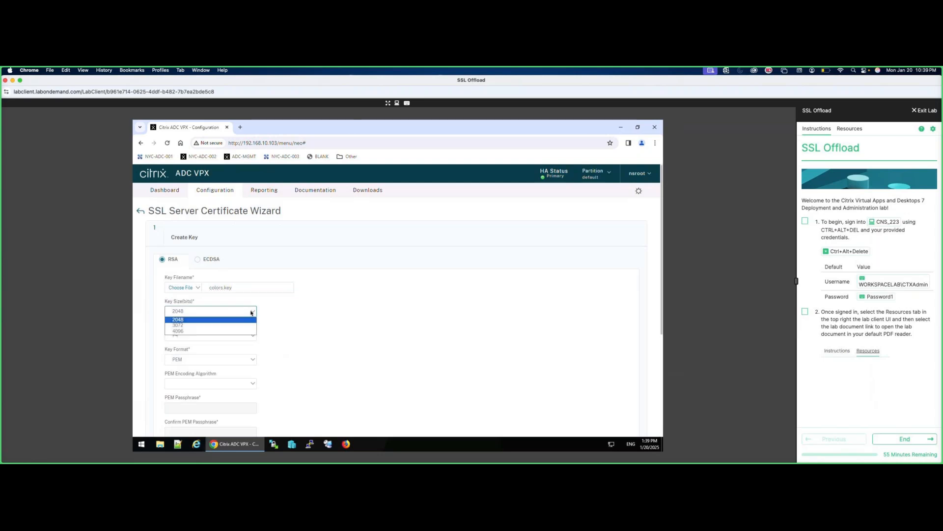
left_click(305, 308)
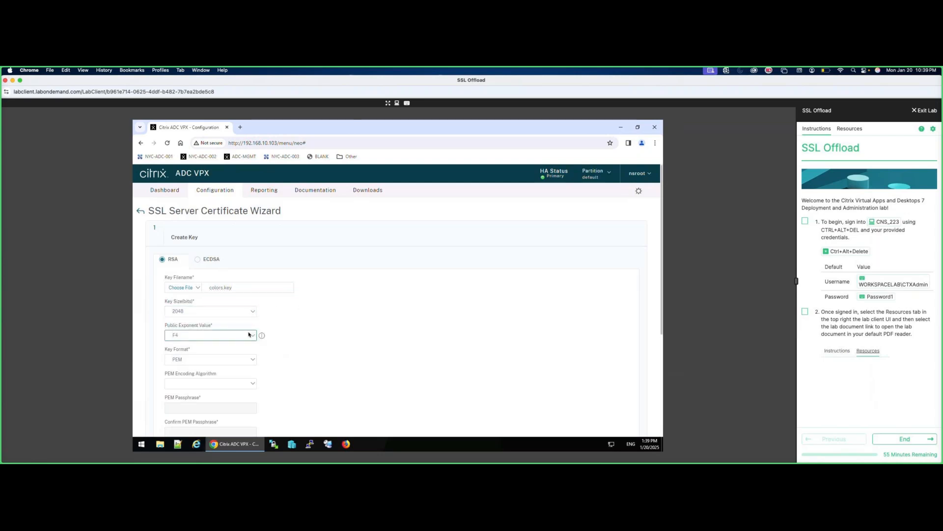
left_click(248, 384)
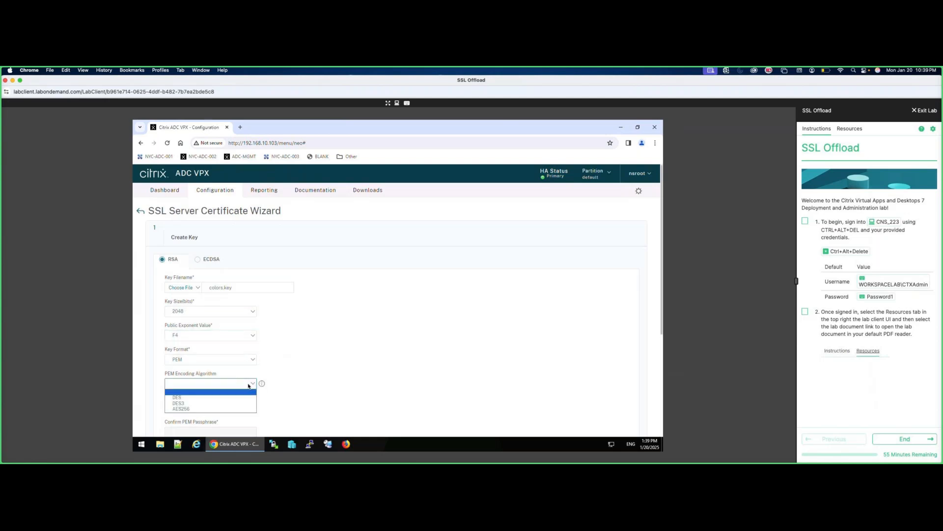
left_click(198, 409)
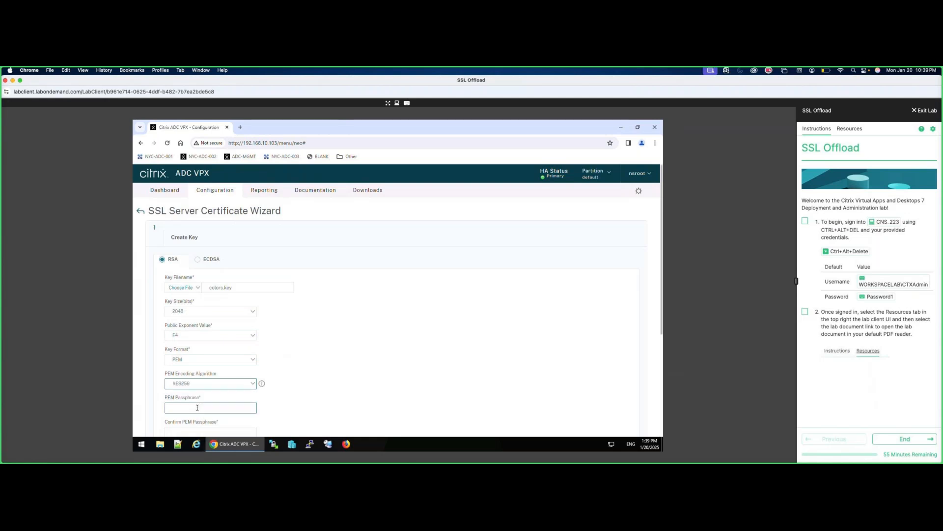
left_click(198, 408)
type("Passwo")
left_click_drag(662, 330, 661, 371)
left_click(209, 366)
type("Passw")
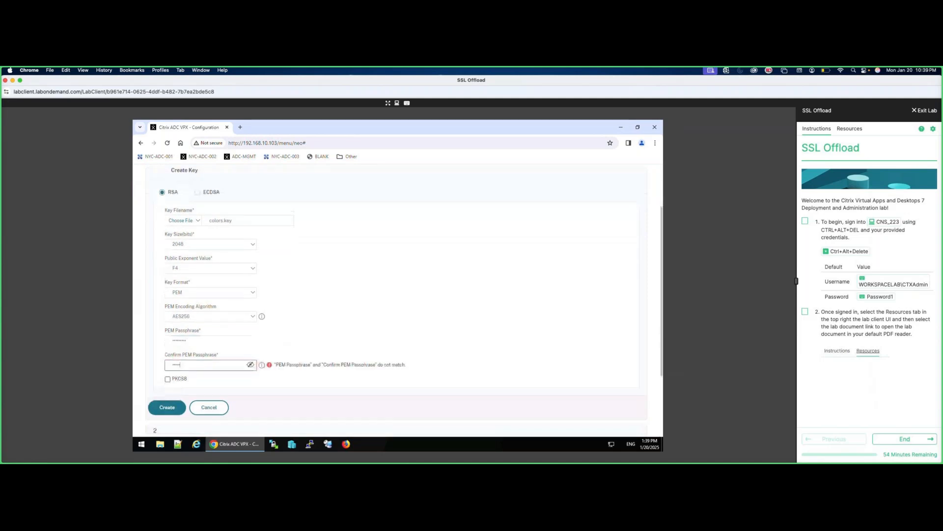
type("ord1")
left_click(174, 410)
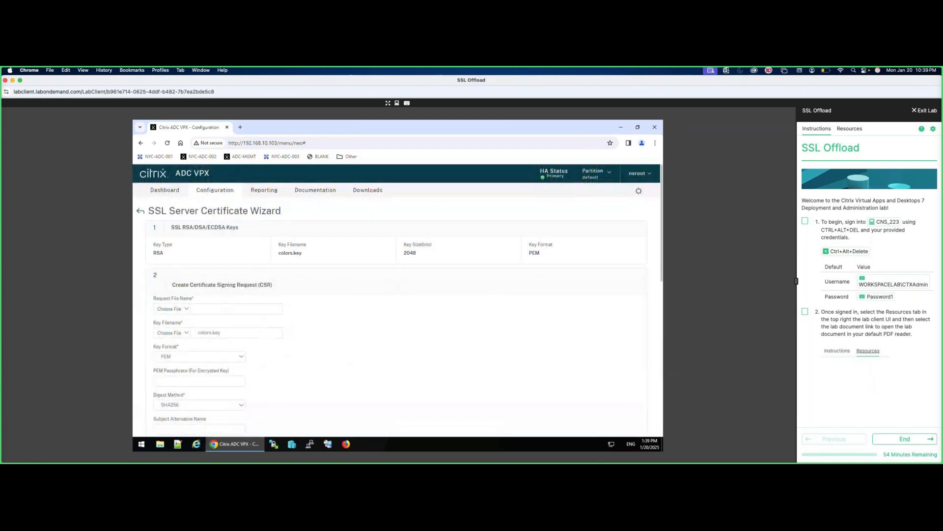
Name the request colors.csr and select colors.key from the appliance as its key file.
left_click(225, 310)
type("colors.csr")
left_click(192, 334)
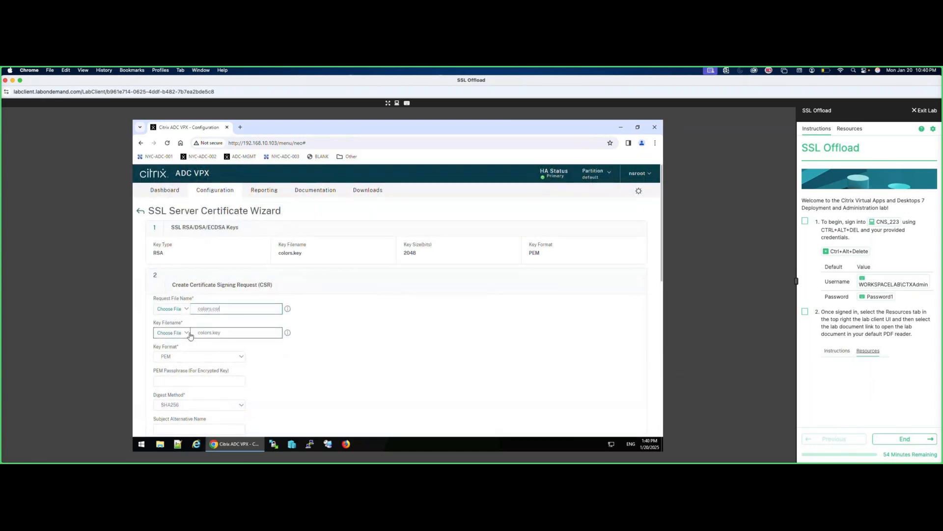
double_click(218, 332)
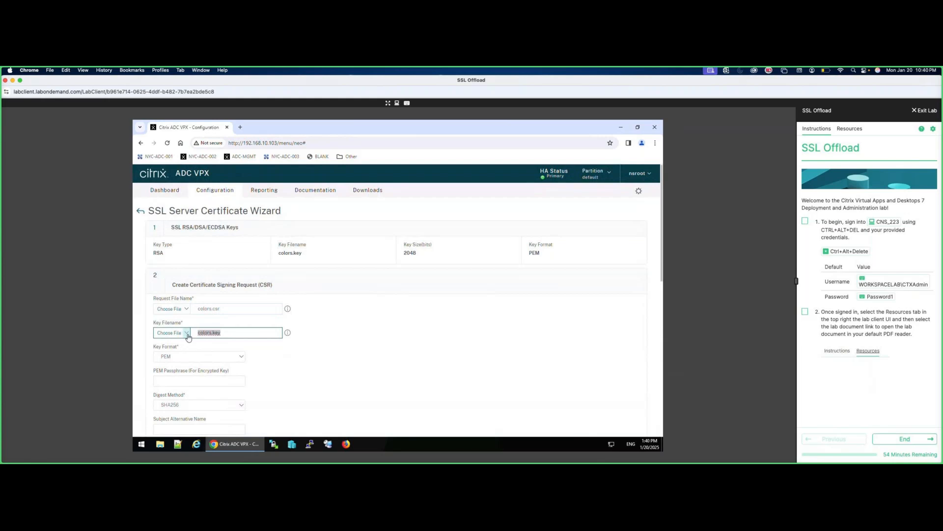
left_click(188, 333)
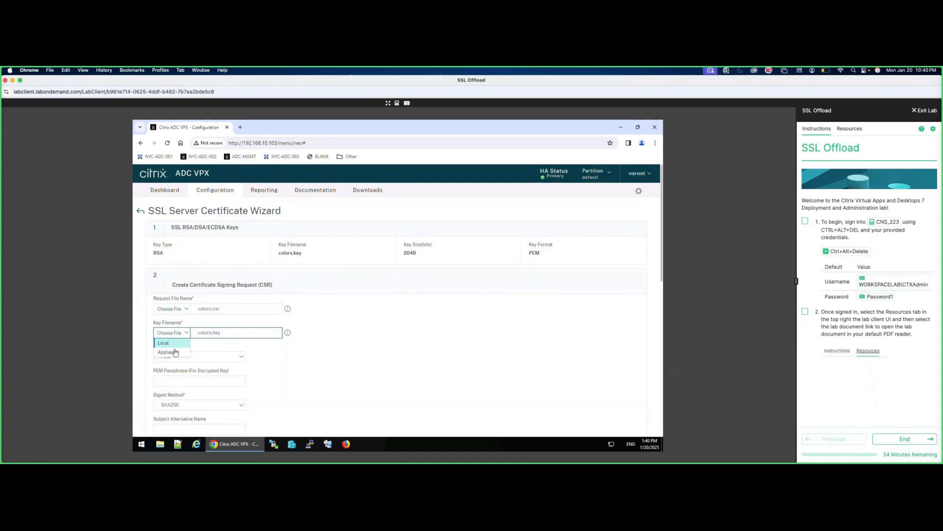
left_click(171, 352)
left_click(424, 261)
scroll(395, 305, "down", 5)
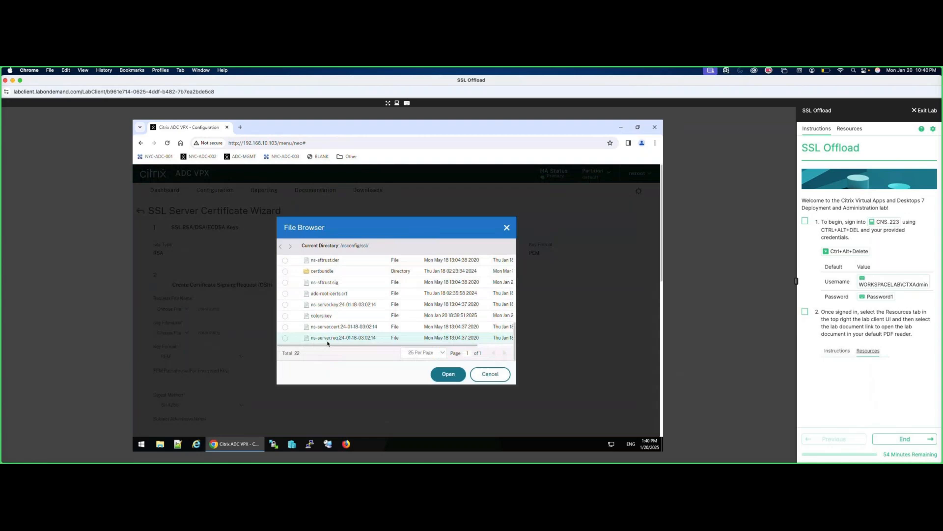
left_click(285, 316)
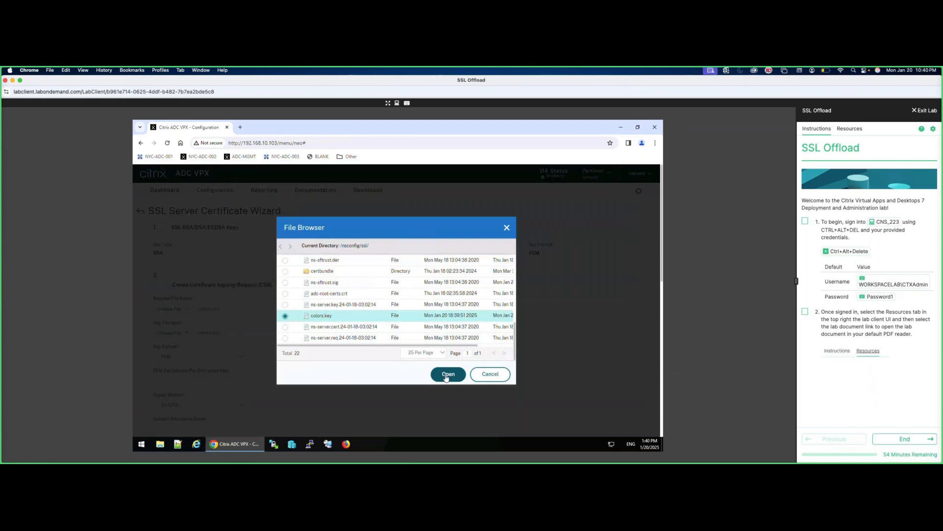
left_click(447, 375)
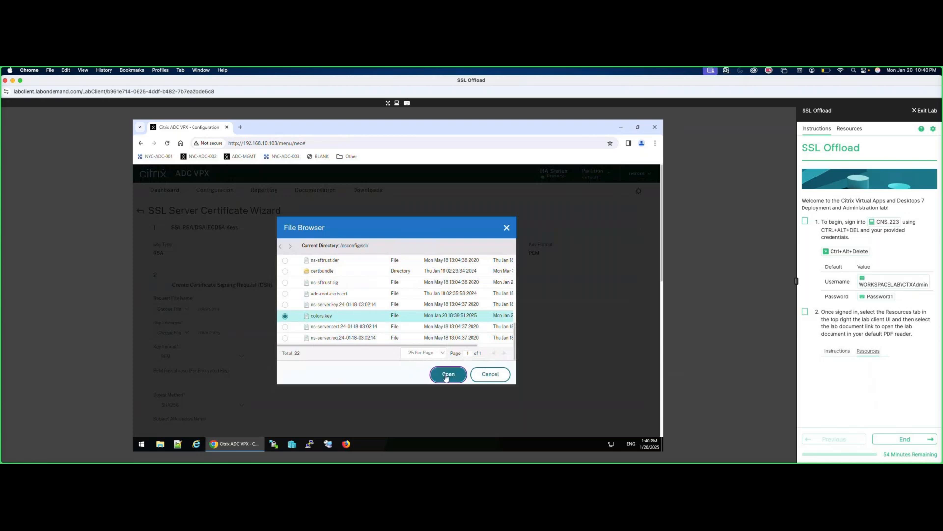
left_click(274, 447)
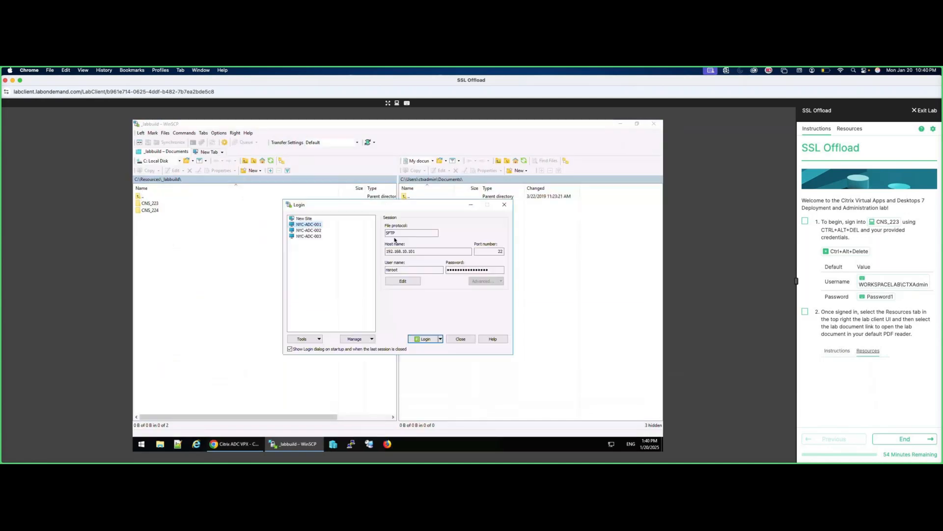
Connect to NYC-ADC-001 in WinSCP, verify colors.key in /flash/nsconfig/ssl, then close WinSCP.
left_click(412, 339)
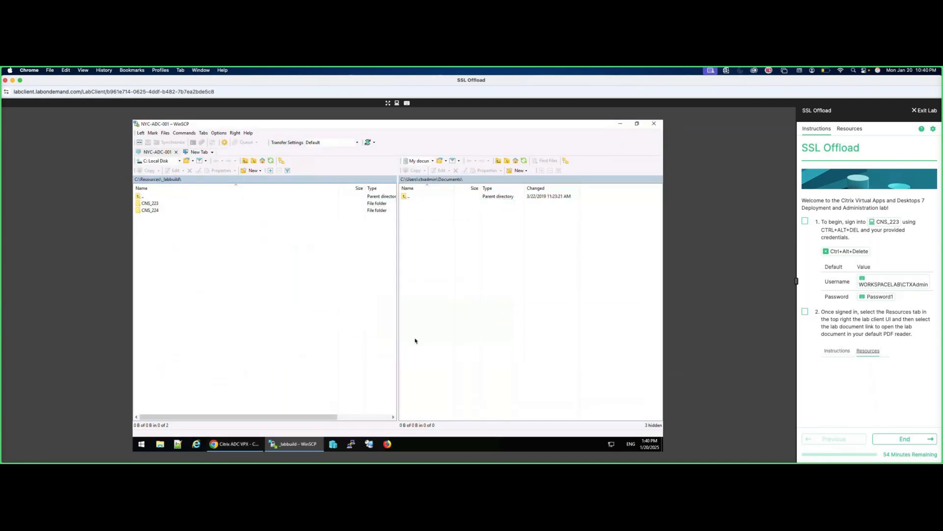
left_click(415, 320)
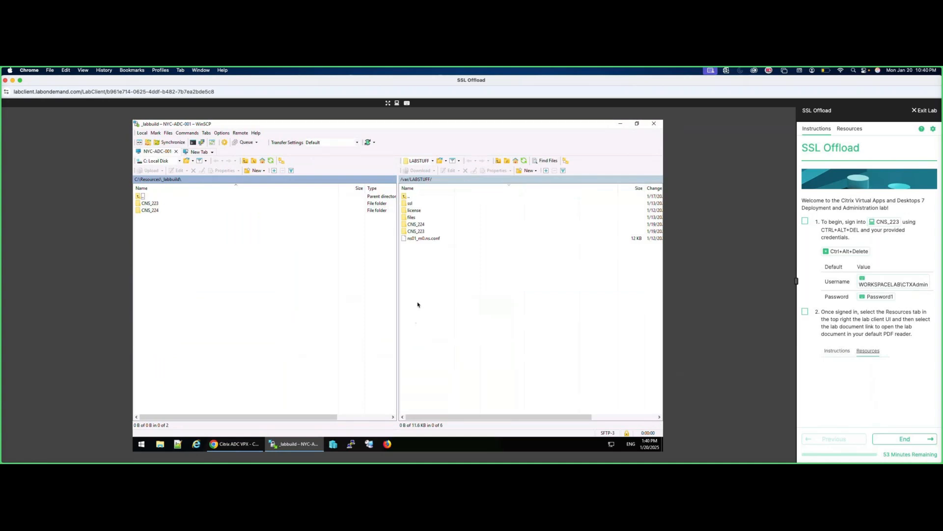
left_click(432, 162)
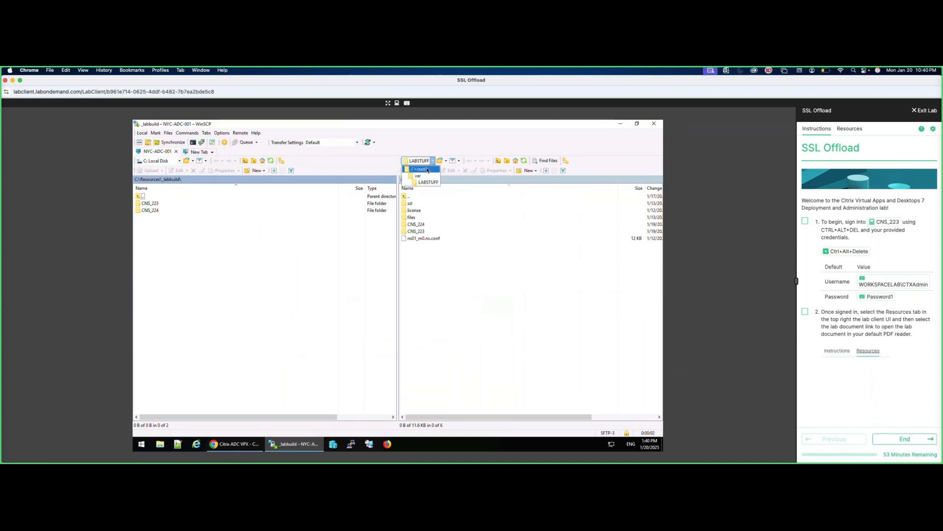
left_click(428, 170)
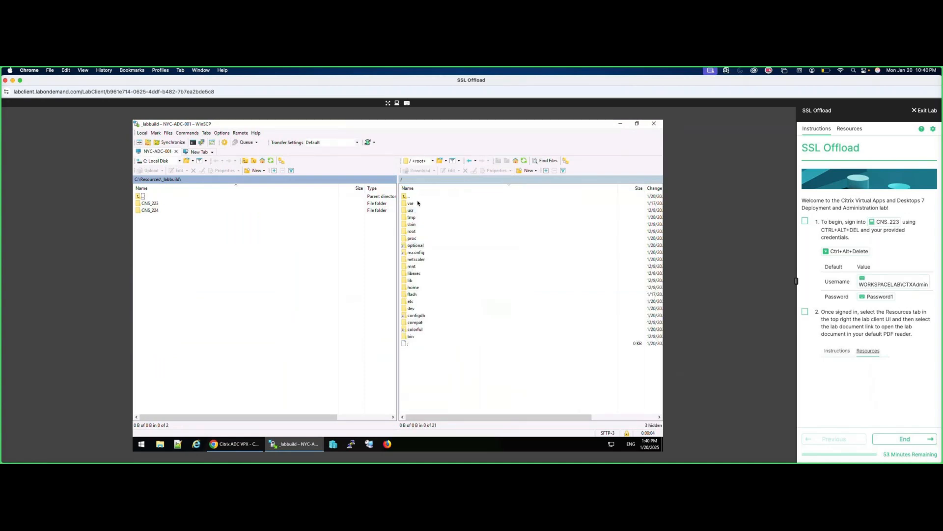
double_click(415, 253)
double_click(411, 210)
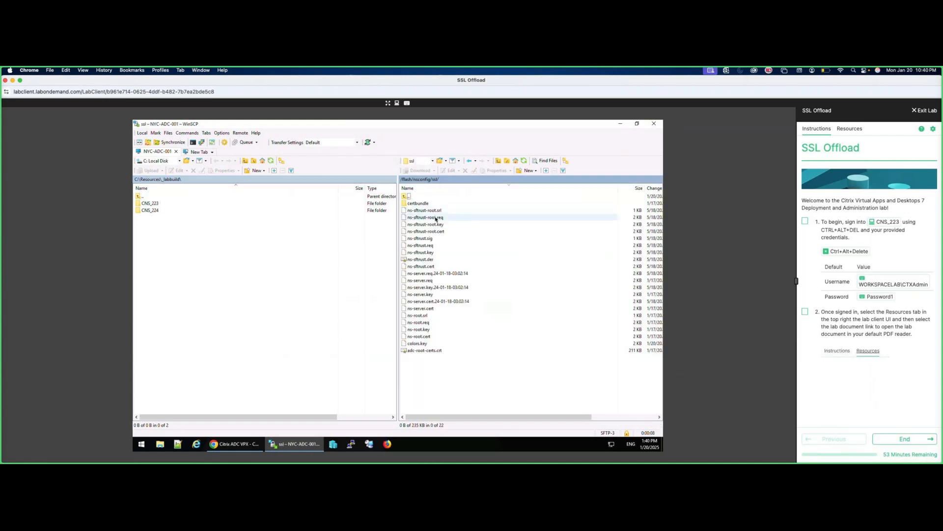
left_click(426, 346)
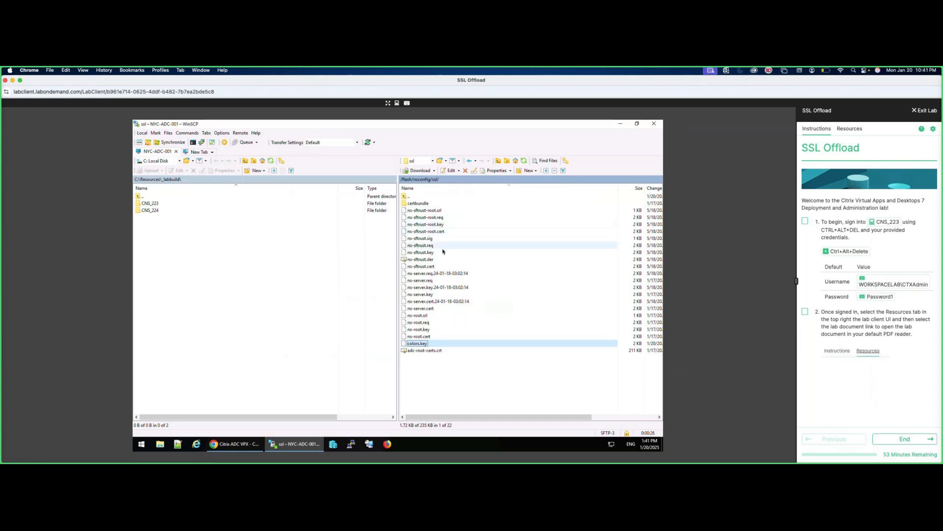
left_click(654, 124)
left_click(381, 302)
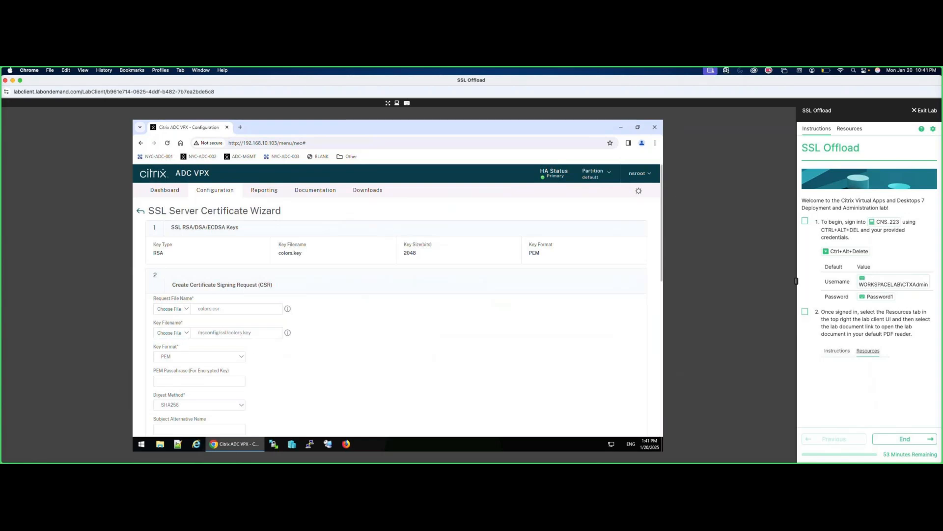
Enter the key's PEM passphrase and subject alternative name colors.workspacelab.com.
left_click(178, 382)
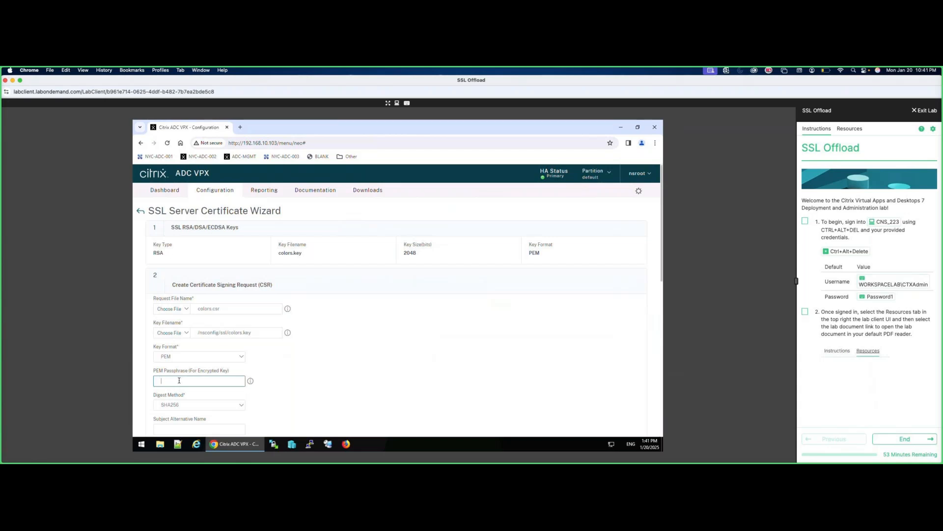
type("Pa")
scroll(663, 270, "down", 1)
left_click_drag(663, 277, 663, 288)
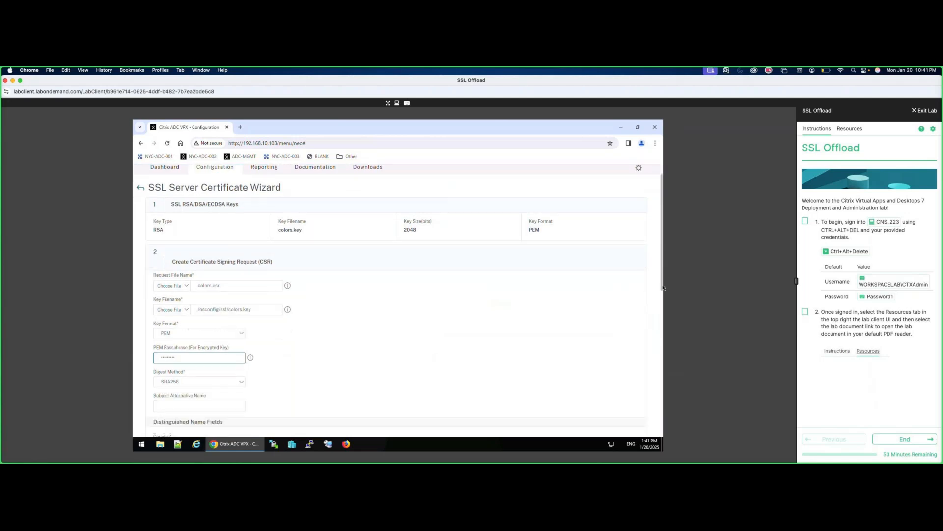
scroll(396, 370, "down", 2)
left_click(186, 363)
type("colors")
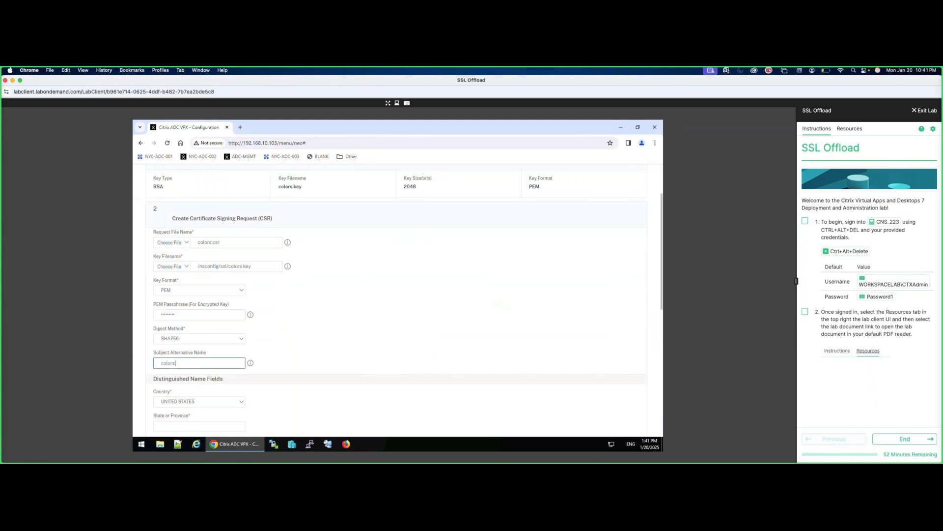
type(".workspacelab.com")
Fill in California, Colors Training, common name colors.workspacelab.com and a challenge password, then create the CSR.
scroll(423, 365, "down", 4)
left_click(171, 242)
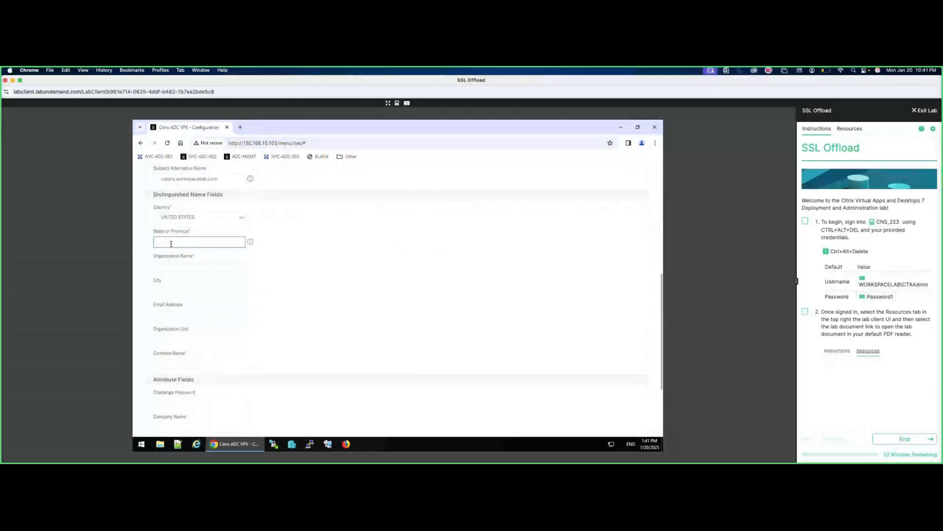
type("Calif")
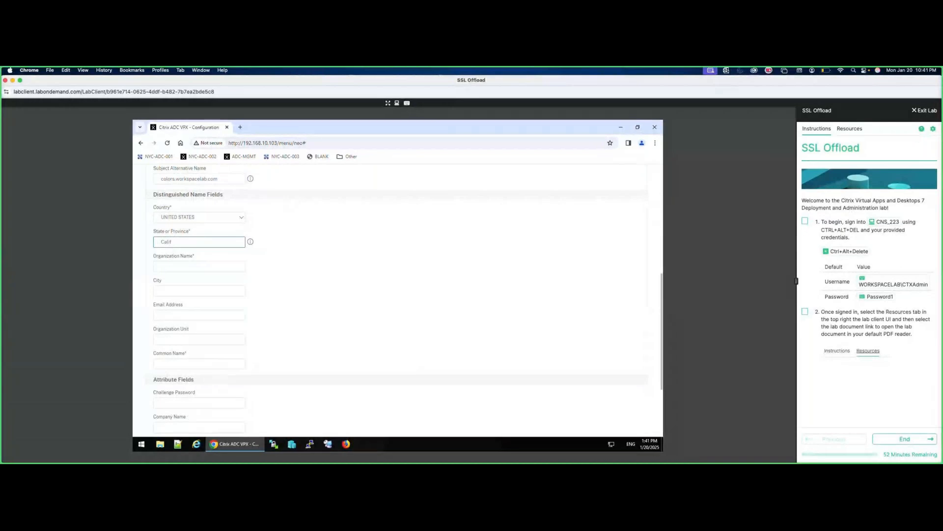
type("ornia")
left_click(197, 339)
left_click(186, 268)
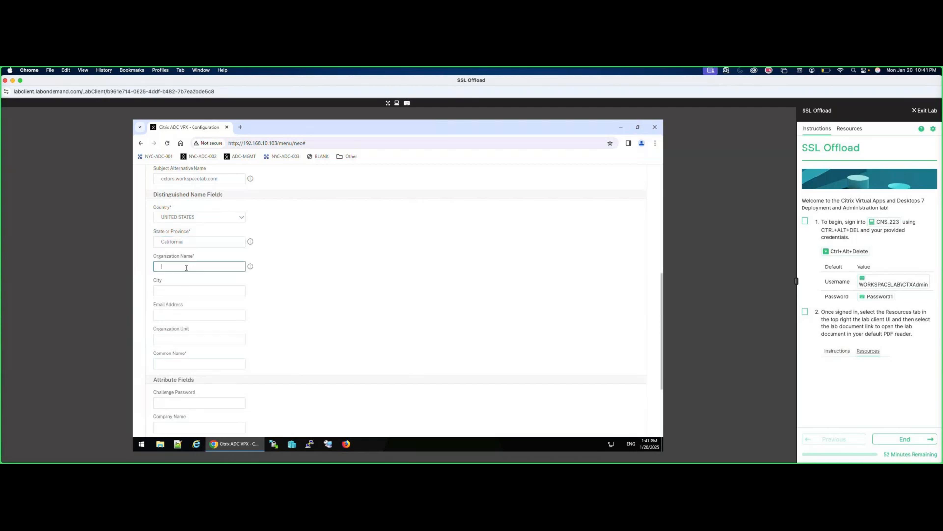
type("Colors Training")
left_click(175, 364)
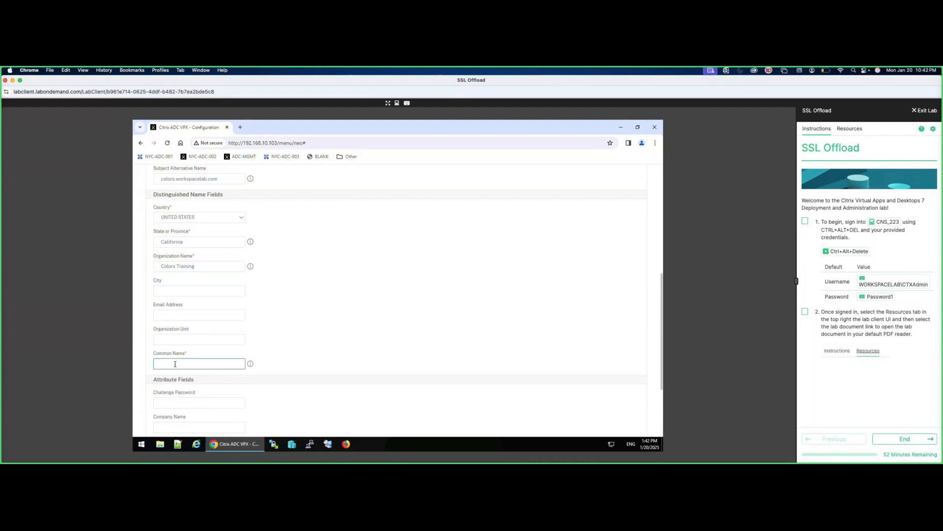
type("colors.workspacelab")
left_click(187, 403)
type("•••••••")
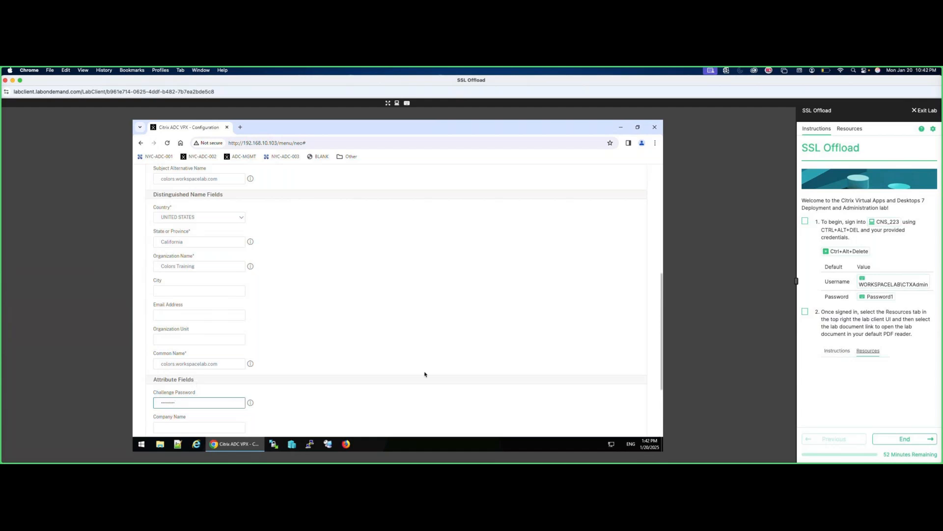
scroll(425, 375, "down", 2)
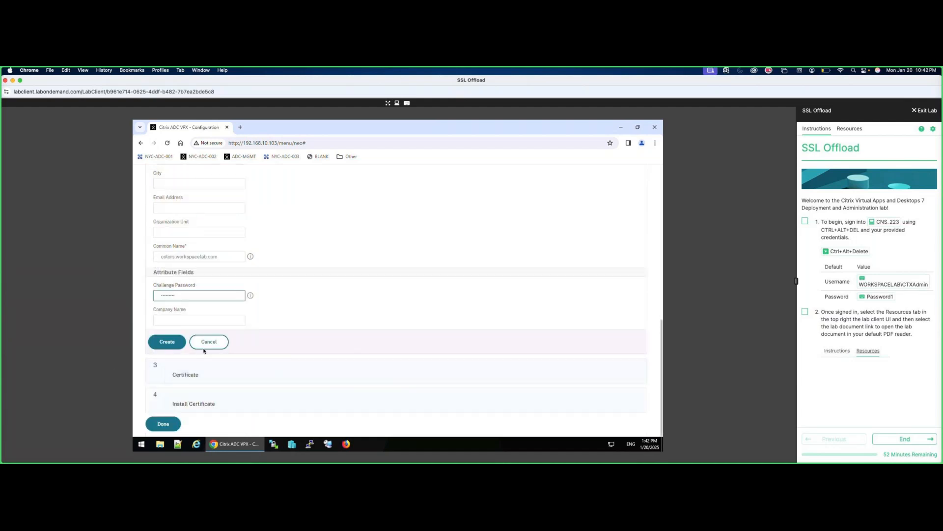
left_click(172, 348)
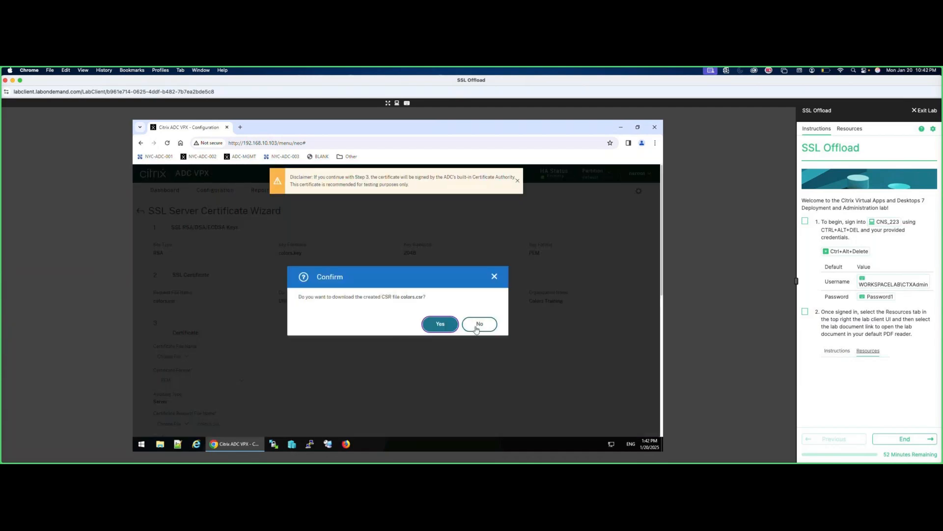
Decline downloading colors.csr and enter colors.cer as the certificate file name.
left_click(476, 326)
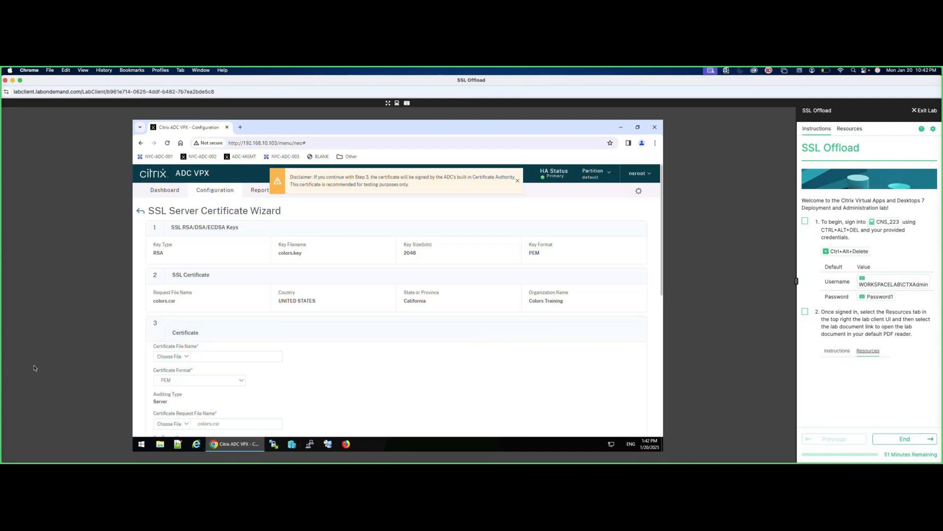
double_click(168, 402)
left_click(219, 355)
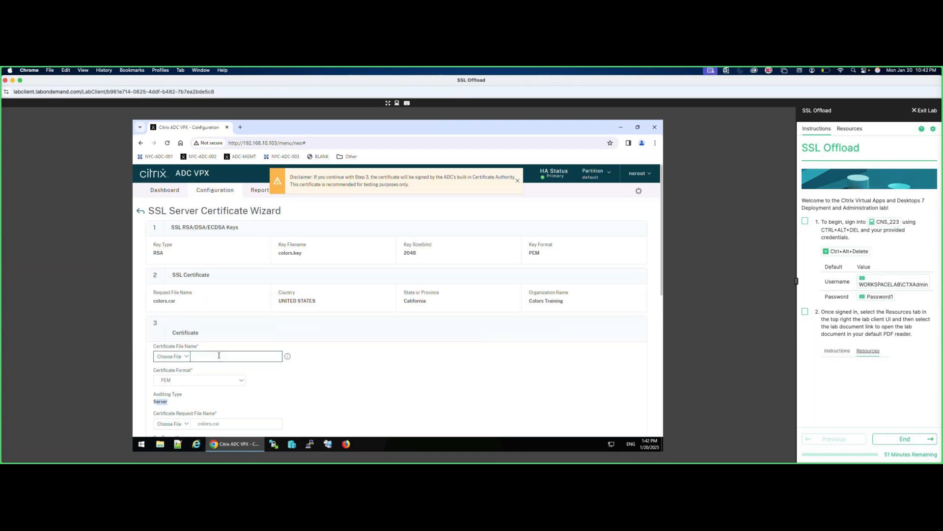
type("colors.cer")
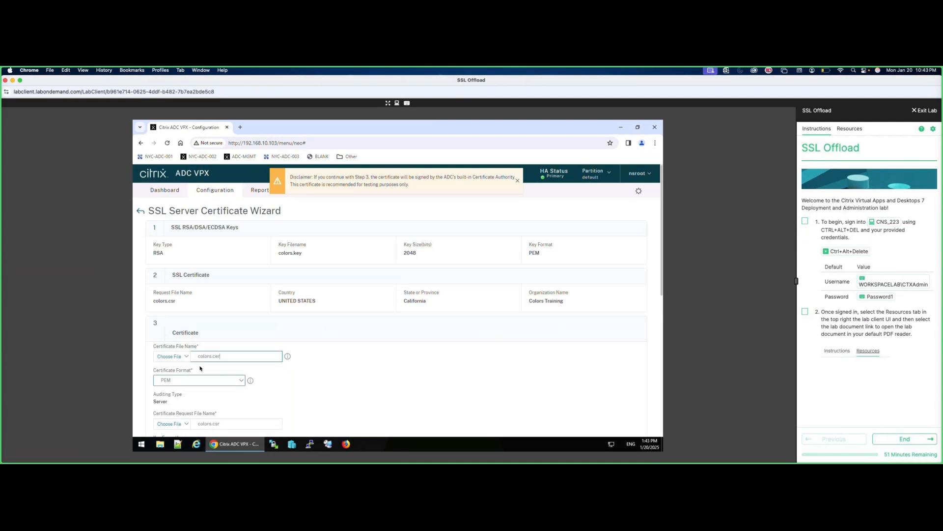
left_click(187, 425)
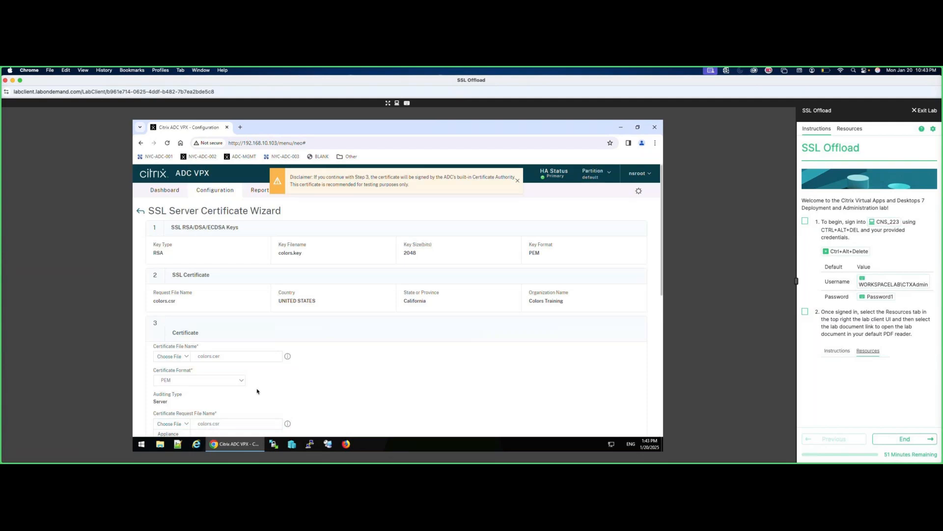
scroll(257, 391, "down", 2)
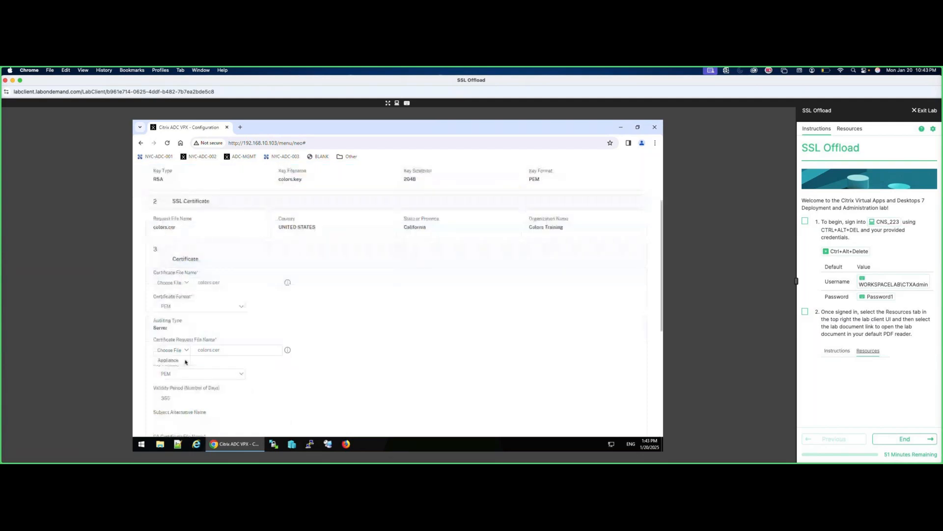
Select colors.csr from the appliance as the certificate request file.
left_click(169, 360)
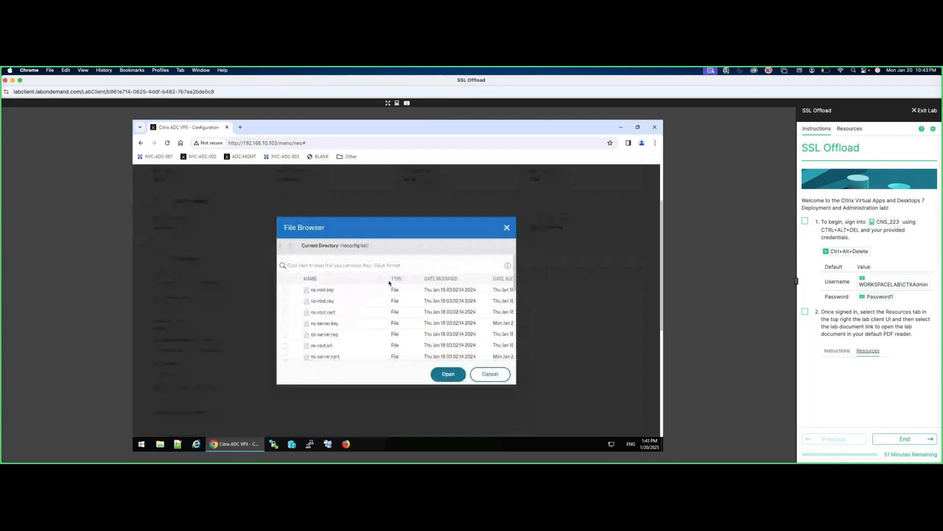
scroll(353, 332, "down", 5)
left_click(344, 315)
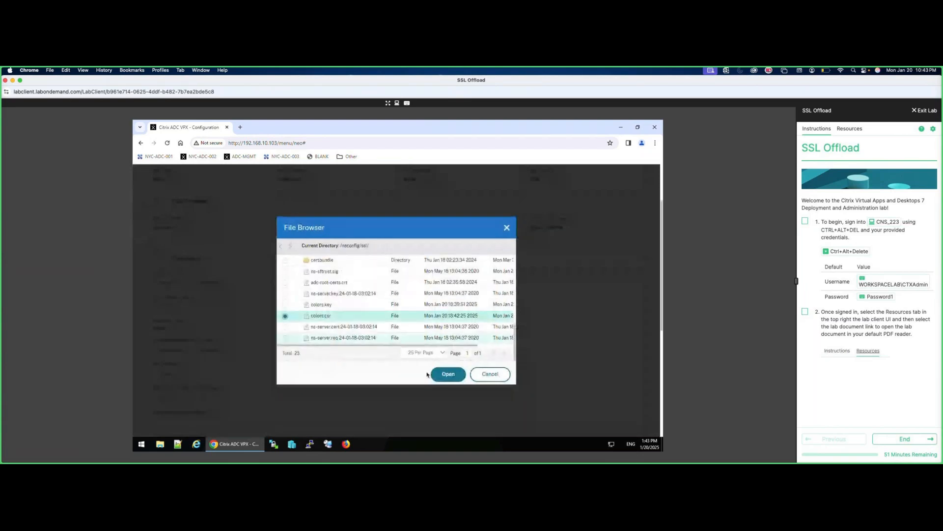
left_click(445, 373)
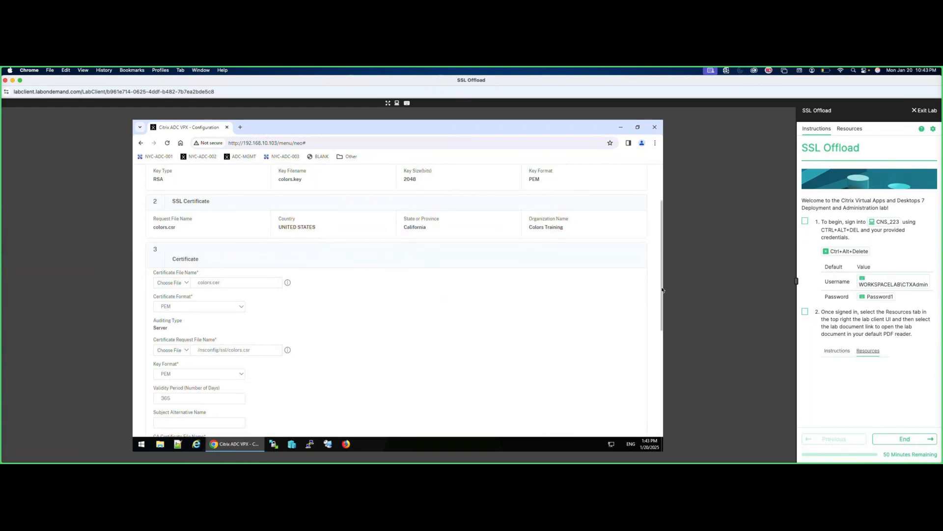
Choose ns-root.cert from the appliance as the CA certificate file.
scroll(663, 290, "down", 3)
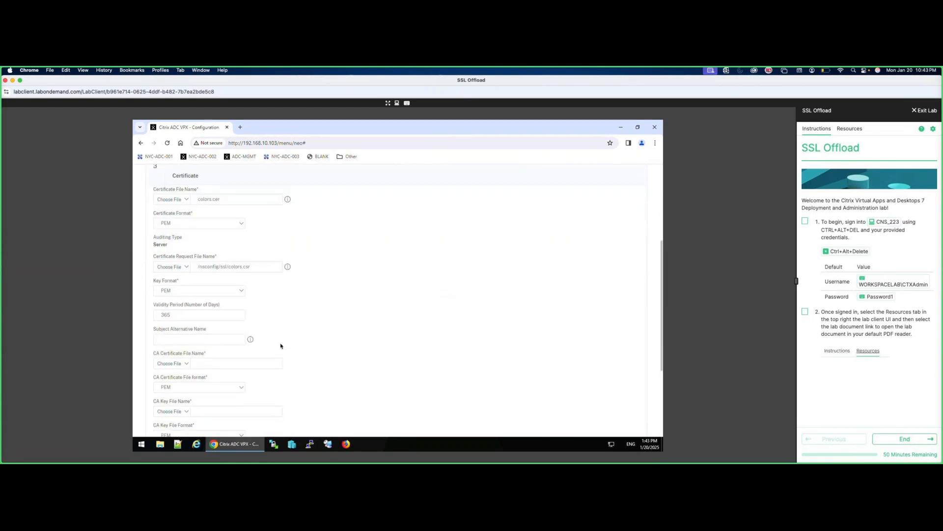
left_click(186, 364)
left_click(169, 373)
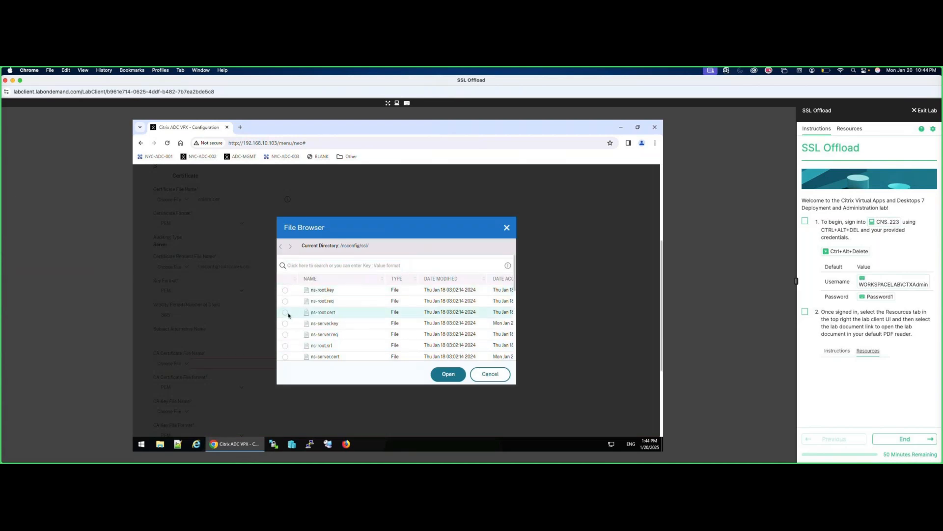
left_click(287, 313)
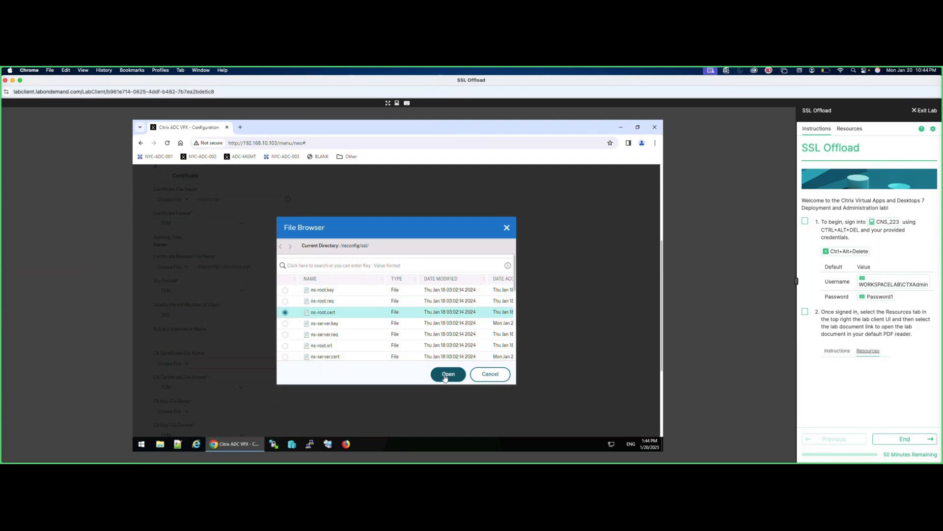
left_click(445, 377)
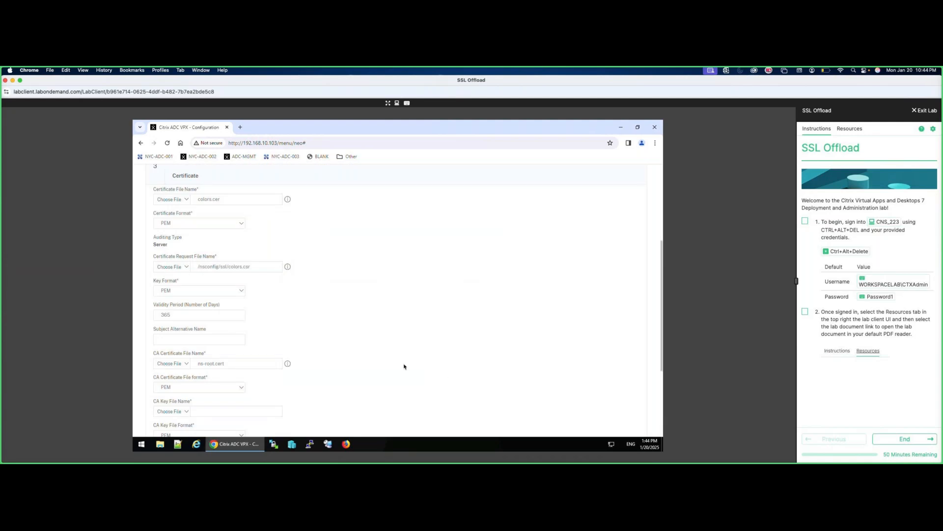
left_click(195, 410)
left_click(165, 400)
Choose ns-root.key from the appliance as the CA key file.
left_click(183, 411)
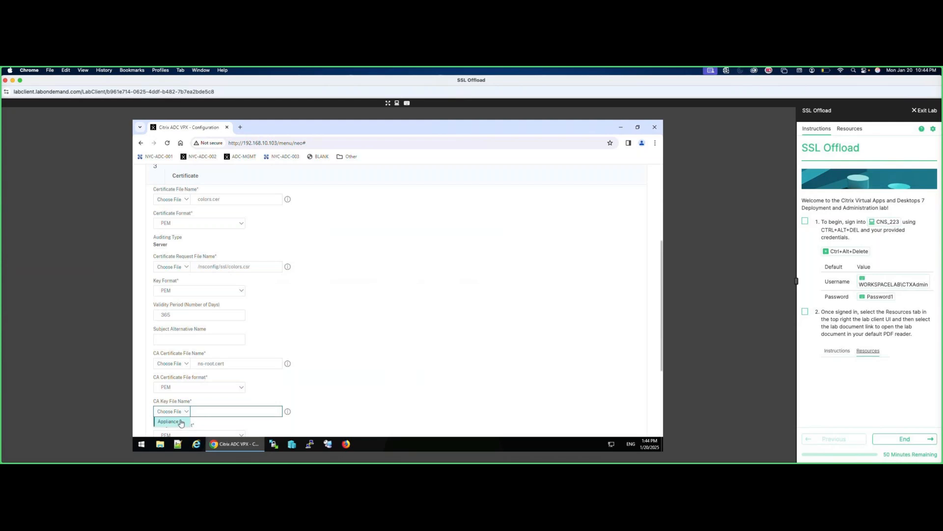
left_click(187, 421)
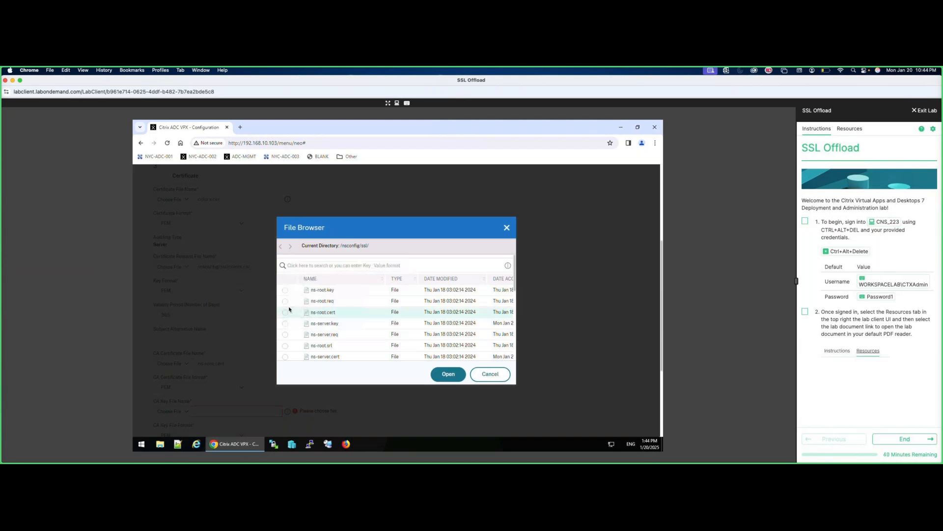
left_click(285, 291)
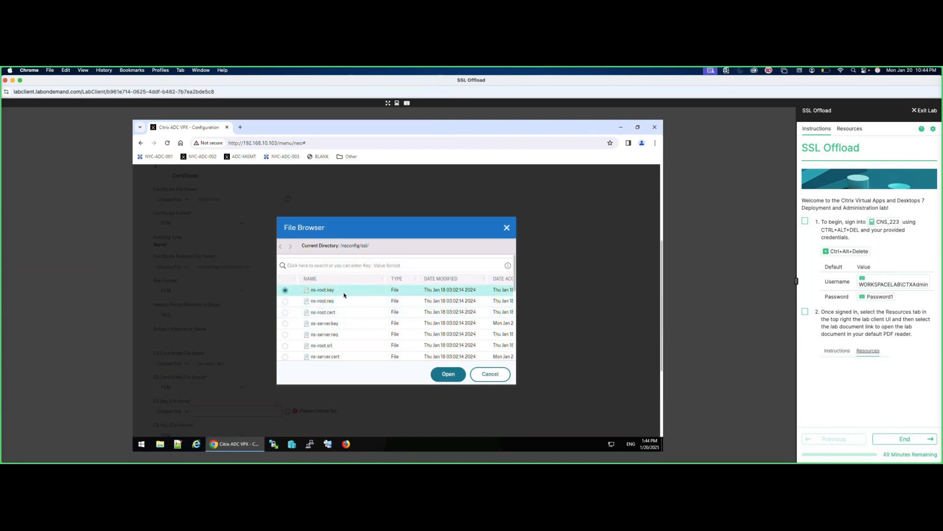
left_click(447, 375)
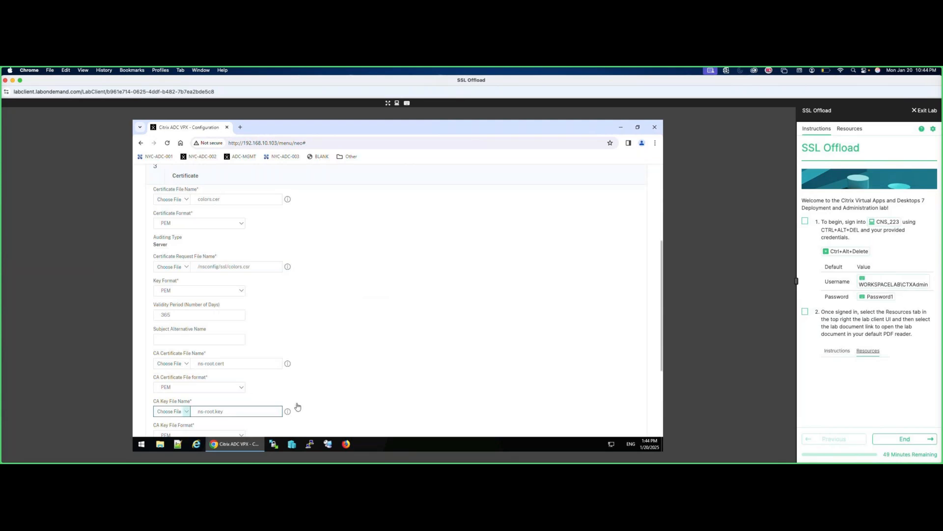
Choose ns-root.srl from the appliance as the CA serial file.
scroll(423, 372, "down", 1)
mouse_move(250, 398)
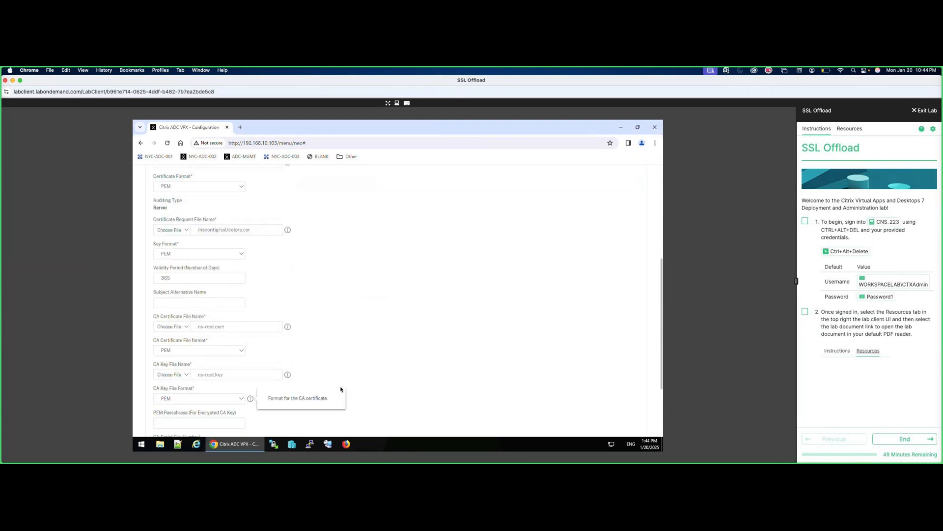
scroll(341, 389, "down", 2)
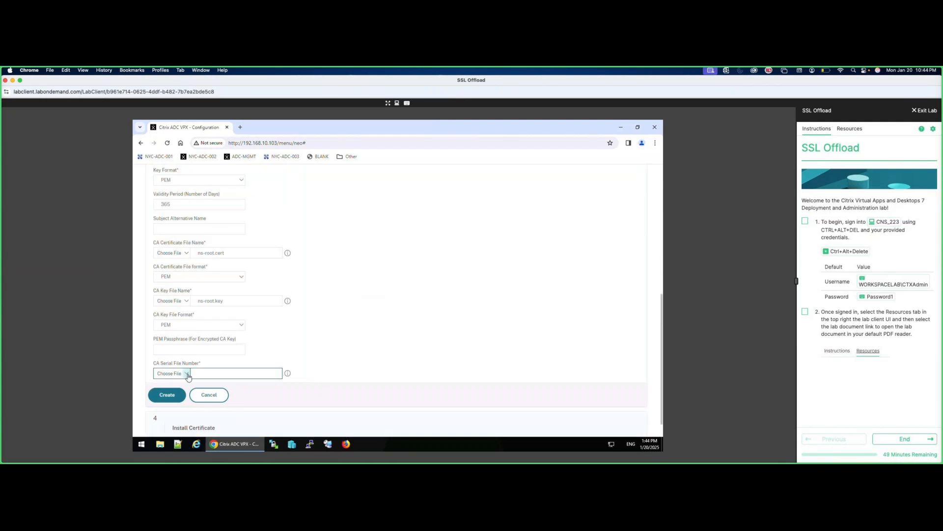
left_click(188, 377)
left_click(177, 386)
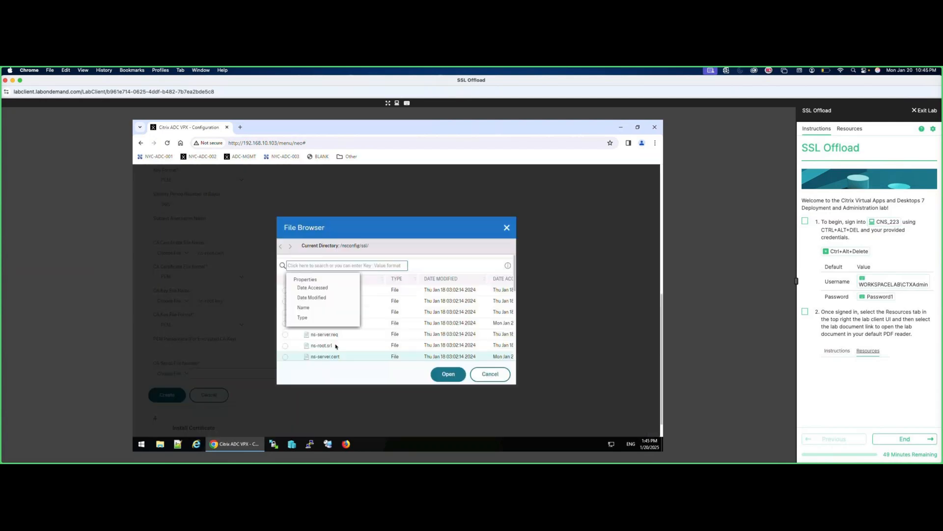
left_click(286, 346)
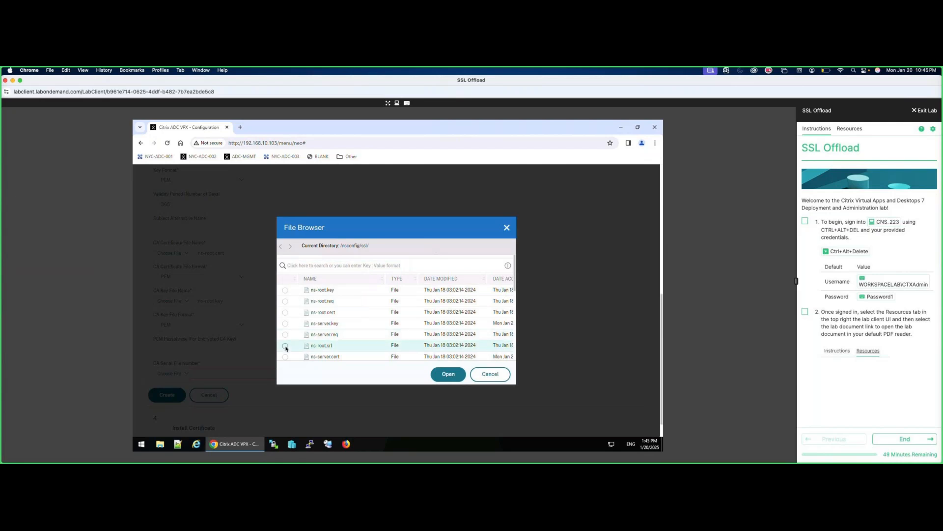
left_click(286, 346)
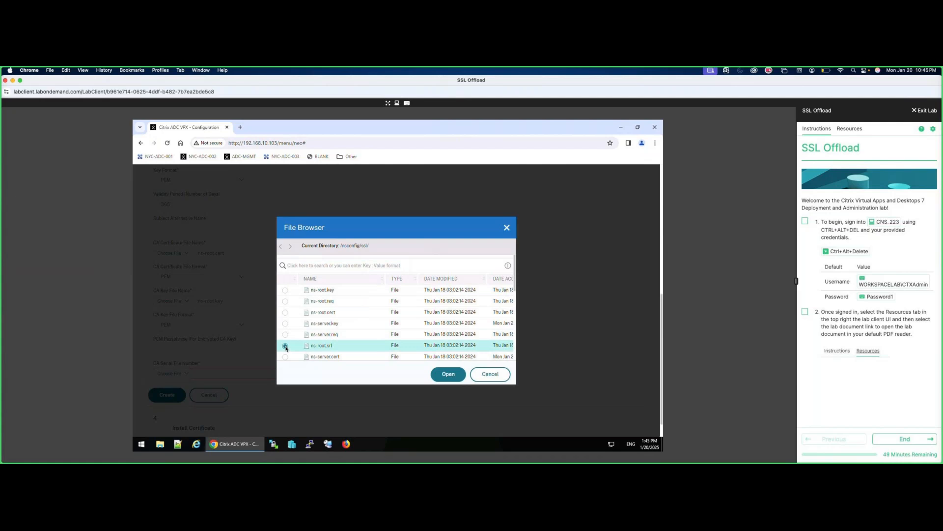
left_click(448, 374)
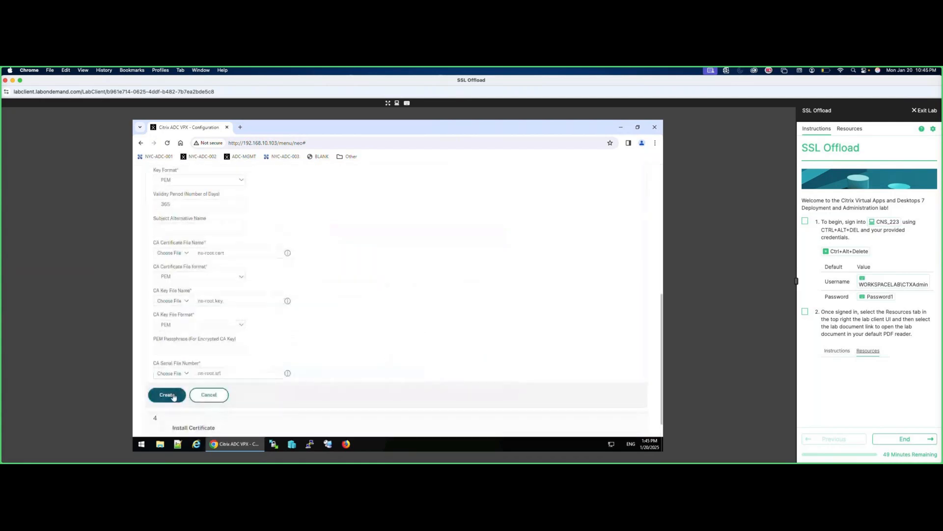
Create the CA-signed certificate, naming the key pair colors.workspacelab.com and entering its password.
left_click(173, 396)
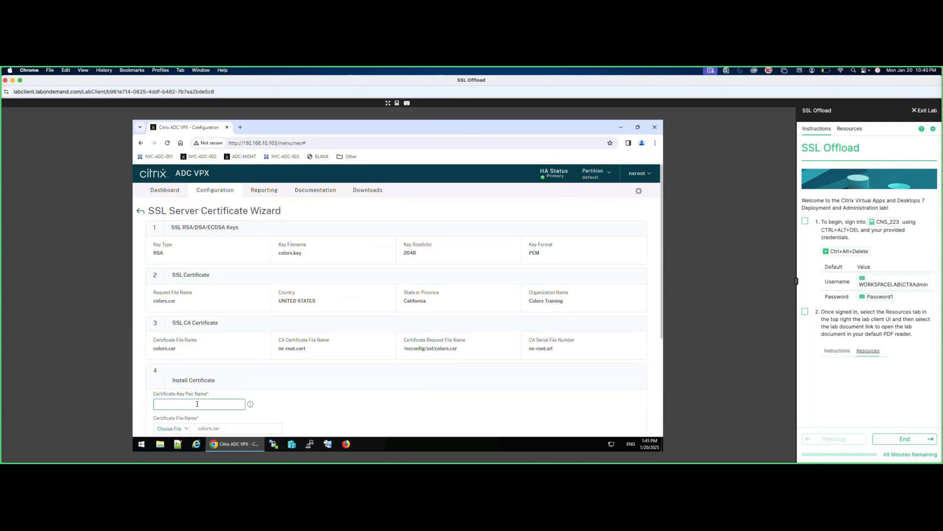
type("colors.workspacelab.com")
scroll(319, 375, "down", 3)
left_click(193, 403)
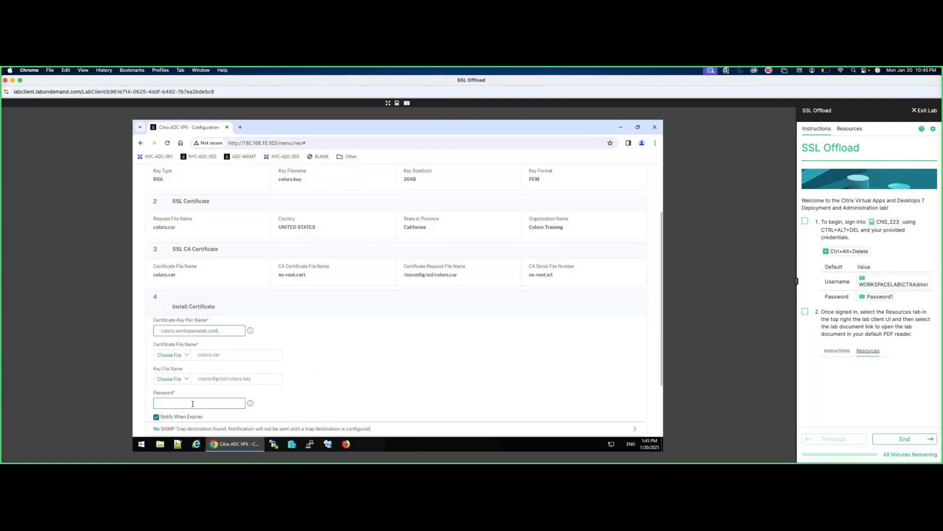
type("Passwo")
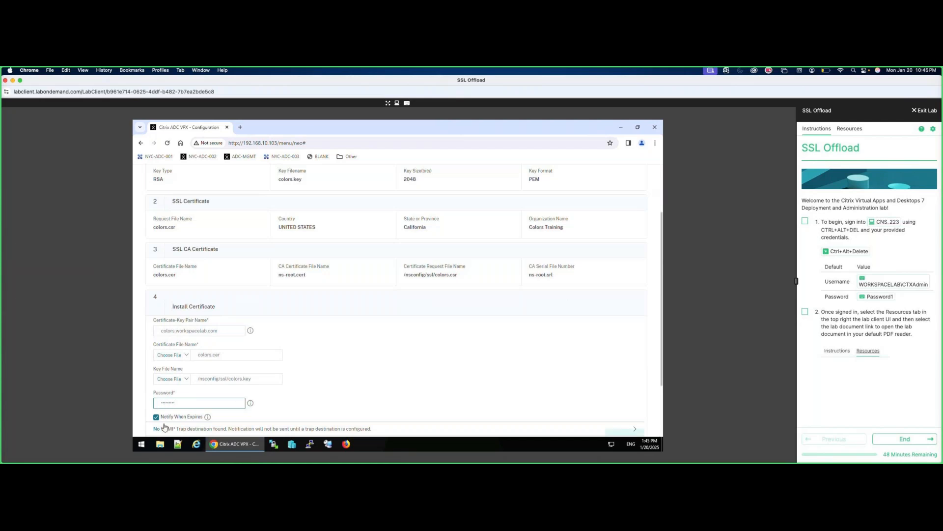
Turn off Notify When Expires, install the certificate-key pair, and finish the wizard.
left_click(156, 417)
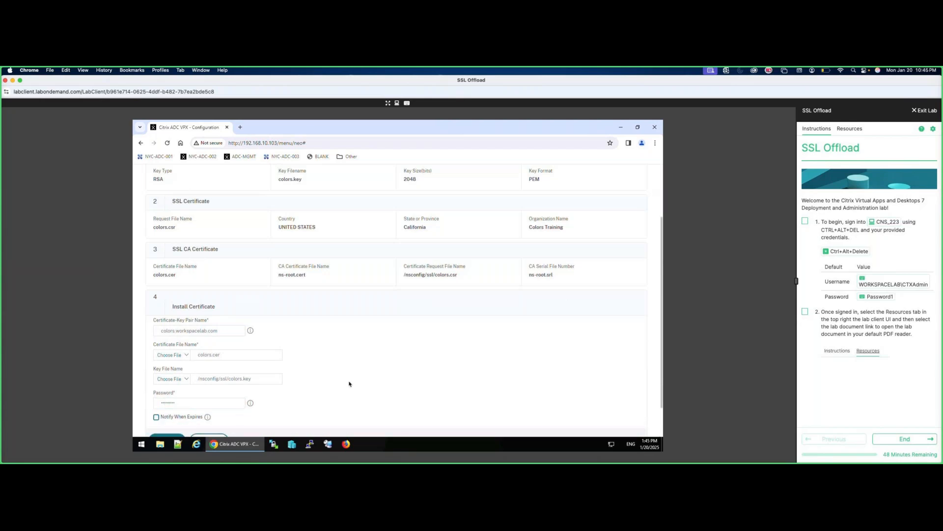
scroll(363, 381, "down", 1)
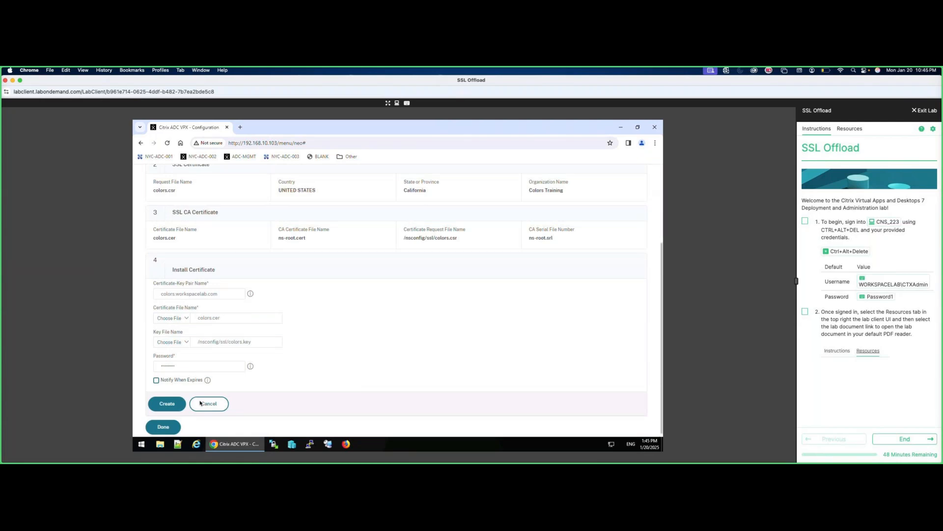
left_click(167, 403)
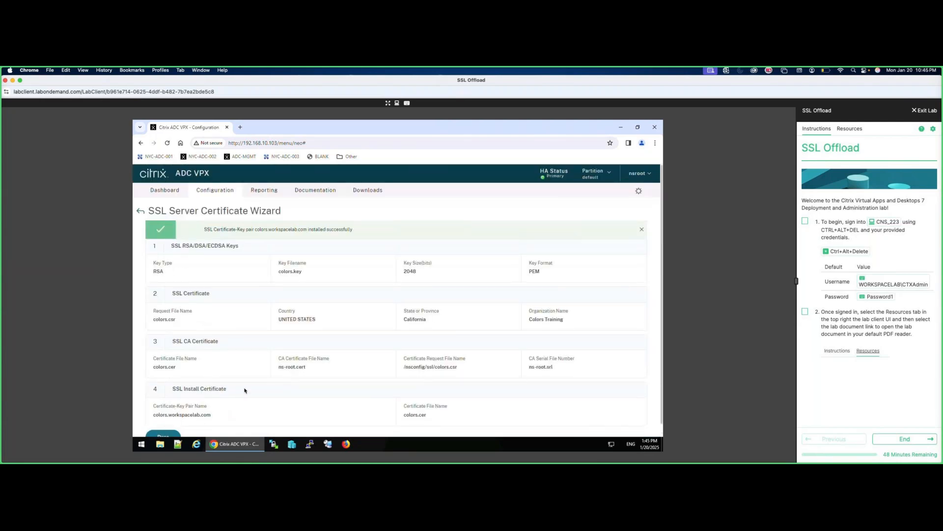
scroll(245, 388, "down", 1)
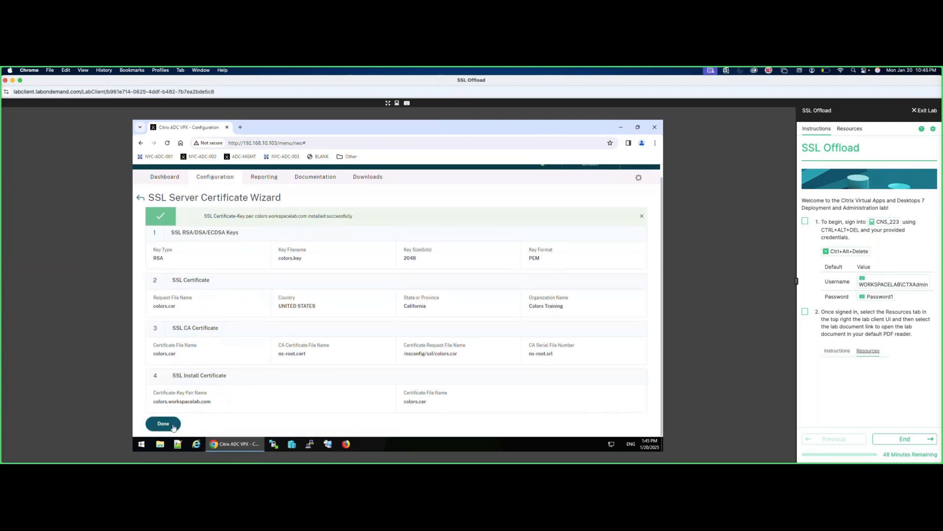
left_click(164, 424)
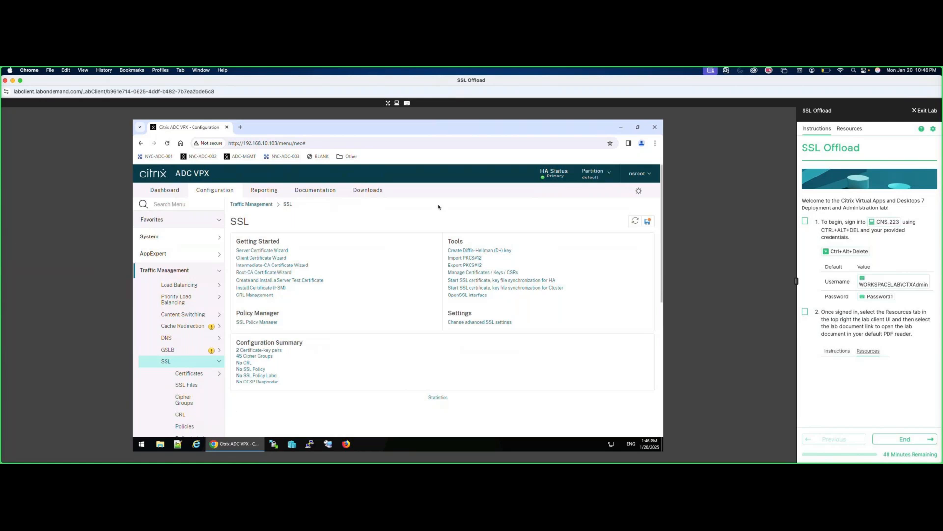
Save the running configuration, then view colors.cer's PEM contents in Manage Certificates / Keys / CSRs.
left_click(648, 223)
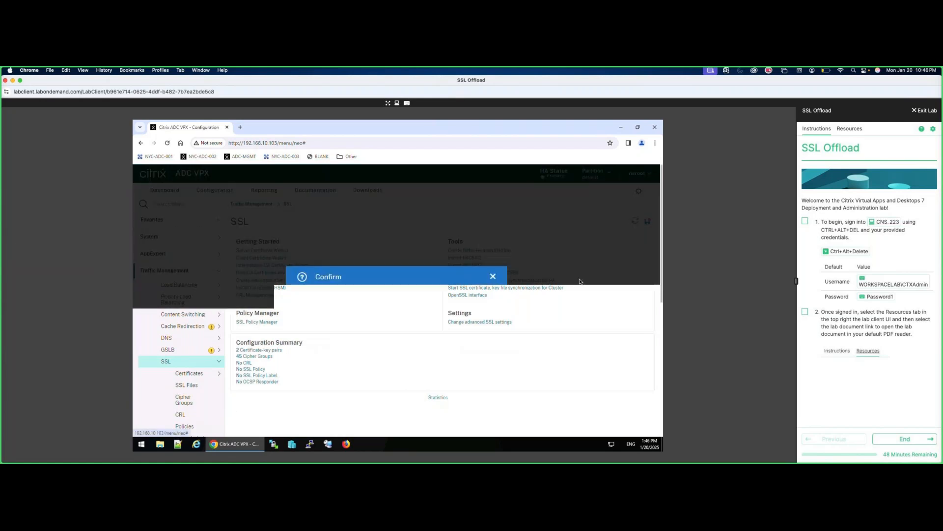
left_click(439, 324)
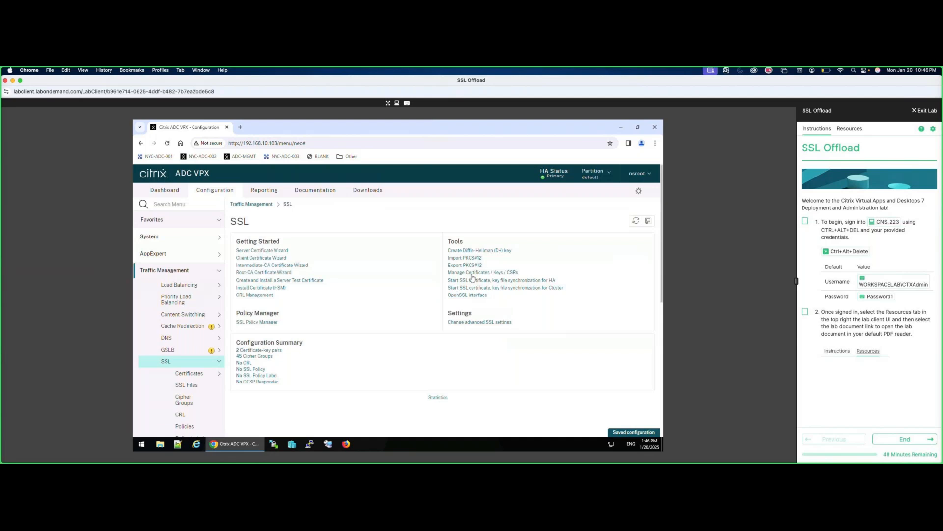
left_click(472, 273)
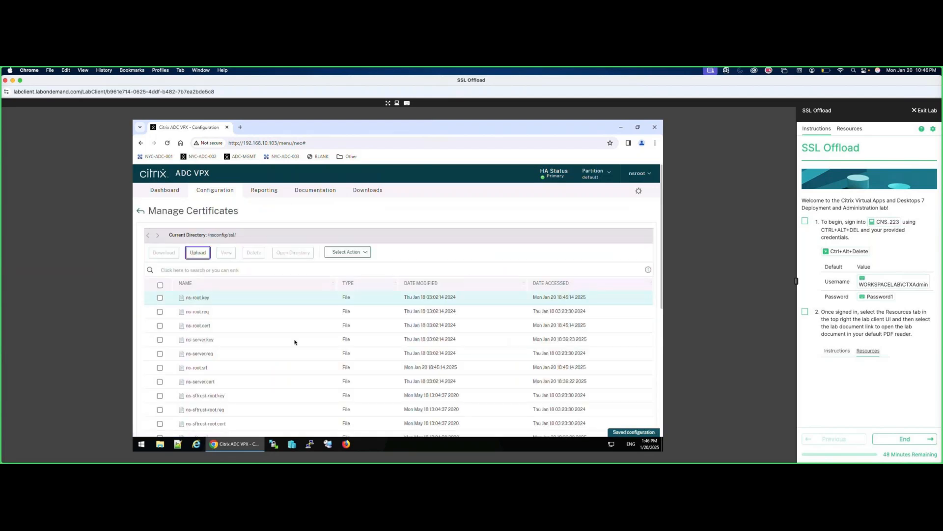
scroll(278, 341, "down", 5)
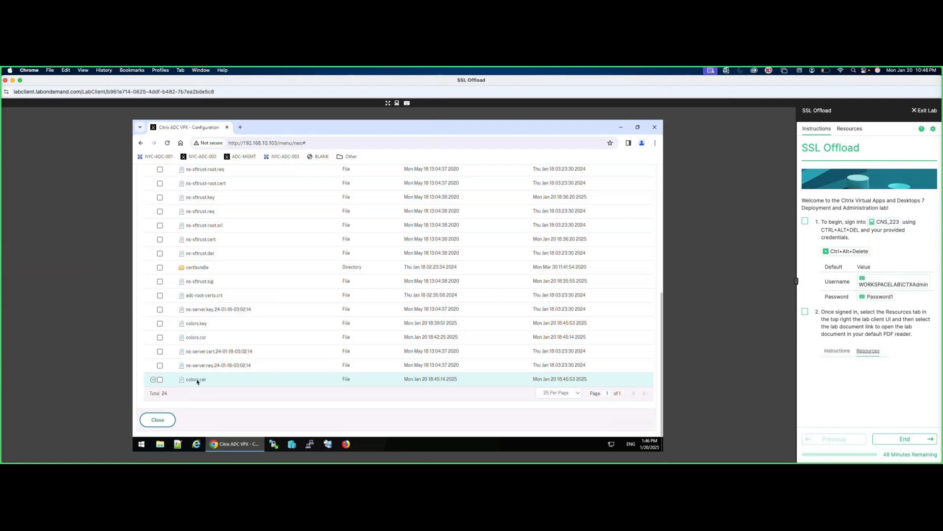
left_click(170, 382)
scroll(219, 373, "up", 5)
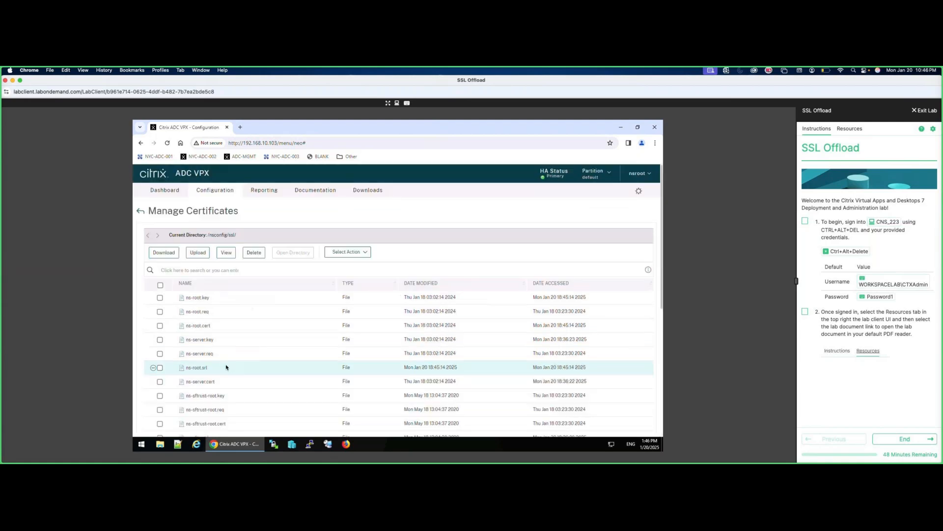
left_click(226, 252)
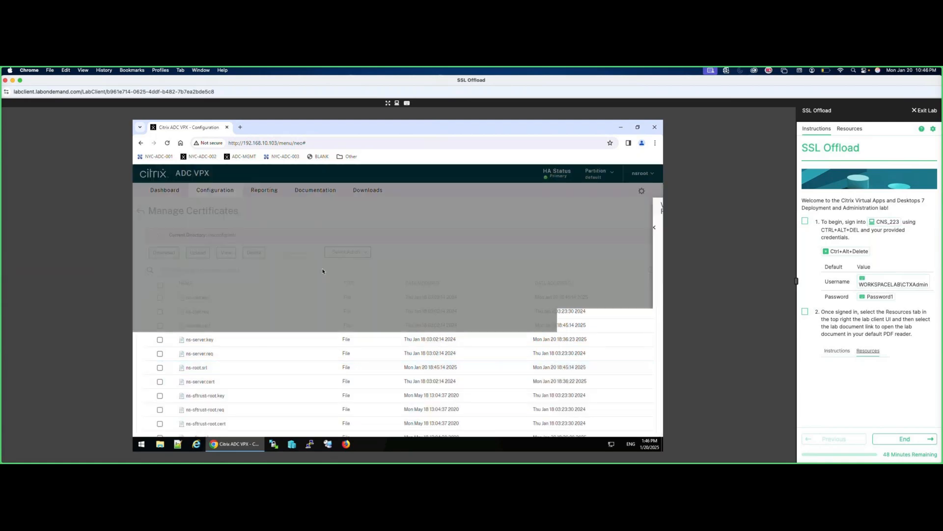
left_click_drag(310, 247, 469, 343)
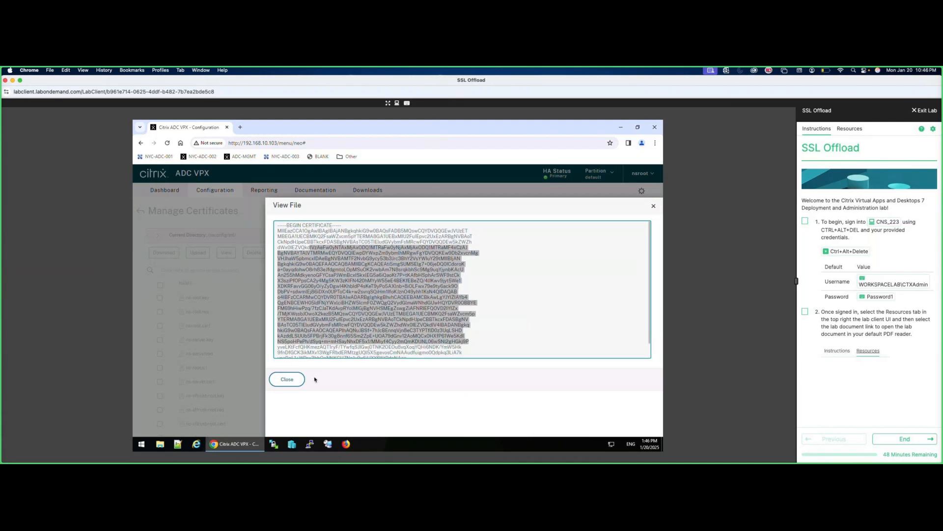
left_click(295, 382)
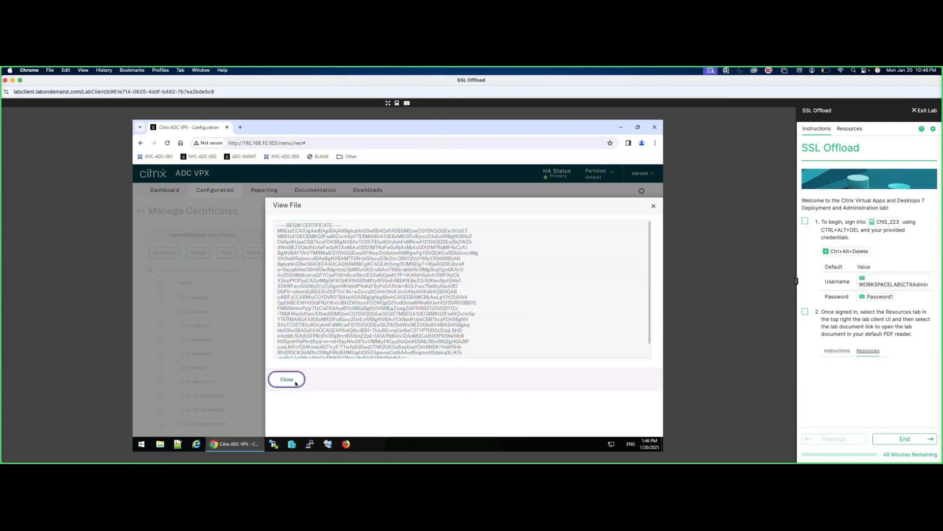
left_click(141, 211)
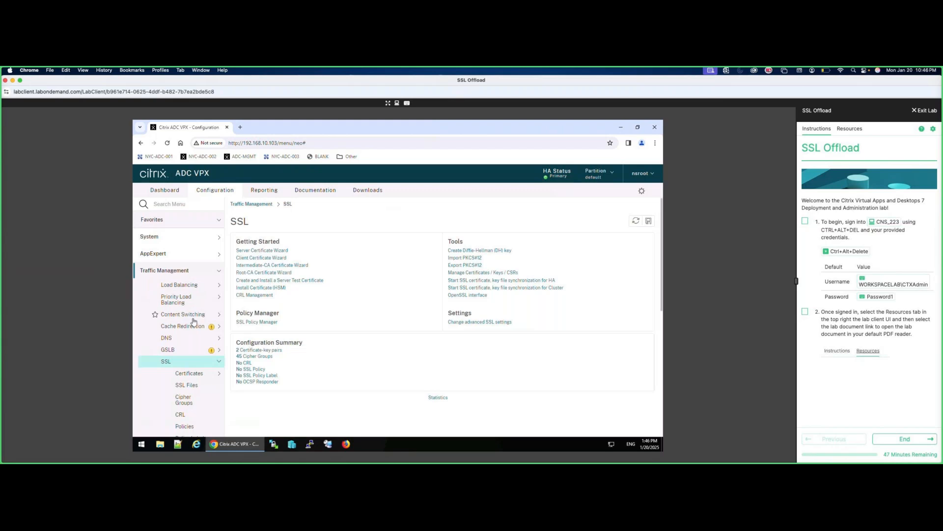
Add load-balancing virtual server ssl_vsrv_rbg with protocol SSL at 172.21.10.105, port 443.
left_click(186, 288)
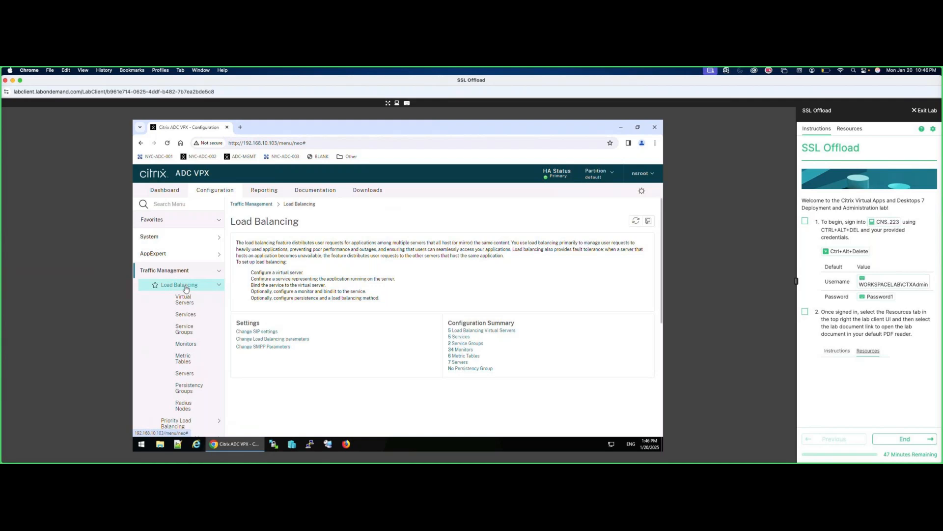
left_click(186, 300)
left_click(241, 245)
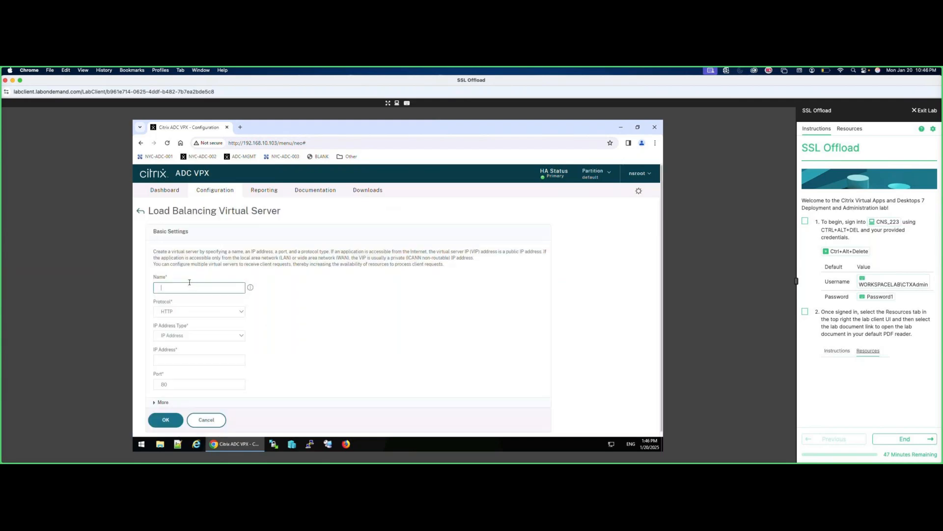
type("ssl_vsrv_rbg")
left_click(241, 311)
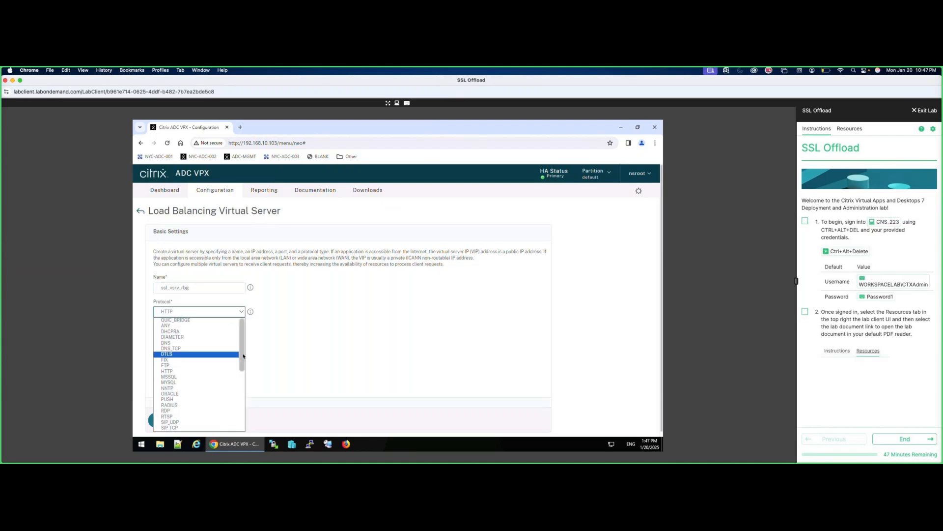
left_click_drag(241, 357, 243, 367)
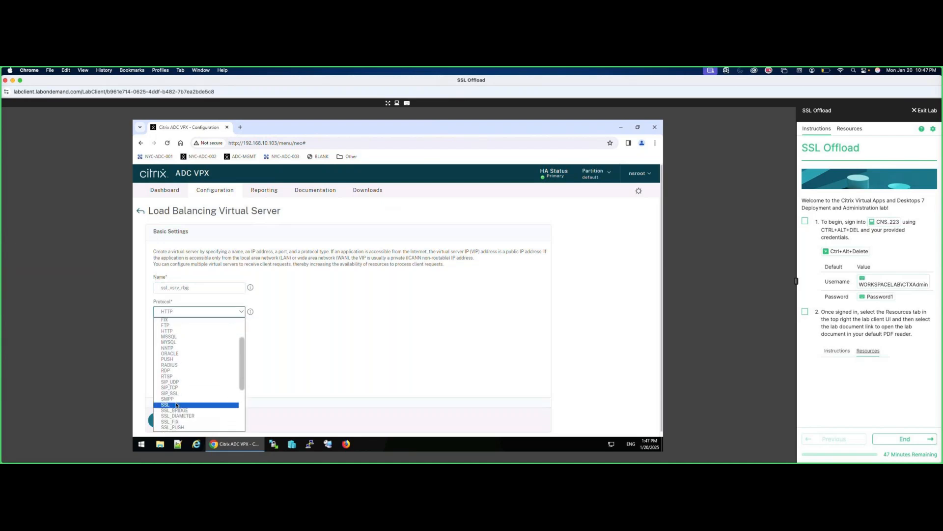
left_click(177, 406)
left_click(176, 361)
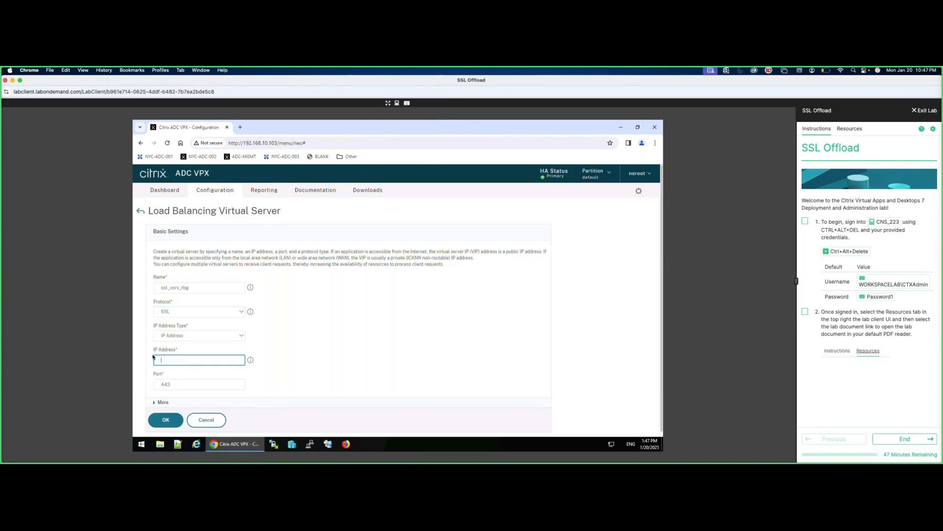
type("172.21.10.105")
left_click(166, 421)
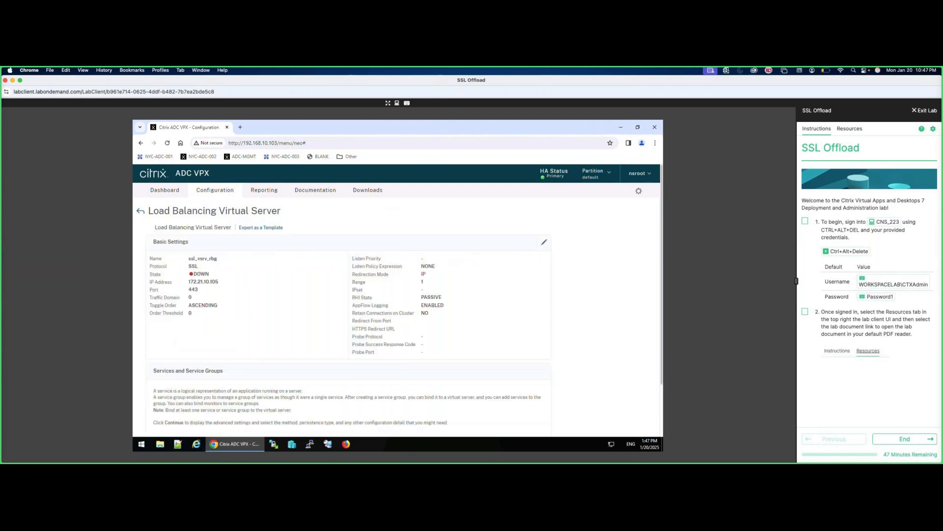
Bind services svc_red, svc_blue and svc_green to ssl_vsrv_rbg and continue.
scroll(283, 323, "down", 2)
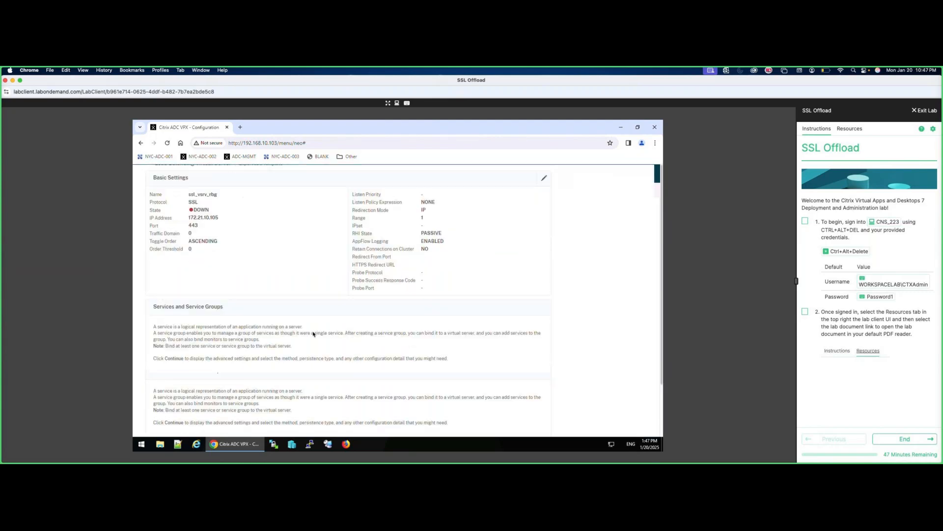
left_click(254, 386)
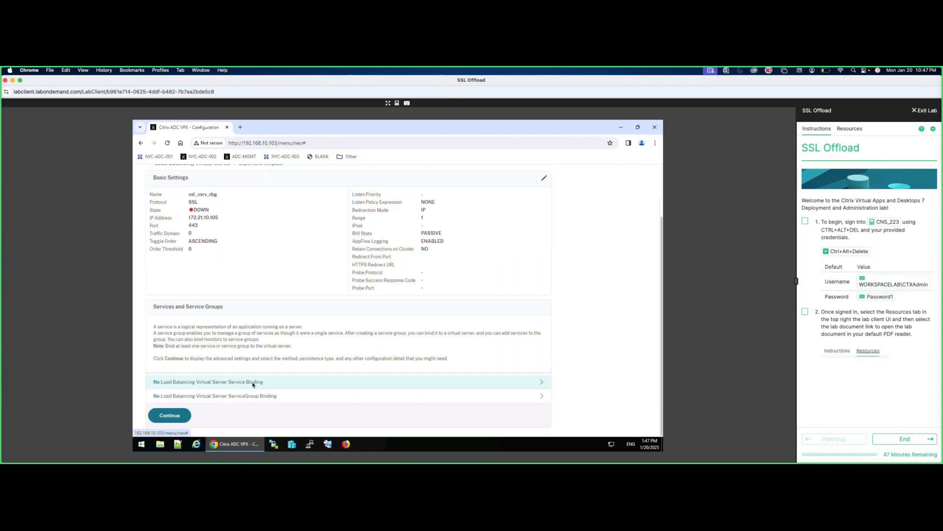
left_click(360, 235)
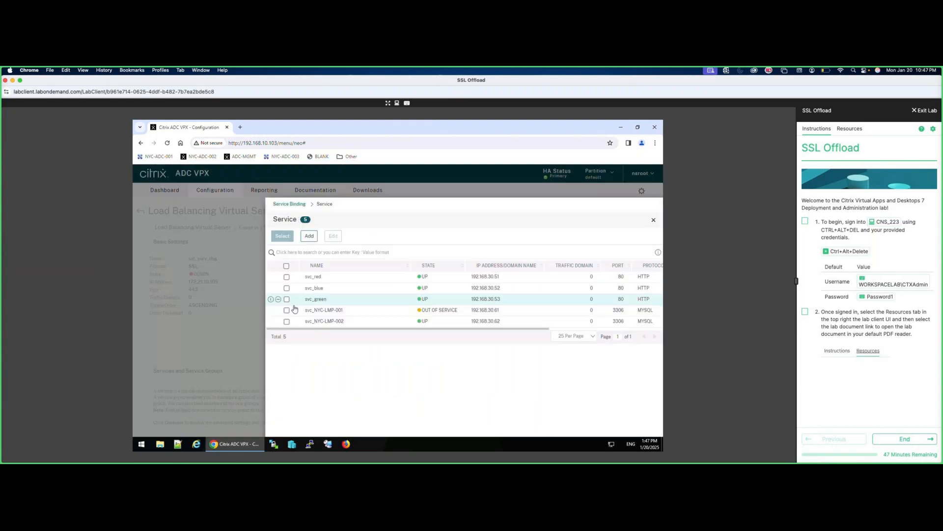
left_click(286, 277)
left_click(286, 288)
left_click(287, 300)
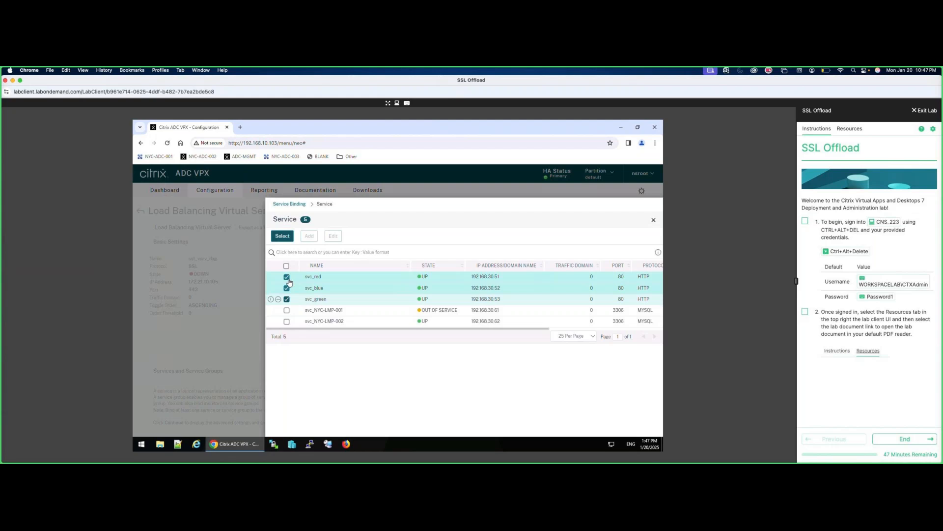
left_click(282, 236)
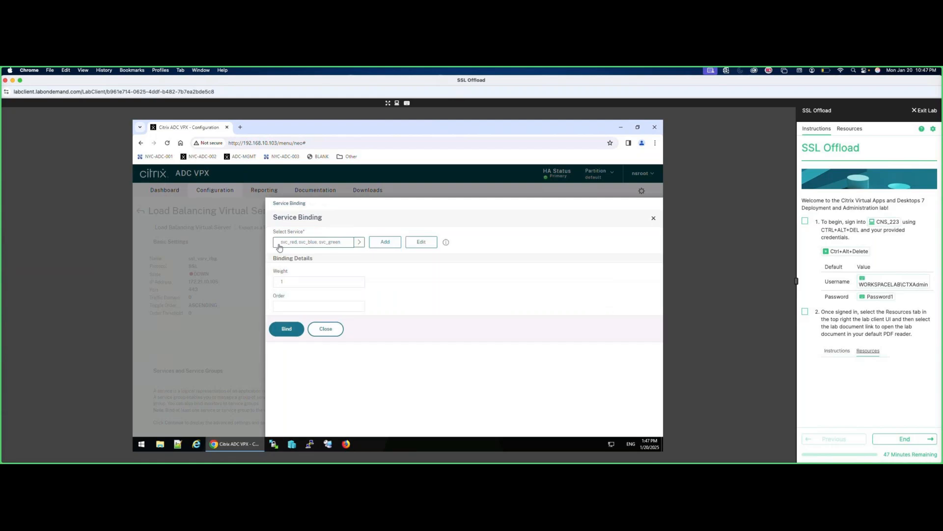
left_click(287, 329)
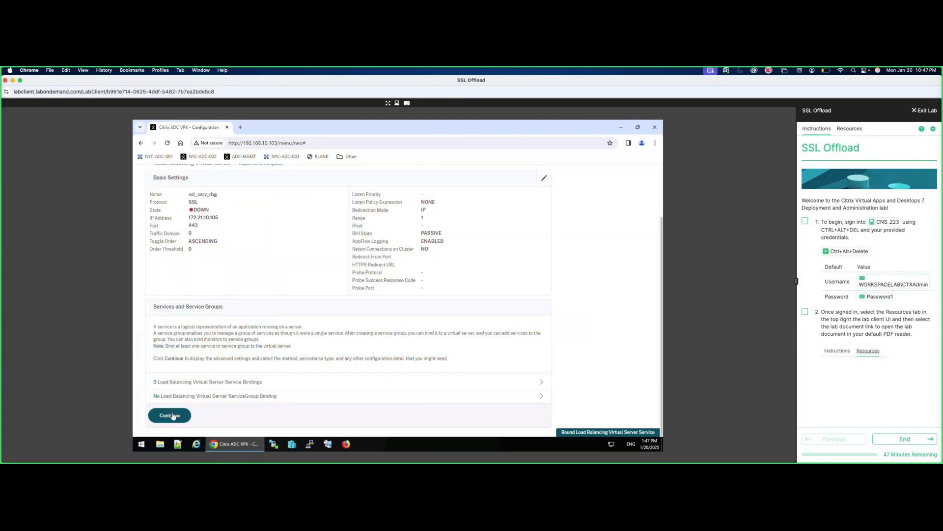
left_click(172, 416)
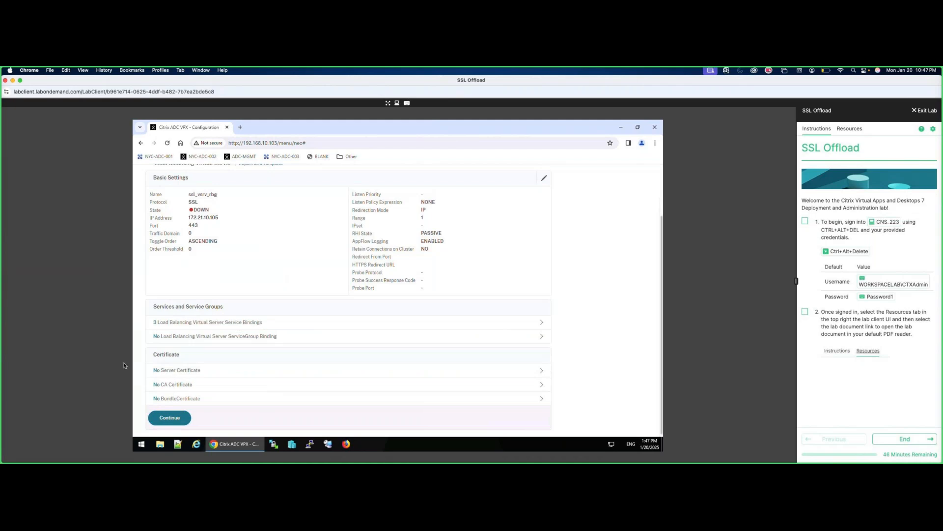
Bind the colors.workspacelab.com server certificate to ssl_vsrv_rbg.
left_click(185, 374)
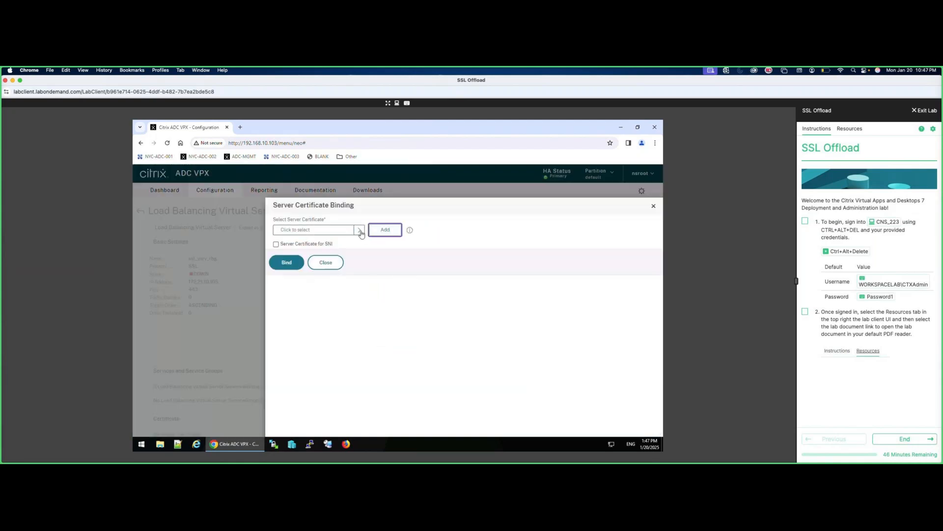
left_click(360, 231)
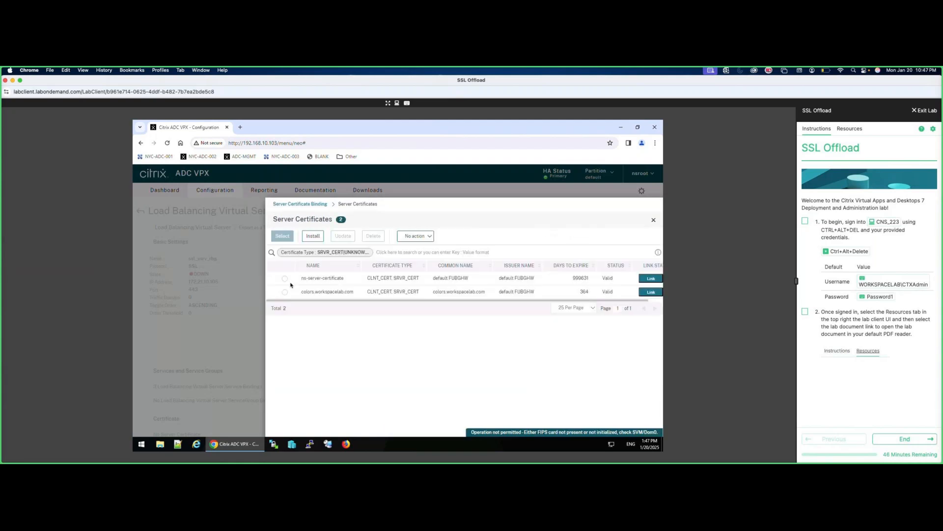
left_click(285, 292)
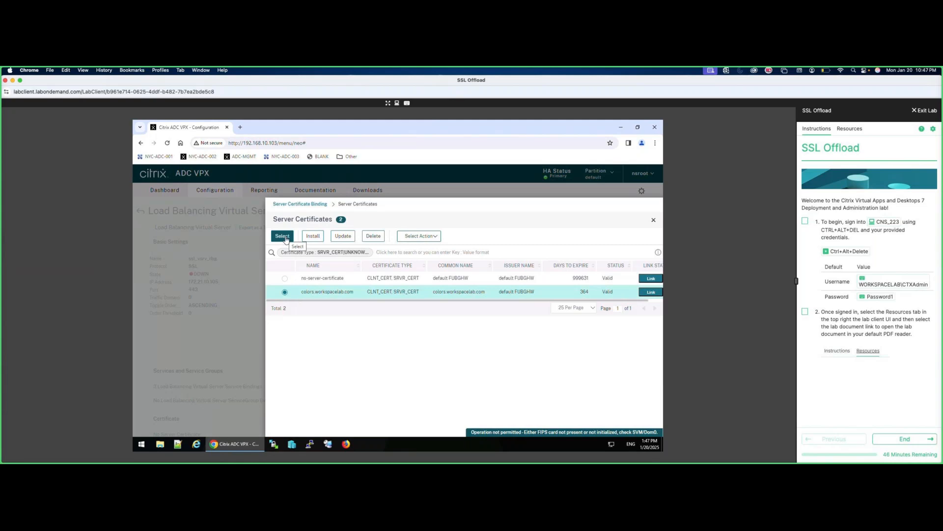
left_click(284, 236)
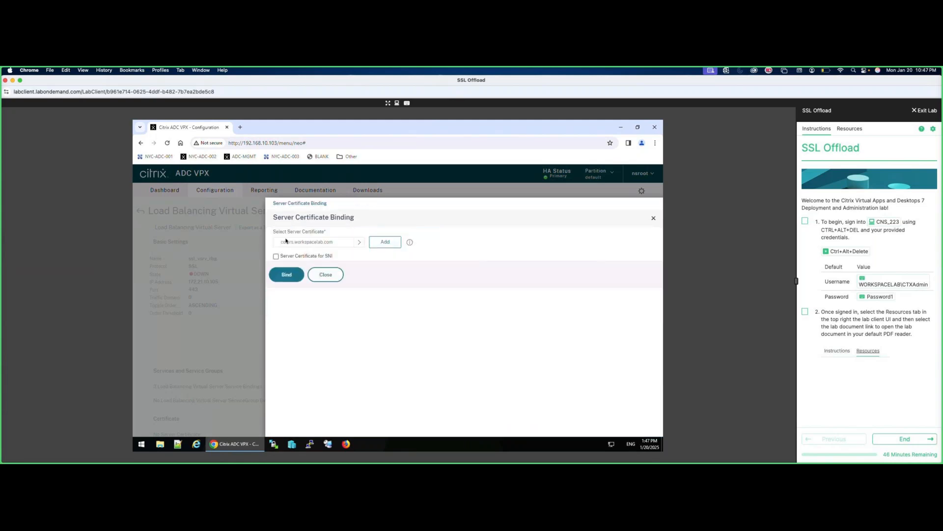
left_click(289, 273)
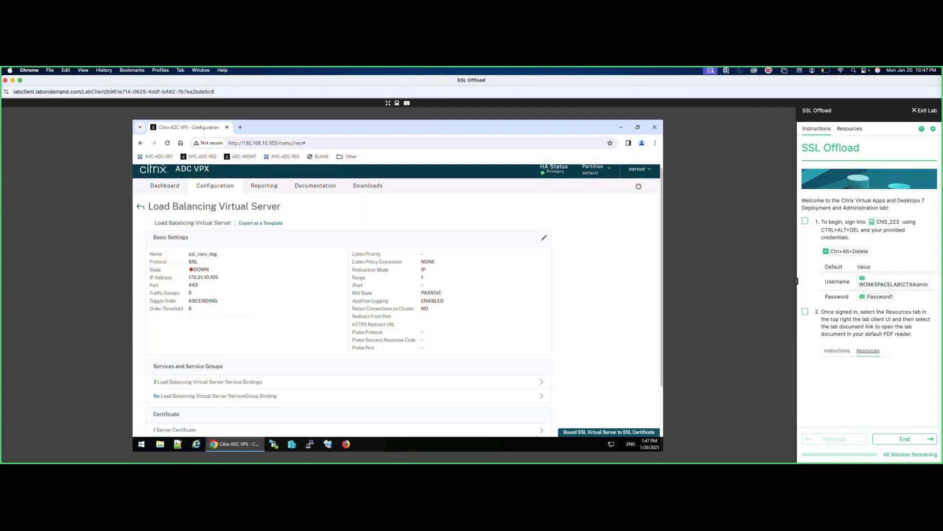
scroll(232, 358, "down", 5)
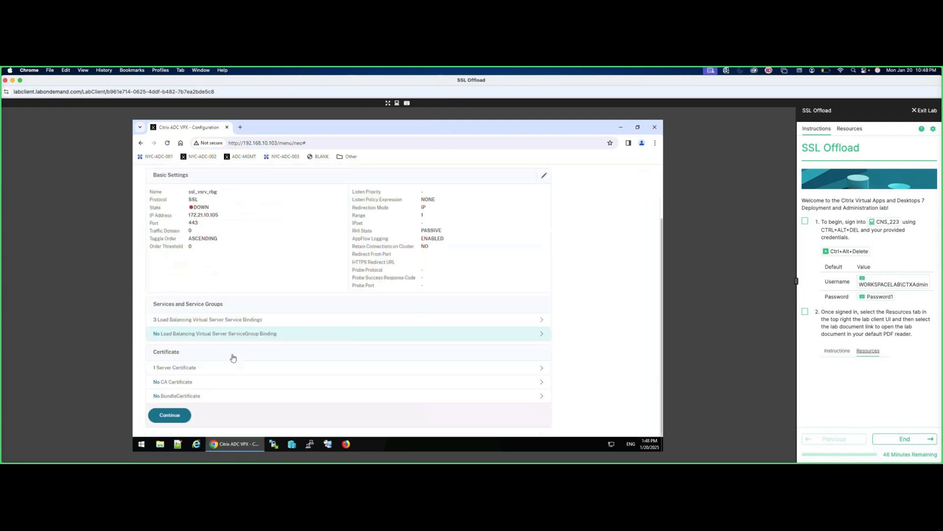
left_click(169, 415)
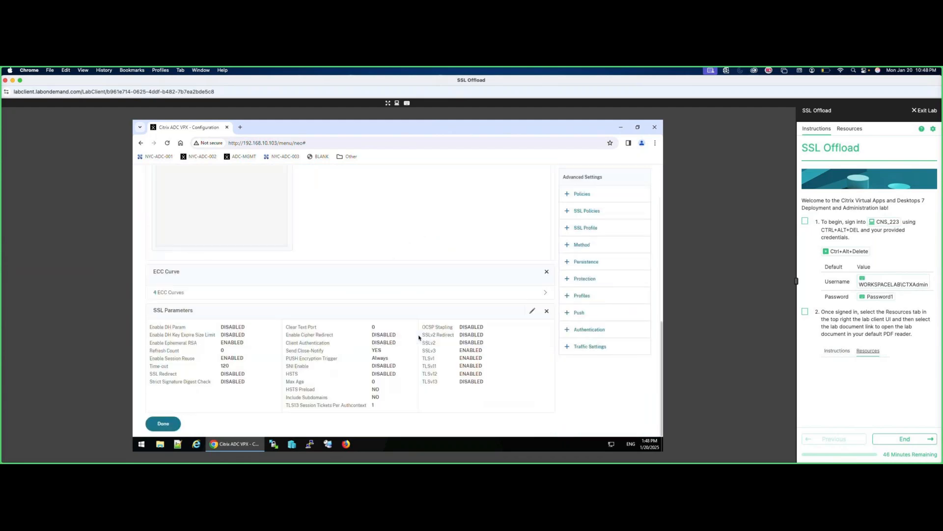
Accept the SSL parameters, finish the virtual server, and save the running configuration.
left_click(532, 310)
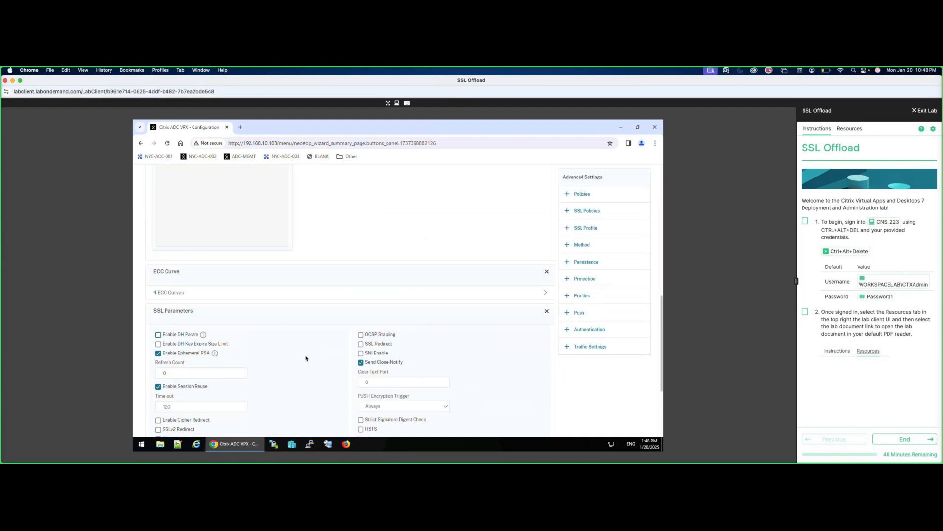
scroll(307, 359, "down", 3)
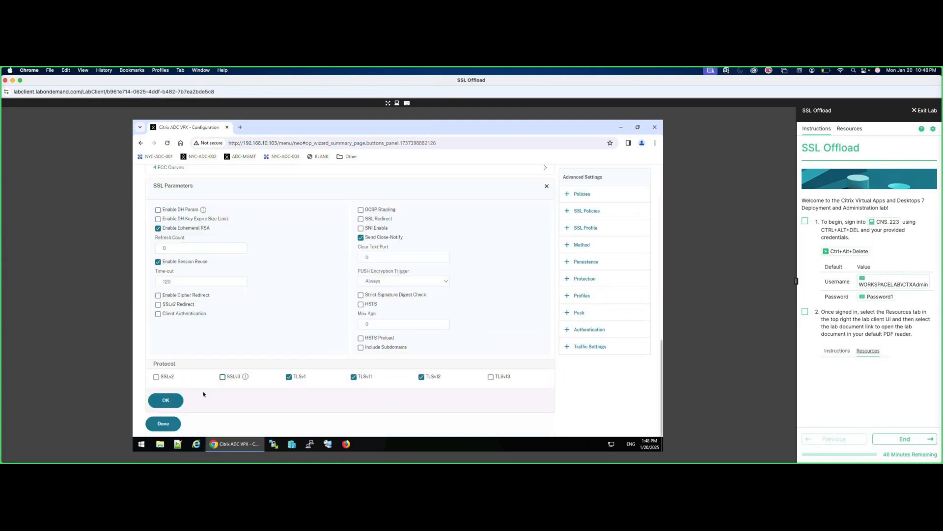
left_click(167, 400)
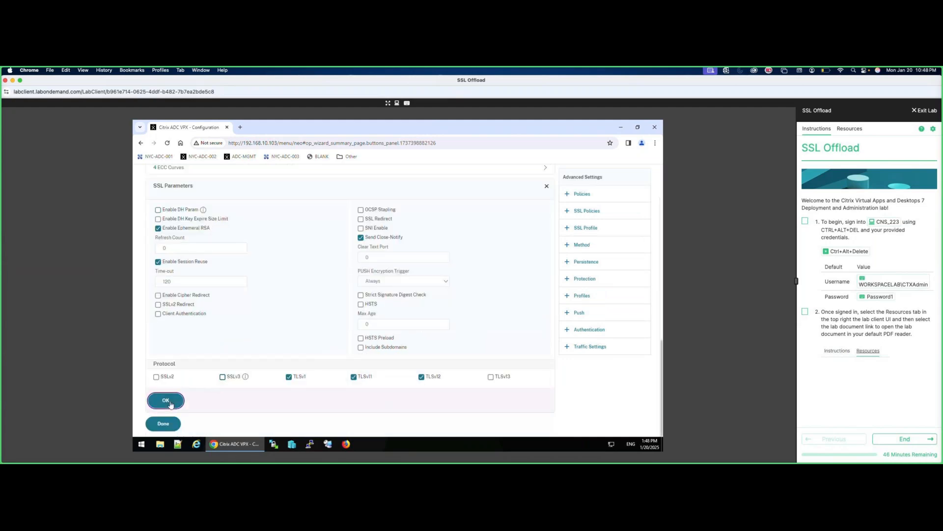
left_click(171, 427)
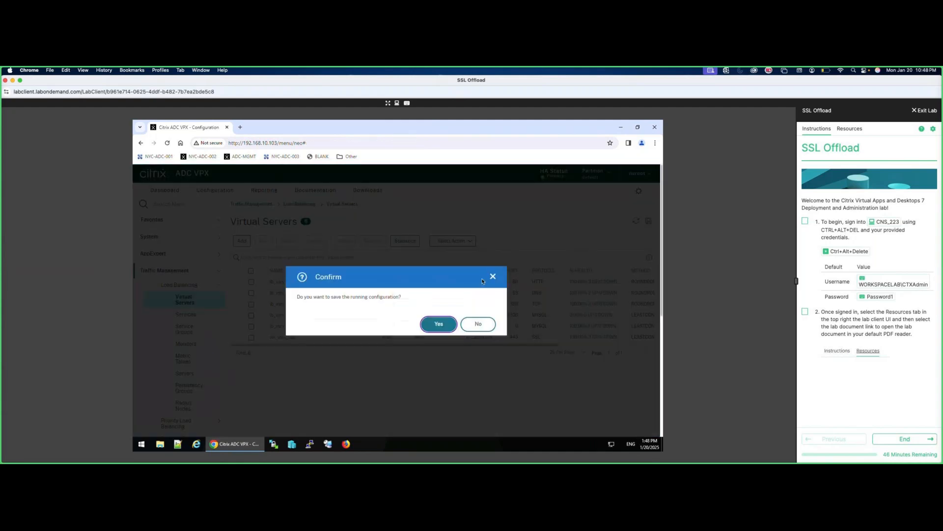
left_click(442, 326)
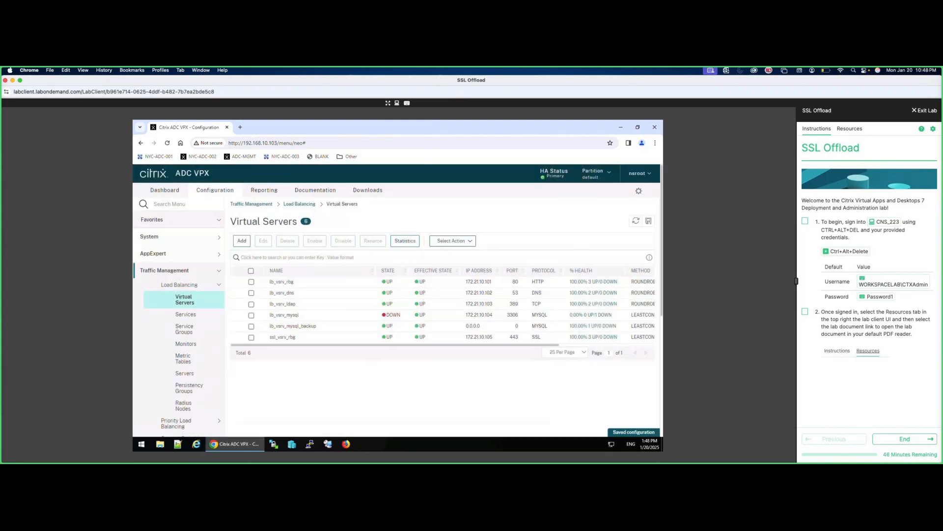
left_click(241, 128)
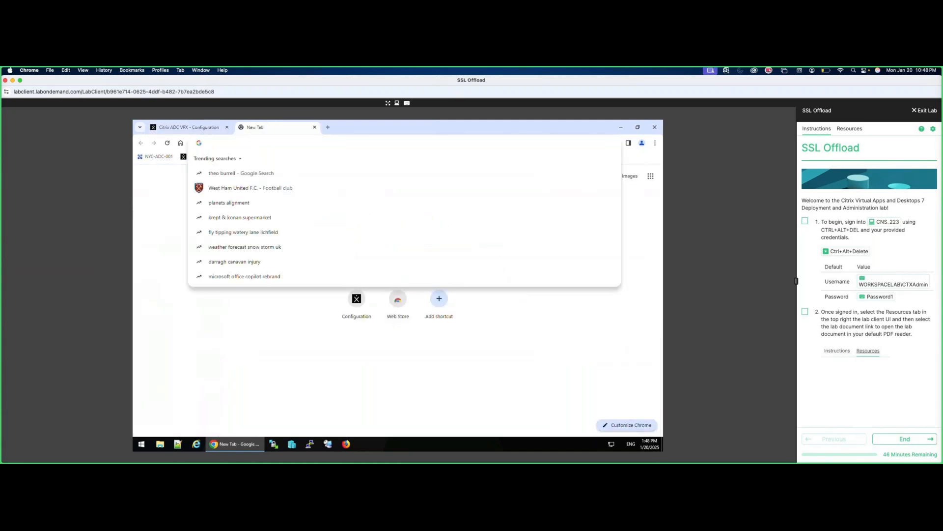
type("https://172.2")
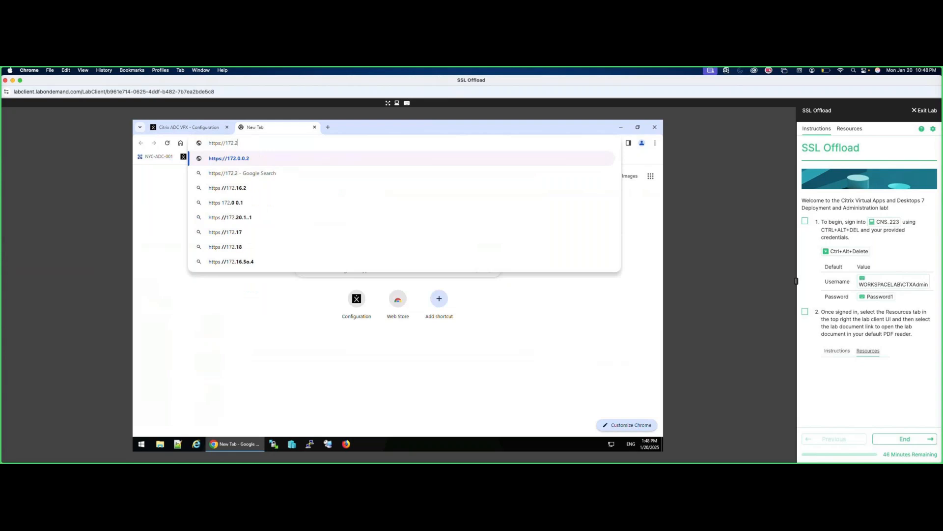
type("1.10.105/hom")
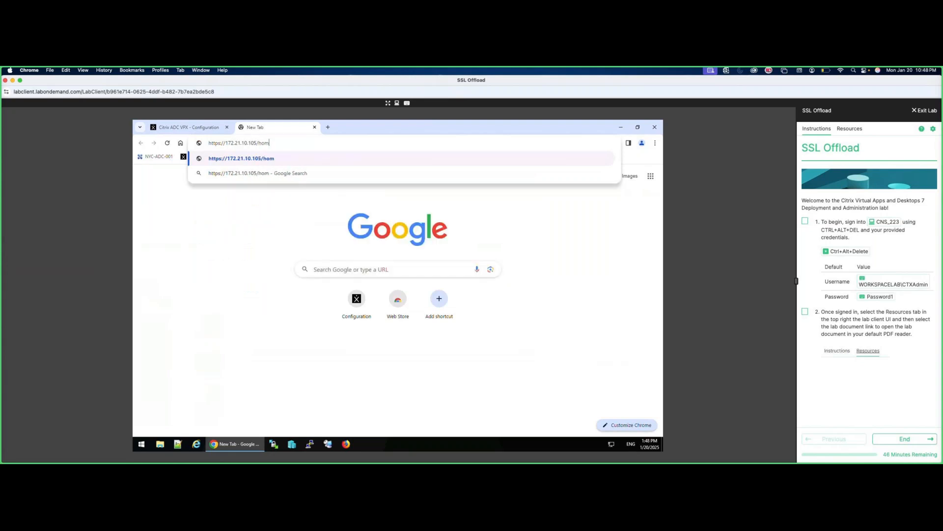
type("e.php")
key("Return")
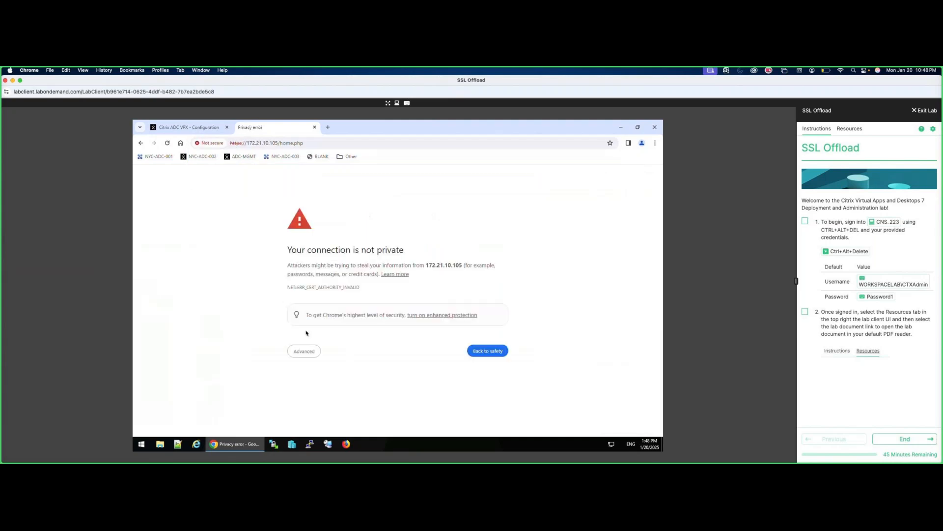
left_click(309, 352)
left_click(339, 408)
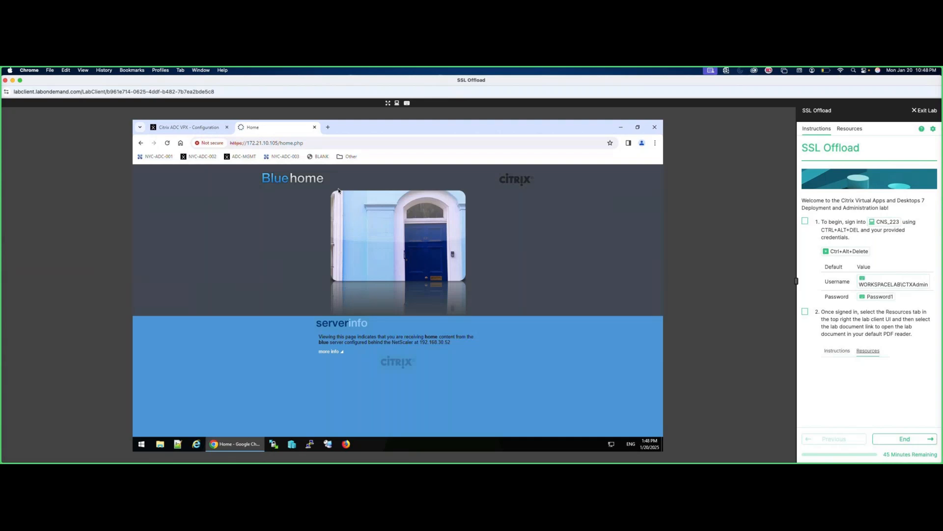
Reload the home page twice to see different backends respond, then return to Citrix ADC.
left_click(316, 143)
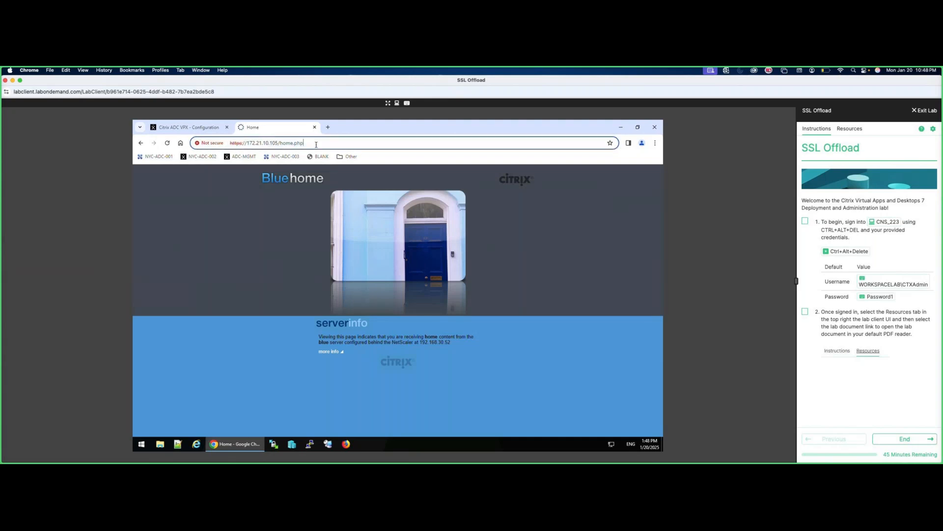
double_click(316, 145)
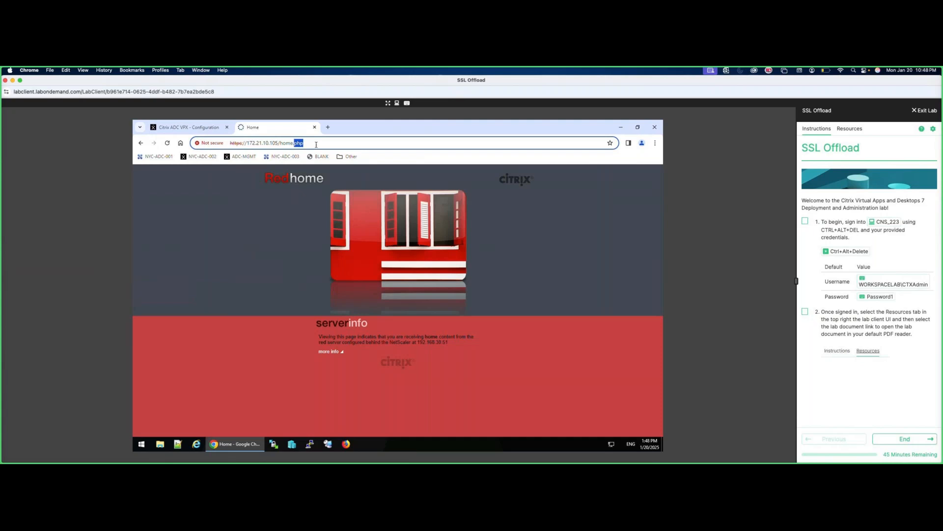
key("Return")
left_click(316, 144)
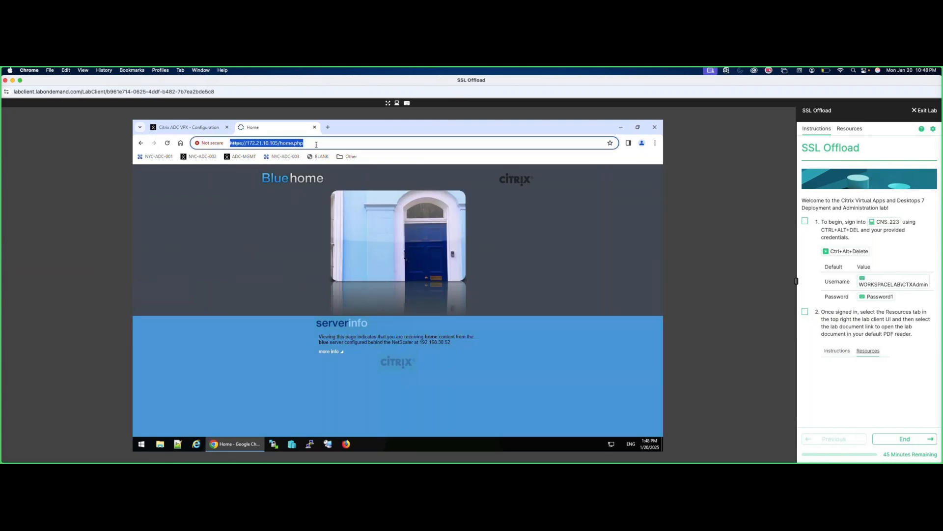
key("Return")
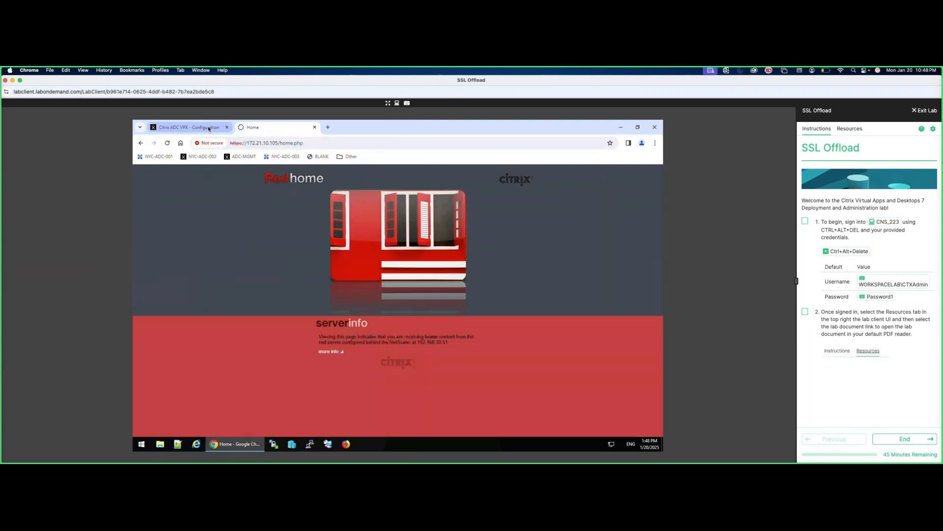
left_click(208, 128)
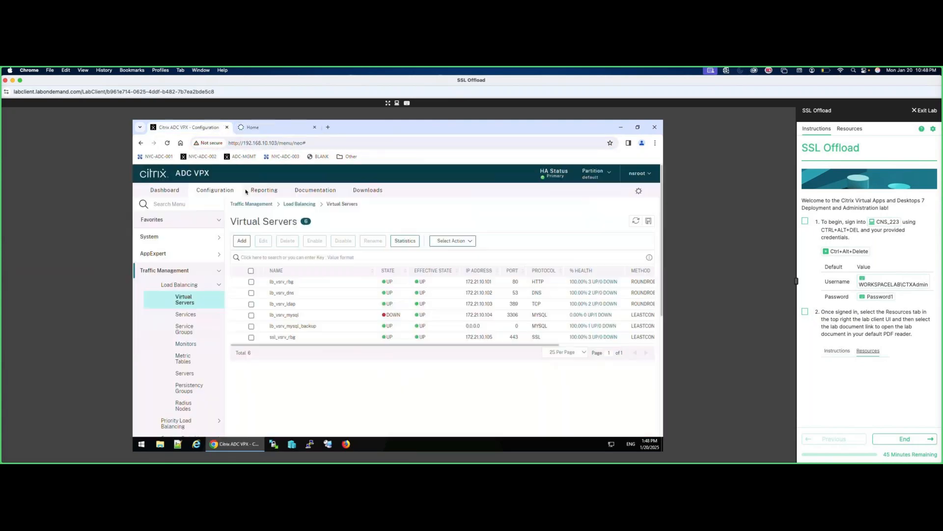
Open ssl_vsrv_rbg's statistics to view request counts for svc_red, svc_blue and svc_green.
left_click(252, 338)
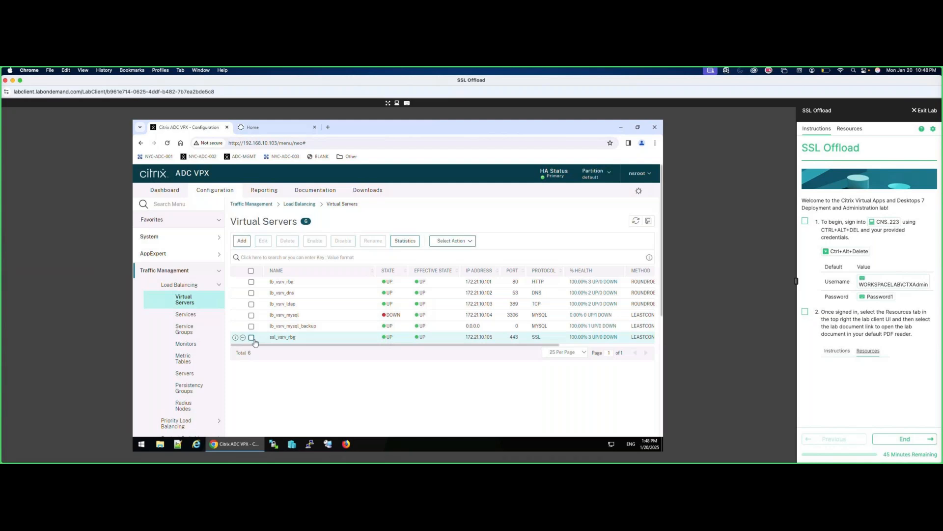
left_click(411, 244)
scroll(338, 334, "down", 10)
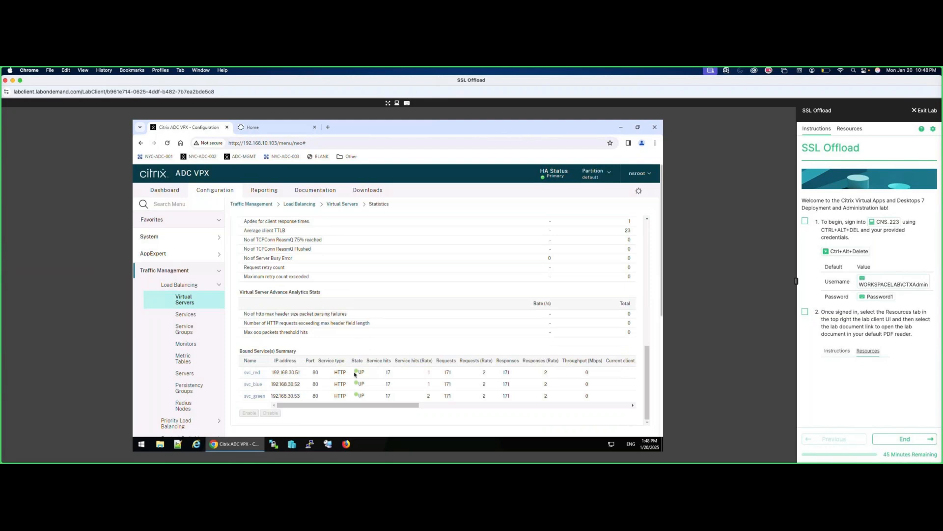
left_click(336, 374)
left_click(342, 374)
left_click(299, 373)
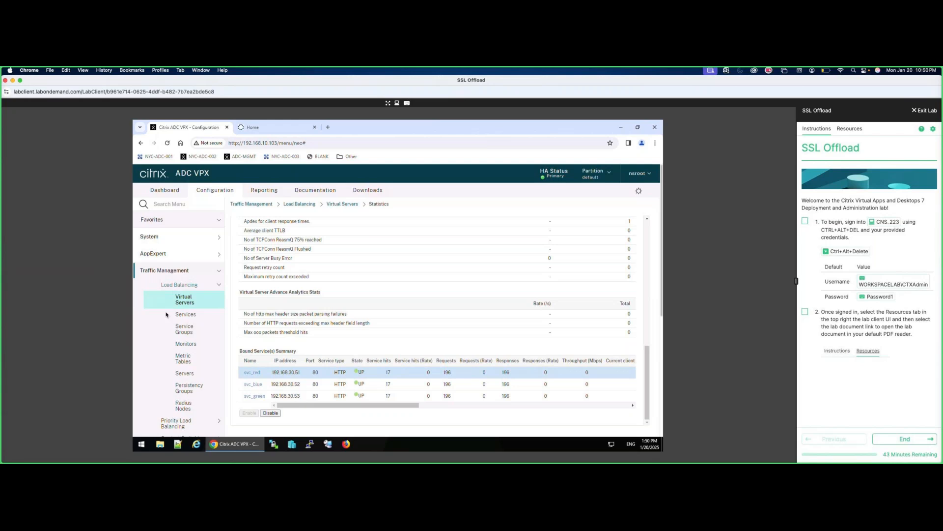
Add SSL service group svcg_rbg_ssl under Load Balancing > Service Groups and open its members form.
left_click(187, 331)
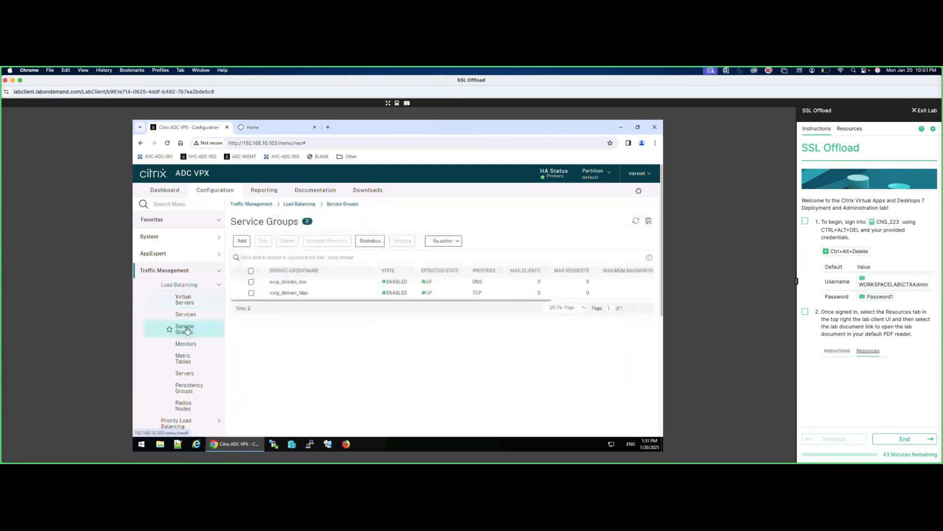
left_click(242, 241)
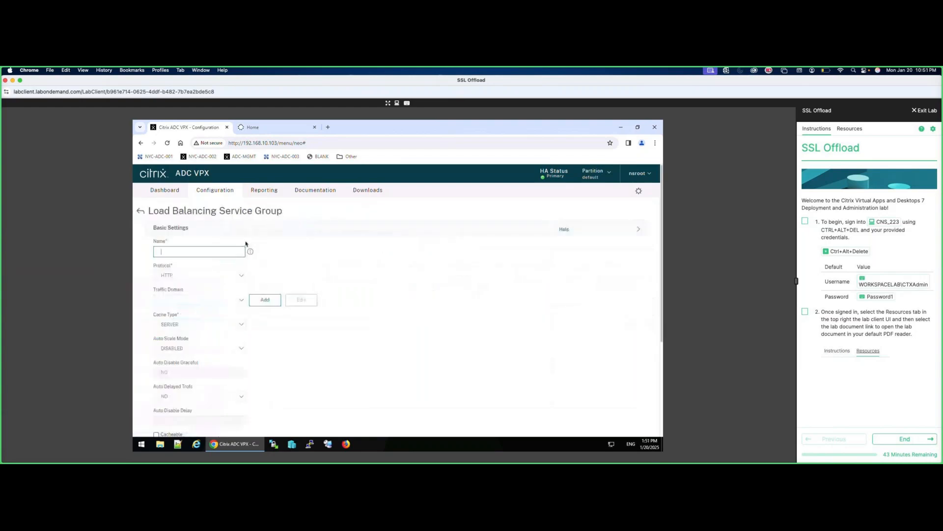
type("svcg")
left_click(242, 275)
scroll(240, 319, "down", 2)
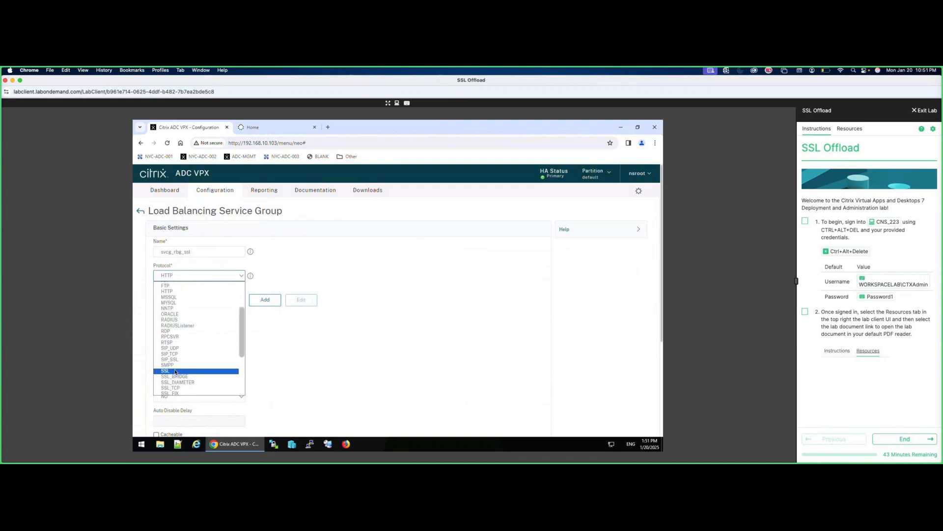
left_click(174, 372)
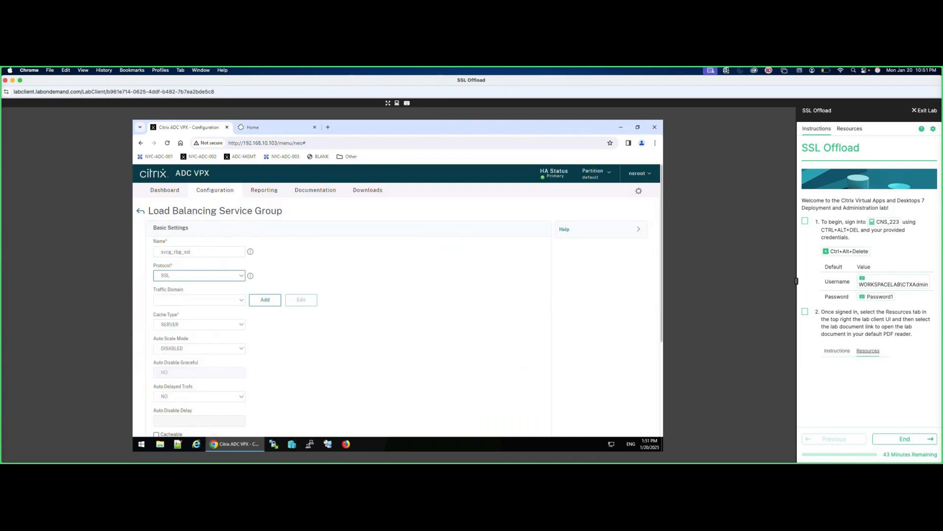
scroll(339, 333, "down", 10)
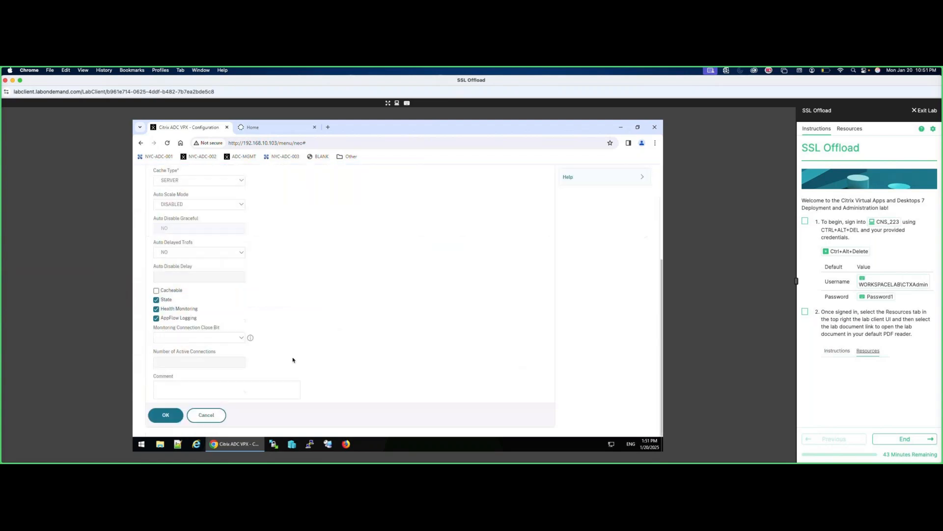
left_click(166, 415)
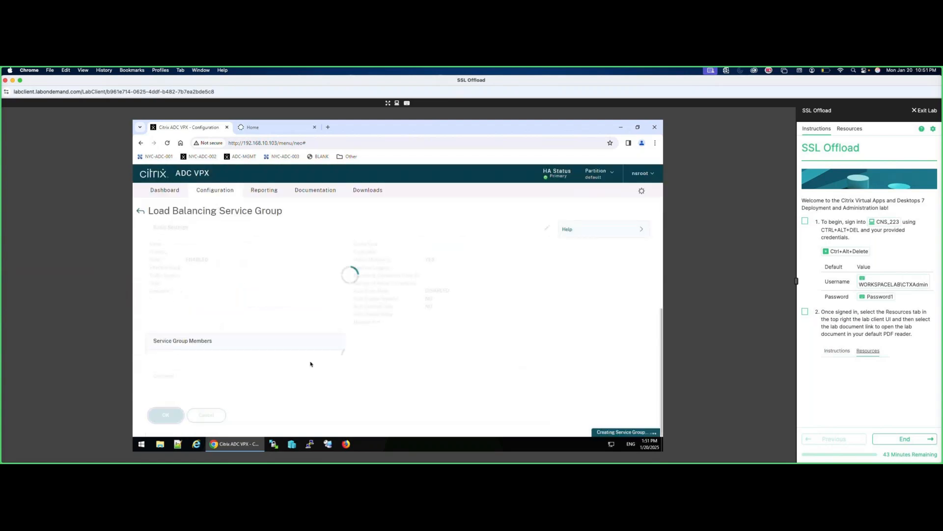
left_click(227, 347)
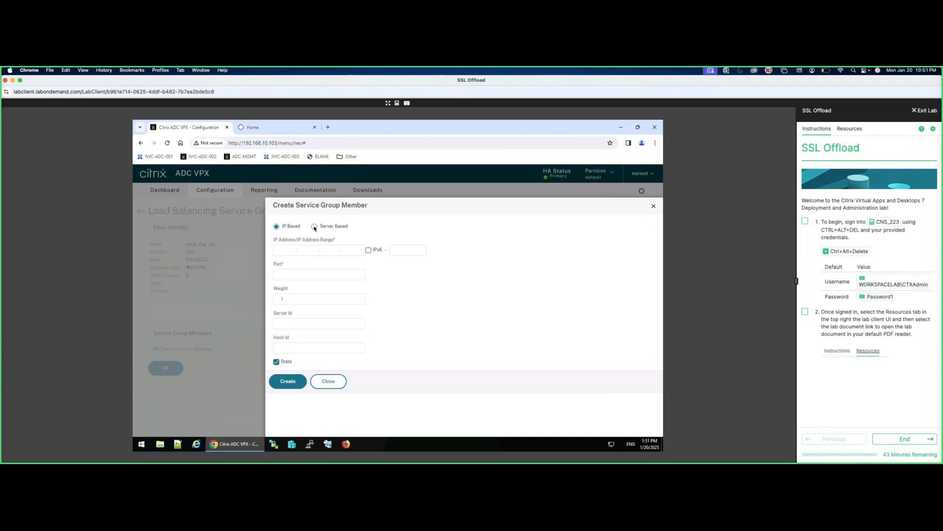
Add servers srv_red, srv_blue and srv_green on port 443 to svcg_rbg_ssl, then confirm the group settings.
left_click(314, 227)
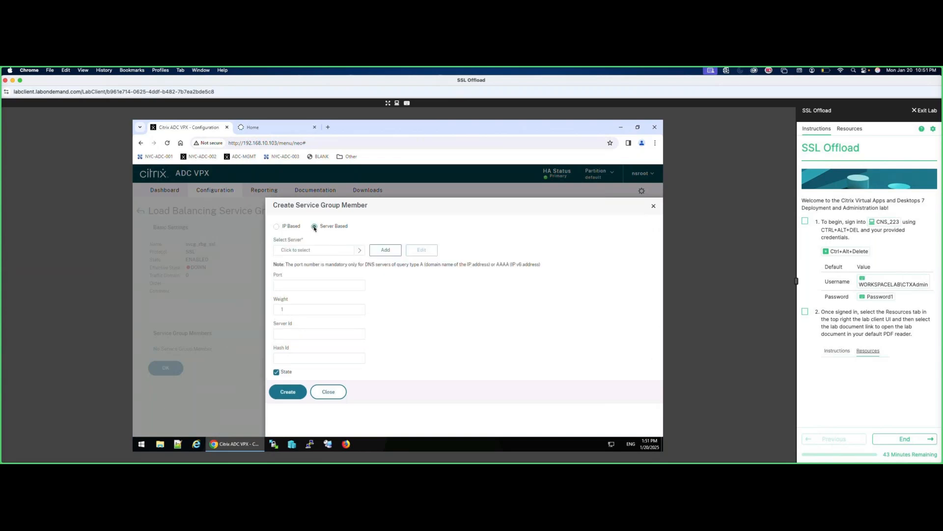
left_click(360, 251)
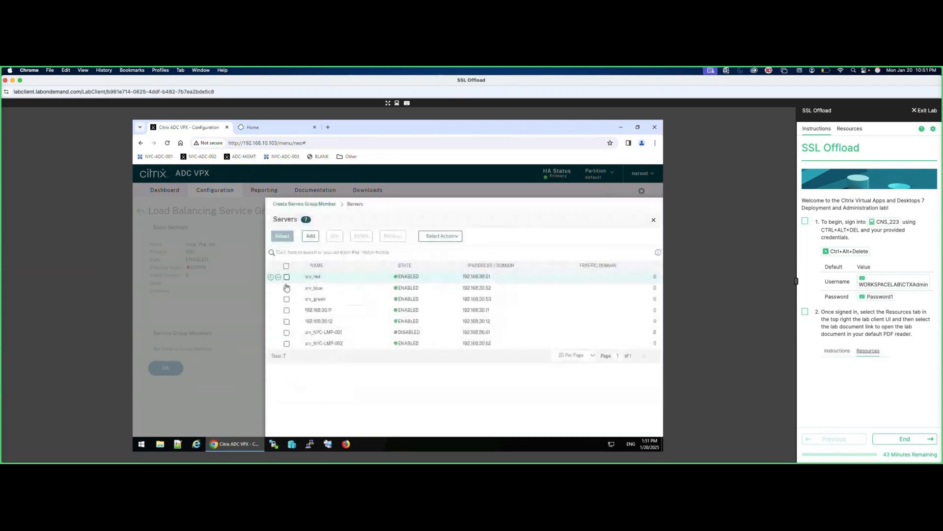
left_click(287, 277)
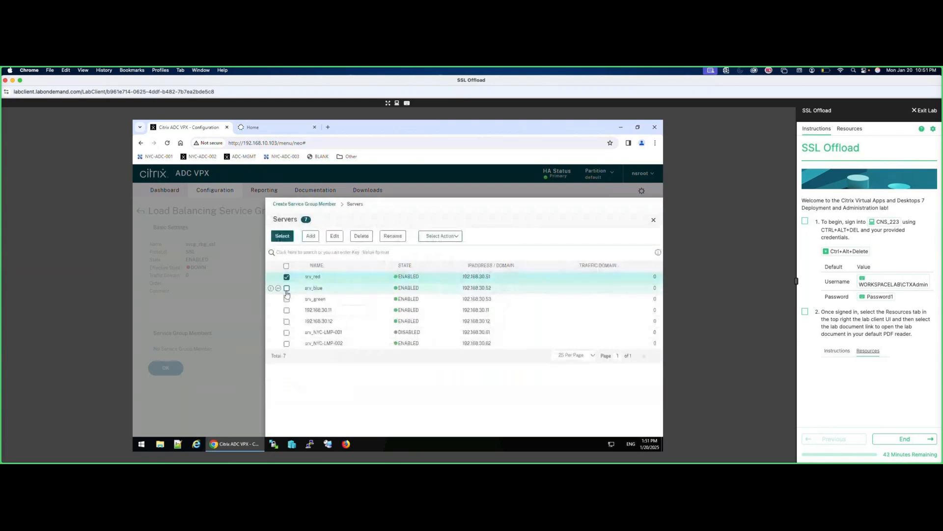
left_click(286, 288)
left_click(287, 299)
left_click(283, 236)
left_click(294, 296)
type("443")
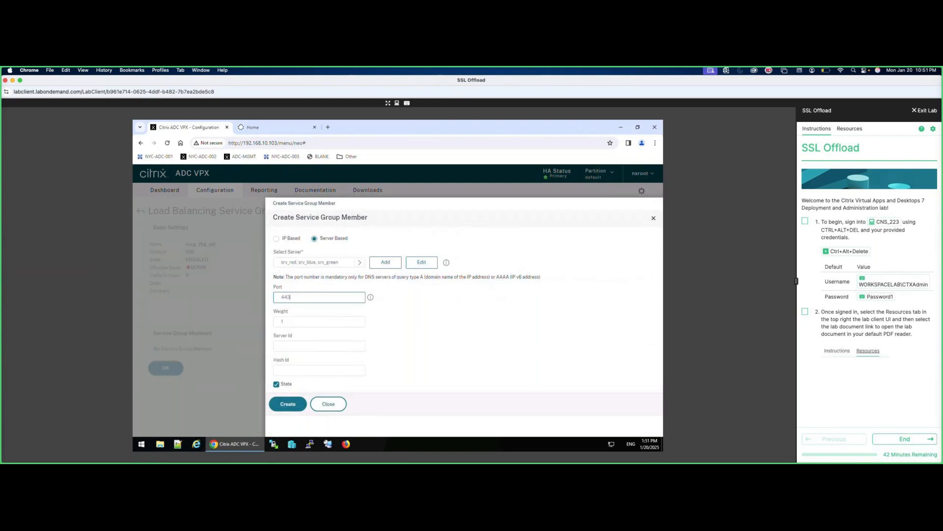
left_click(289, 405)
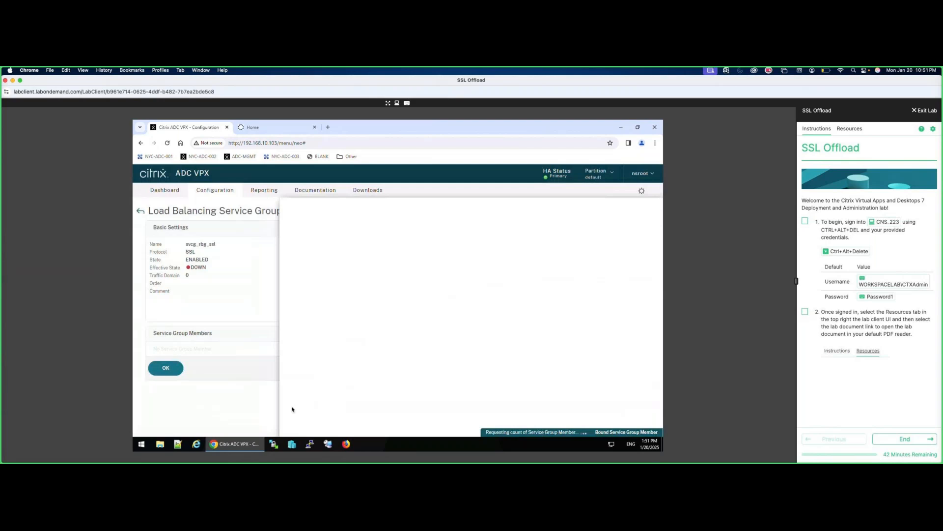
left_click(166, 368)
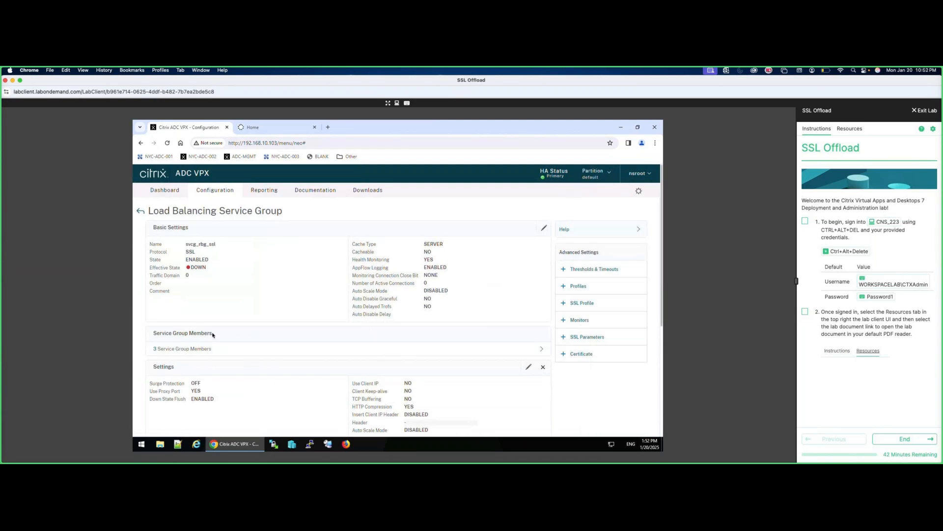
Reopen svcg_rbg_ssl and unbind all three members, srv_red, srv_blue and srv_green.
scroll(154, 431, "down", 5)
left_click(154, 429)
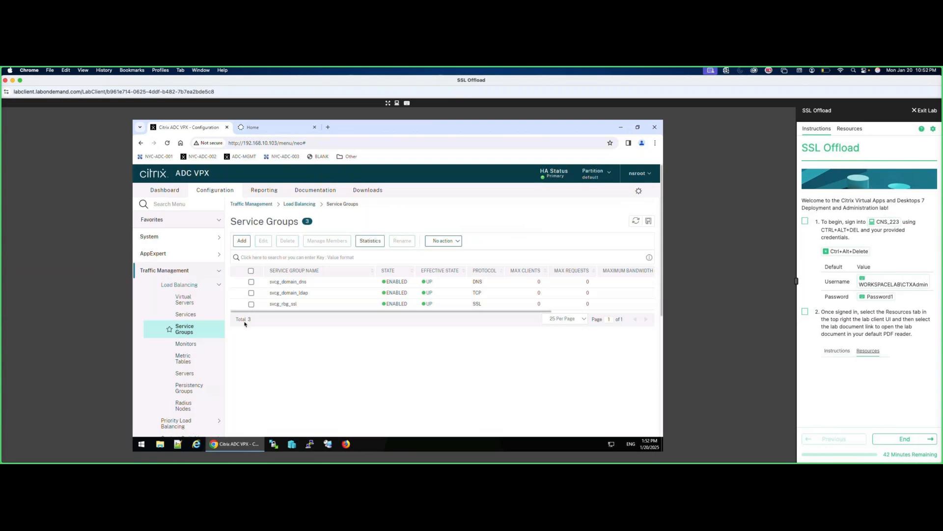
left_click(251, 303)
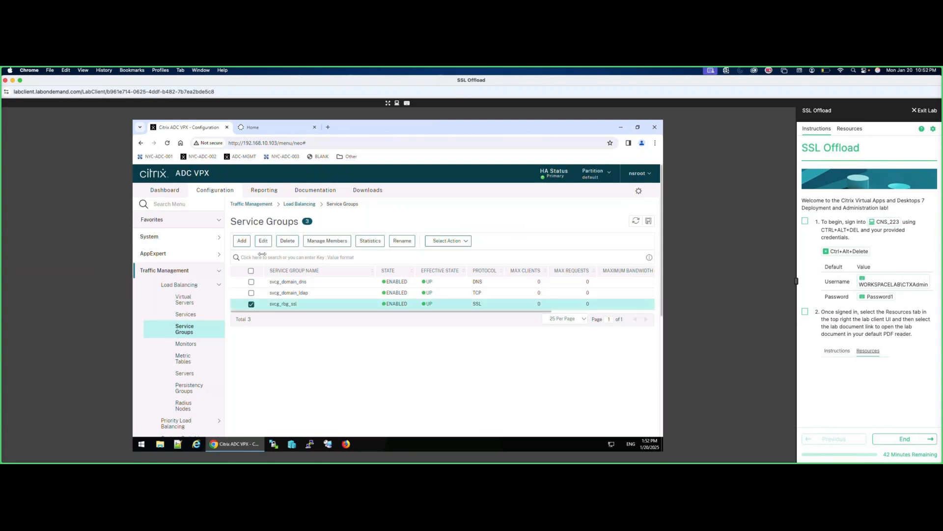
left_click(263, 242)
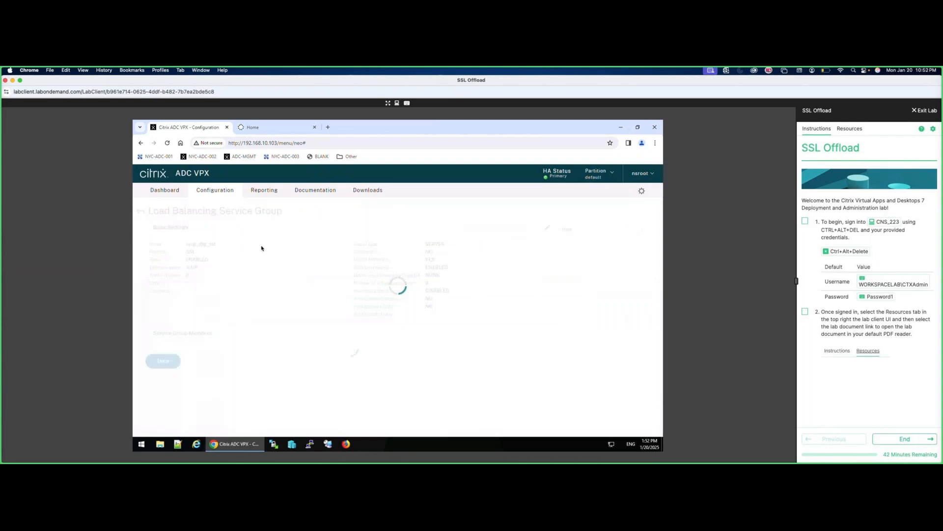
left_click(221, 348)
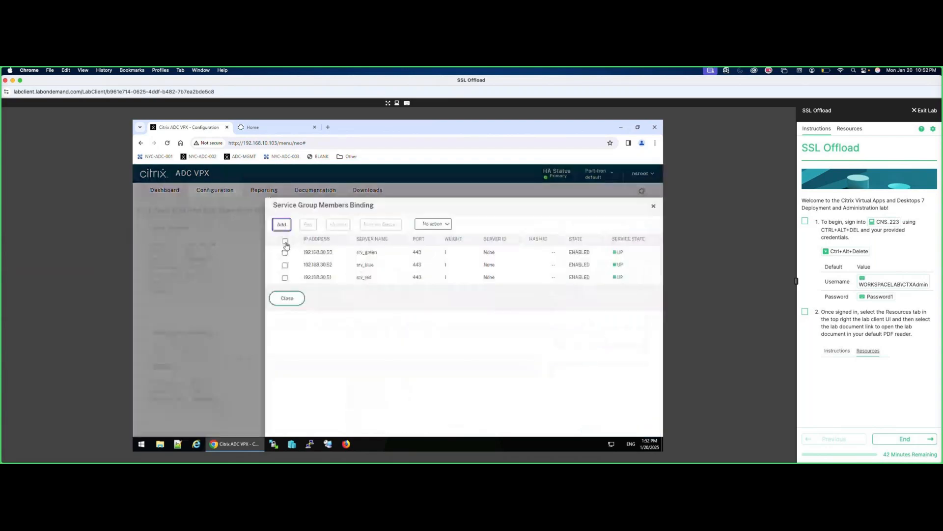
left_click(285, 241)
left_click(338, 224)
left_click(434, 324)
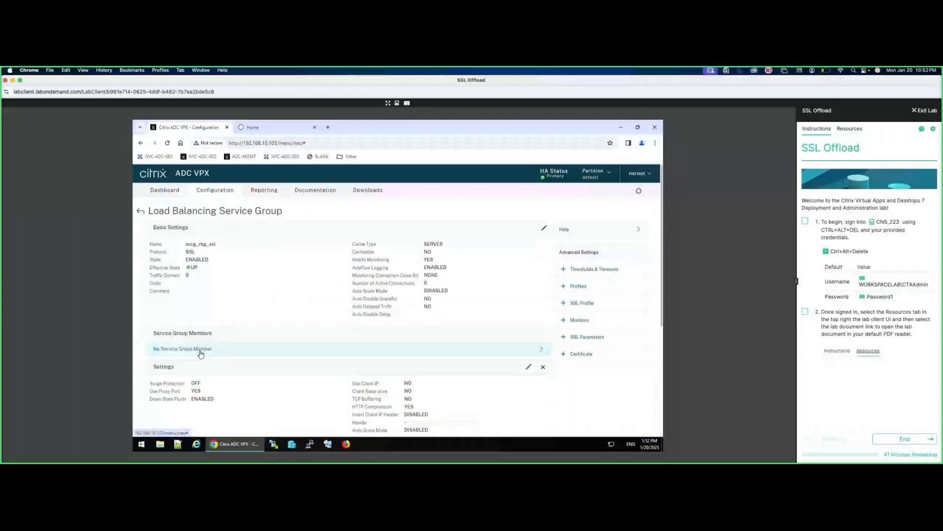
Pick srv_red, srv_blue and srv_green from the defined servers as new group members.
left_click(201, 354)
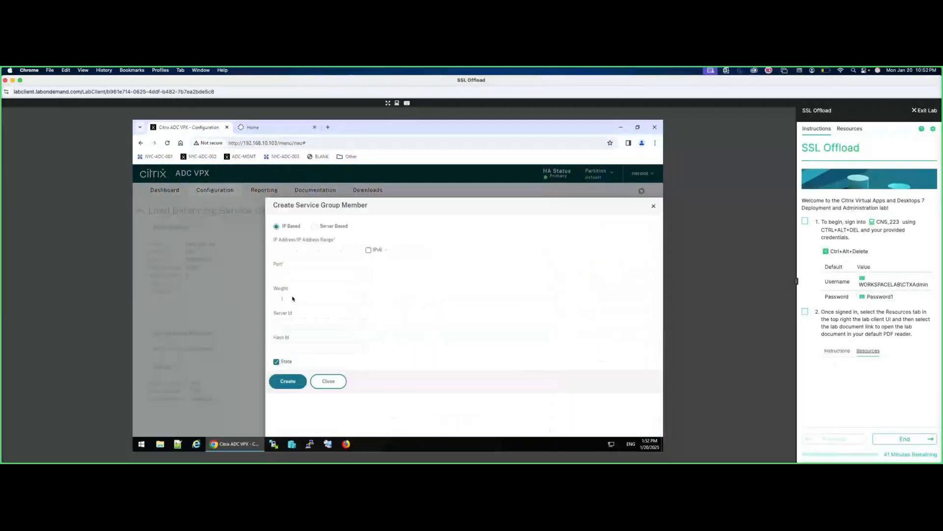
left_click(329, 382)
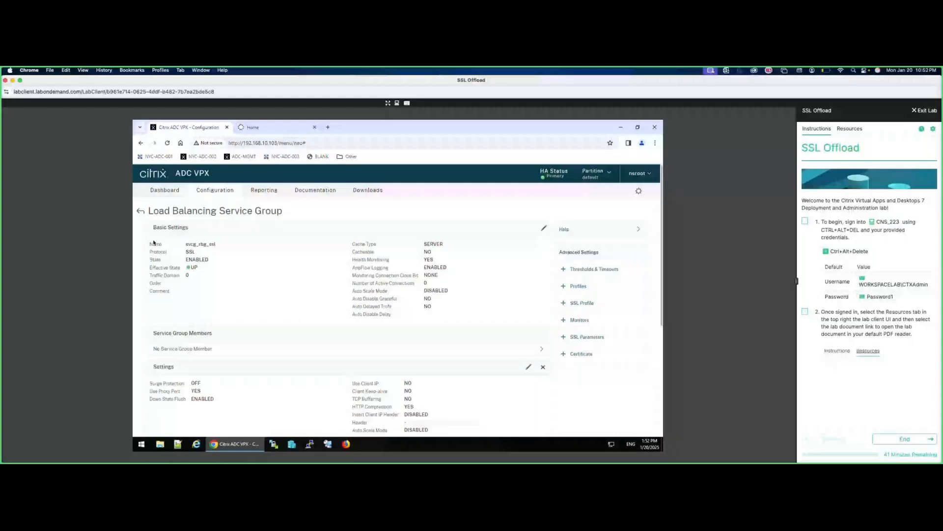
left_click(193, 334)
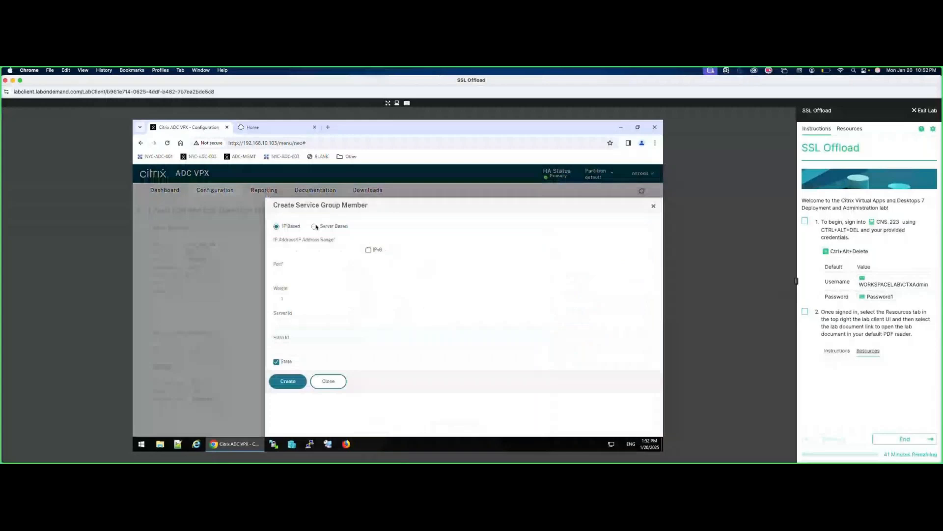
left_click(314, 226)
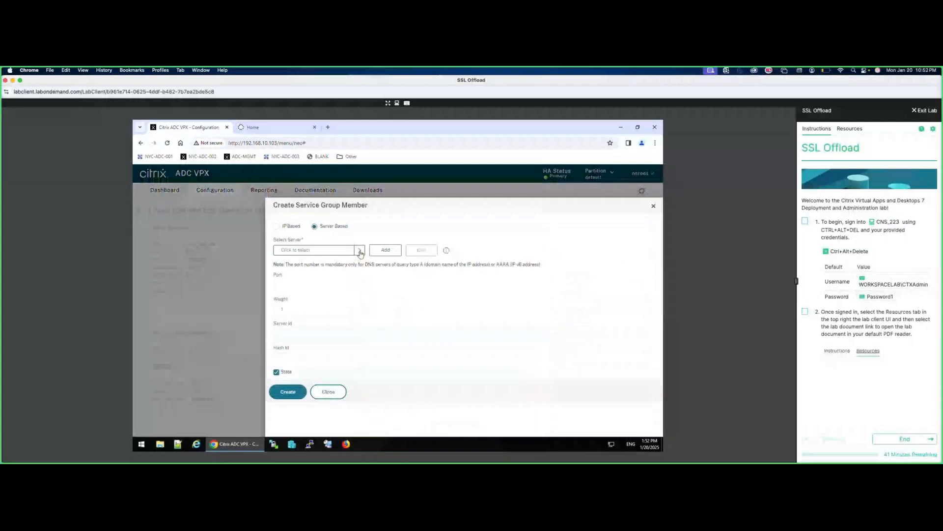
left_click(360, 252)
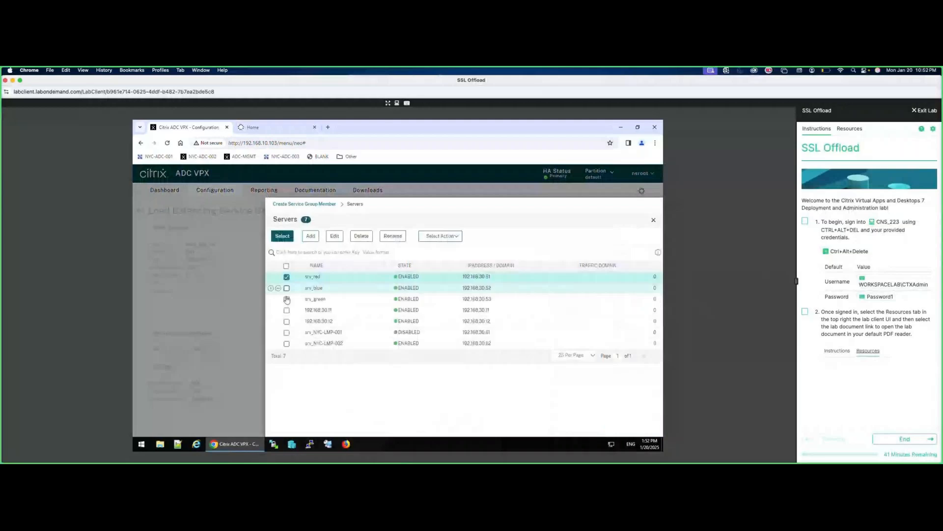
left_click(287, 300)
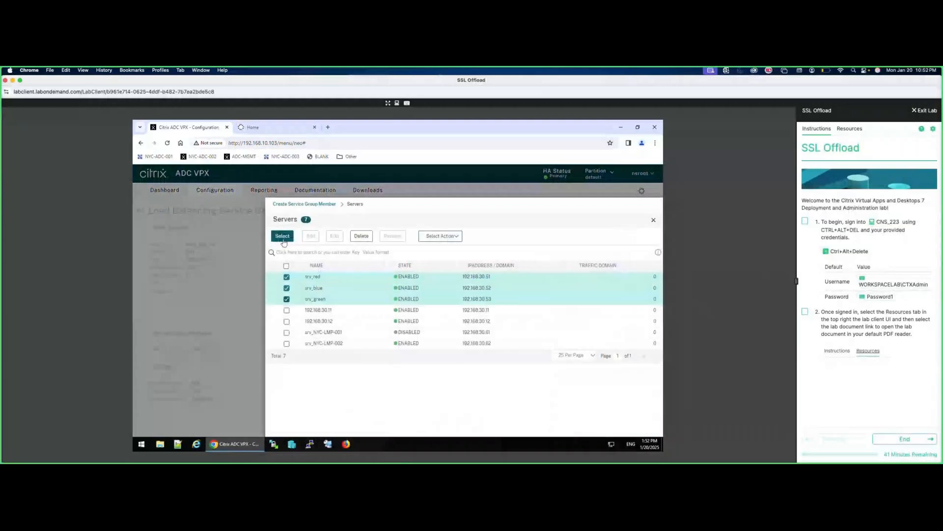
left_click(284, 237)
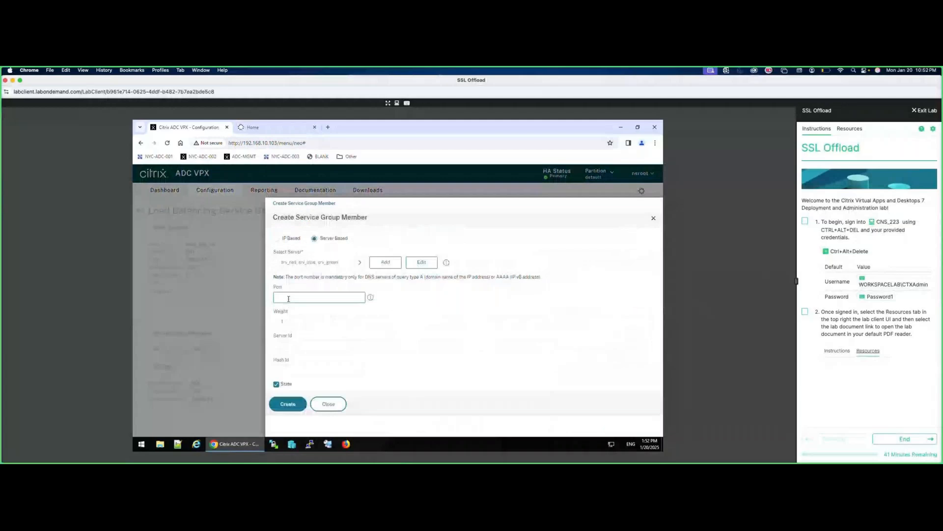
Give the members port 443, create them, and save the running configuration.
type("443")
left_click(289, 407)
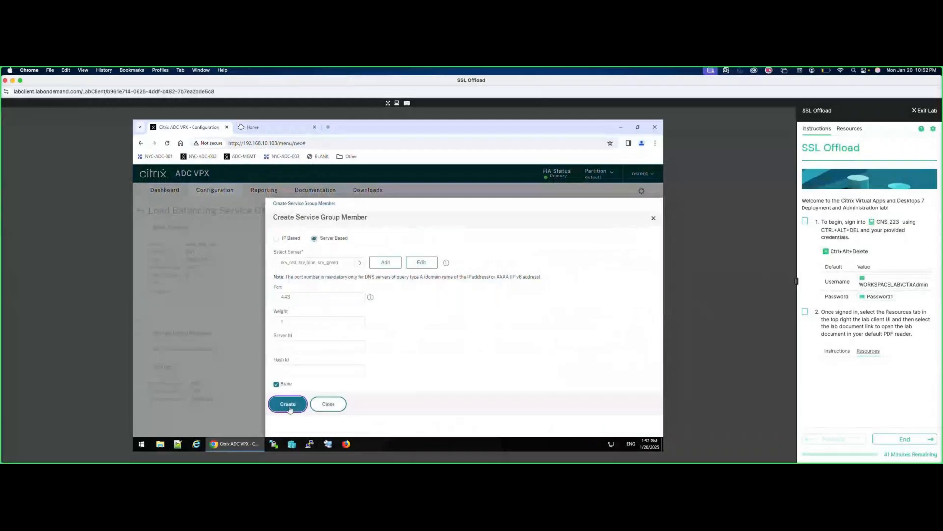
left_click(172, 422)
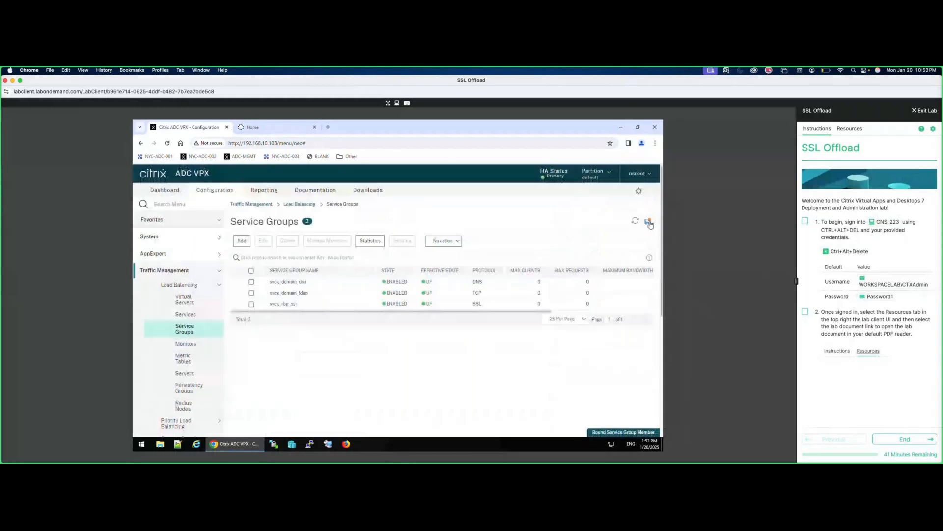
left_click(649, 223)
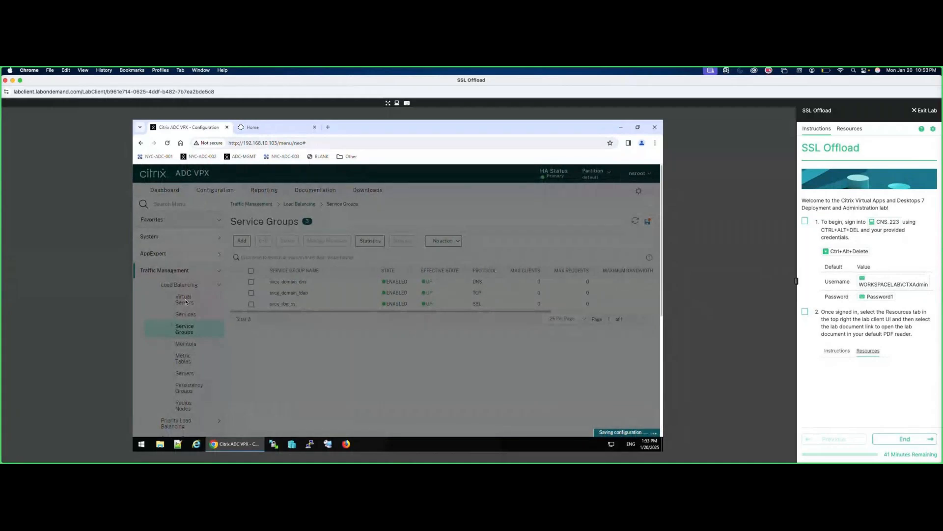
Unbind services svc_red, svc_blue and svc_green from virtual server ssl_vsrv_rbg.
left_click(185, 300)
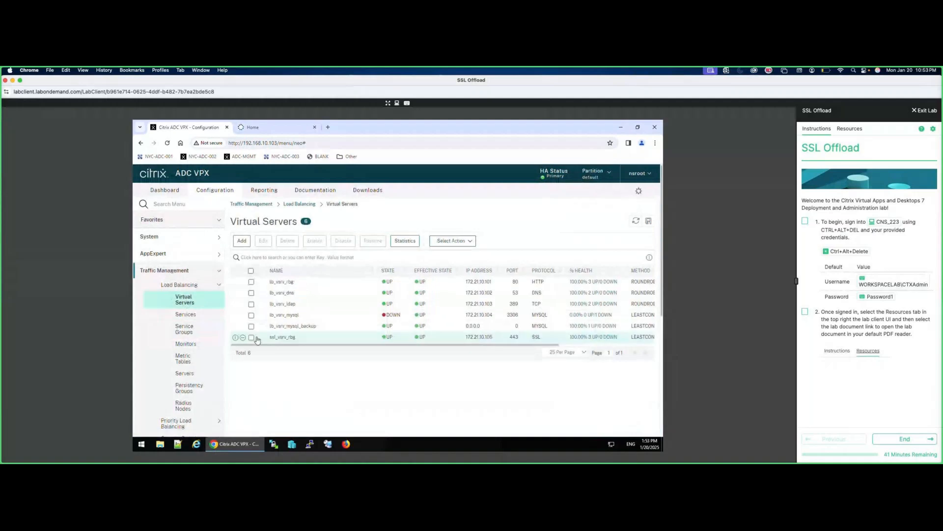
double_click(254, 337)
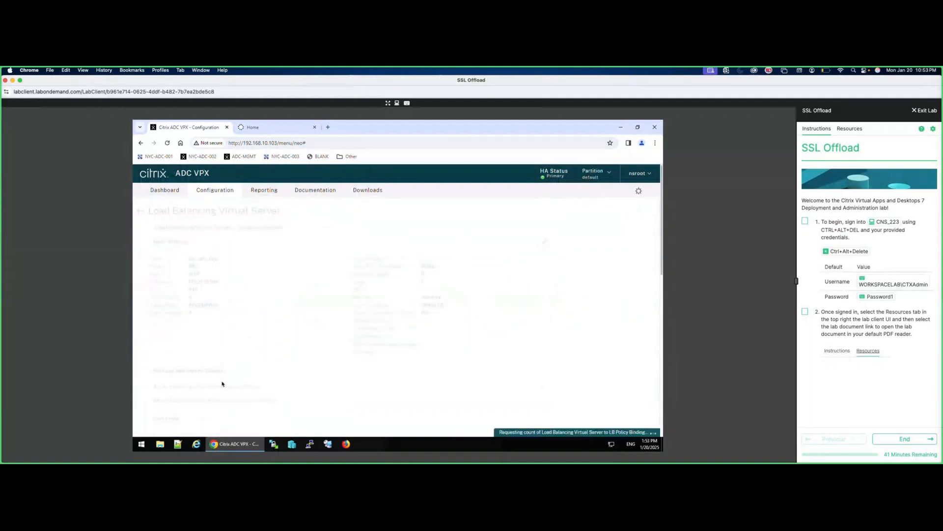
left_click(219, 386)
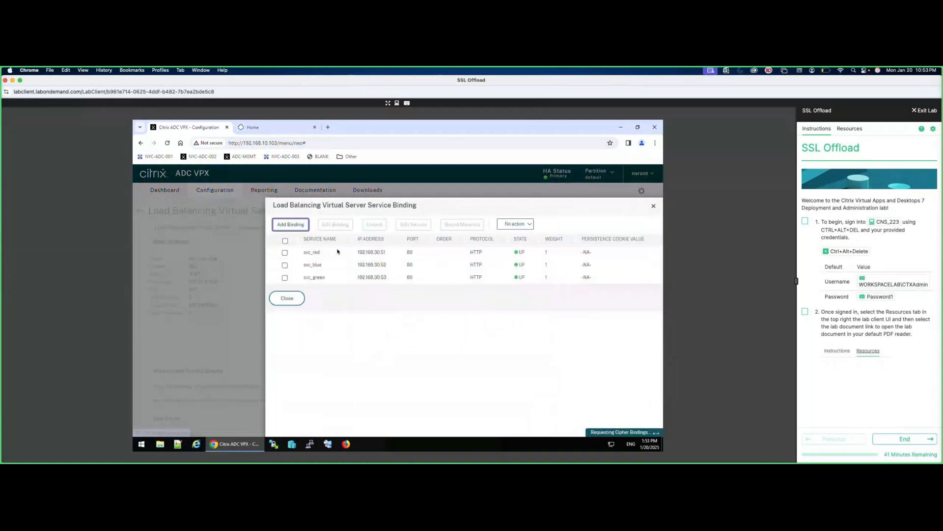
left_click(285, 241)
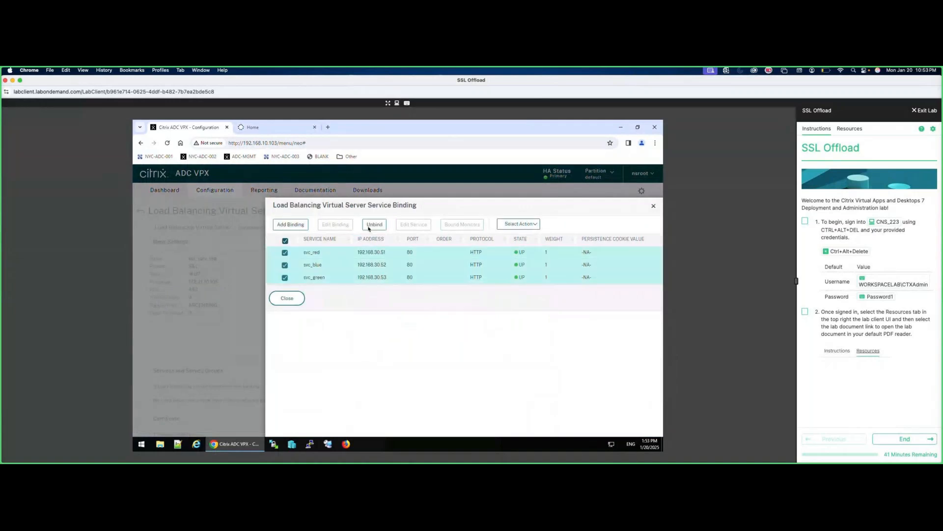
left_click(375, 224)
left_click(436, 331)
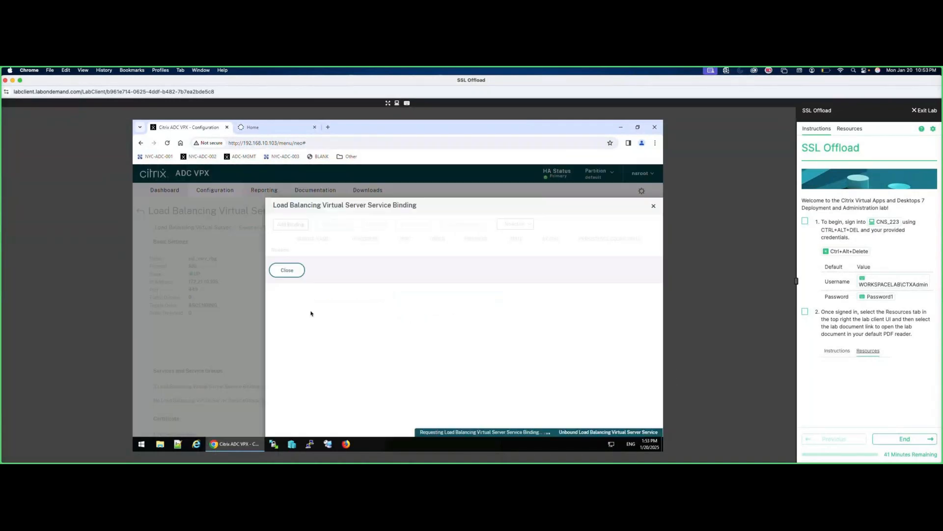
left_click(287, 269)
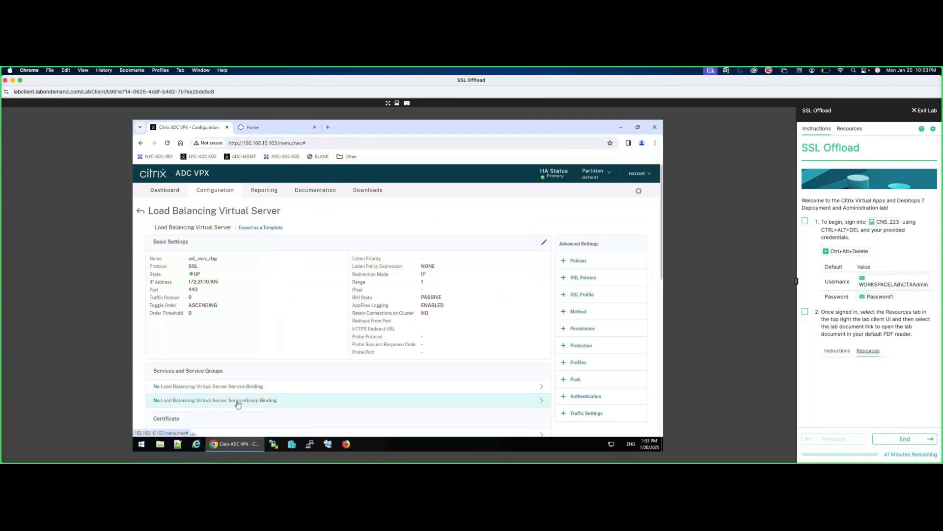
Bind service group svcg_rbg_ssl to ssl_vsrv_rbg and save the running configuration.
left_click(238, 402)
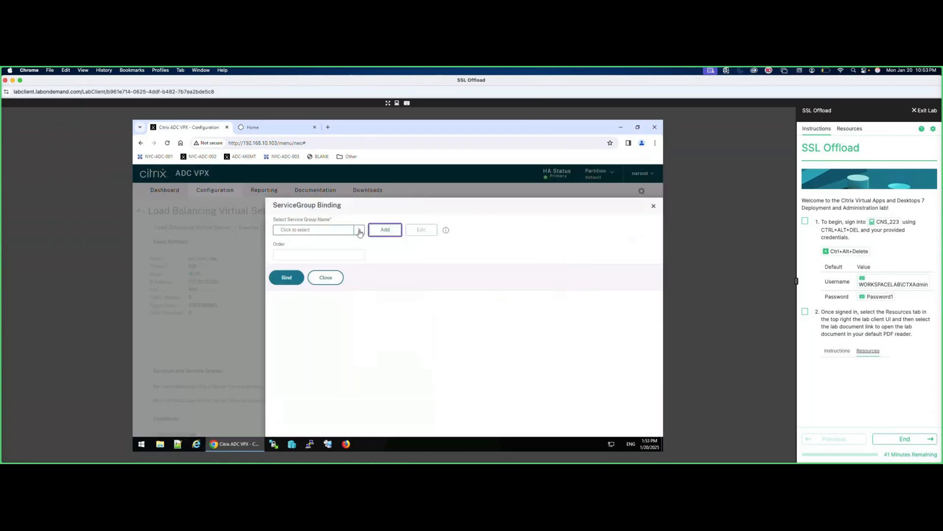
left_click(360, 231)
left_click(284, 299)
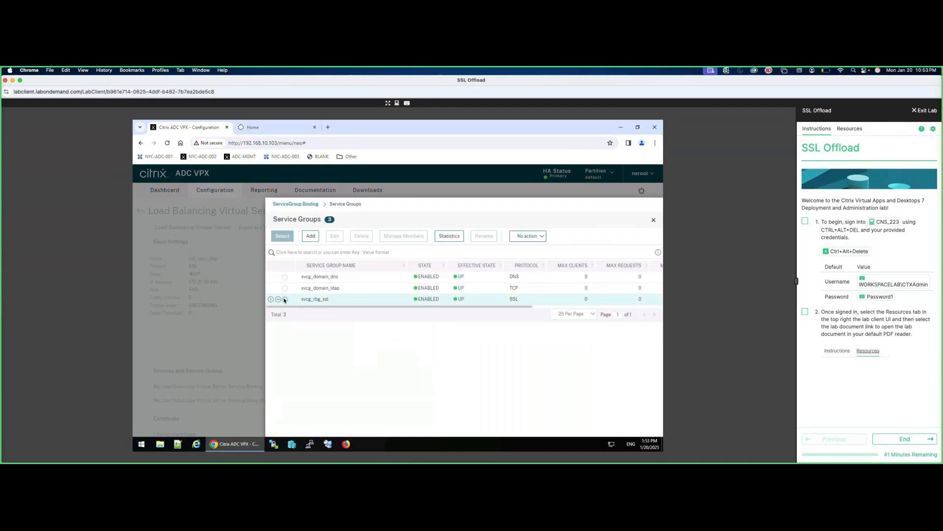
left_click(286, 290)
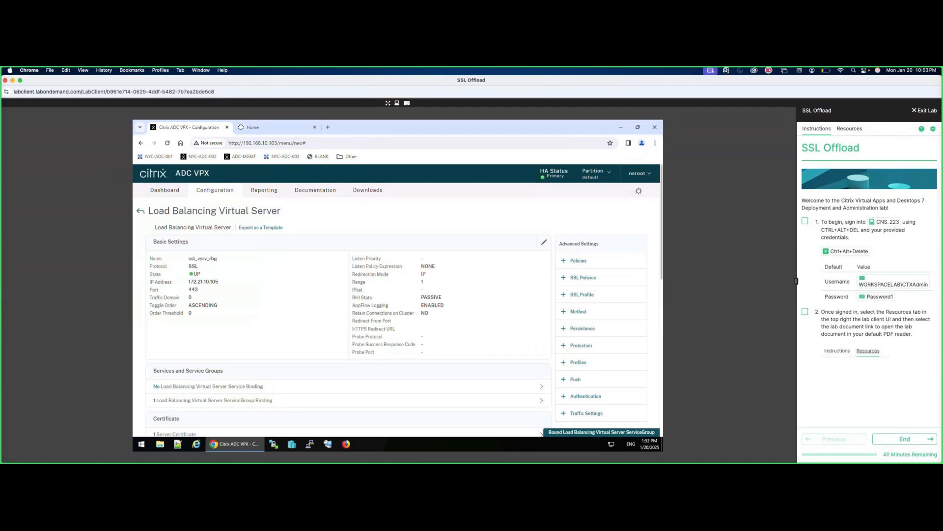
scroll(198, 394, "down", 3)
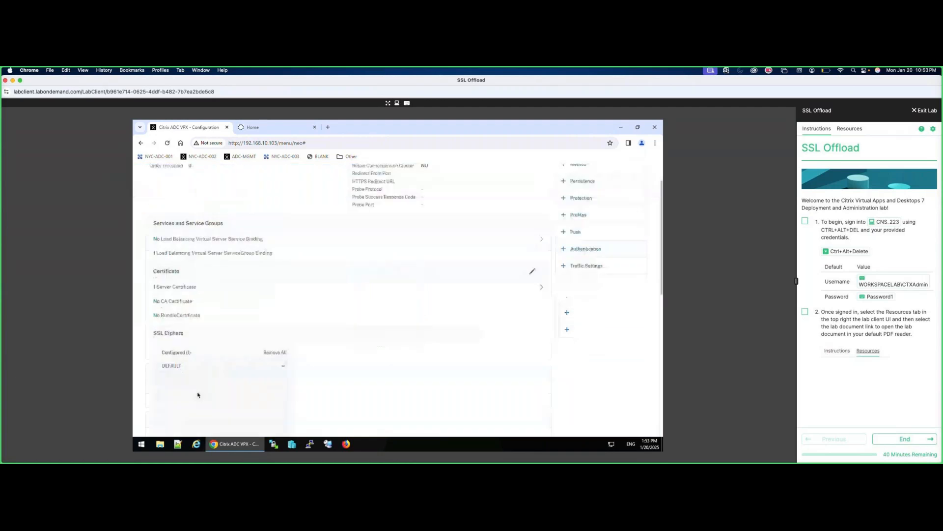
scroll(198, 395, "down", 3)
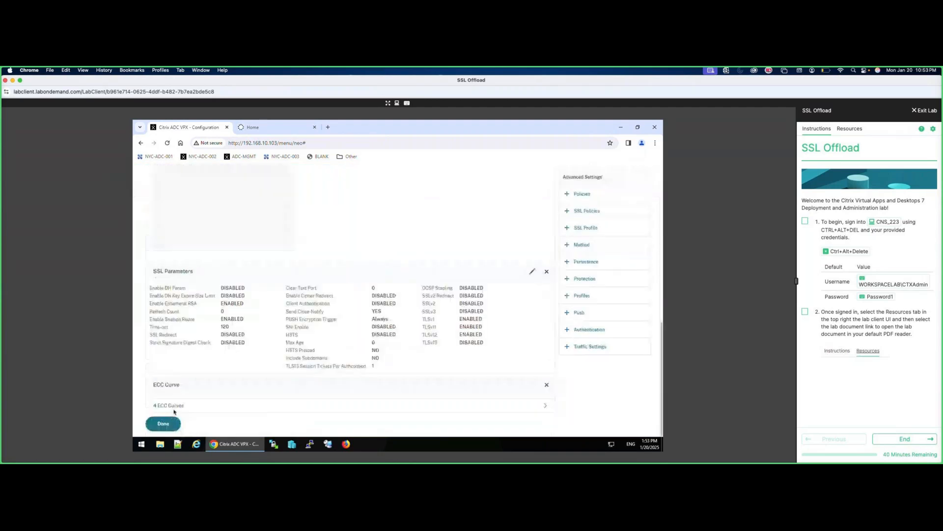
left_click(163, 424)
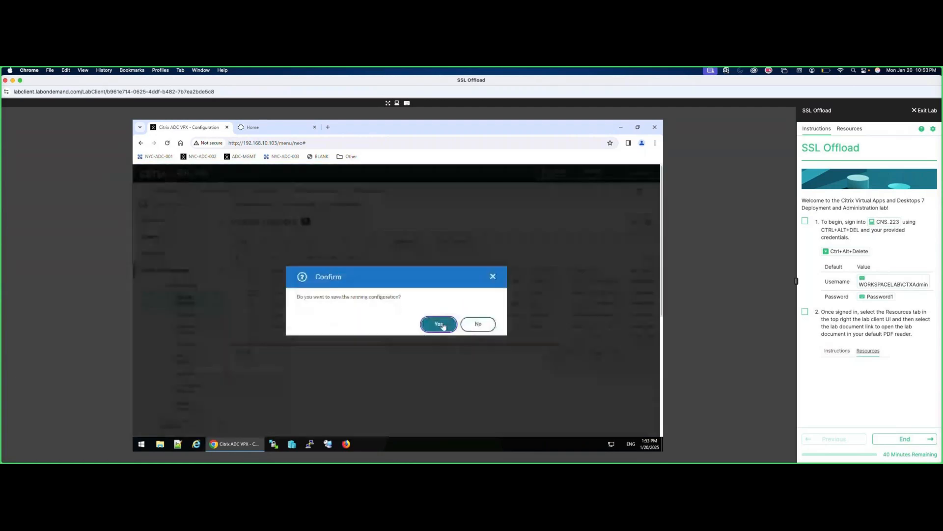
left_click(439, 324)
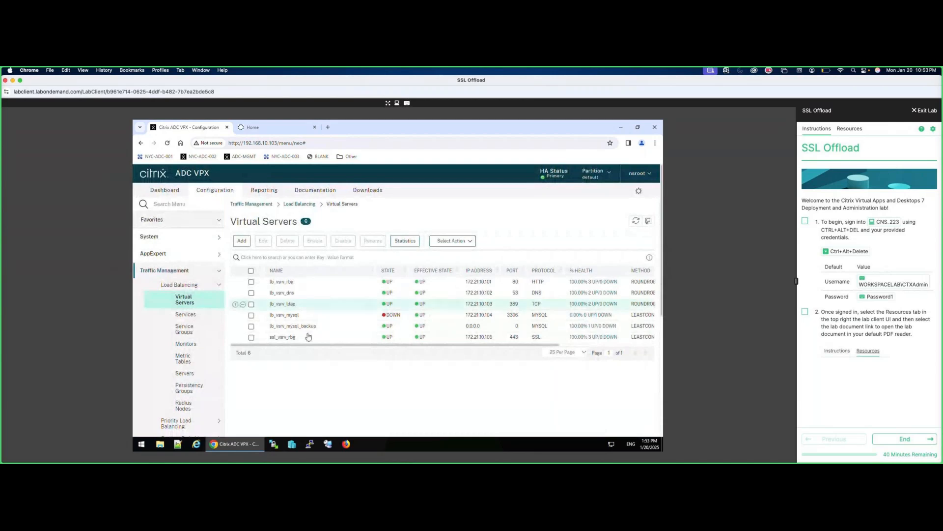
Reload the HTTPS test page several times to see it rotate across the back-end servers.
left_click(253, 127)
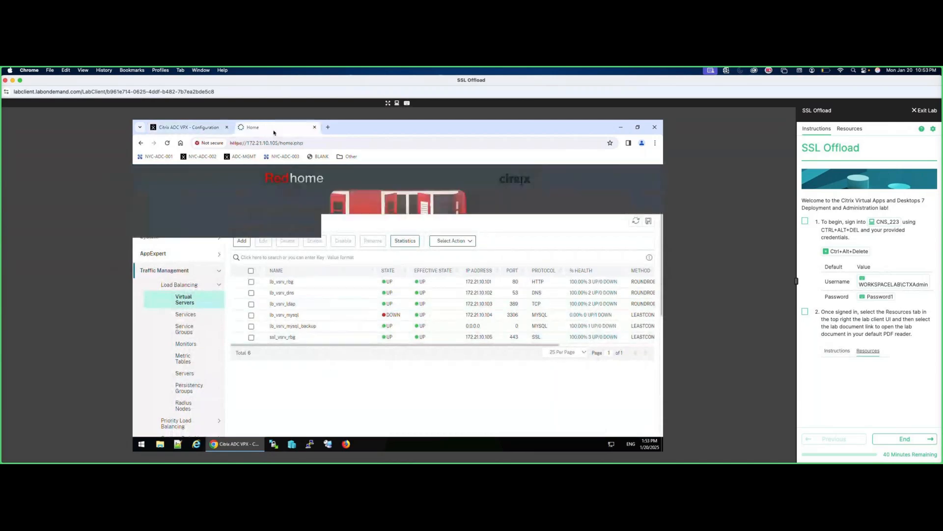
left_click(295, 142)
key("Return")
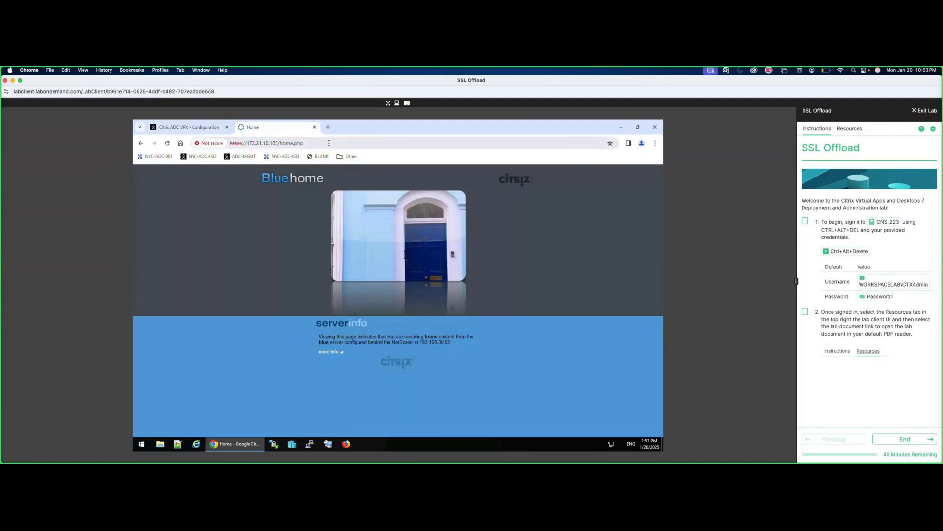
key("F5")
key("F5")
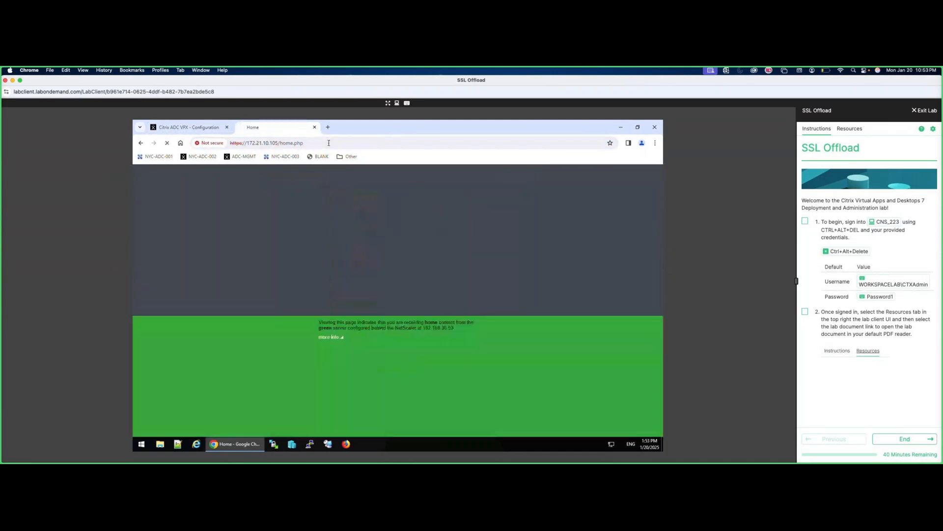
key("F5")
Show ssl_vsrv_rbg statistics and inspect the green server's member row.
left_click(202, 127)
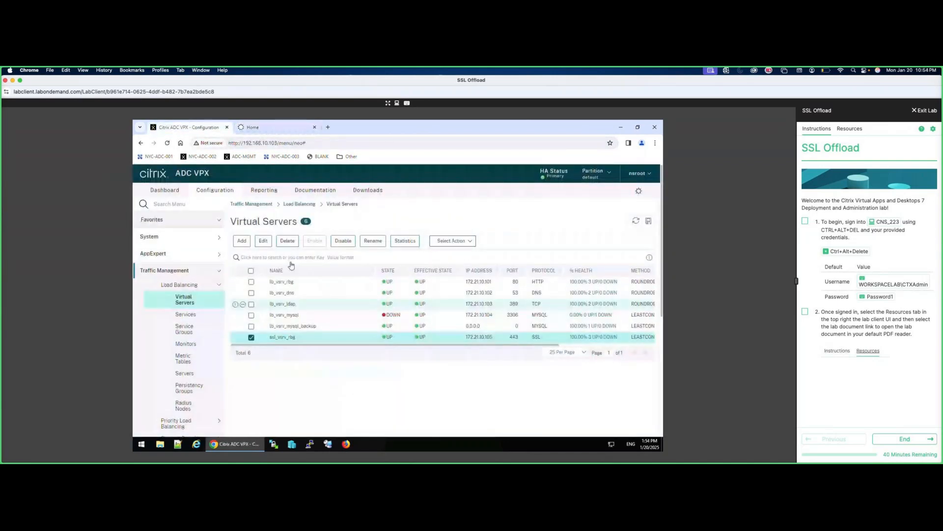
left_click(405, 240)
scroll(327, 356, "down", 10)
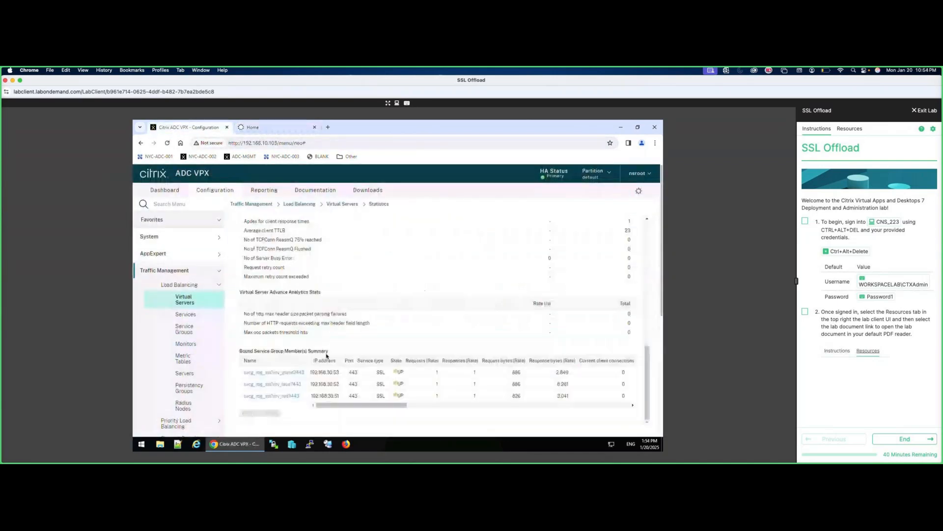
left_click(368, 375)
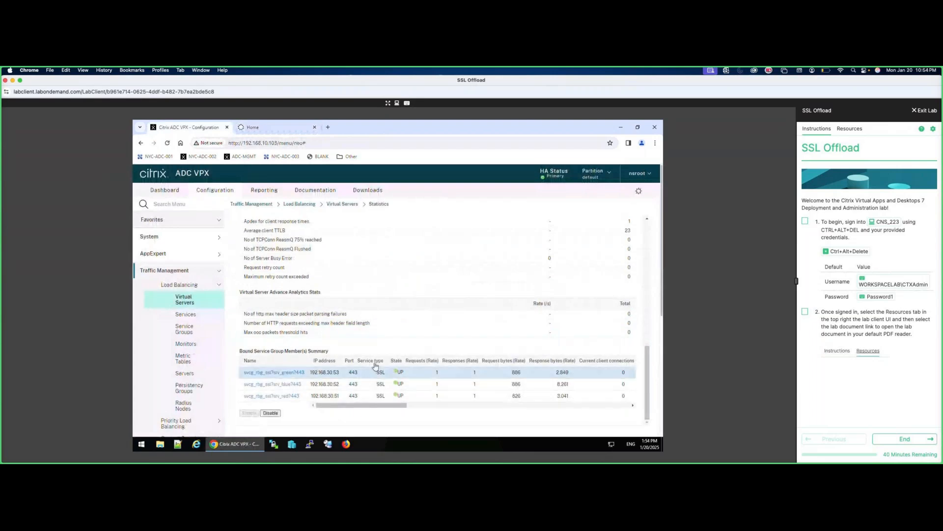
mouse_move(374, 365)
left_click(268, 127)
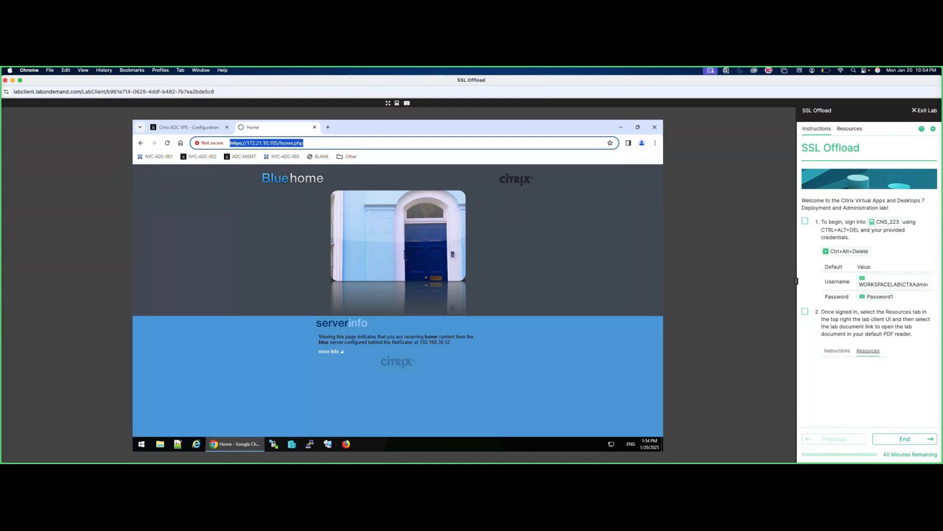
type("http://172.21.10.10")
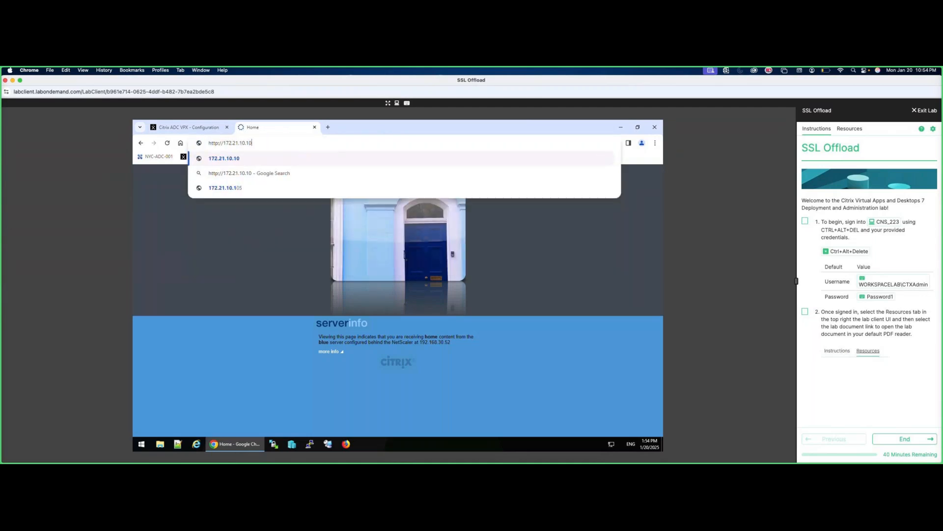
type("5/hom")
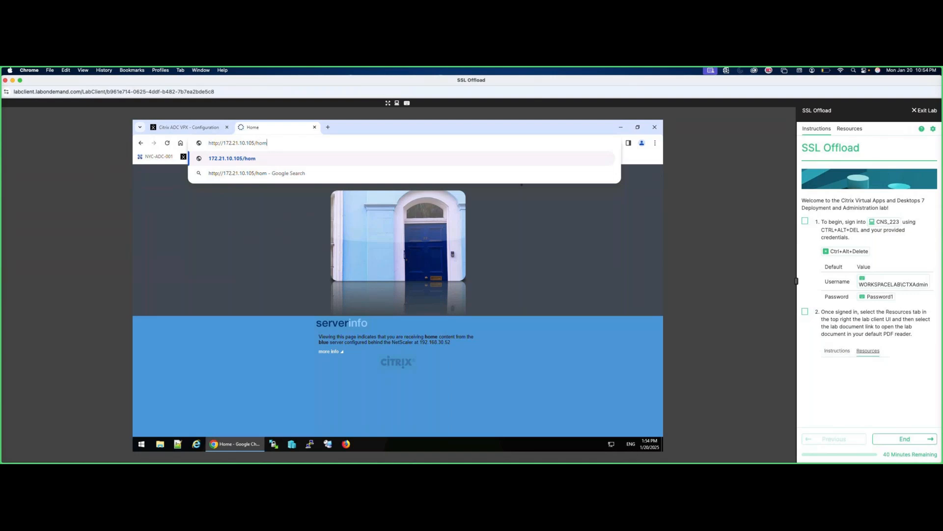
type("e.php")
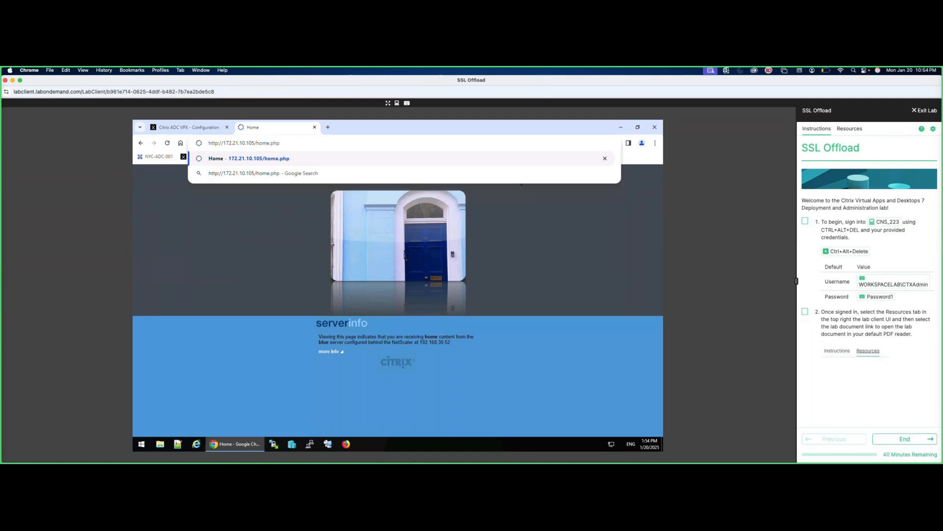
key("Return")
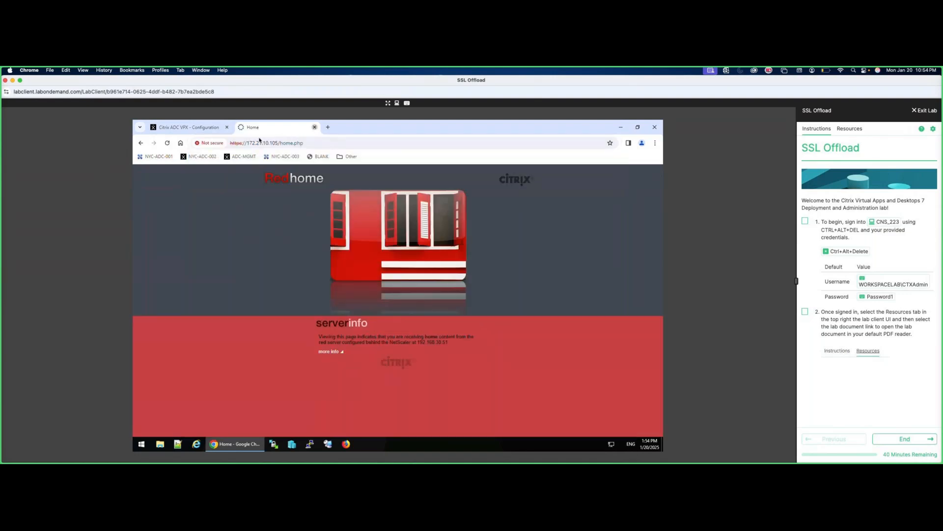
middle_click(241, 129)
left_click(240, 127)
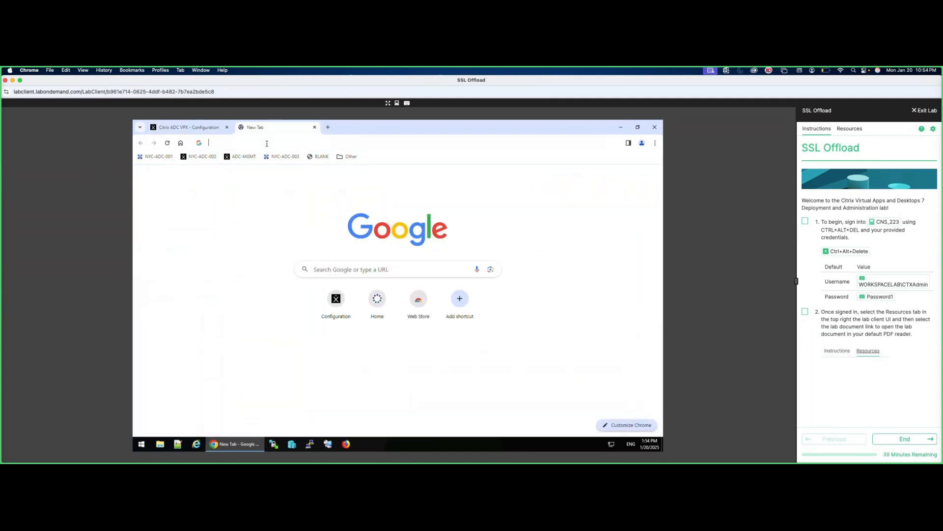
type("http://172")
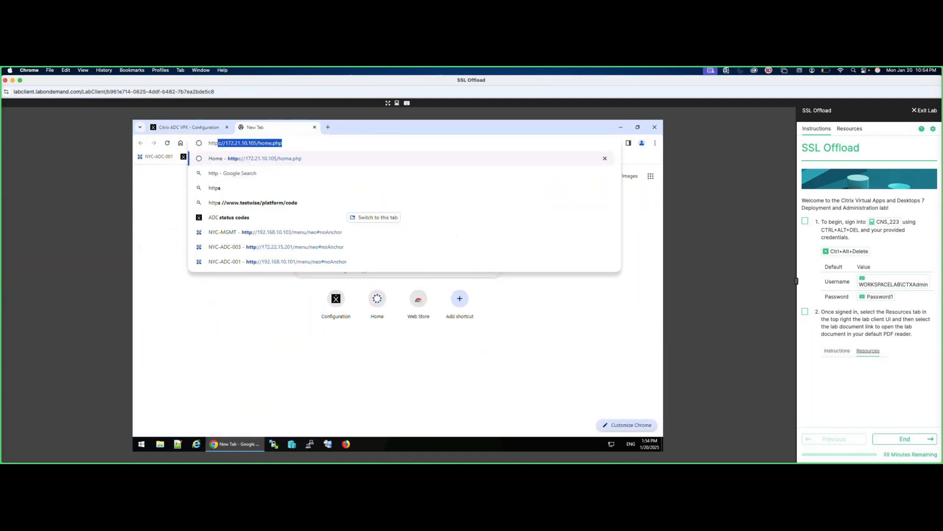
type(".21.10.105")
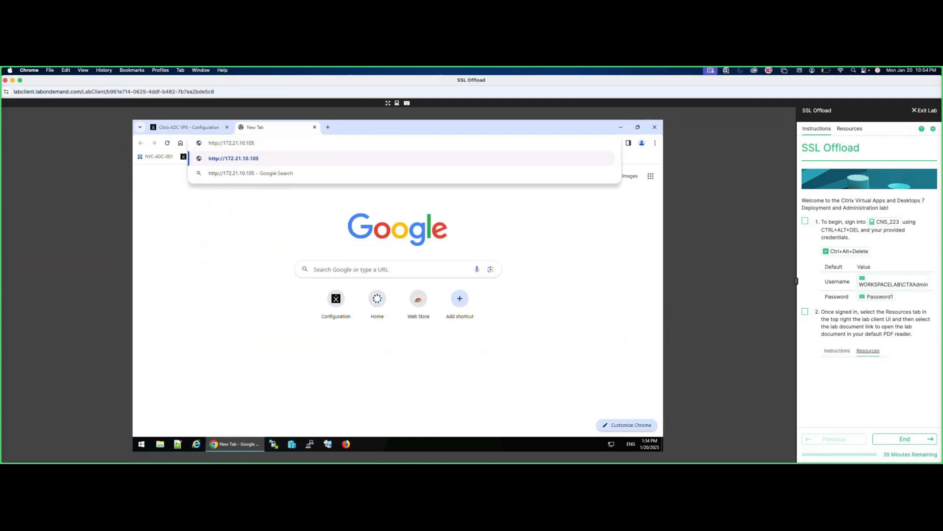
type("/home.php")
key("Return")
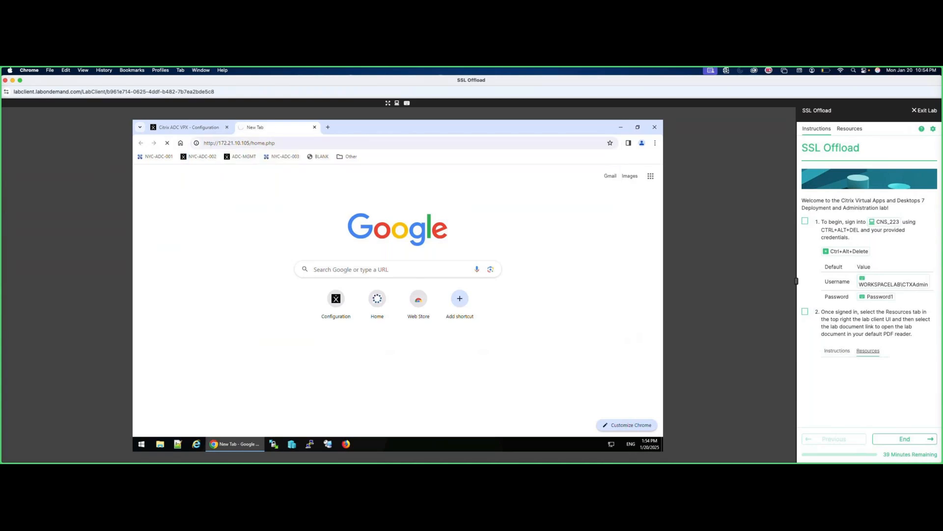
left_click(188, 129)
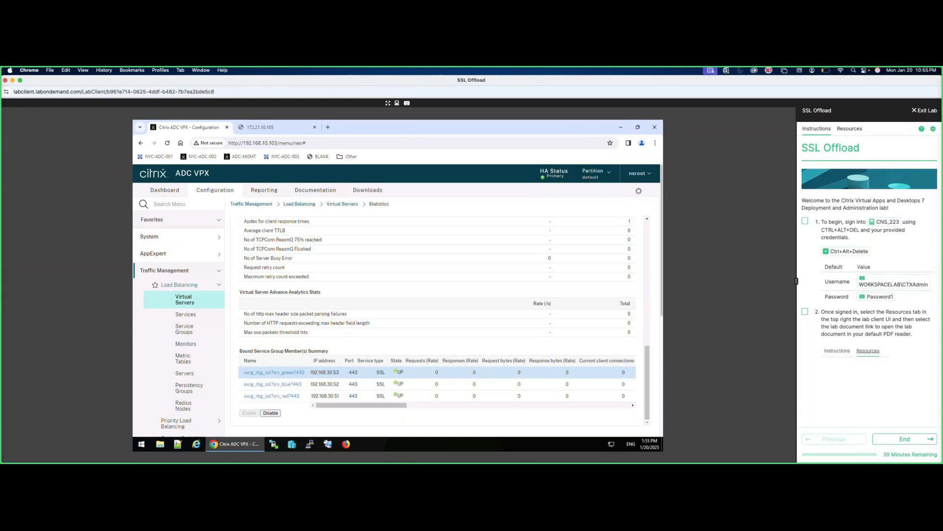
Add HTTP virtual server lb_vsrv_rbg_sslredirect at 172.21.10.105:80 without binding any services.
left_click(182, 305)
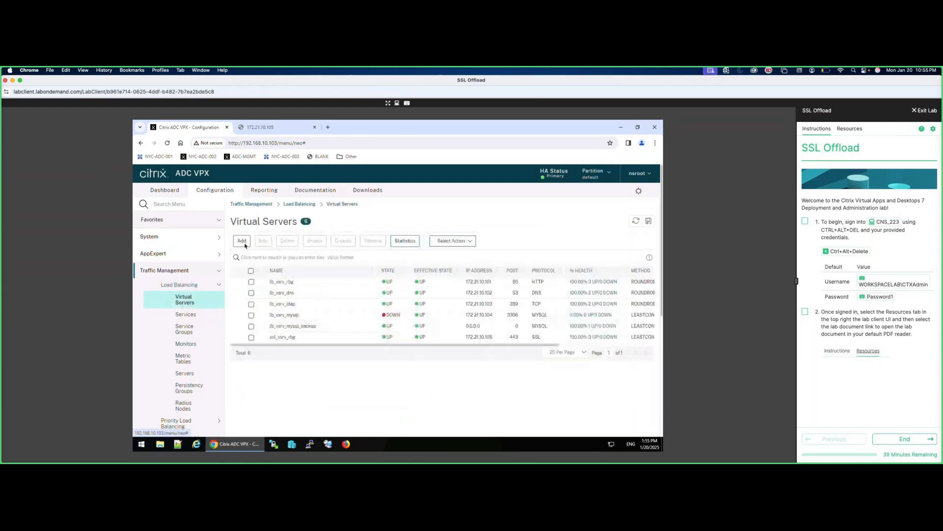
left_click(241, 241)
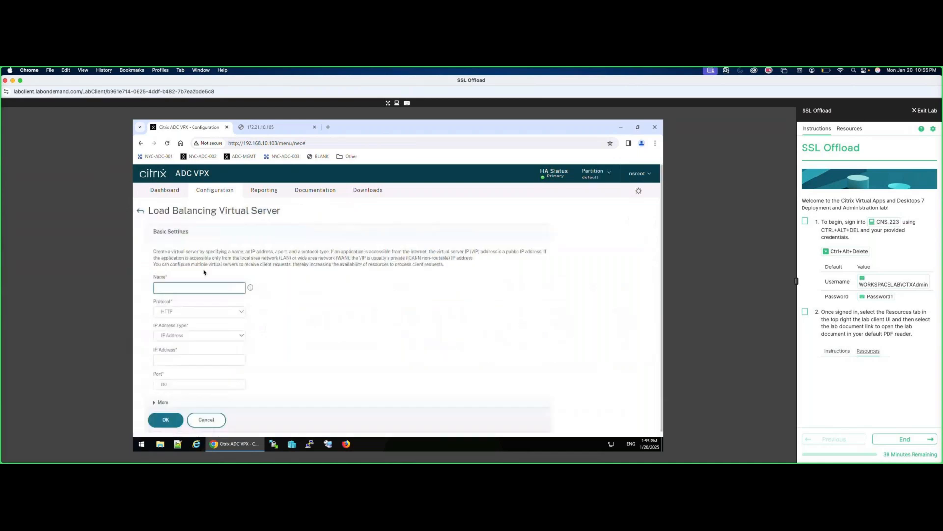
type("lb_vsrv_rbg_sslredirect")
left_click(195, 360)
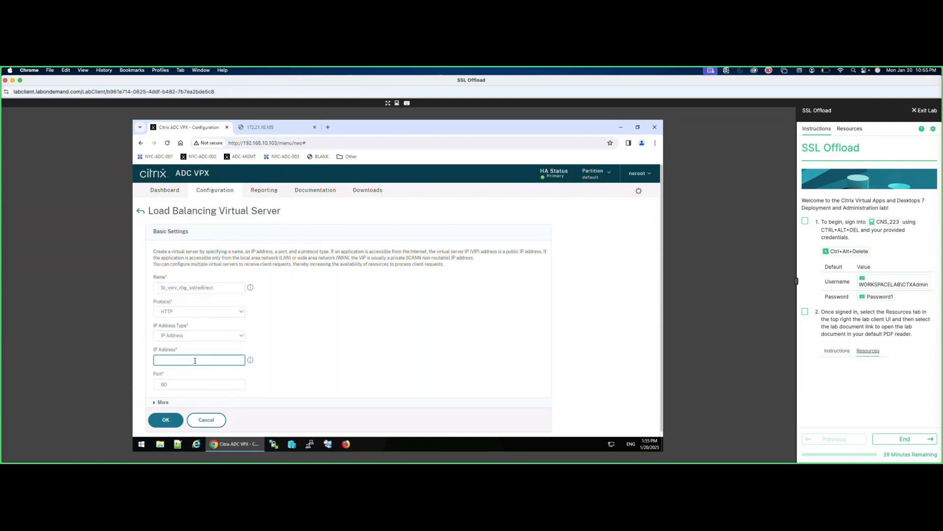
type("172.21.10.105")
left_click(166, 420)
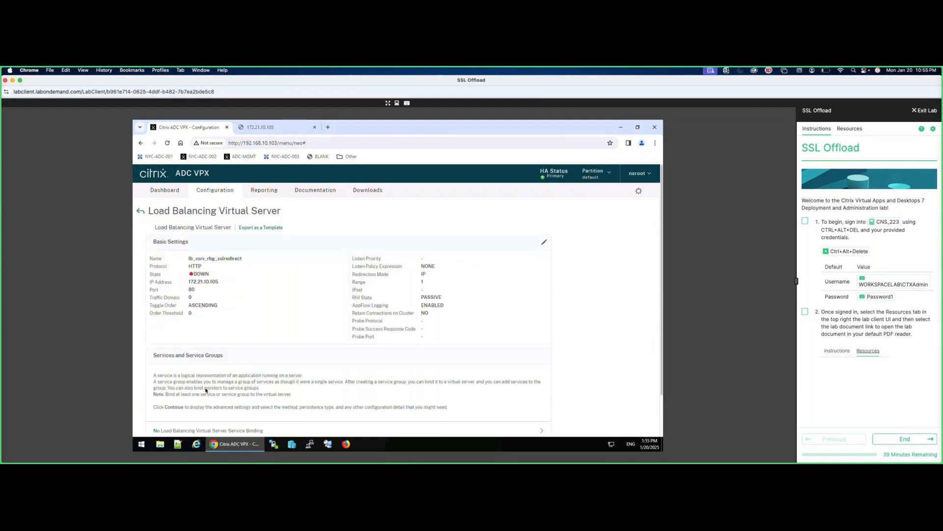
scroll(205, 390, "down", 1)
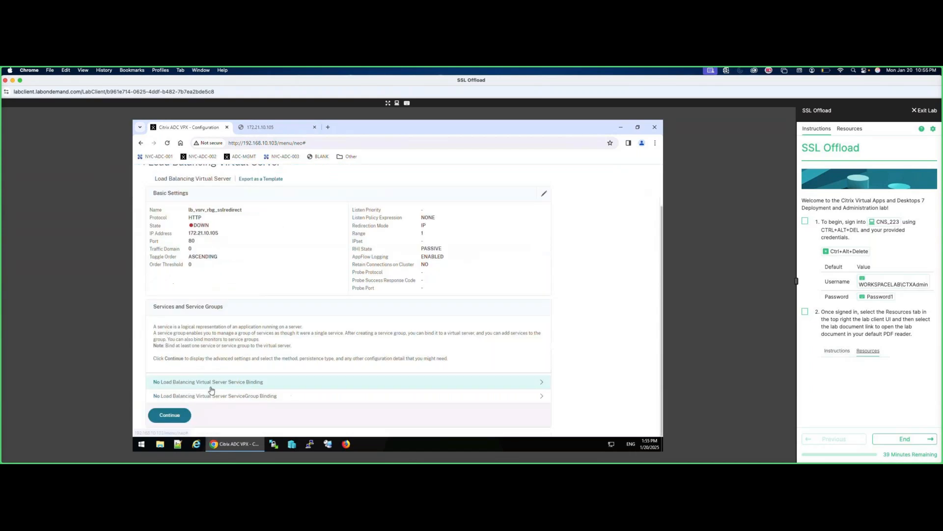
left_click(179, 417)
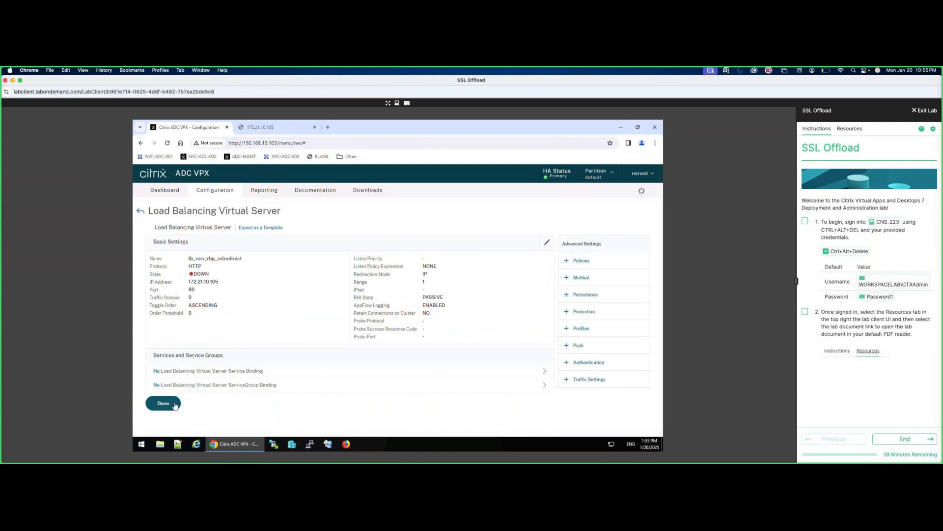
left_click(163, 403)
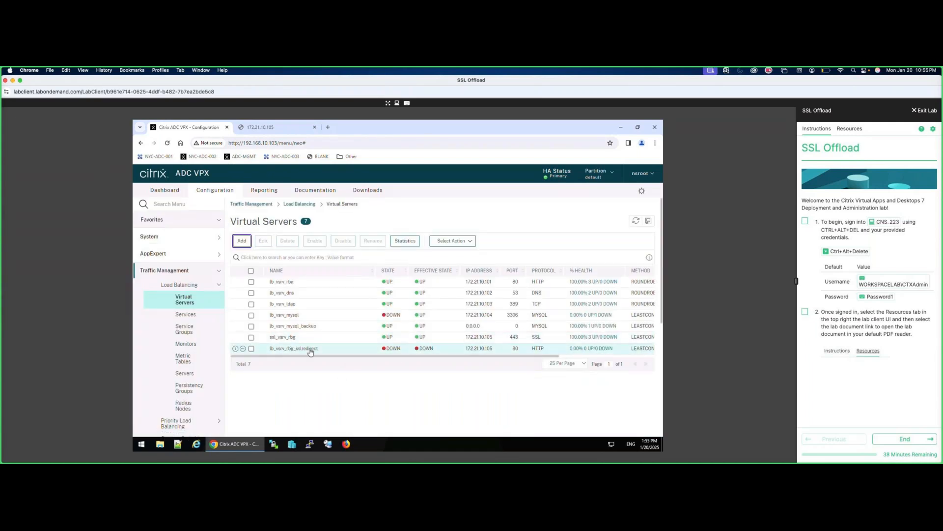
left_click(251, 349)
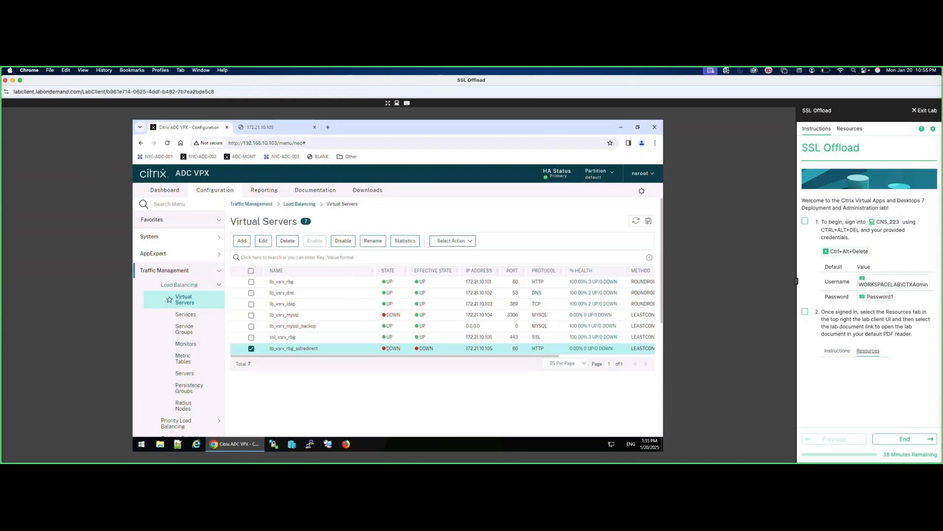
left_click(264, 240)
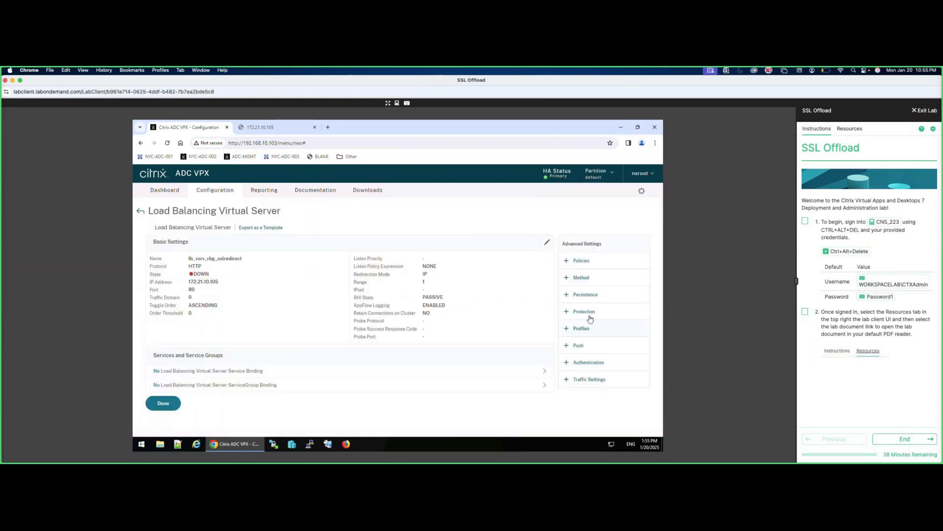
left_click(589, 316)
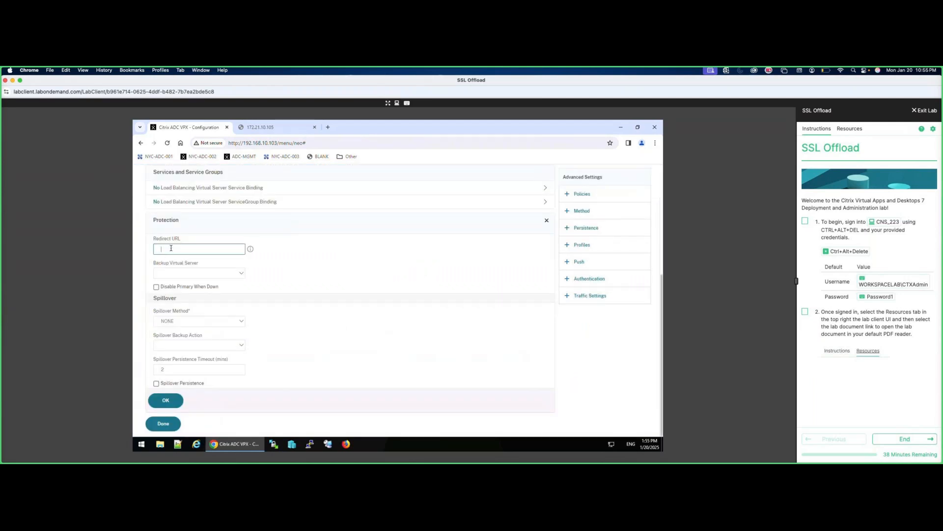
type("https://172.21.10.105/home.php")
left_click(173, 402)
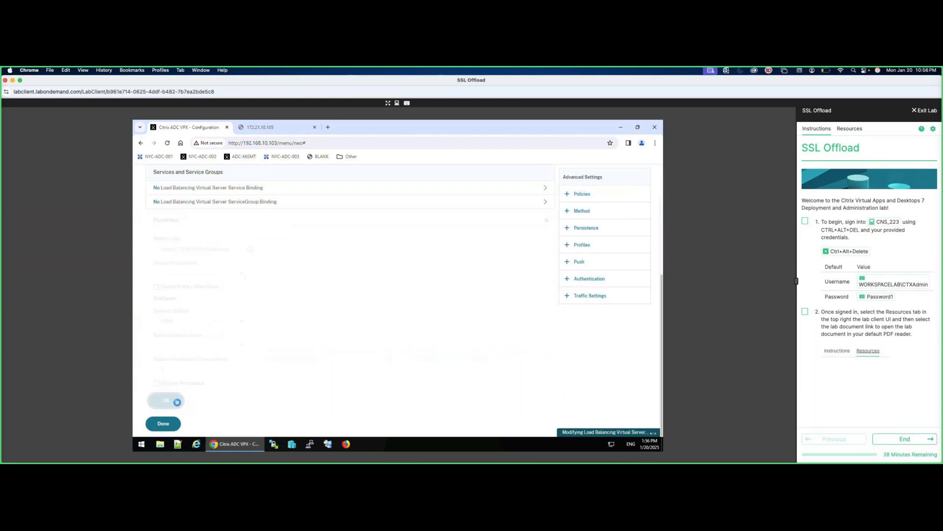
left_click(163, 423)
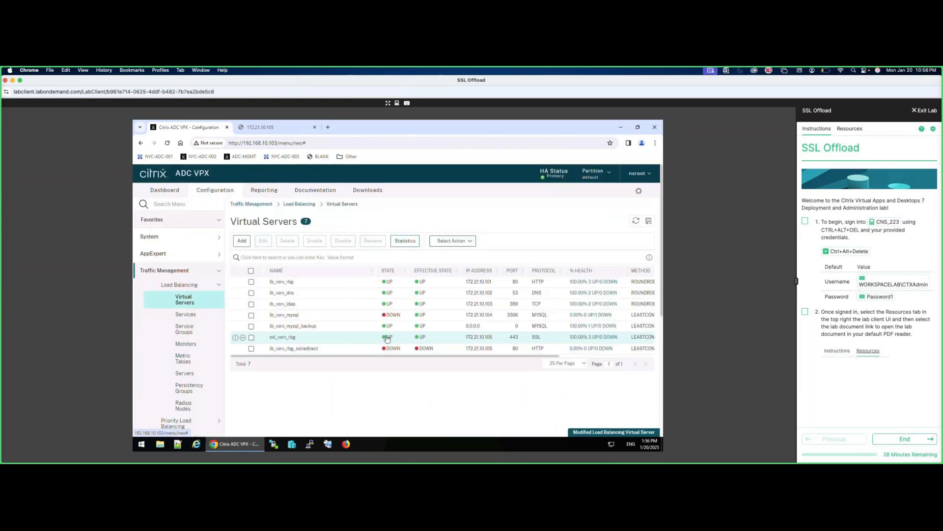
left_click(648, 220)
left_click(439, 324)
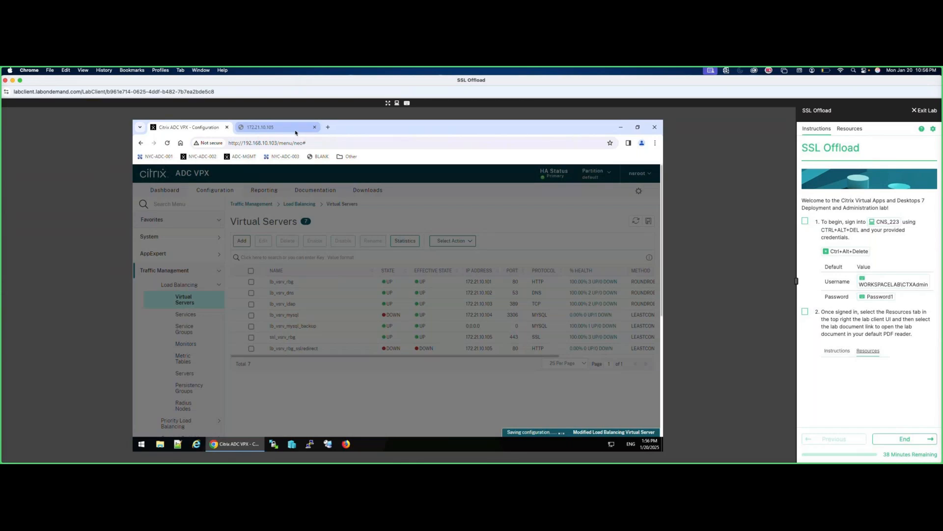
Reload the 172.21.10.105 address to get the Redhome page over HTTPS, then return to the ADC tab.
left_click(268, 127)
left_click(295, 143)
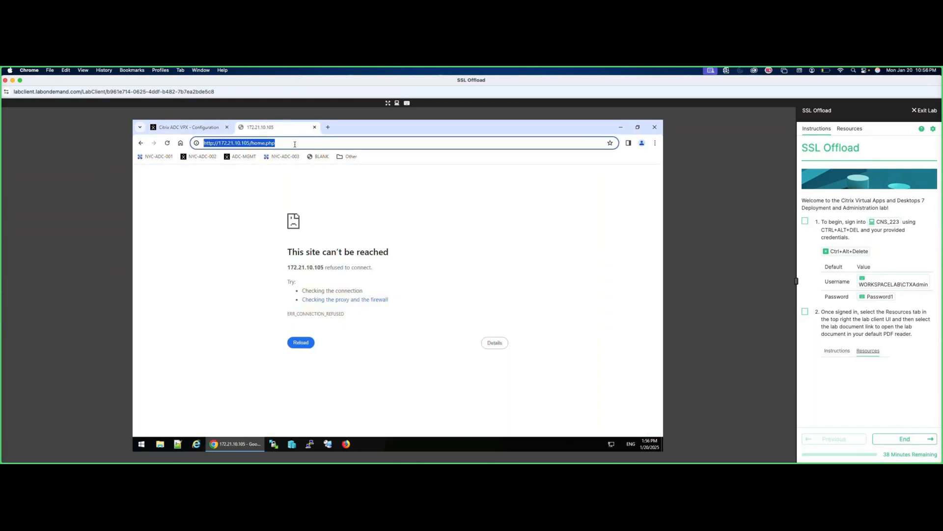
type("https://172.21.10.105/home.php")
key("Return")
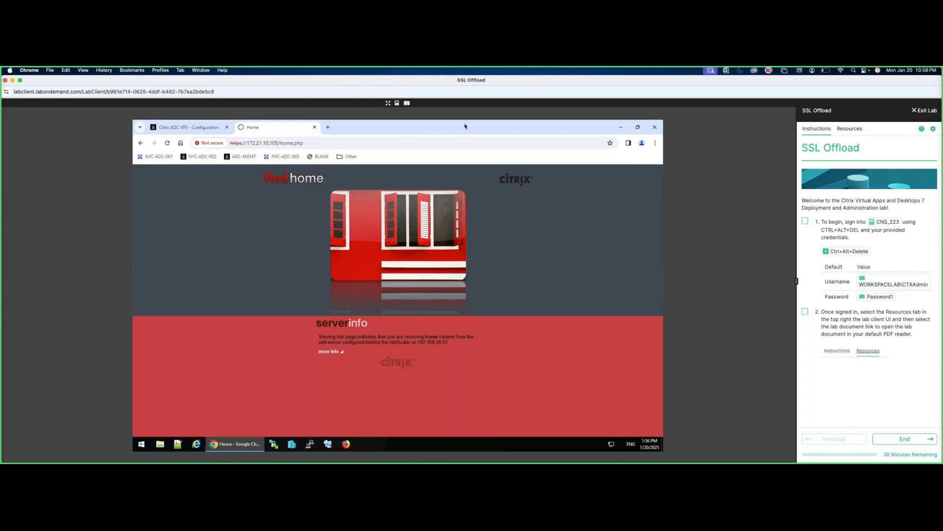
key("ctrl+shift+Tab")
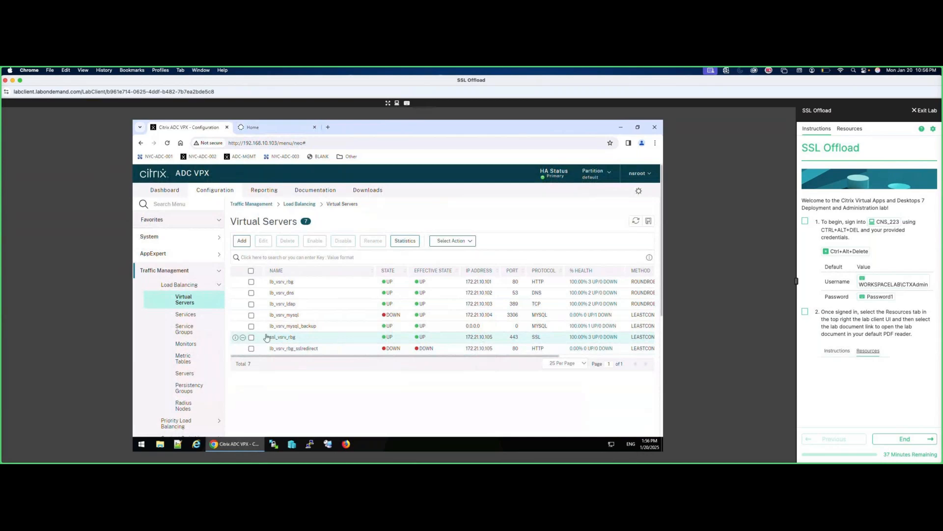
double_click(287, 350)
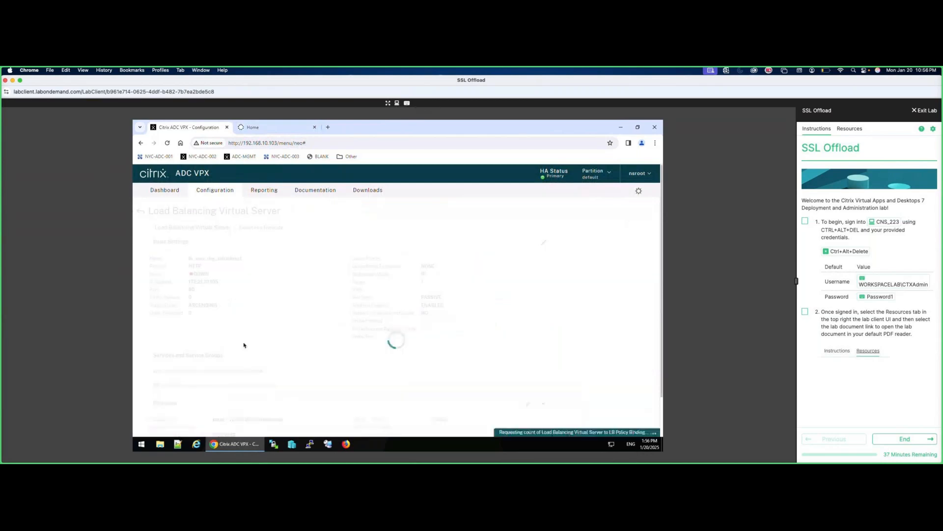
scroll(226, 362, "down", 1)
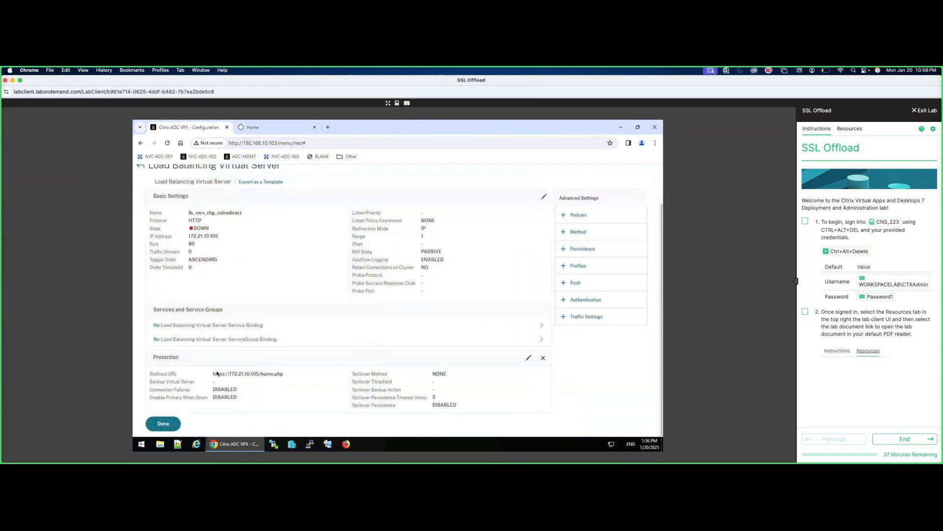
left_click_drag(213, 373, 291, 373)
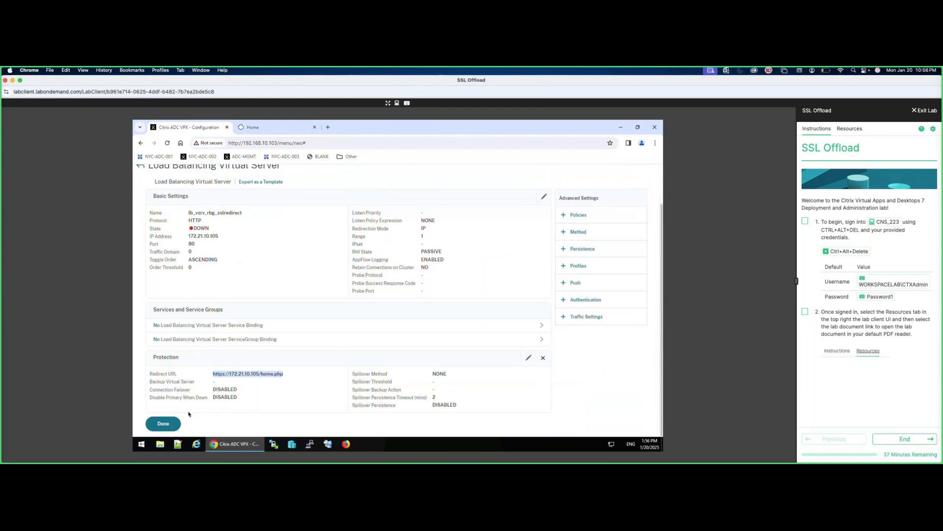
left_click(173, 424)
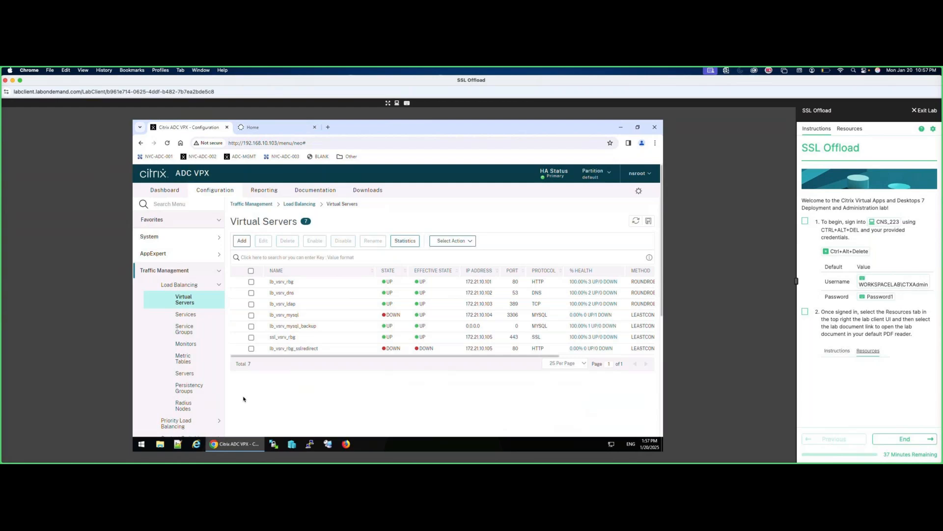
End the SSL Offload lab through Exit Lab > End Lab and close the lab window.
left_click(922, 111)
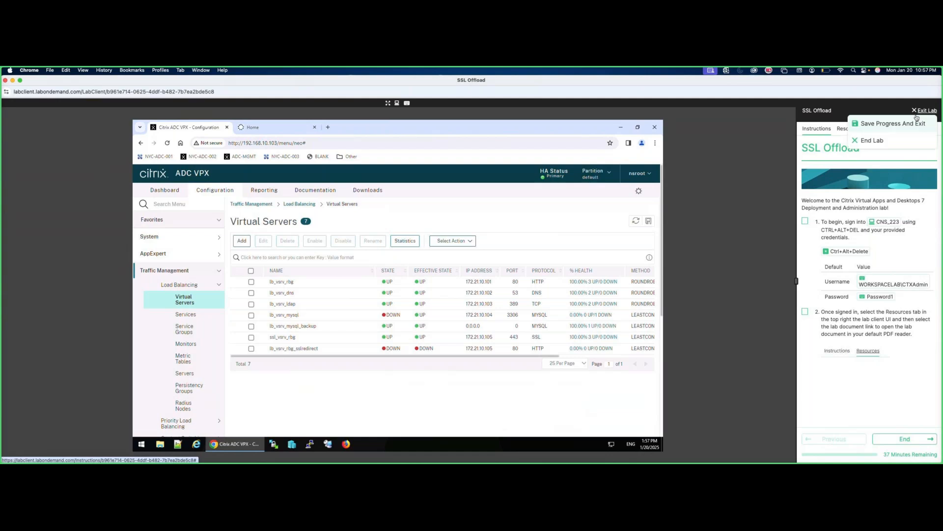
left_click(879, 141)
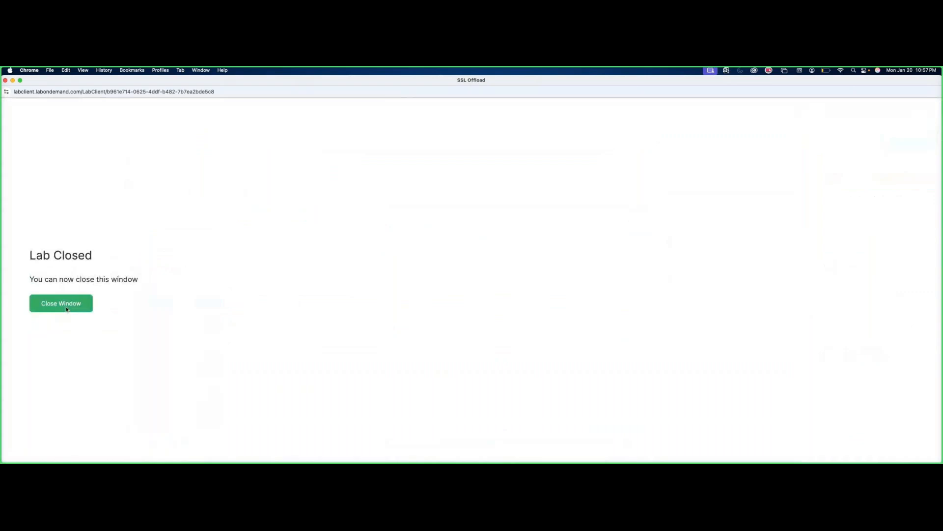
left_click(66, 309)
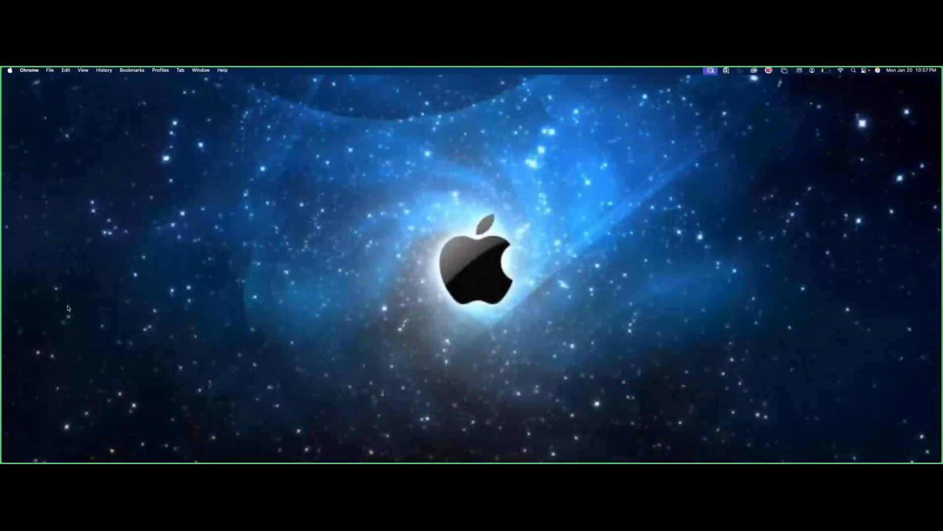
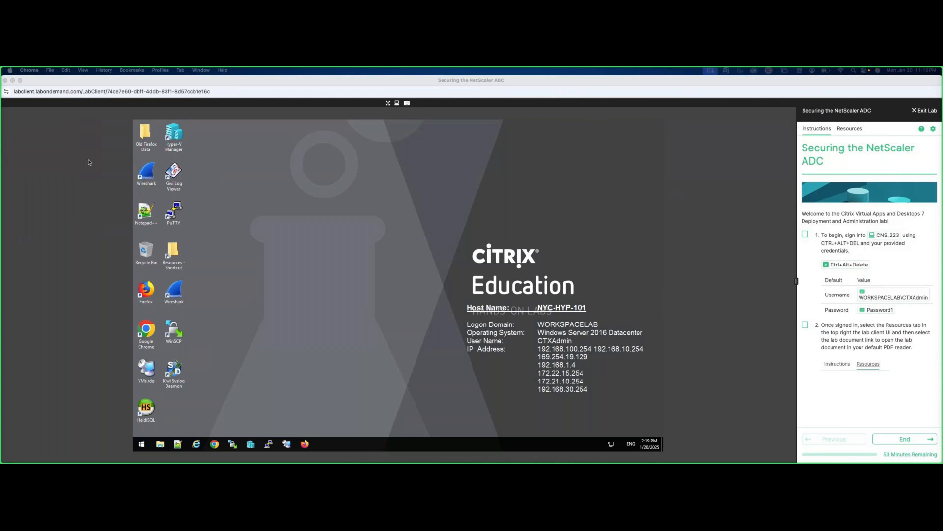
Focus the NYC-HYP-101 lab VM's Windows desktop in the lab client.
left_click(147, 337)
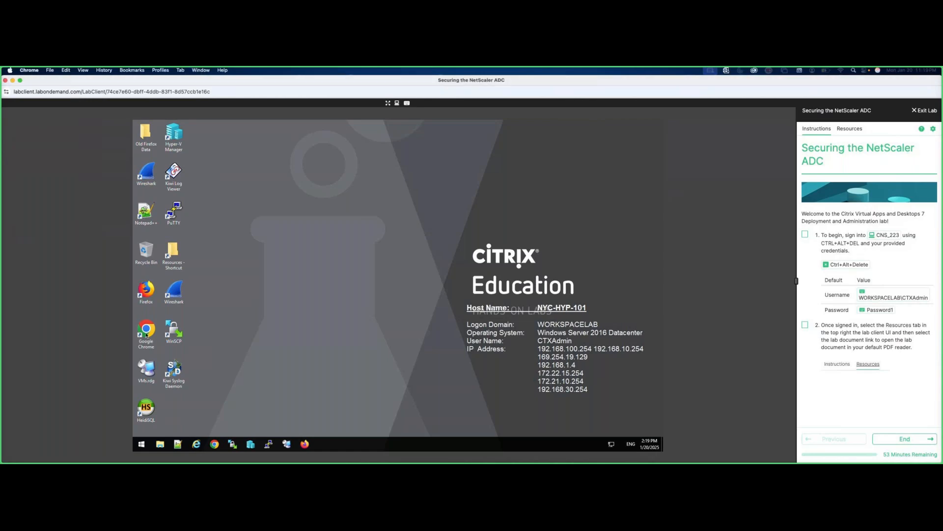
Open the ADC-MGMT console in Chrome and sign in as nsroot with the account password.
double_click(147, 337)
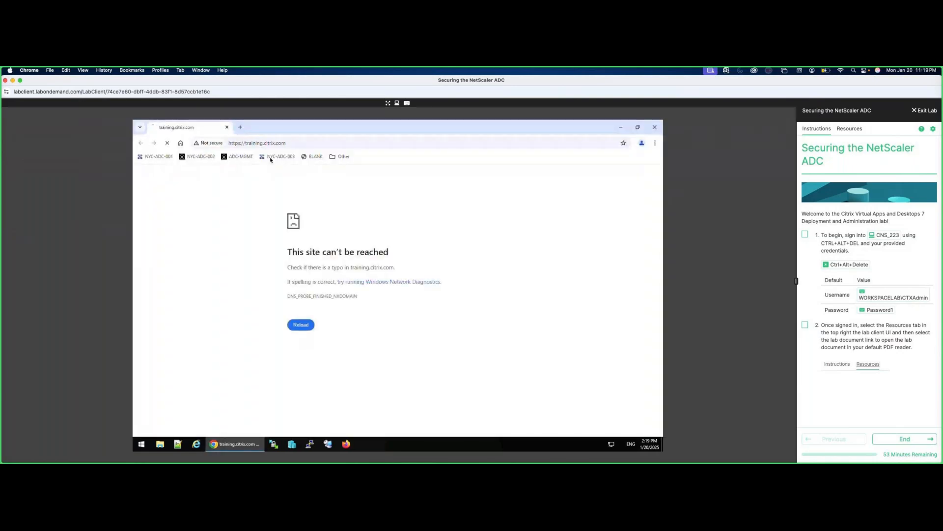
left_click(241, 157)
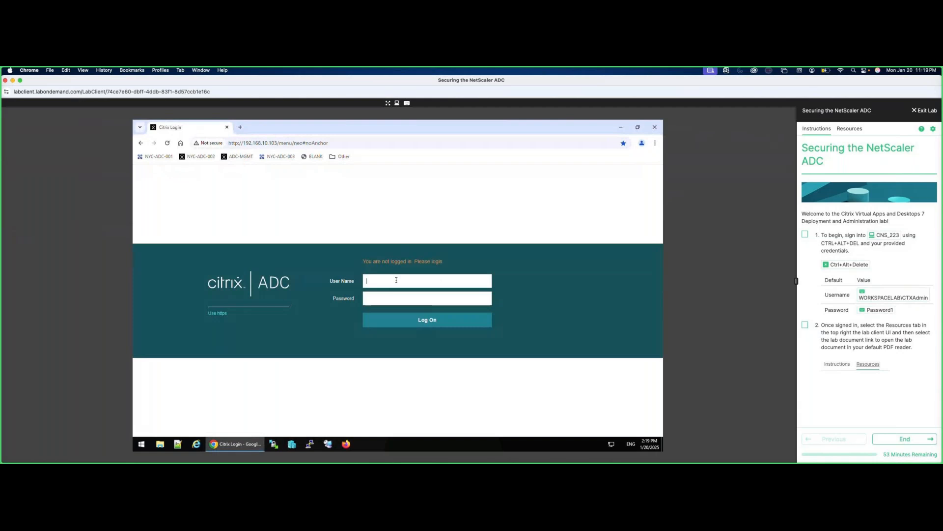
type("nsroot")
key("Tab")
type("Password1")
key("Return")
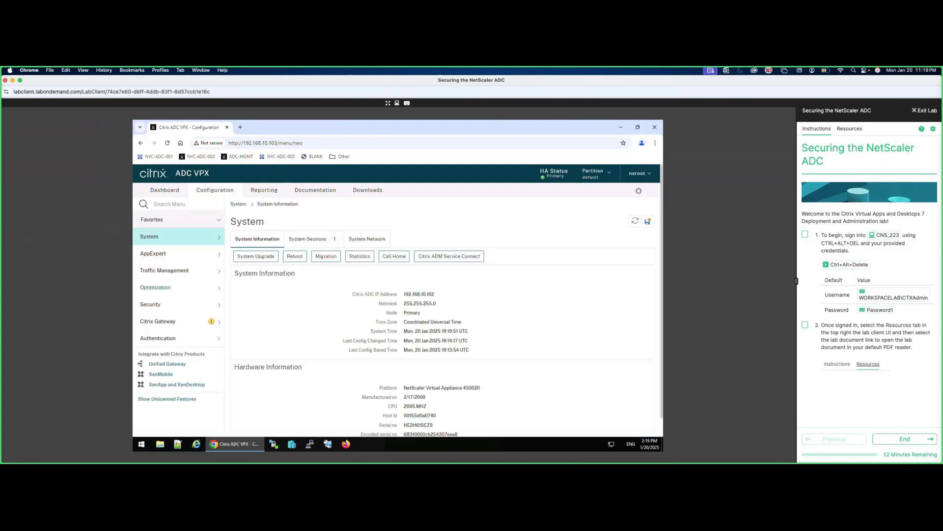
Expand System in the navigation and go to User Administration.
left_click(158, 242)
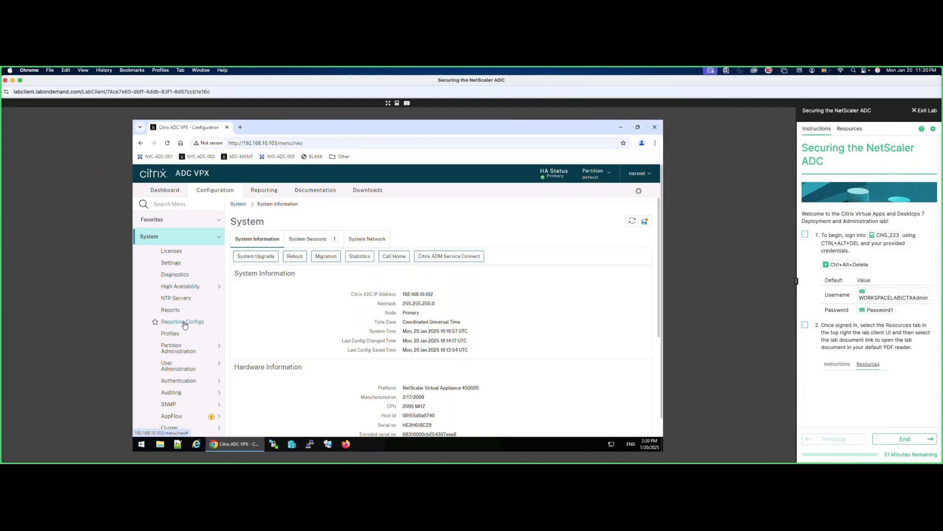
left_click(177, 368)
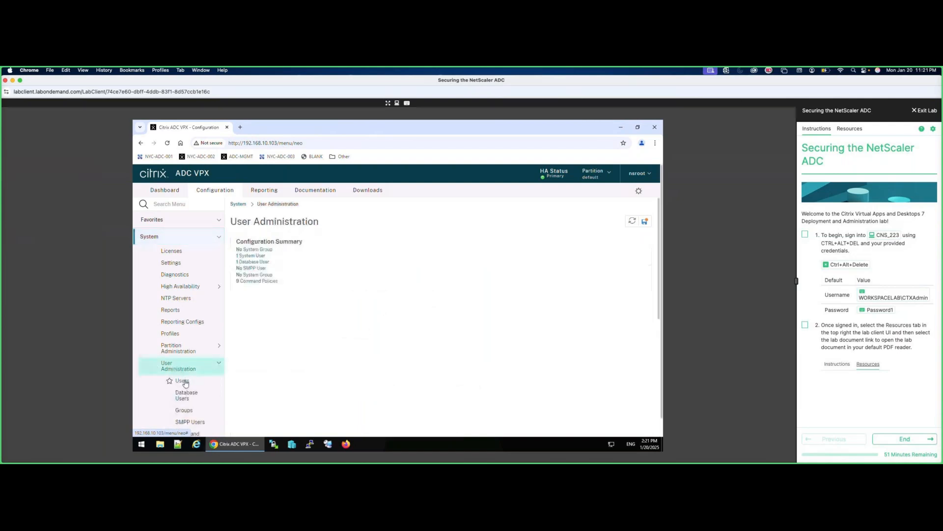
Add system user testuser, entering and confirming its password.
left_click(183, 382)
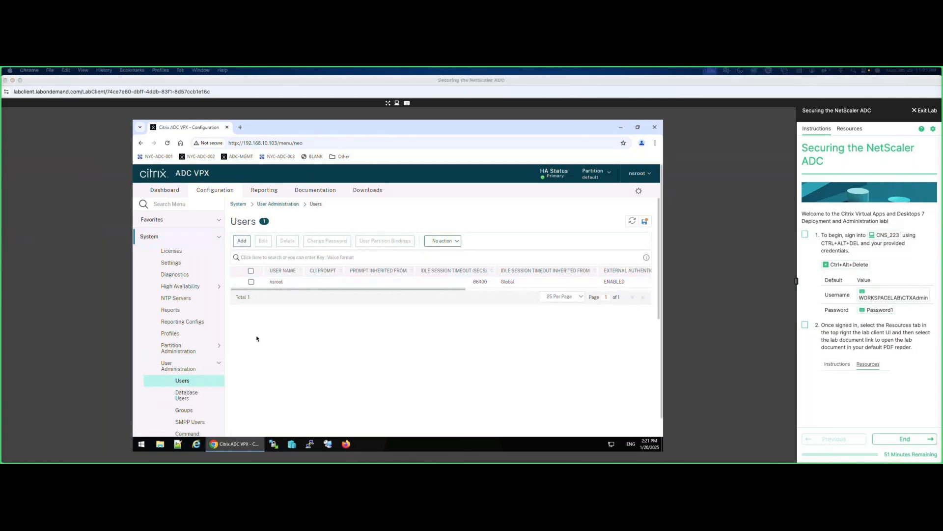
left_click(244, 243)
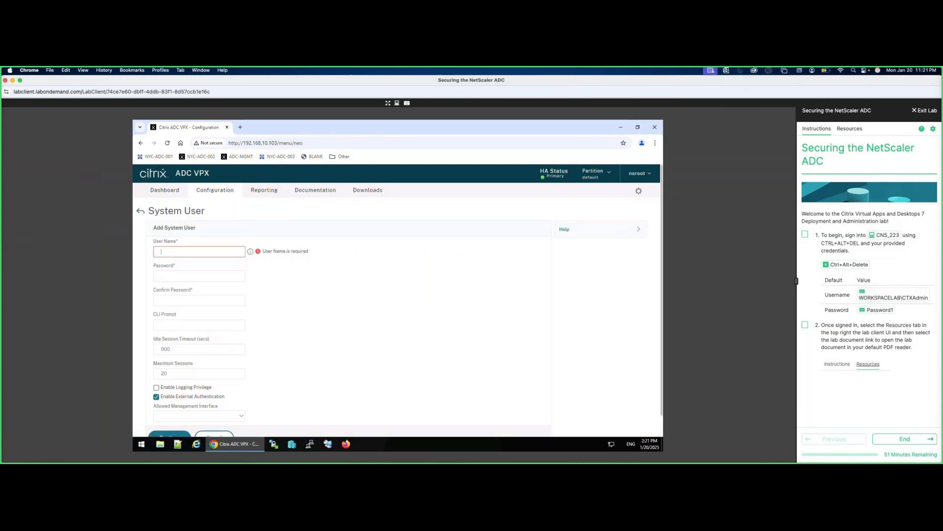
type("testuser")
left_click(185, 277)
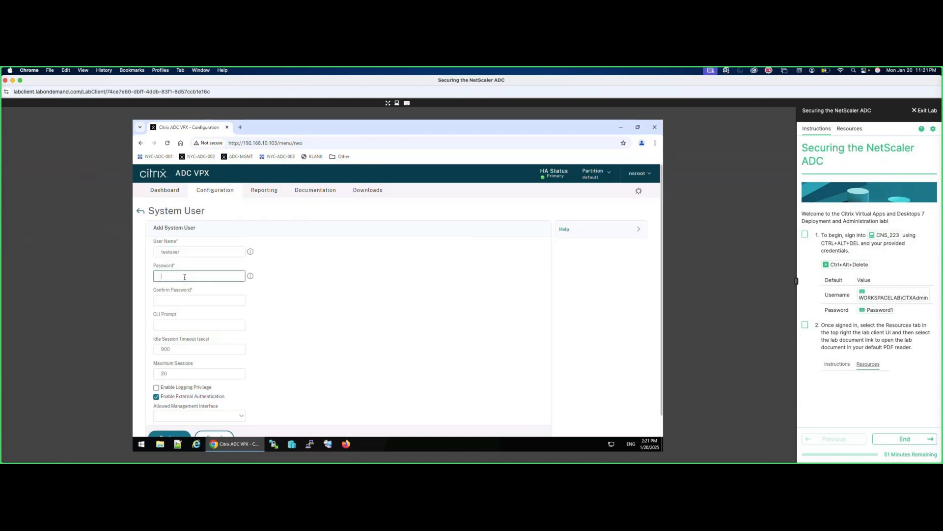
type("Passwor")
left_click(181, 300)
type("Password1")
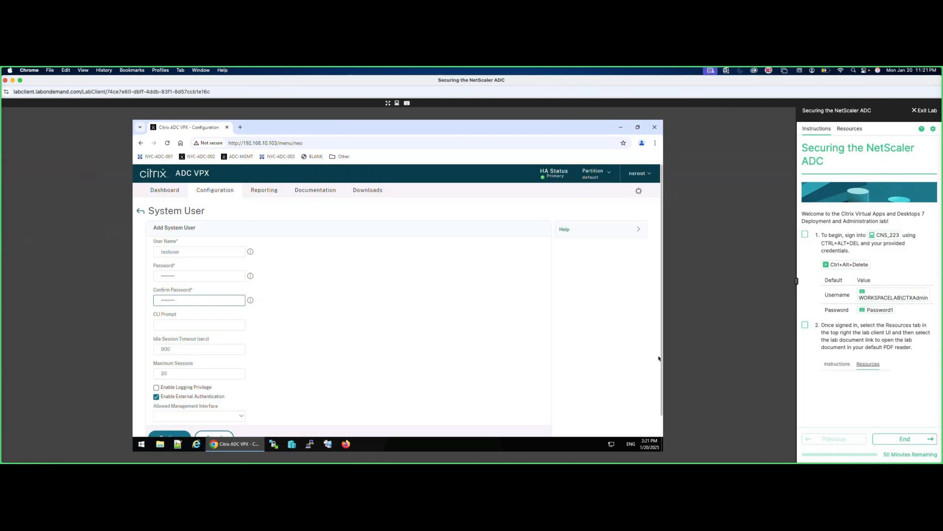
scroll(659, 358, "down", 1)
left_click(171, 421)
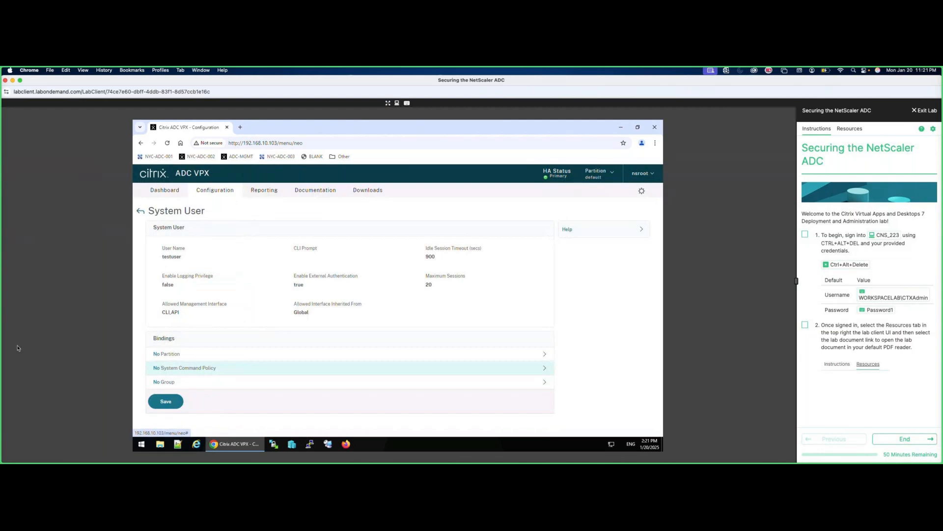
Choose the read-only command policy for testuser's command policy binding.
left_click(184, 372)
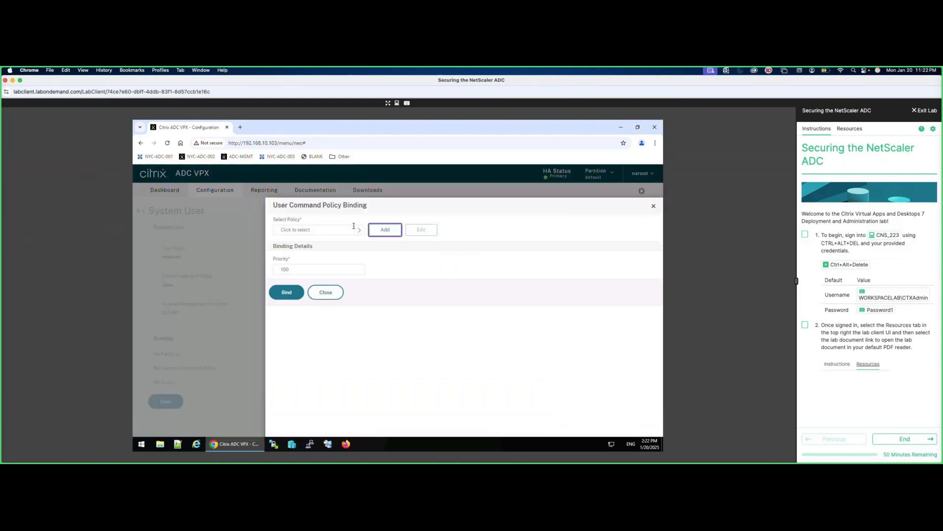
left_click(354, 229)
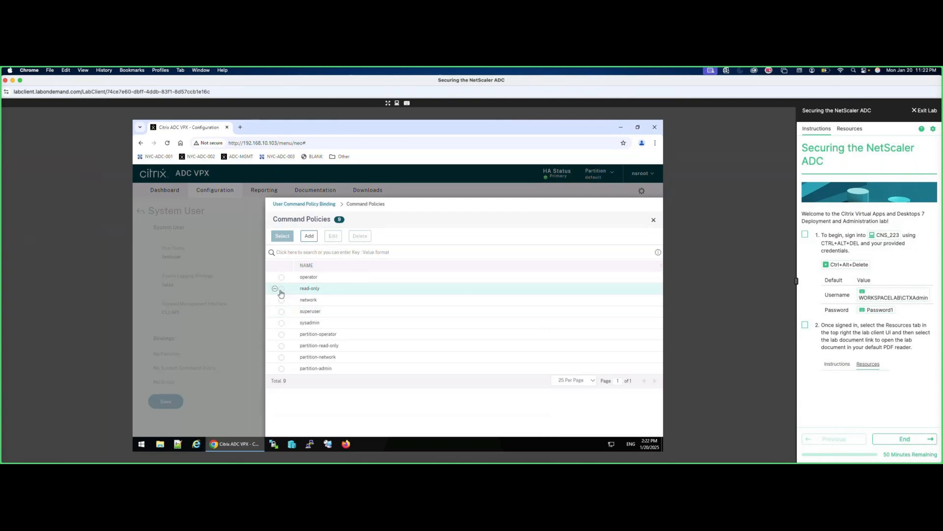
left_click(281, 290)
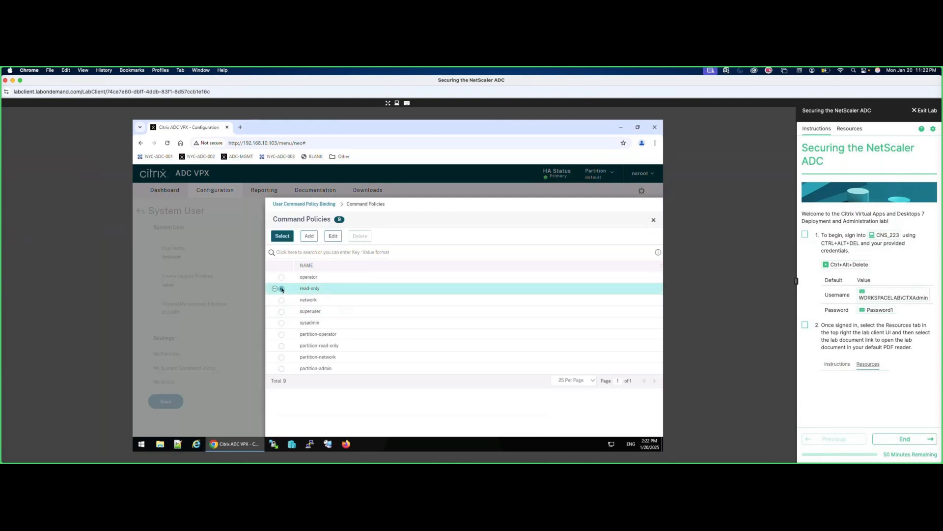
Review the read-only policy's command spec: man, show, configstatus, savedconfig, runningConfig, stat.
left_click(332, 239)
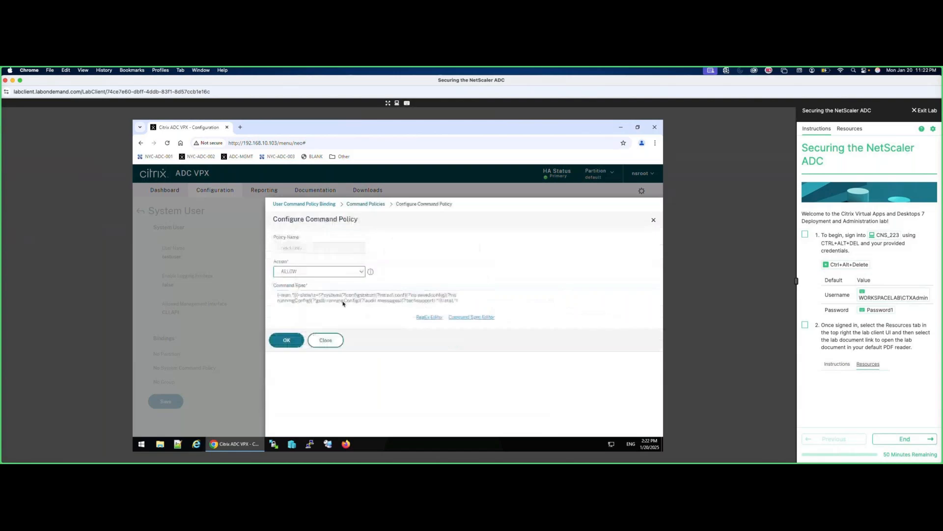
left_click_drag(278, 295, 295, 295)
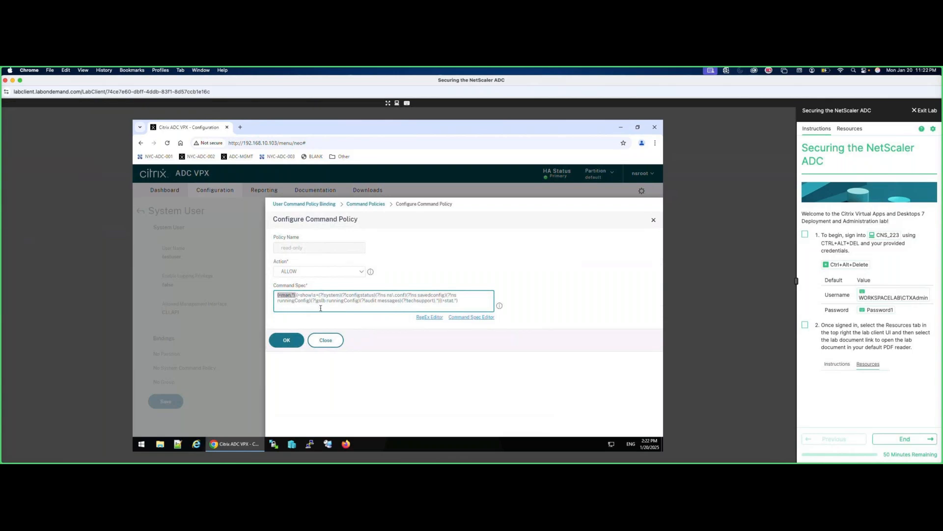
left_click(302, 295)
double_click(301, 295)
left_click_drag(346, 295, 408, 295)
left_click(417, 295)
double_click(430, 295)
left_click_drag(289, 301, 435, 301)
left_click(319, 300)
double_click(451, 301)
left_click(327, 341)
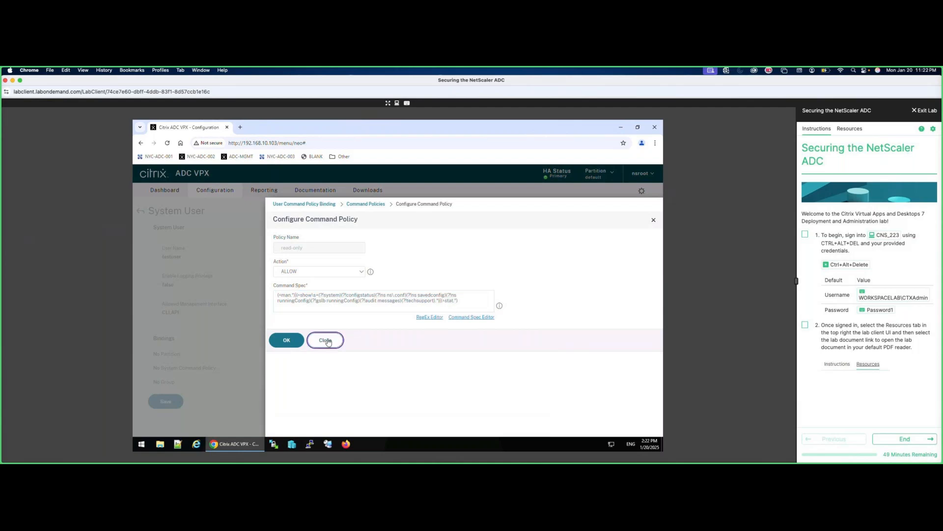
Bind the read-only policy to testuser and return to the Users list.
left_click(281, 240)
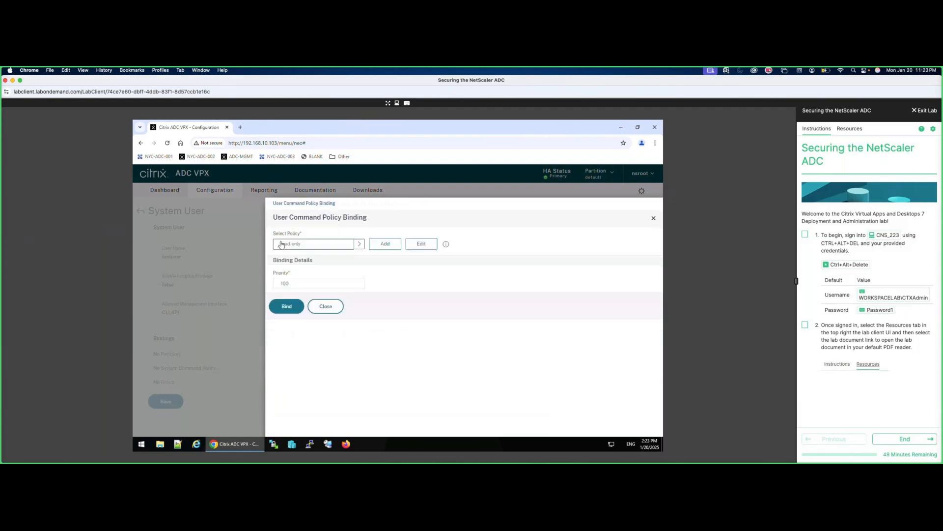
left_click(293, 308)
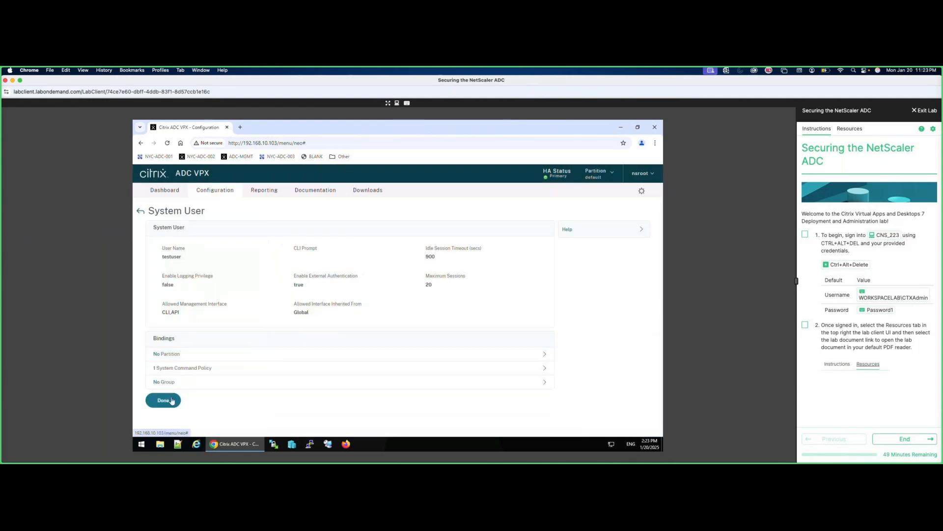
left_click(172, 401)
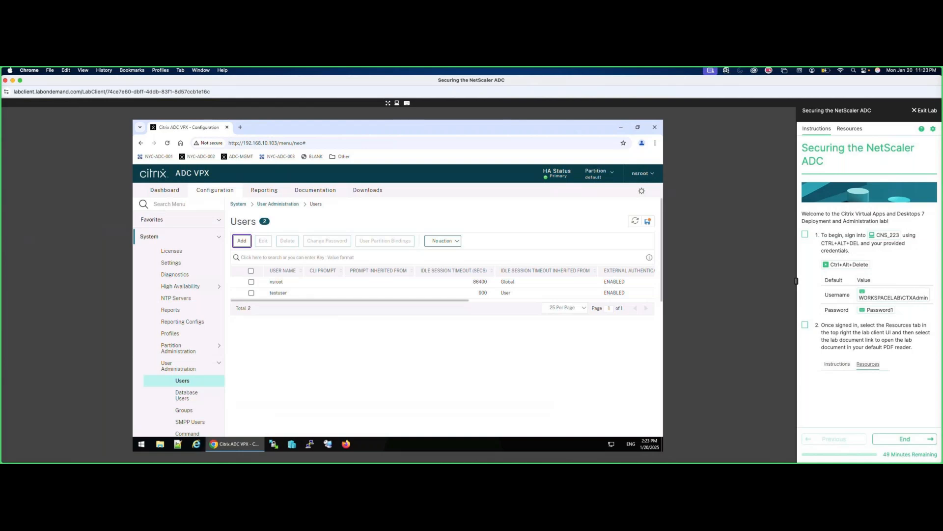
Save the running configuration and open the Command Policies list.
left_click(648, 221)
left_click(434, 324)
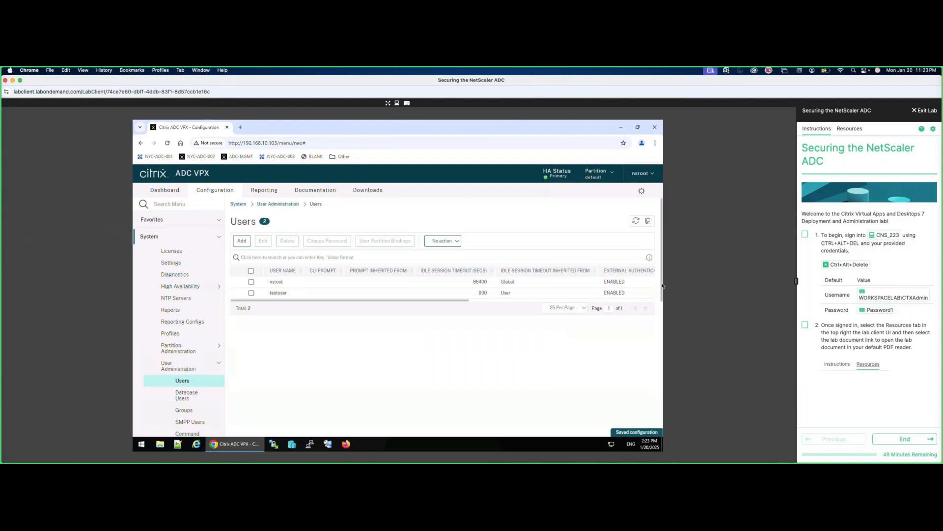
scroll(662, 286, "down", 3)
left_click(172, 368)
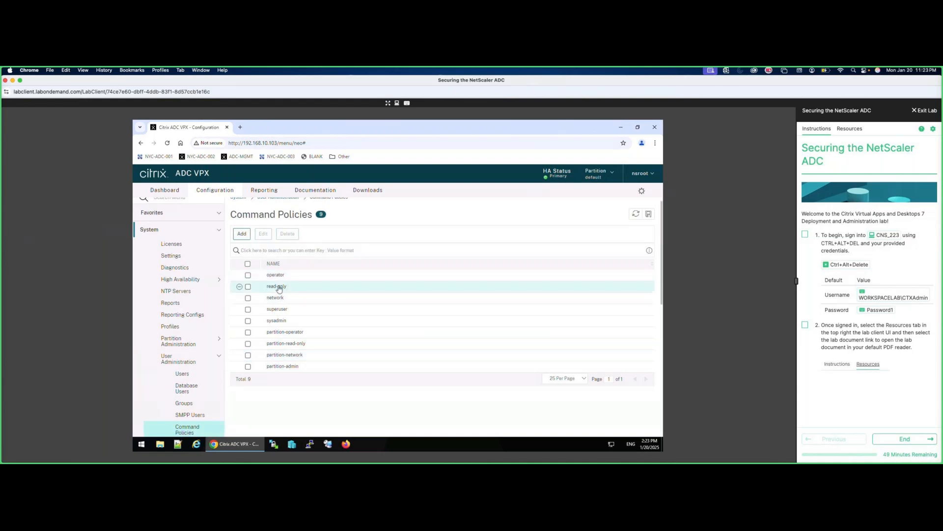
Inspect the operator policy's command spec, including its enable|disable part.
left_click(248, 287)
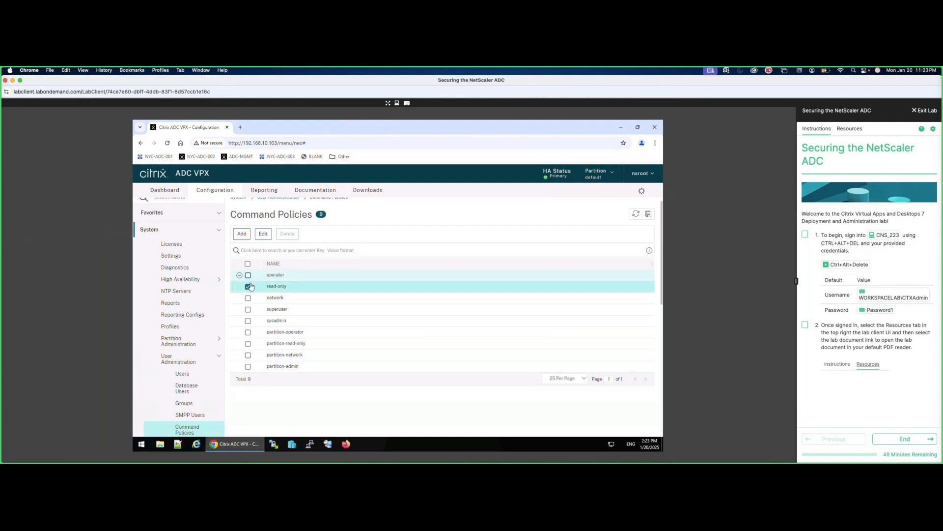
left_click(249, 276)
left_click(263, 234)
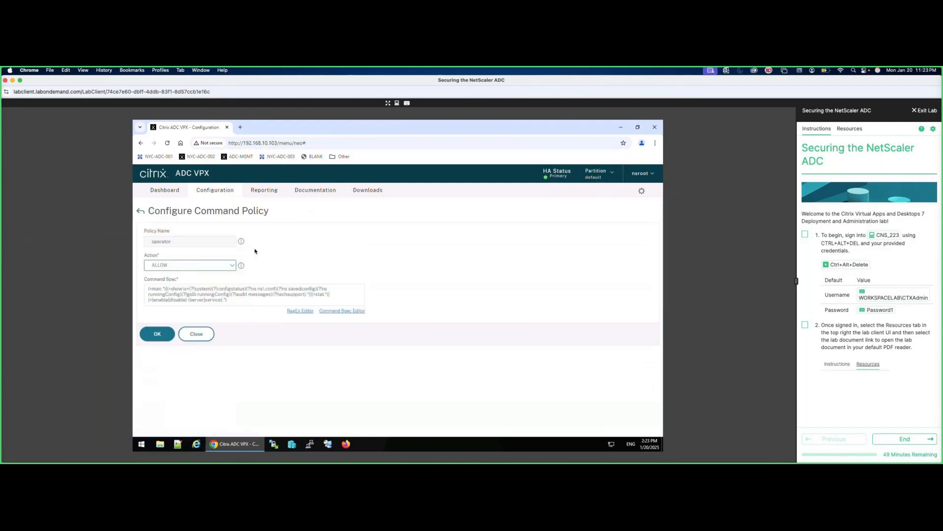
left_click(166, 289)
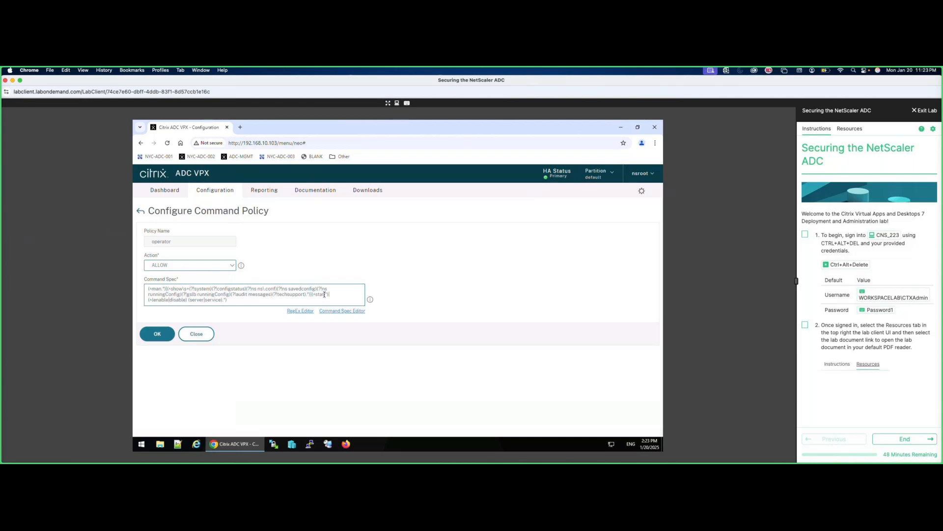
left_click_drag(153, 300, 219, 300)
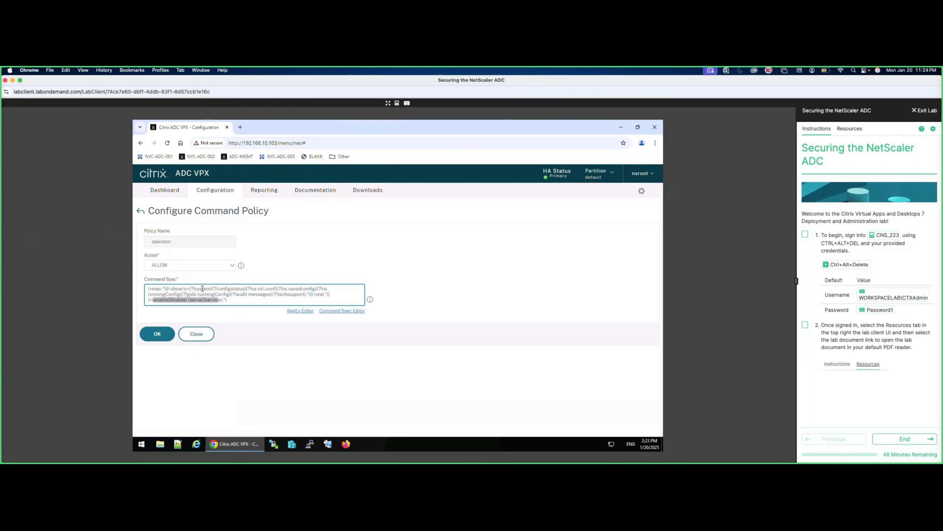
left_click(196, 335)
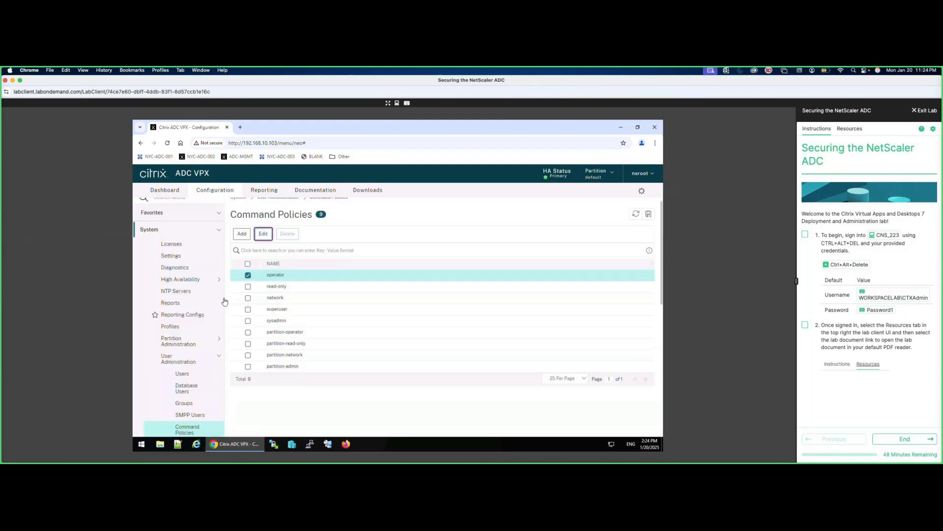
left_click(248, 276)
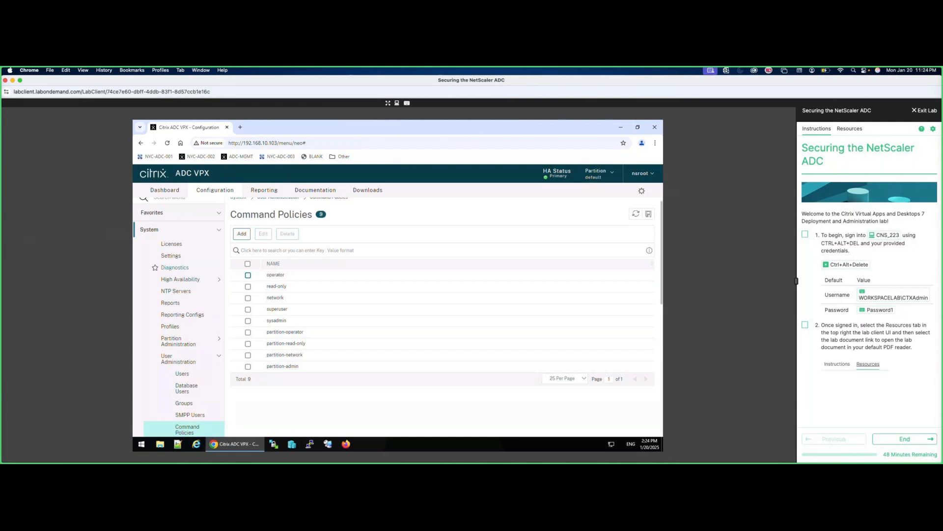
Inspect the superuser policy's command spec without changes.
left_click(248, 309)
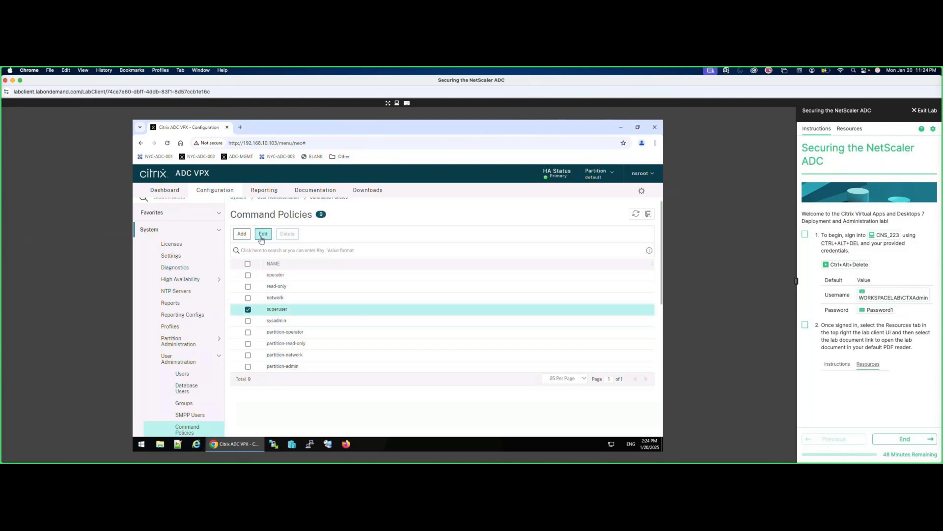
left_click(261, 234)
left_click(169, 292)
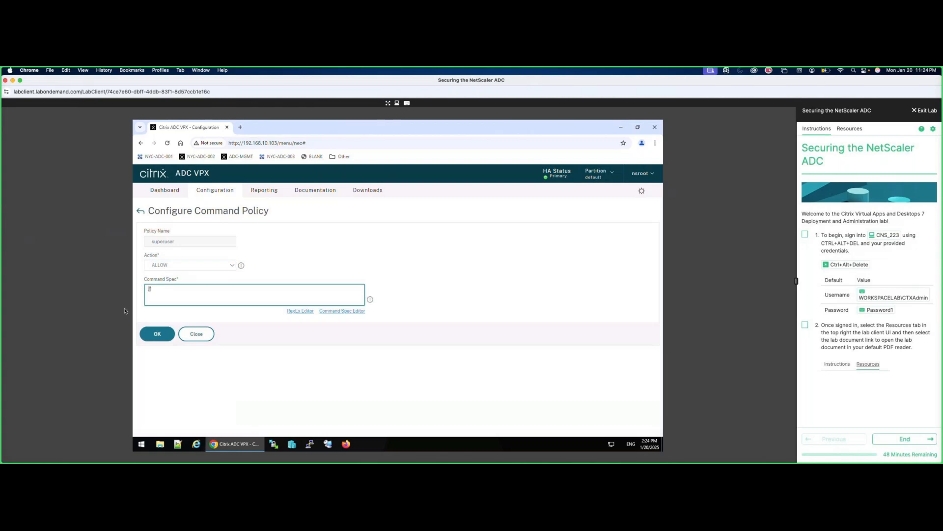
left_click(204, 336)
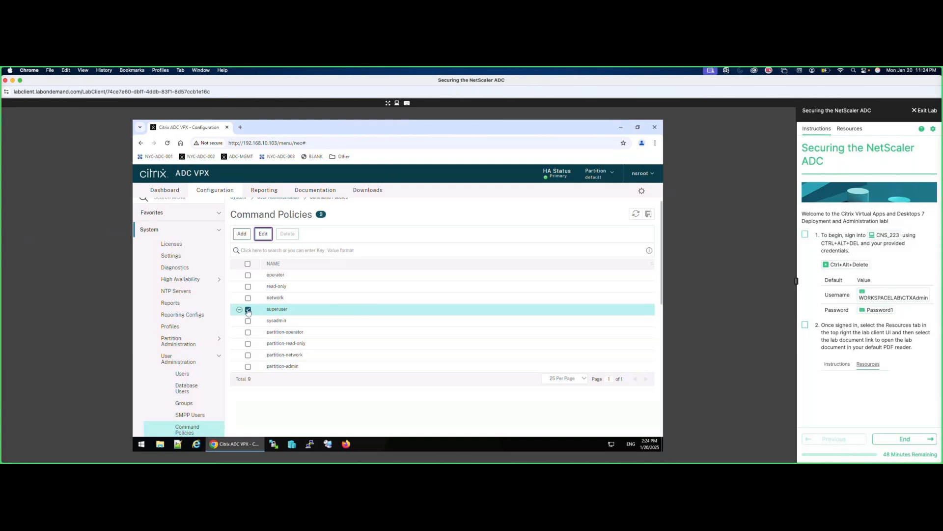
Review the read-only policy, then start adding a new command policy.
left_click(248, 286)
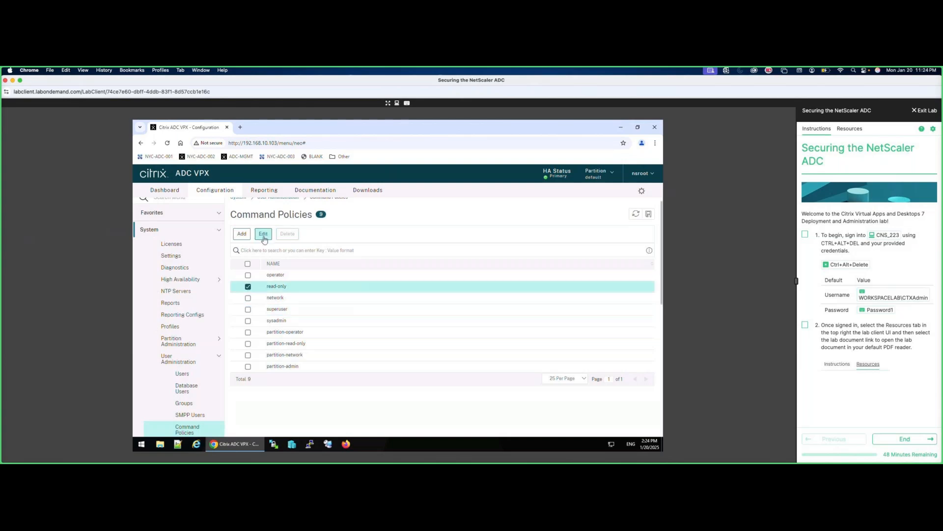
left_click(264, 234)
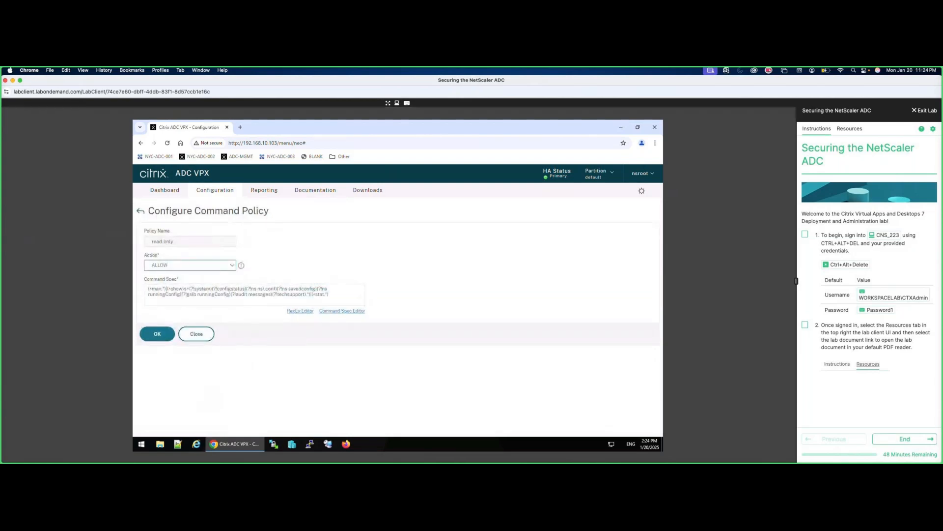
left_click(209, 337)
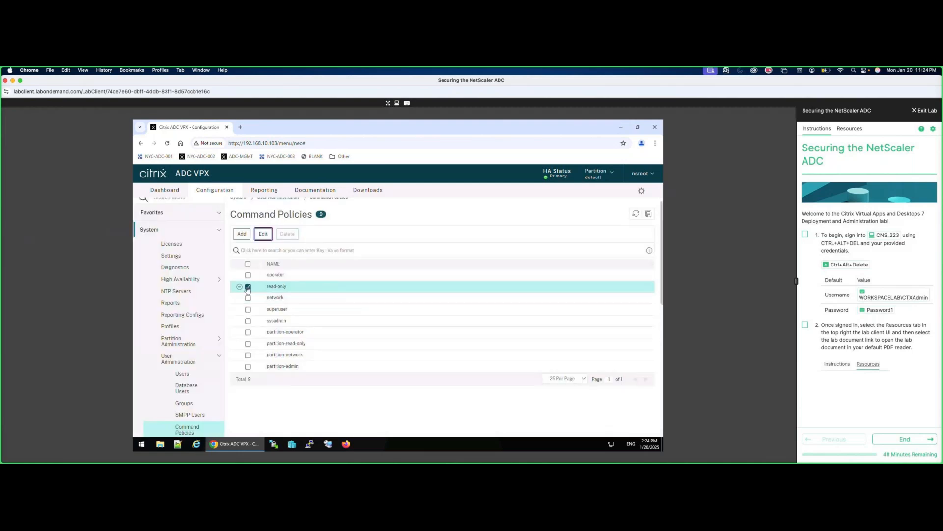
left_click(248, 287)
left_click(242, 233)
Create ALLOW command policy show_only with a ^show command spec regex.
type("show_only")
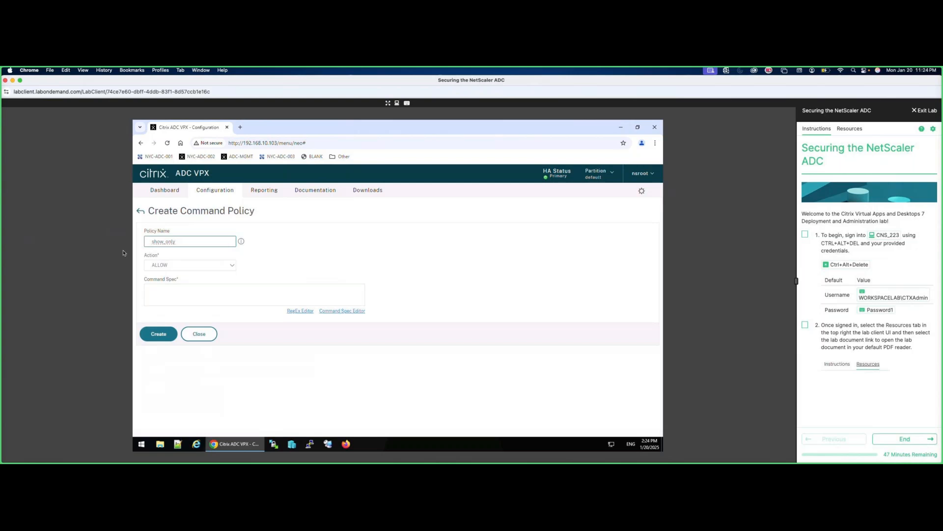
left_click(211, 294)
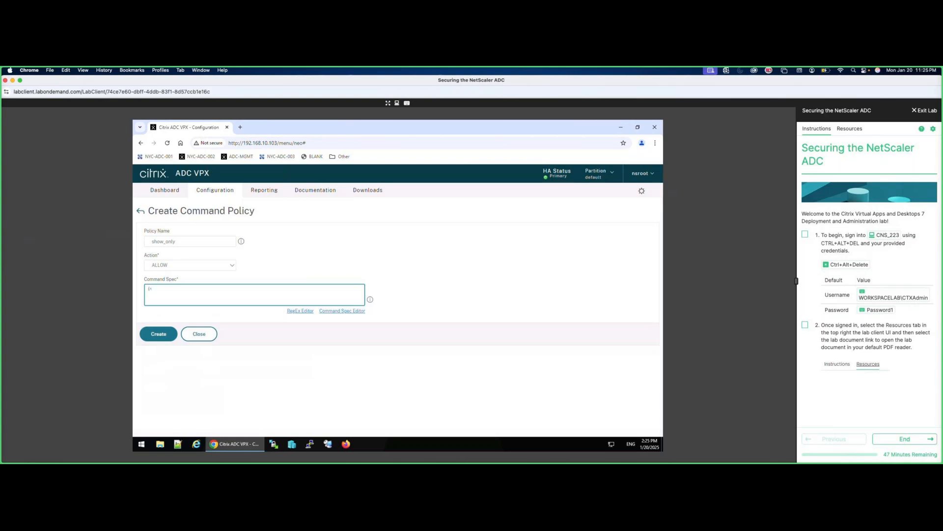
type("ow\\s+.*")
left_click(171, 333)
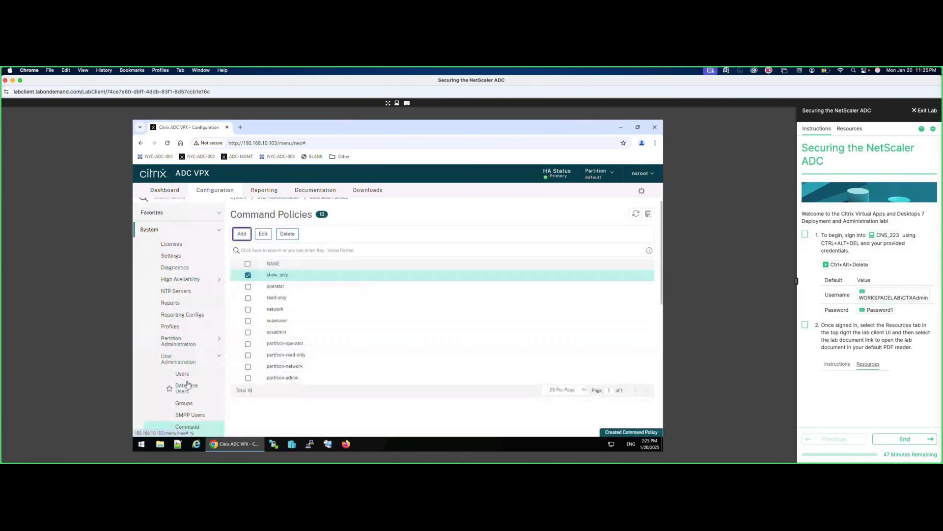
Unbind the read-only command policy from testuser.
left_click(182, 373)
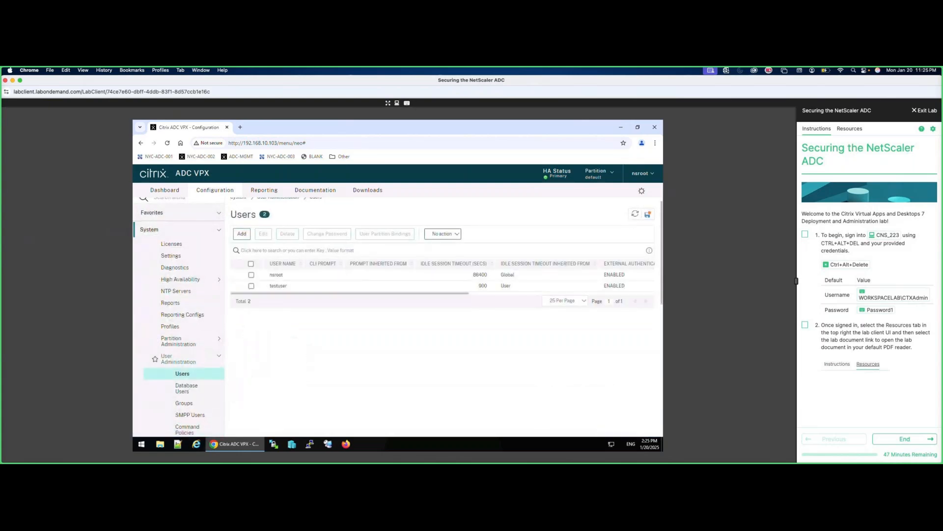
double_click(253, 285)
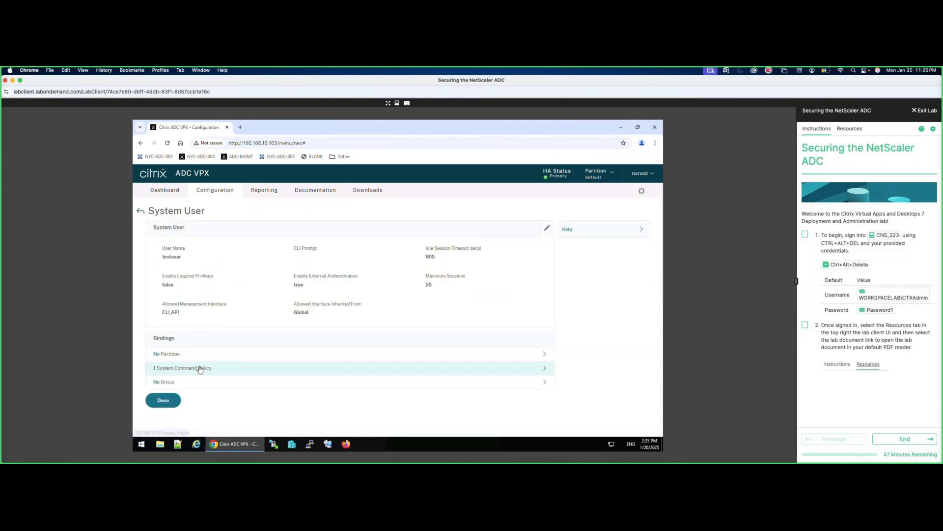
left_click(200, 370)
left_click(281, 270)
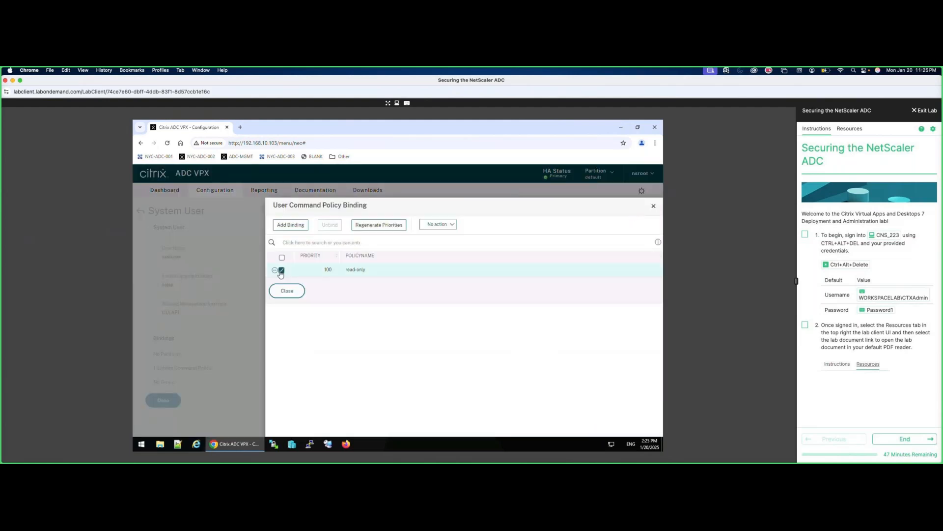
left_click(336, 227)
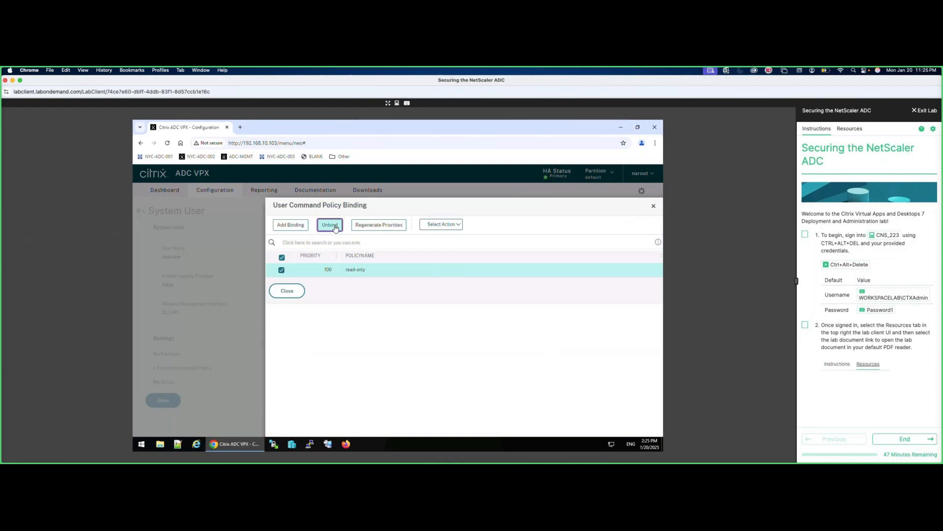
left_click(438, 323)
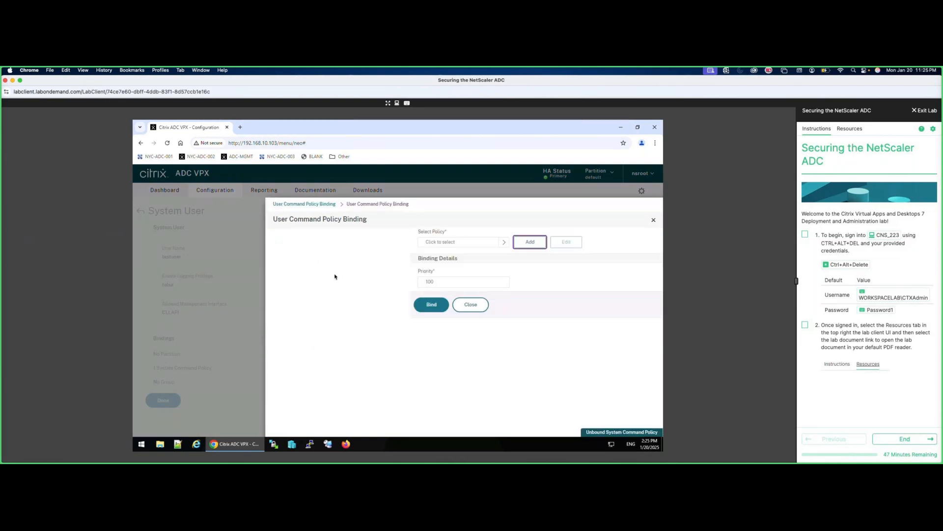
Bind the show_only policy to testuser at priority 100.
left_click(358, 242)
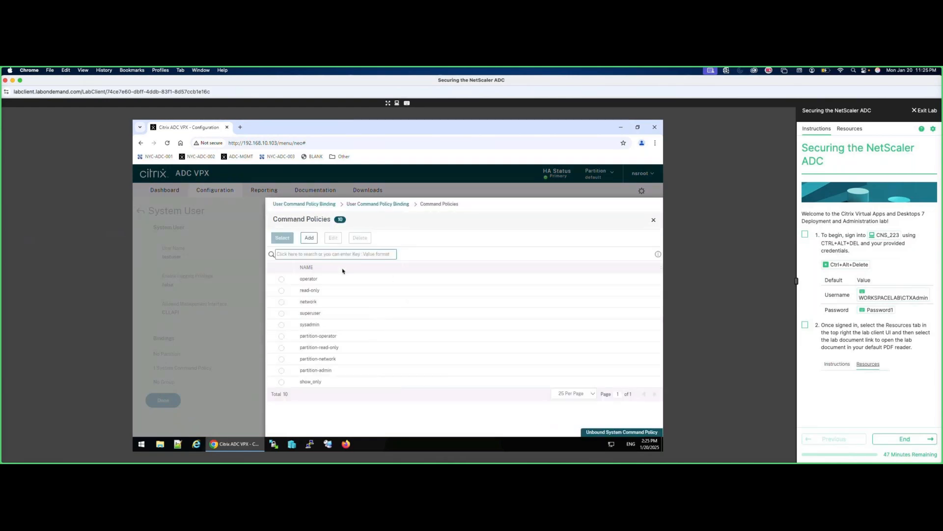
left_click(281, 381)
left_click(283, 237)
left_click(286, 305)
left_click(286, 305)
left_click(164, 401)
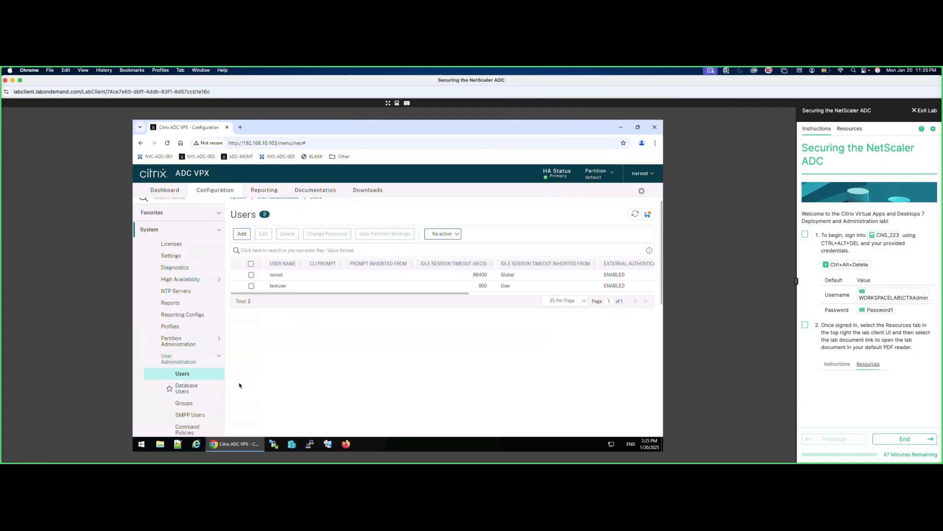
Save the running configuration.
left_click(647, 214)
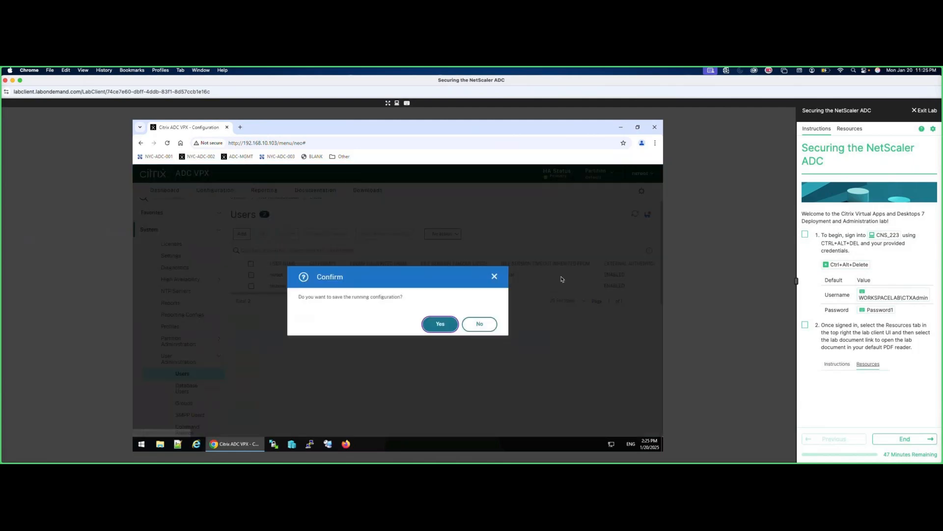
left_click(441, 323)
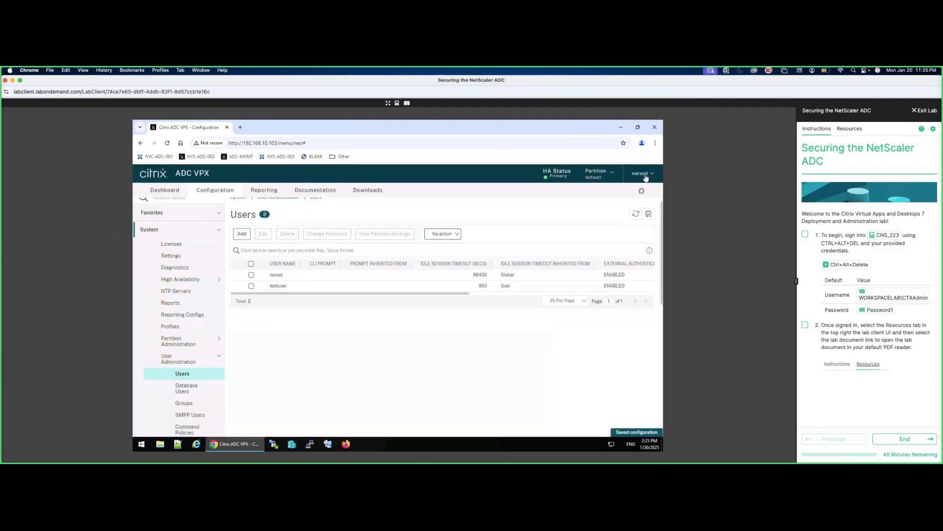
left_click(642, 174)
Sign out of nsroot and log back in as testuser with its password.
left_click(599, 193)
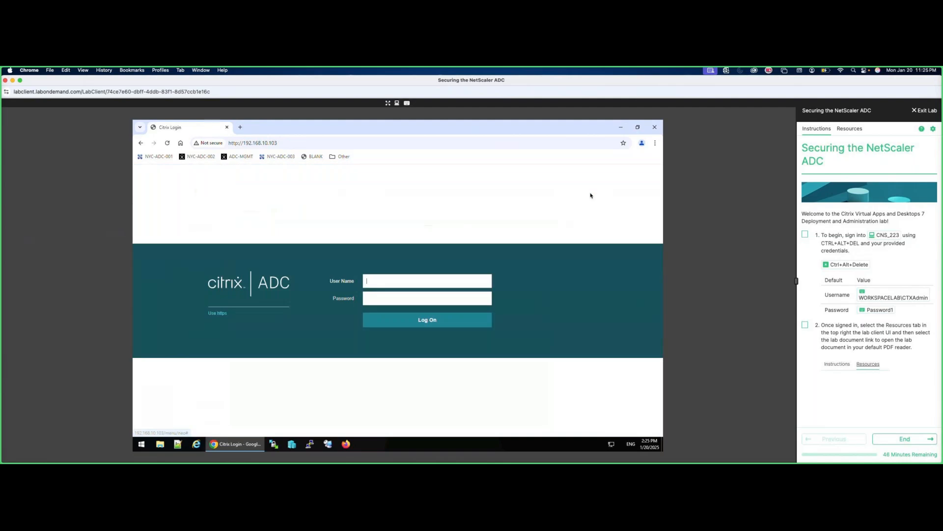
type("testu")
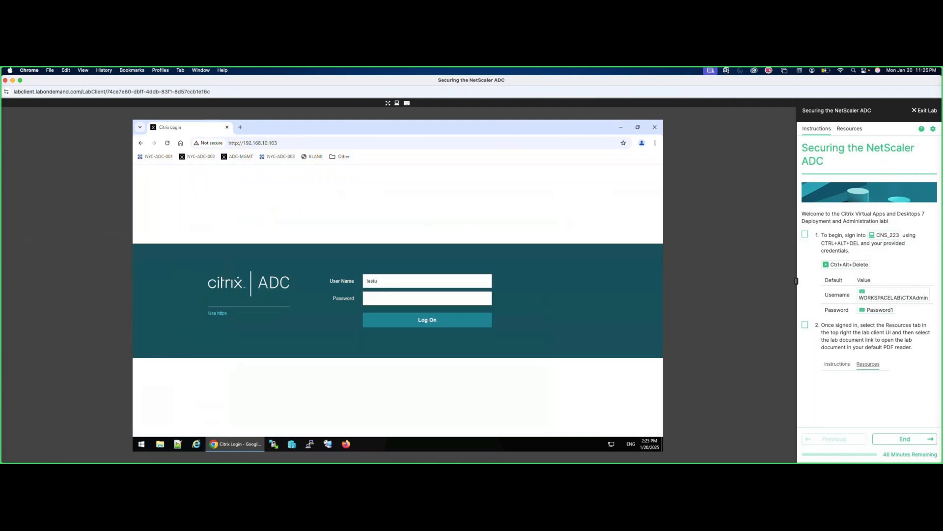
type("ser")
key("Tab")
type("Password1")
key("Return")
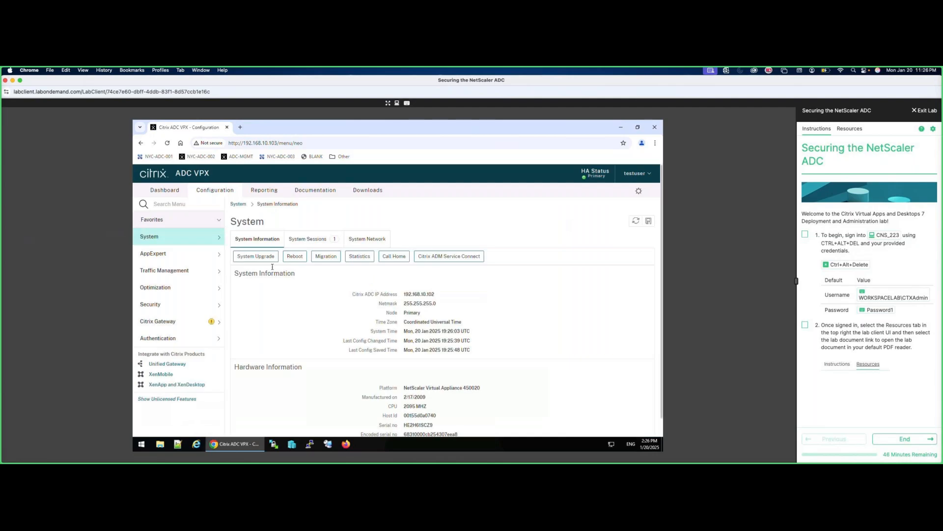
As testuser, try enabling the Citrix Gateway basic feature and get the 'Not authorized' error.
left_click(186, 239)
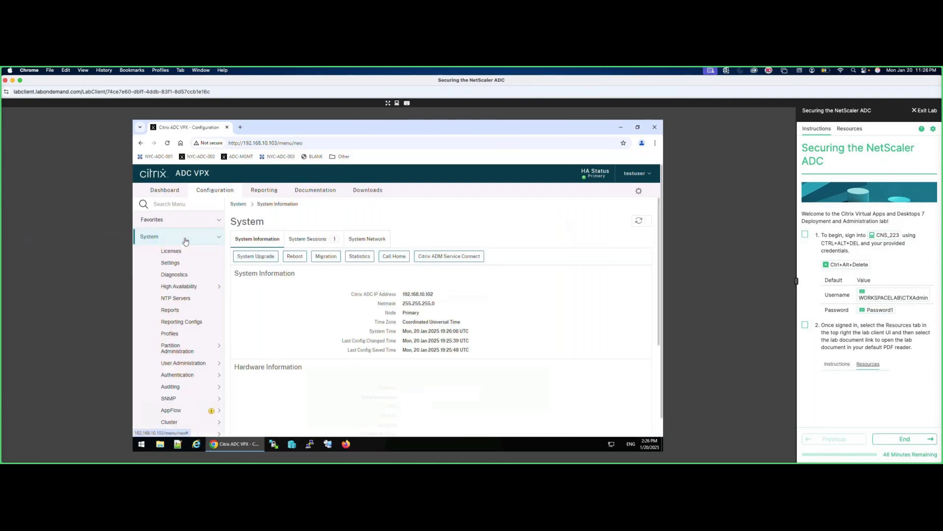
left_click(180, 264)
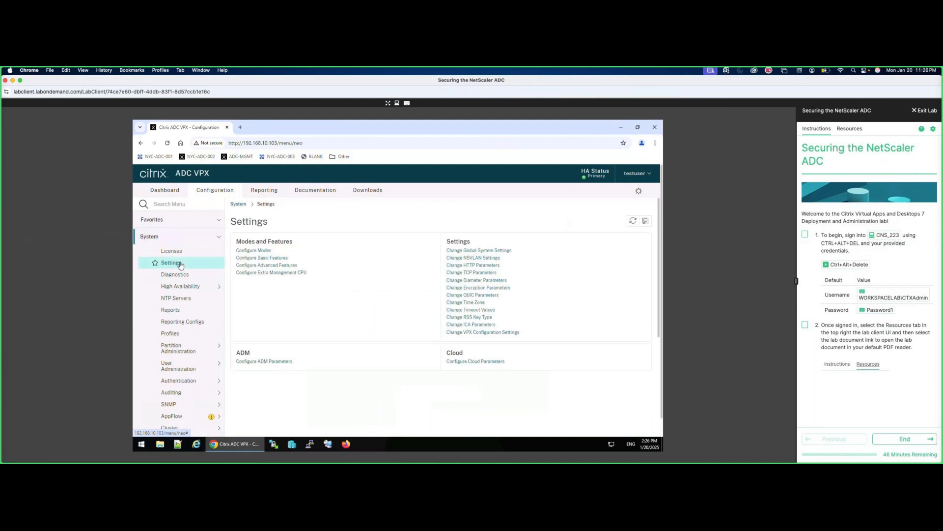
left_click(263, 259)
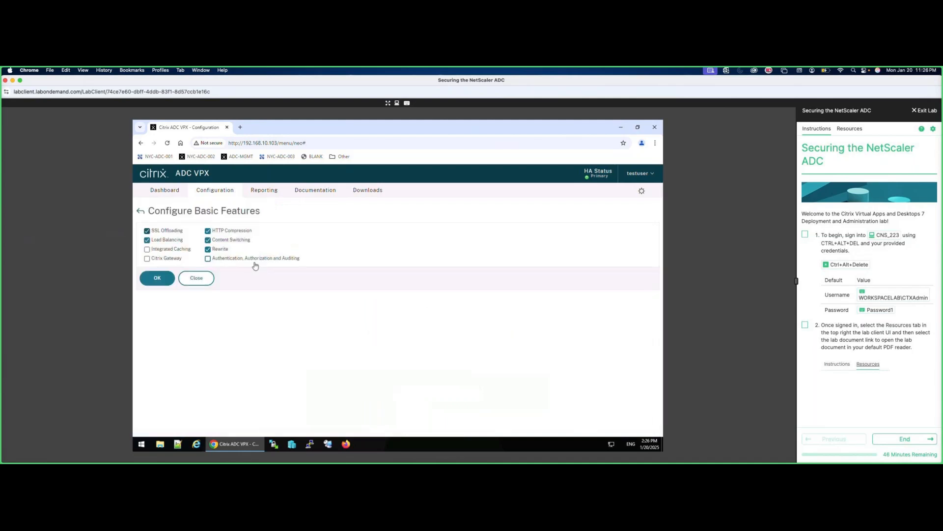
left_click(148, 259)
left_click(158, 277)
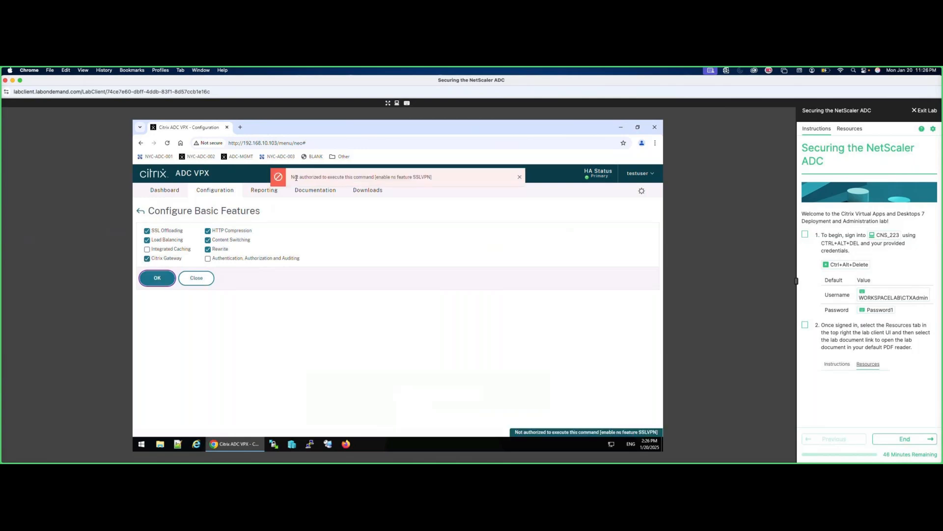
left_click_drag(296, 178, 422, 192)
left_click(197, 278)
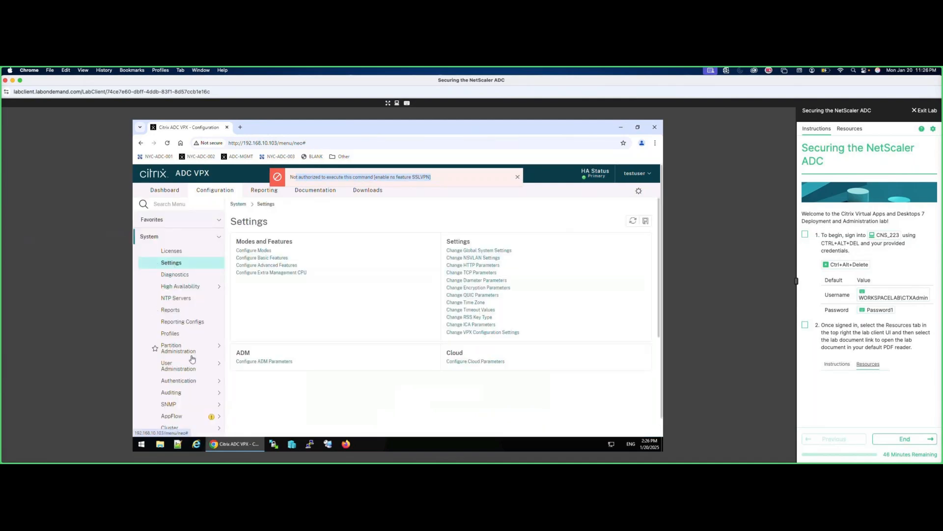
Navigate to the System > Network > IPs list of configured addresses.
scroll(179, 320, "down", 3)
left_click(179, 333)
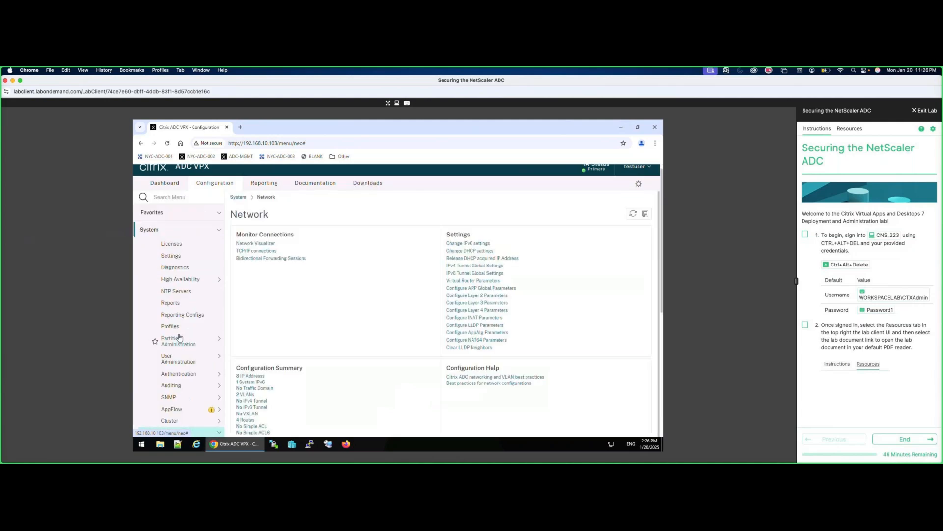
left_click(165, 229)
left_click(180, 237)
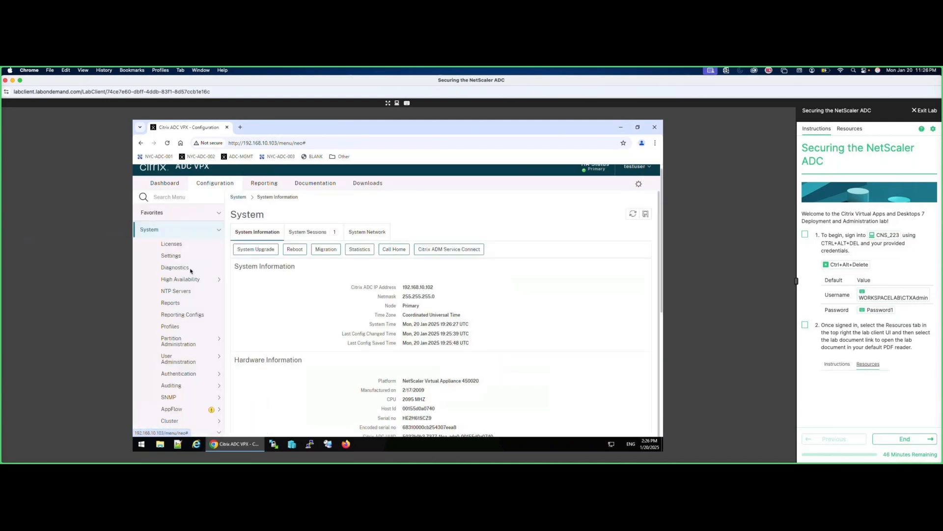
scroll(192, 295, "down", 5)
left_click(182, 340)
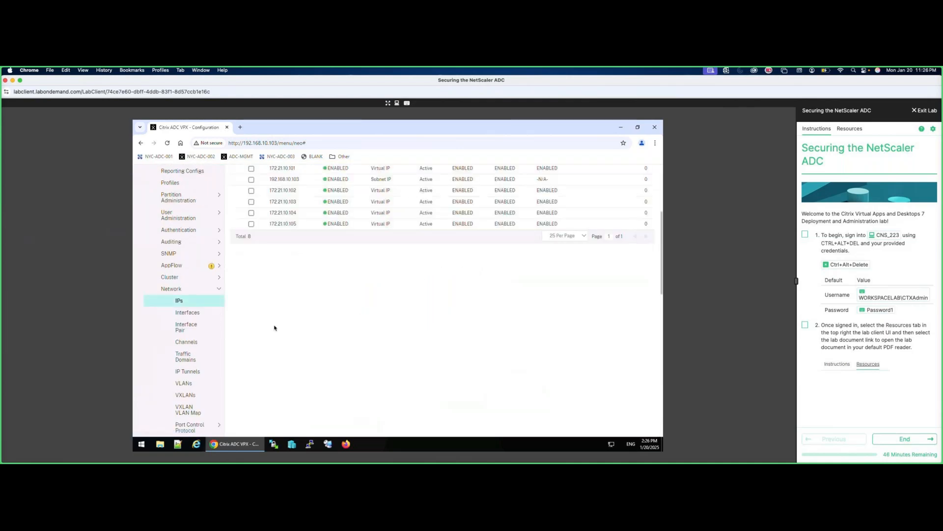
scroll(274, 328, "up", 3)
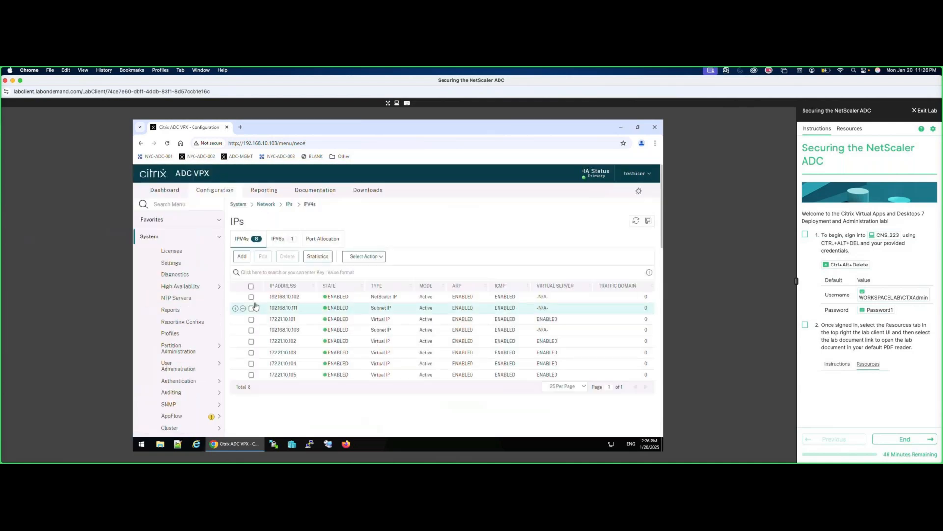
Attempt to delete IP 172.21.10.105 and dismiss the not-authorized error.
left_click(251, 375)
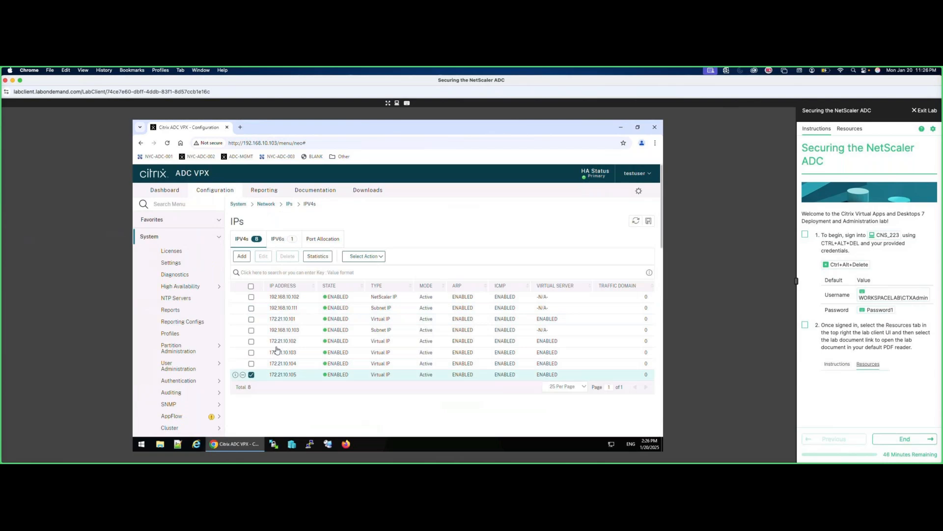
left_click(288, 256)
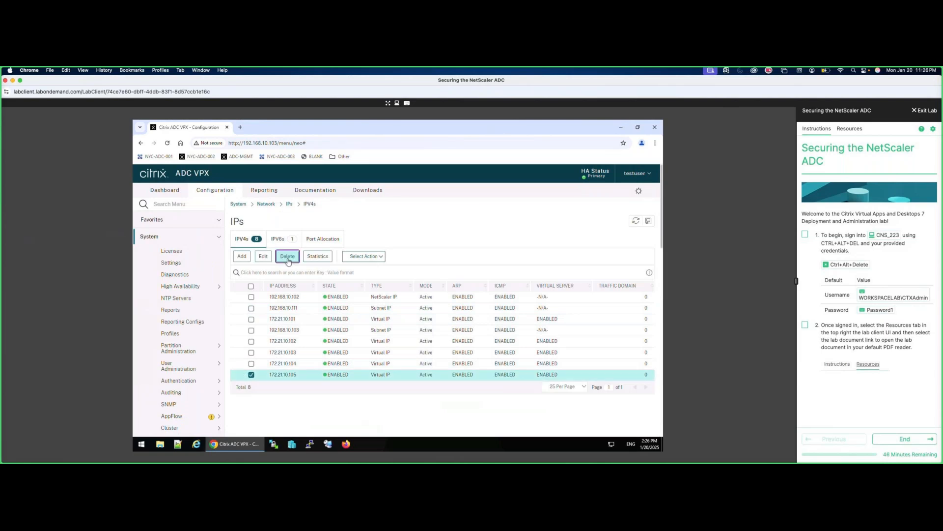
left_click(436, 324)
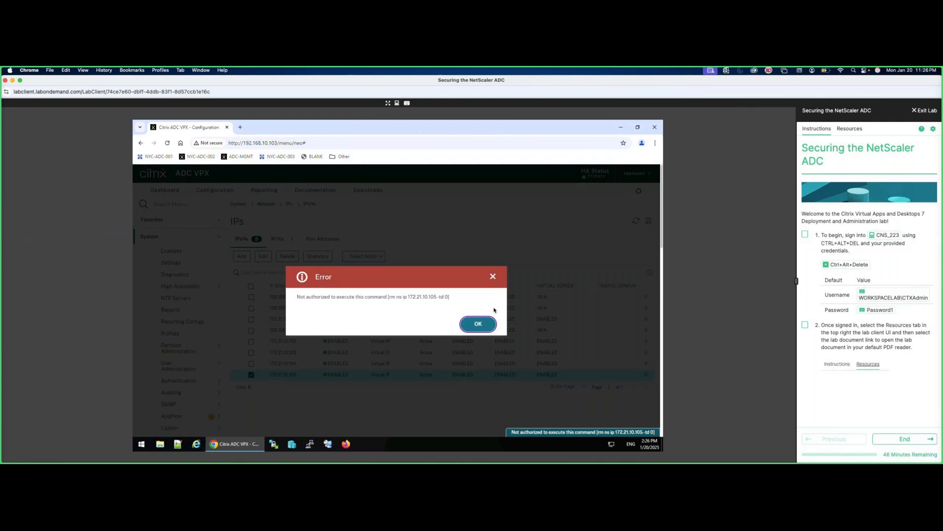
left_click(478, 324)
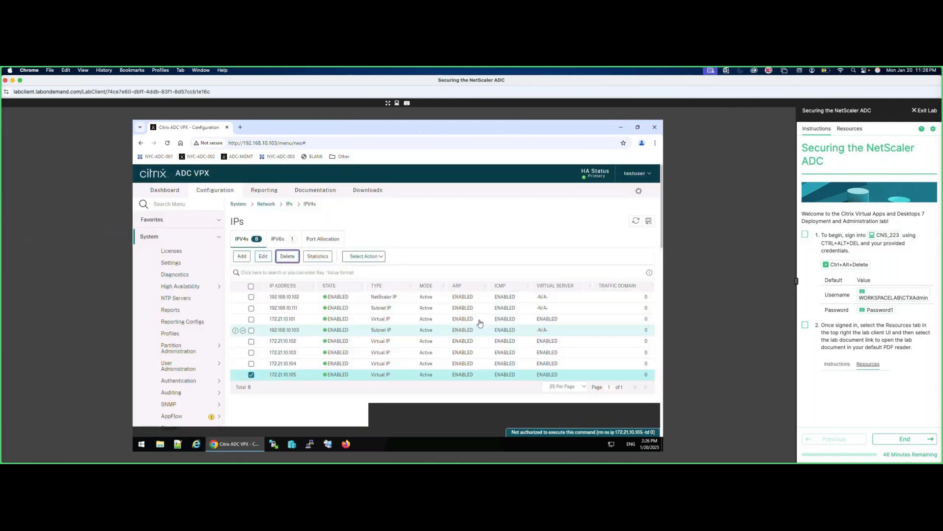
left_click(643, 176)
Sign out of testuser and log back in as nsroot with the admin password.
left_click(620, 191)
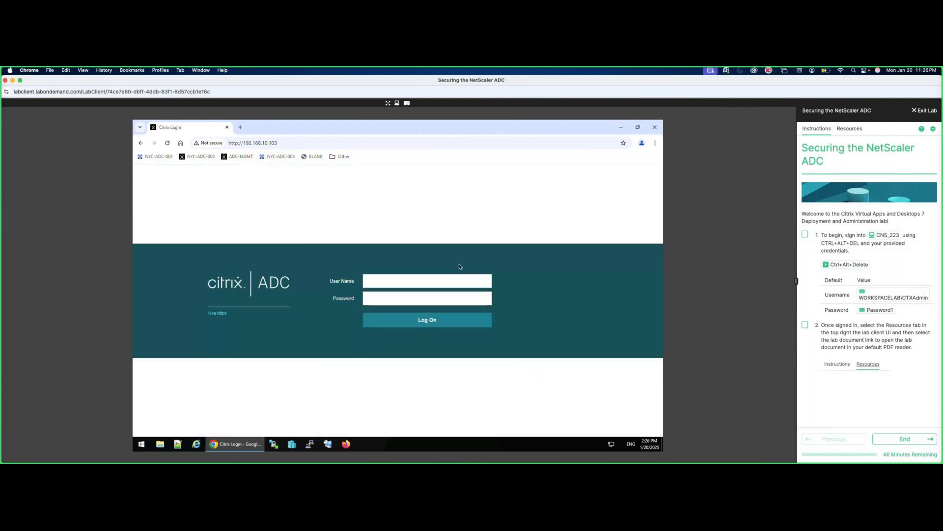
type("nsroot")
key("Tab")
type("Password1")
key("Return")
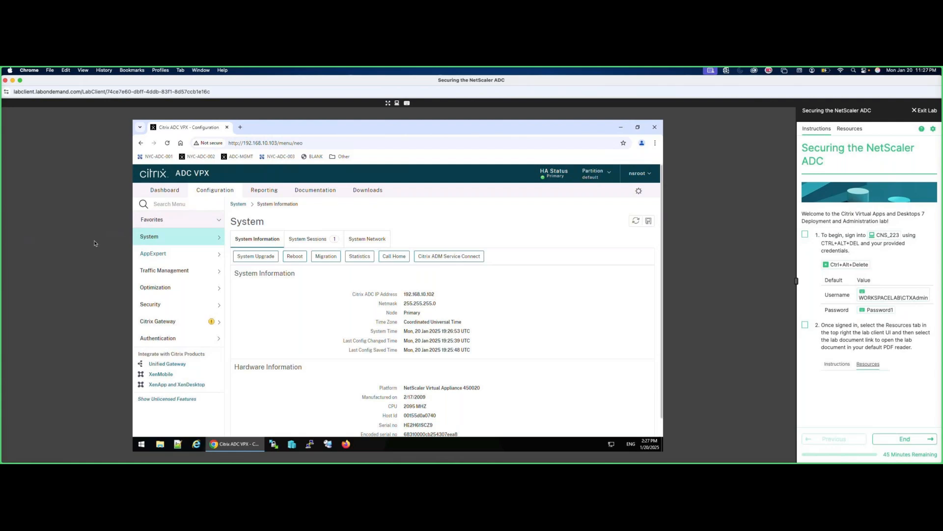
left_click(210, 243)
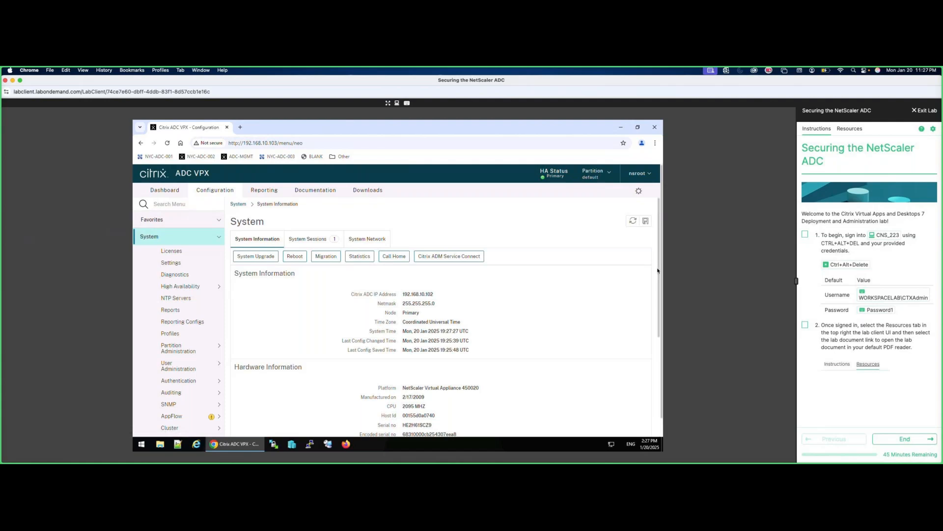
Open System > User Administration > Groups and start a new group named Training_NSAdmins.
scroll(657, 282, "down", 1)
scroll(657, 294, "down", 1)
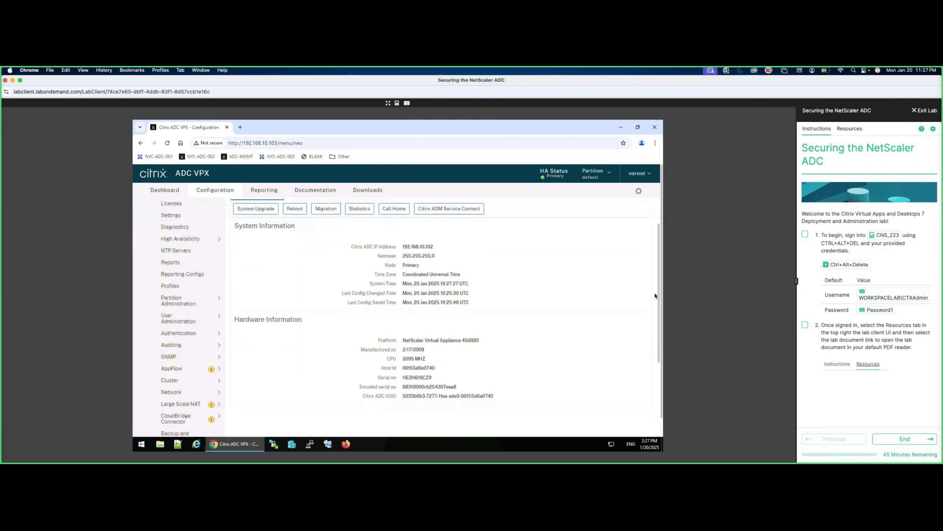
left_click(174, 324)
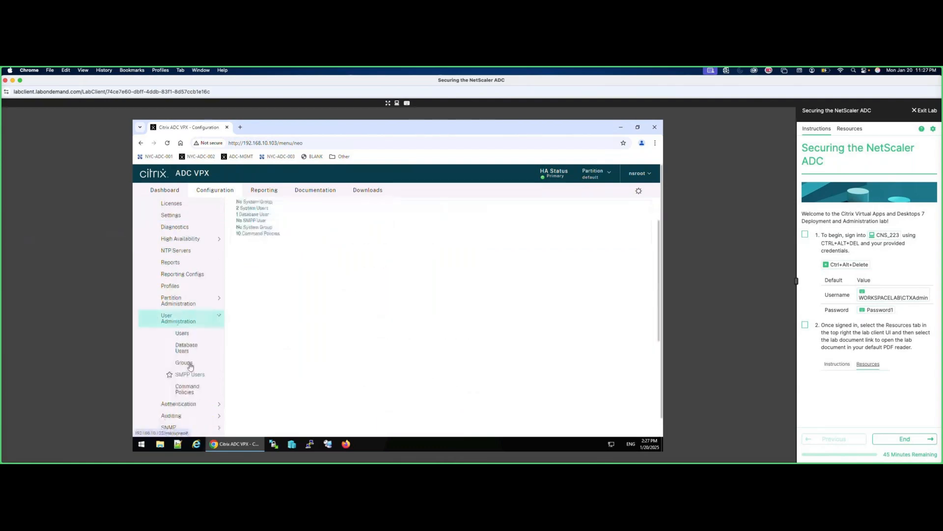
left_click(186, 318)
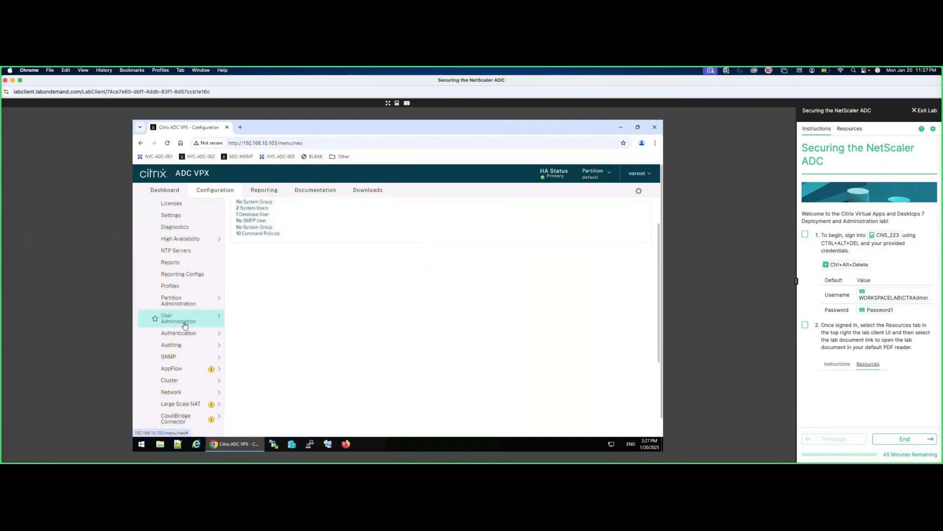
left_click(185, 324)
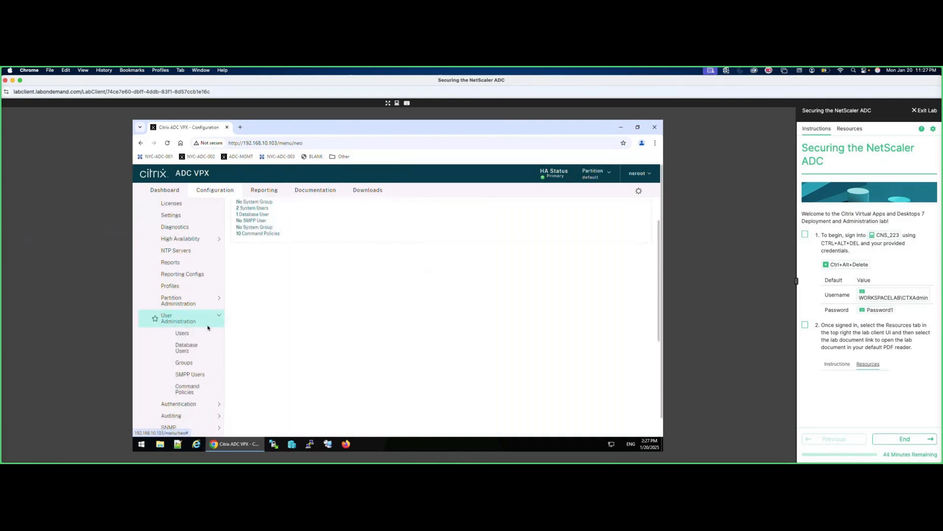
left_click(189, 363)
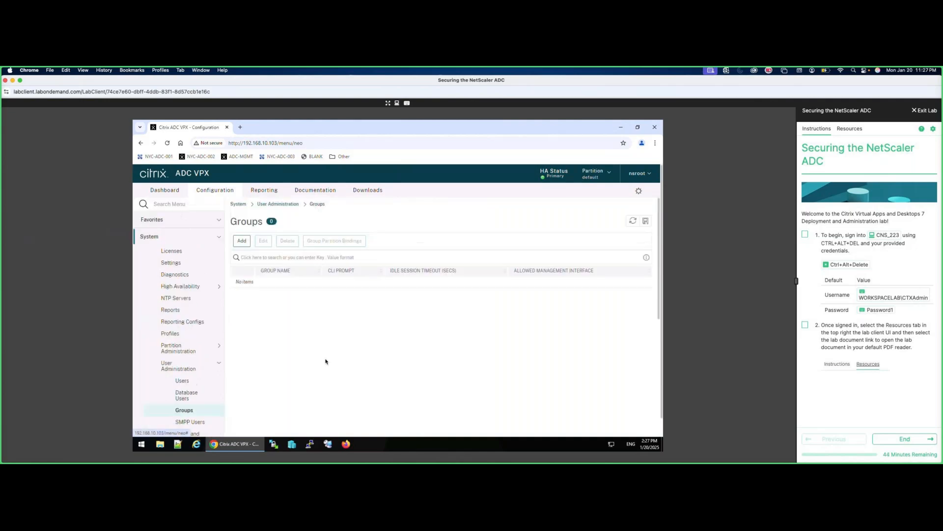
left_click(242, 241)
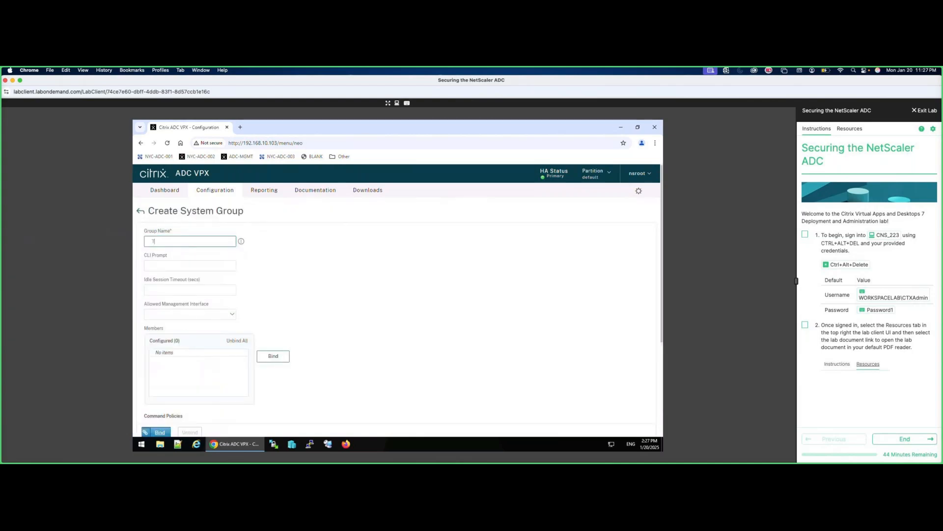
type("Training_NSAdmins")
Bind the superuser command policy at priority 100 and create the group.
left_click_drag(662, 313, 662, 357)
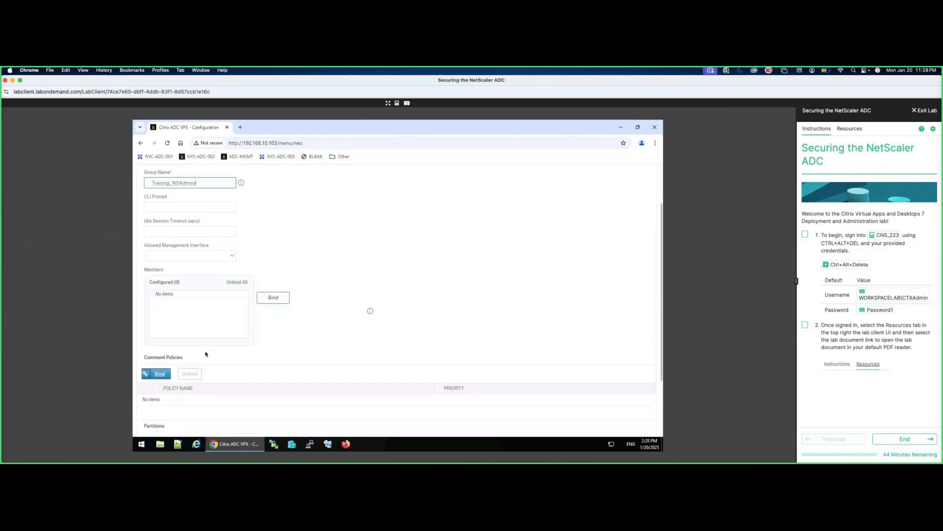
left_click(160, 375)
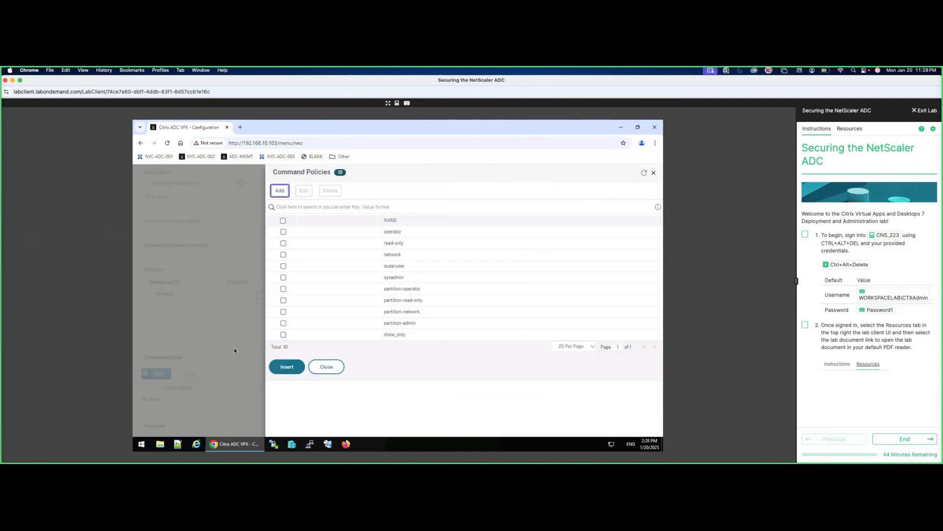
left_click(283, 266)
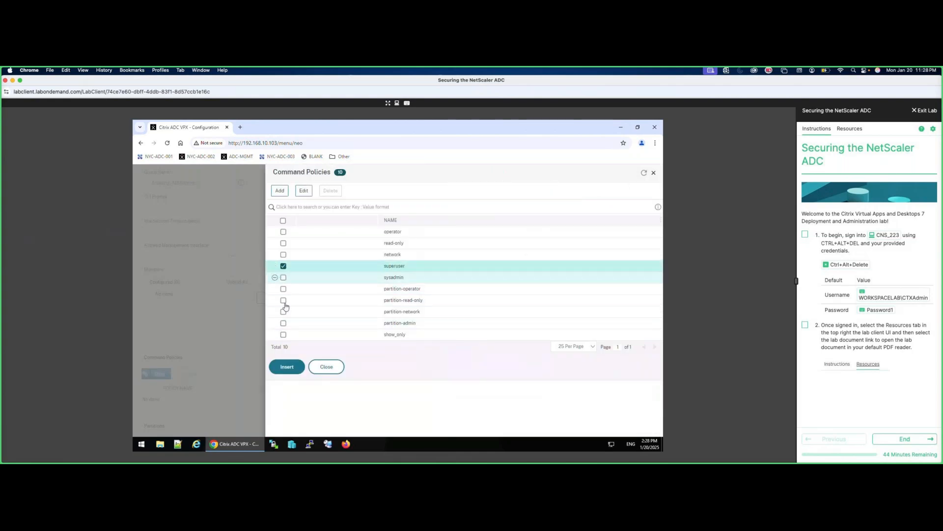
left_click(286, 367)
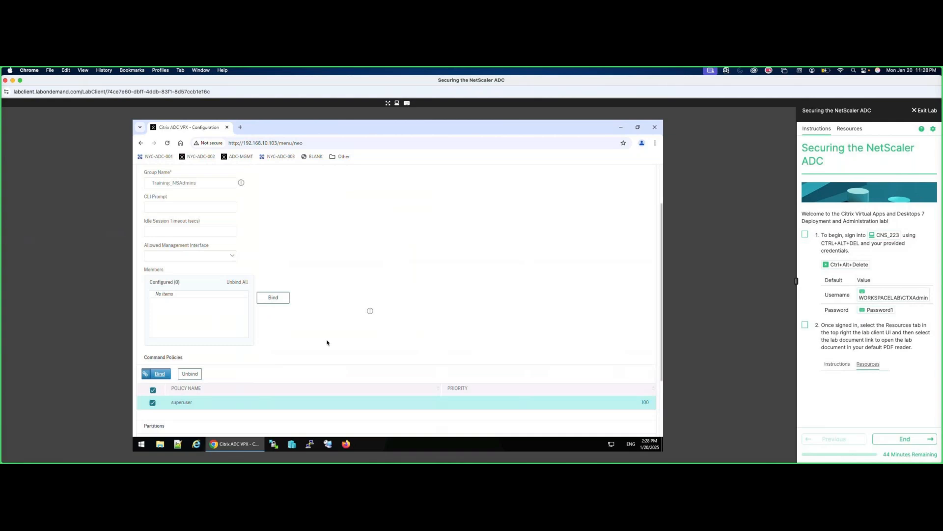
scroll(327, 342, "down", 3)
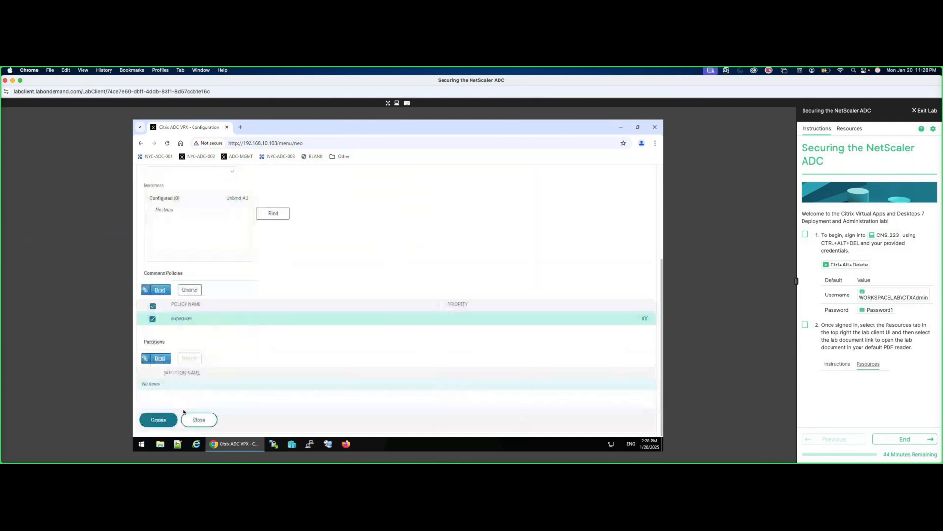
left_click(158, 420)
Add group Training_NSOperators bound to the operator command policy and create it.
left_click(241, 242)
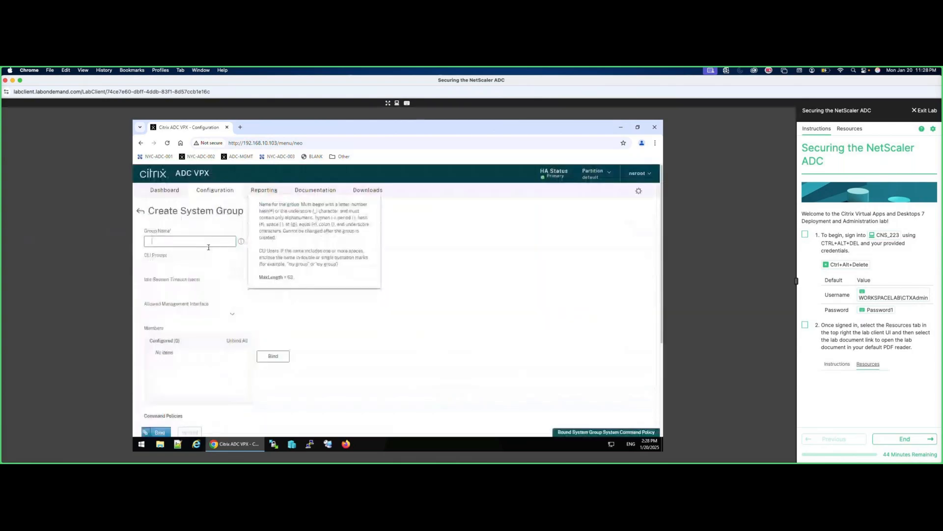
type("Training_NS")
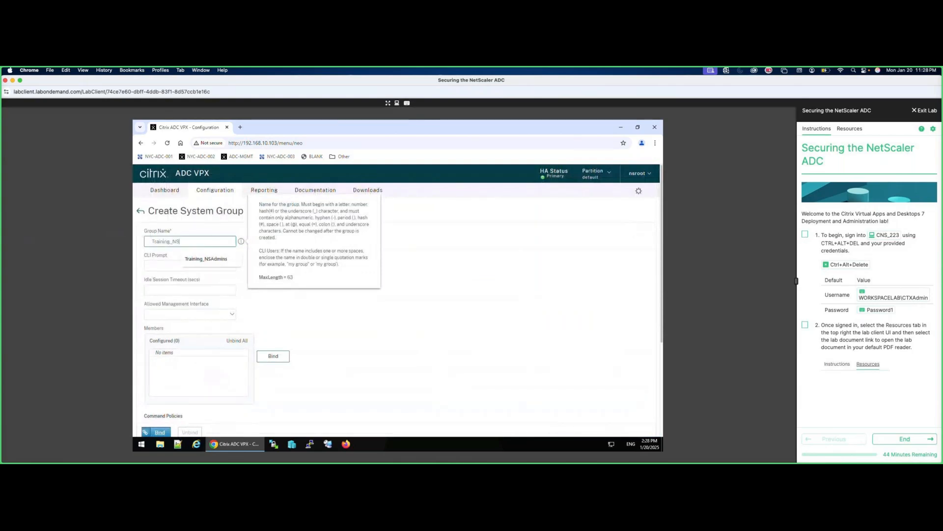
type("Operators")
scroll(163, 364, "down", 3)
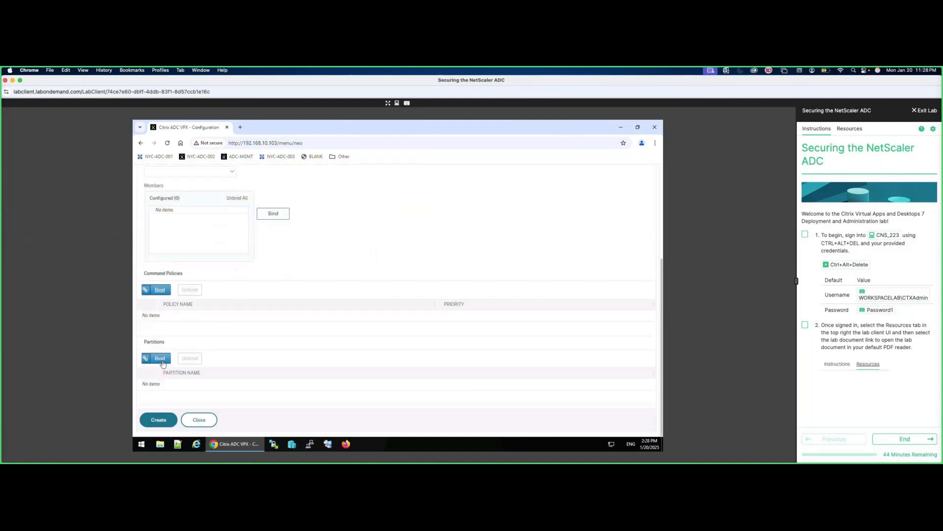
left_click(159, 289)
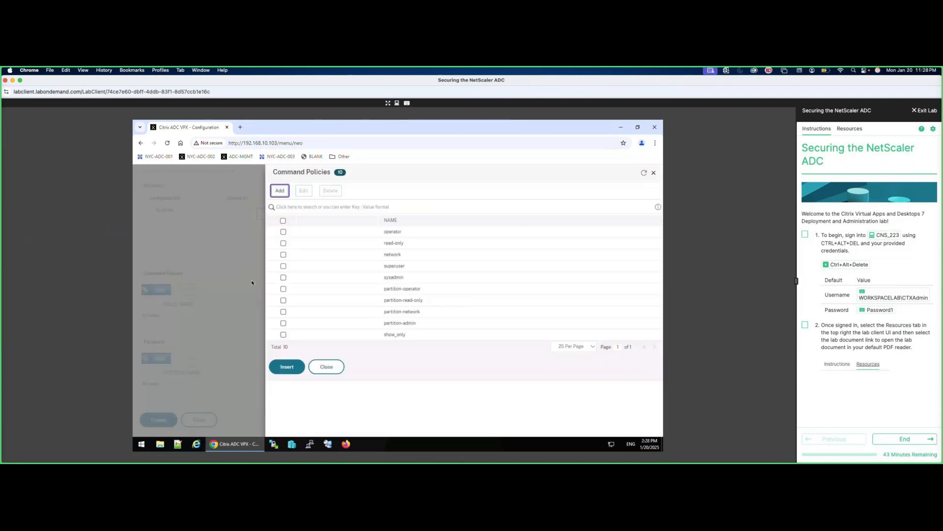
left_click(283, 231)
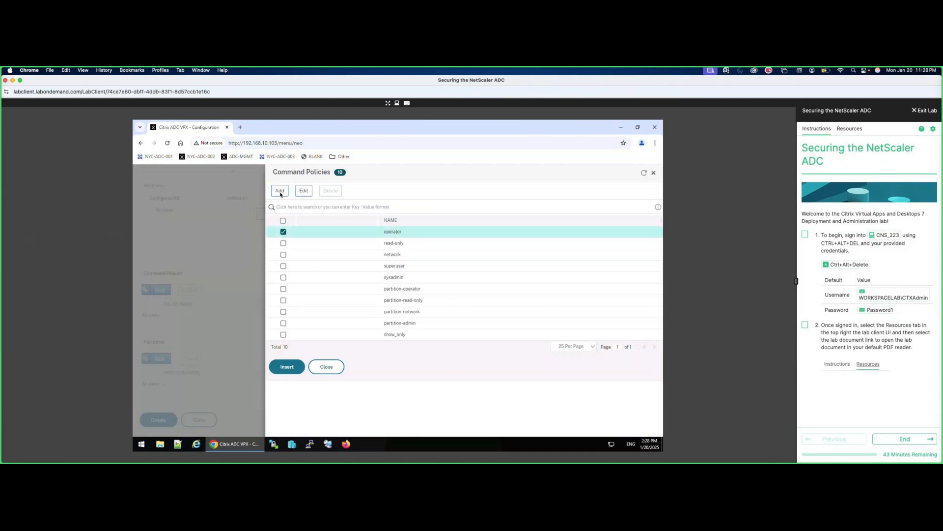
left_click(280, 190)
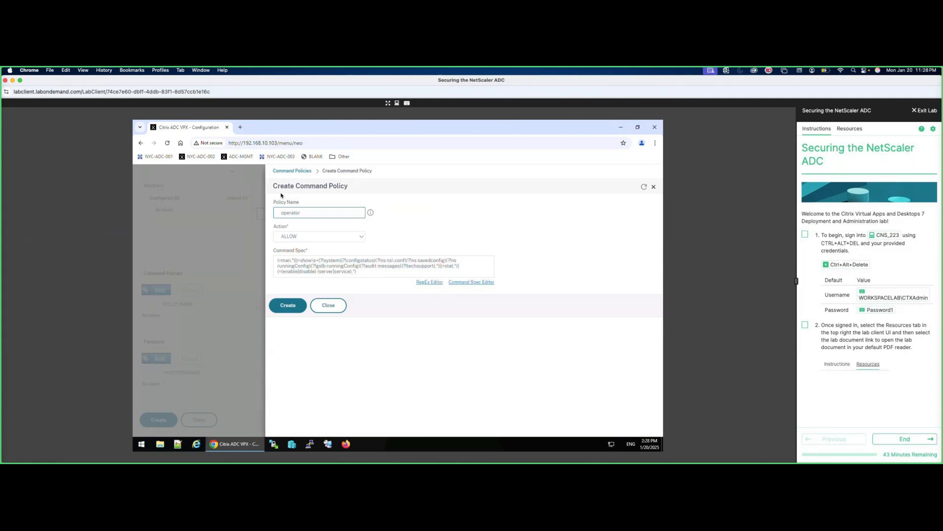
left_click(326, 305)
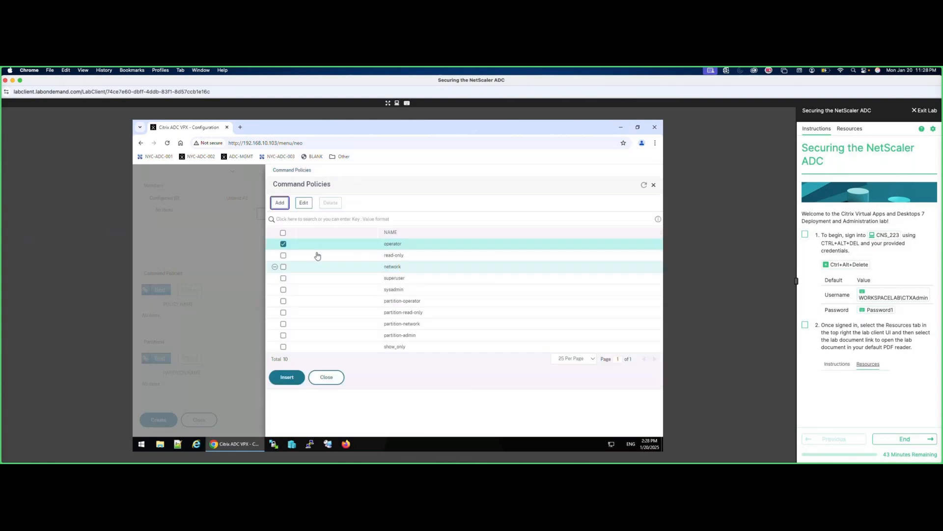
left_click(291, 377)
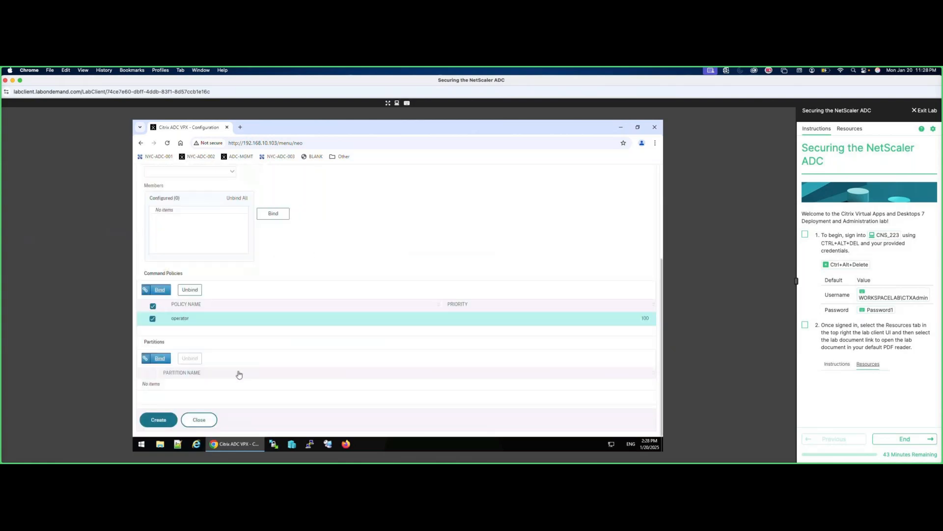
left_click(162, 420)
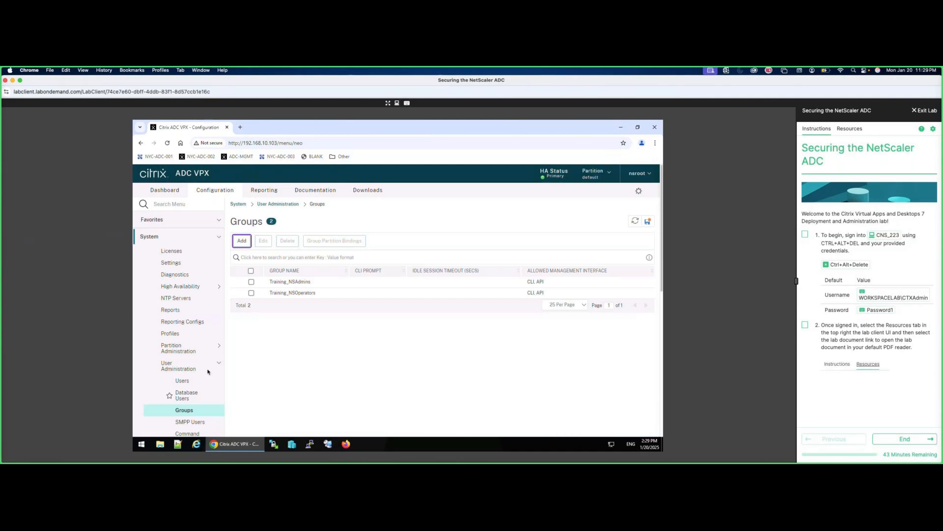
Go to Authentication > Basic Policies > LDAP Servers and begin adding a new server.
left_click(188, 369)
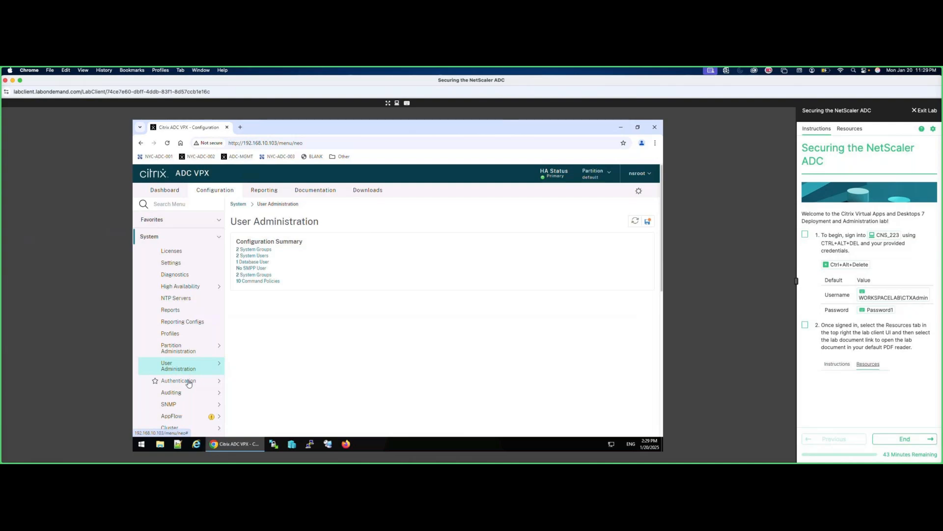
left_click(189, 382)
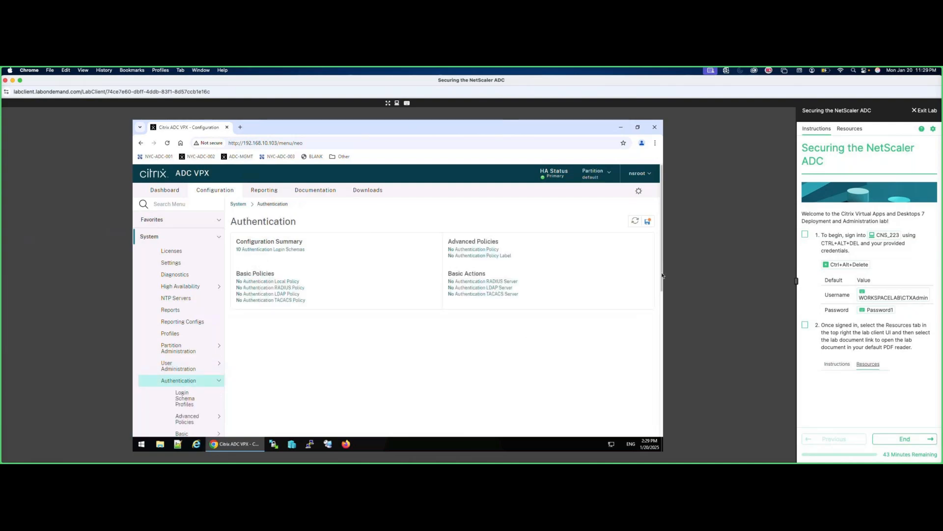
scroll(661, 311, "down", 1)
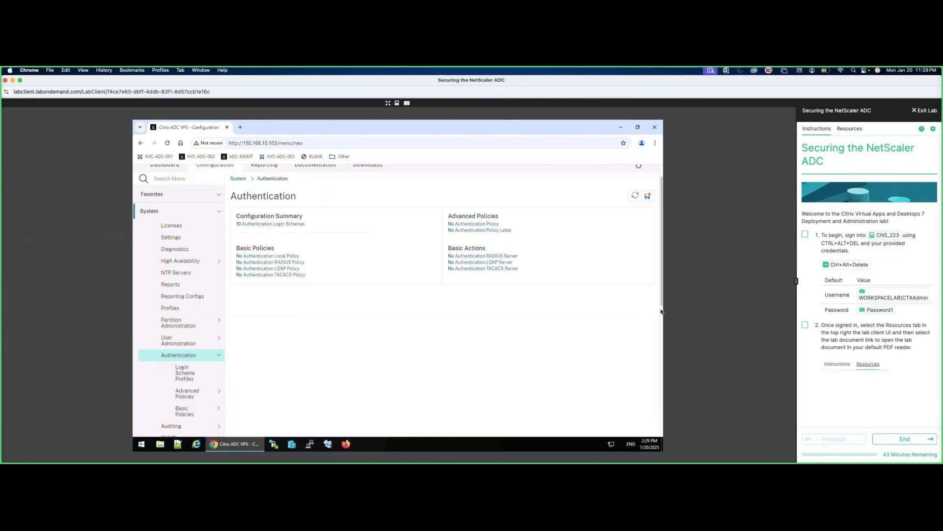
left_click(183, 411)
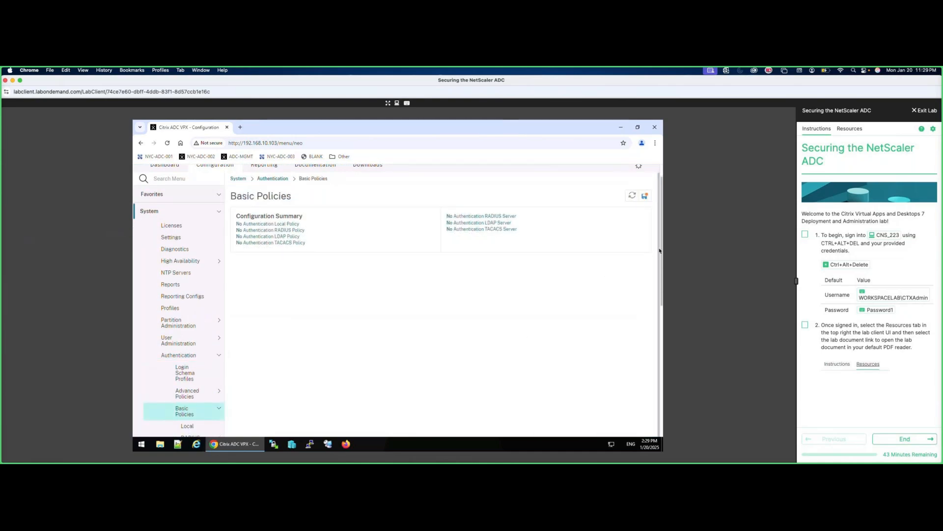
scroll(661, 293, "down", 4)
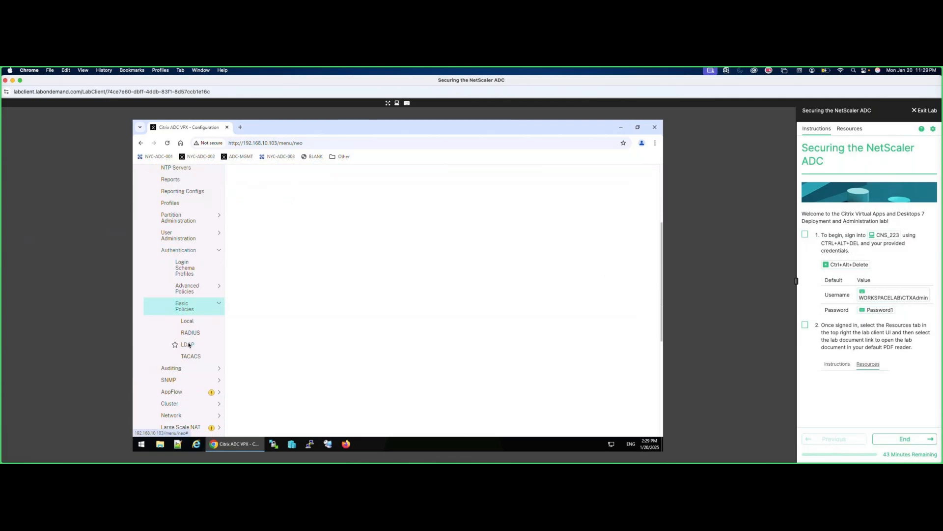
left_click(188, 344)
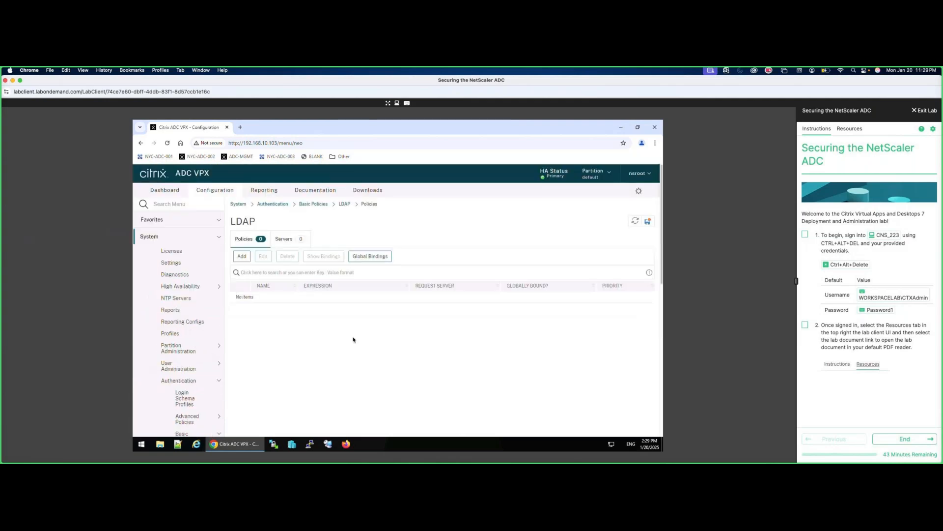
left_click(290, 240)
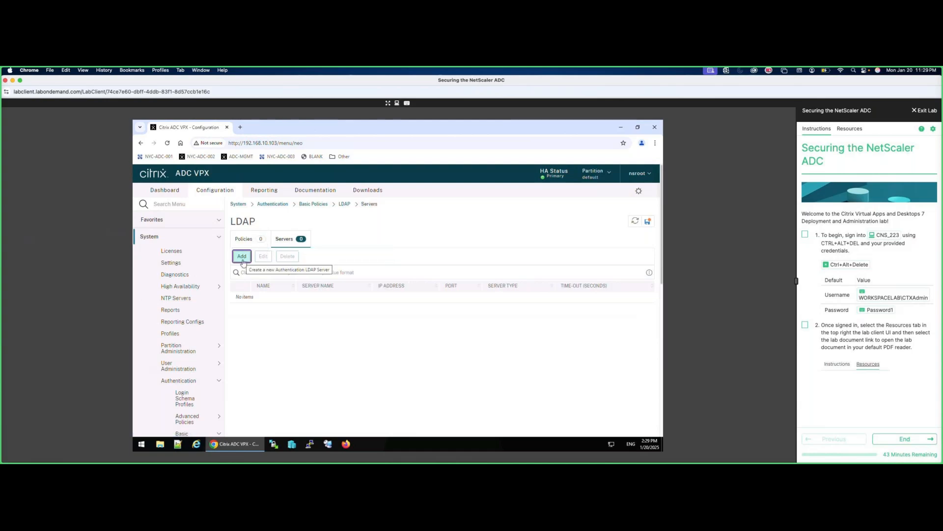
left_click(242, 257)
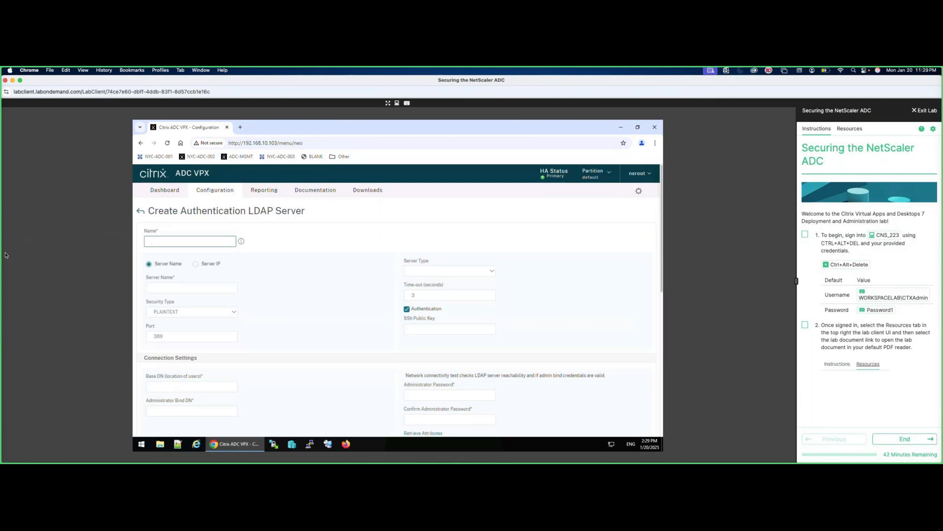
Define LDAP server auth_ldap_srv at 172.21.10.103, type AD, port 389, base DN dc=workspacelab,dc=com.
type("auth_ldap_srv")
left_click(171, 287)
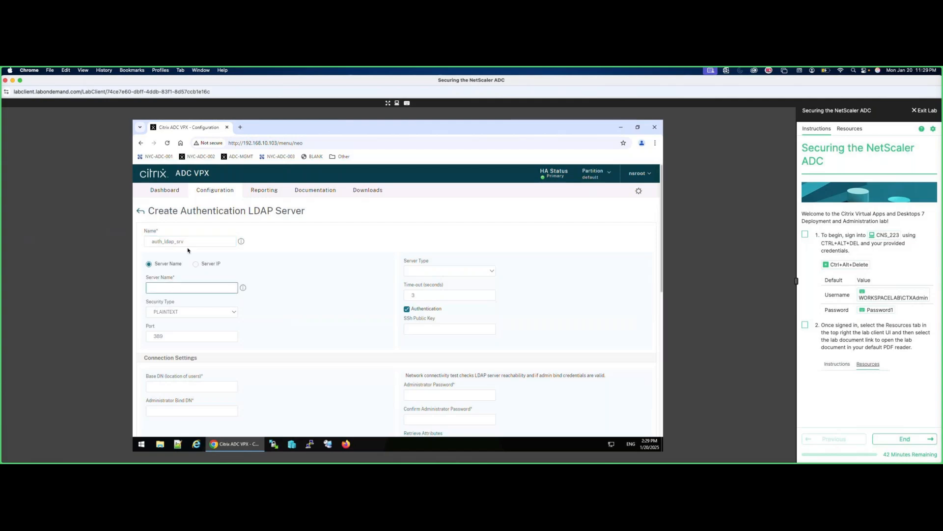
left_click(195, 264)
left_click(187, 288)
type("172.21.10.103")
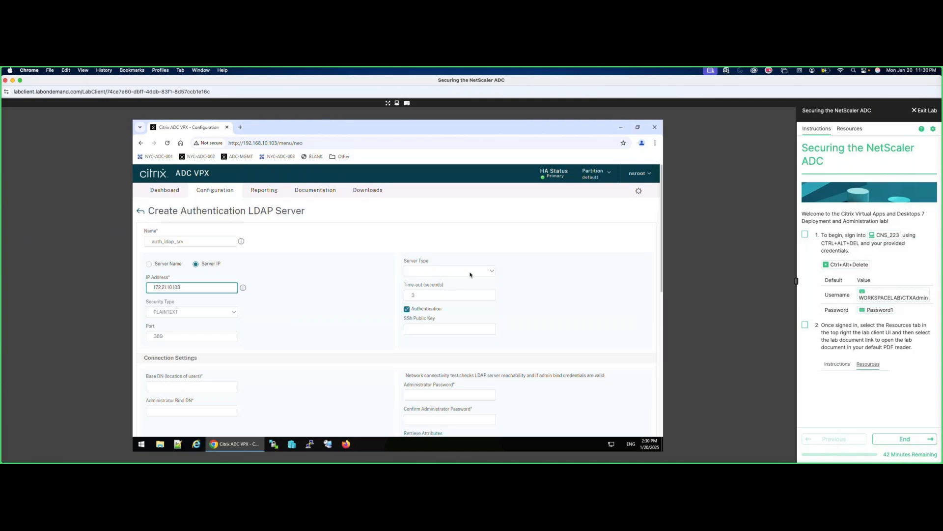
left_click(486, 276)
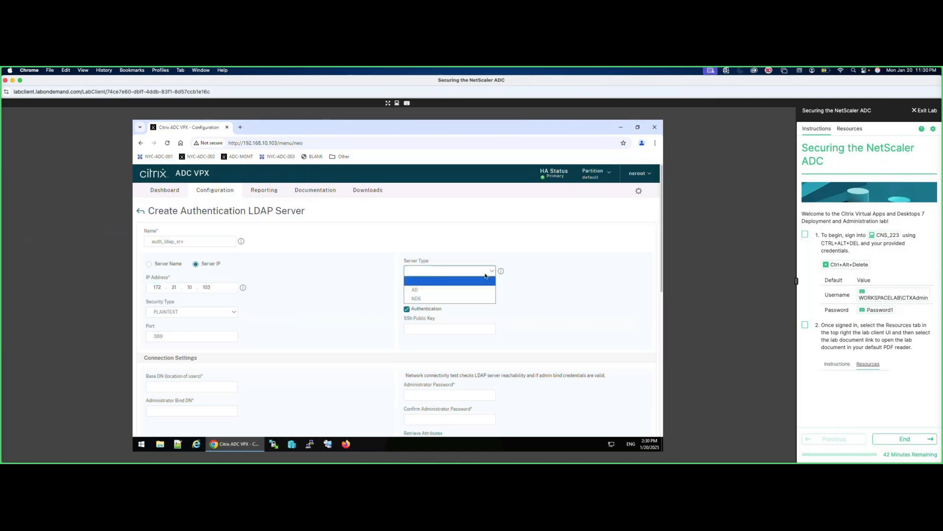
left_click(415, 290)
left_click_drag(167, 336, 146, 336)
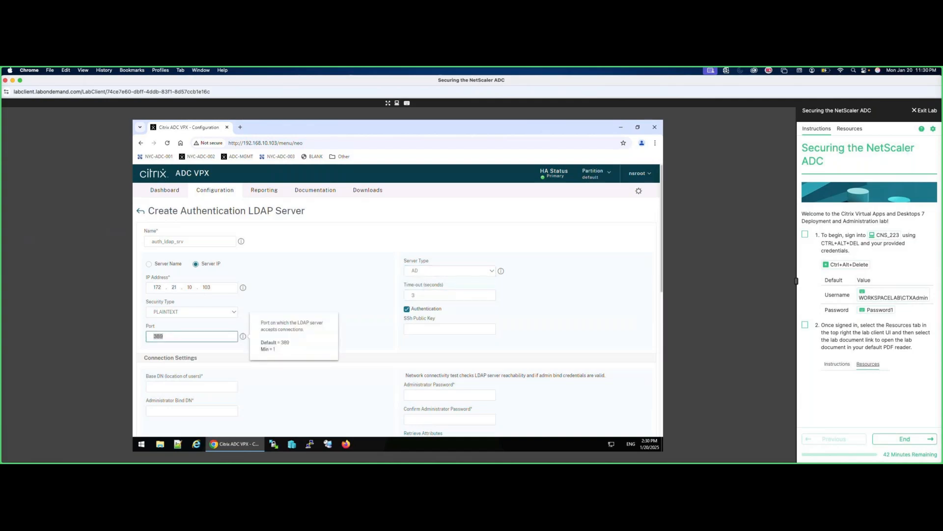
left_click(175, 386)
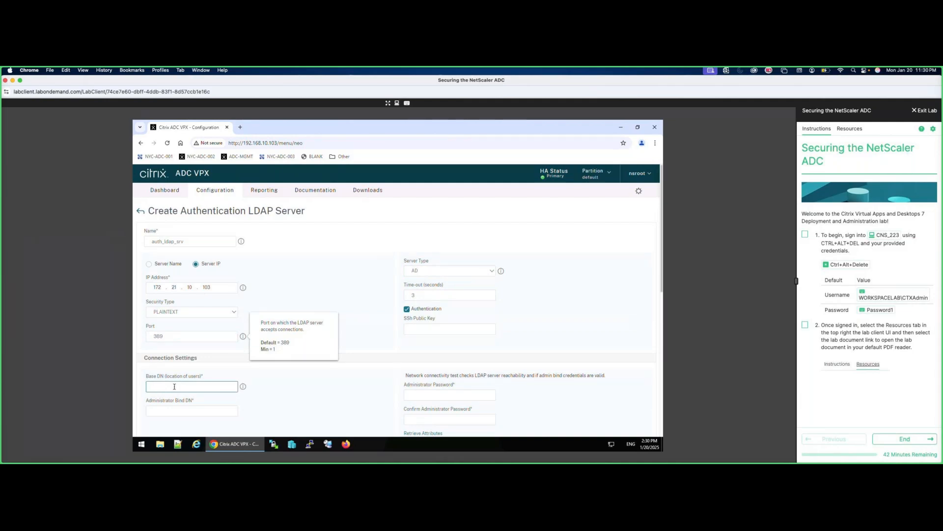
type("dc=workspacelab,dc=com")
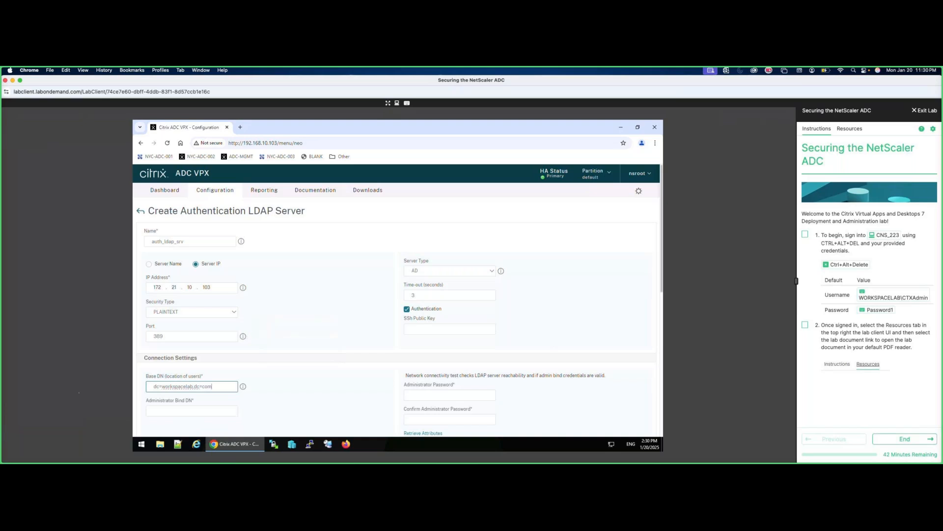
Enter the administrator bind DN account and the administrator password, then confirm the password.
left_click(177, 411)
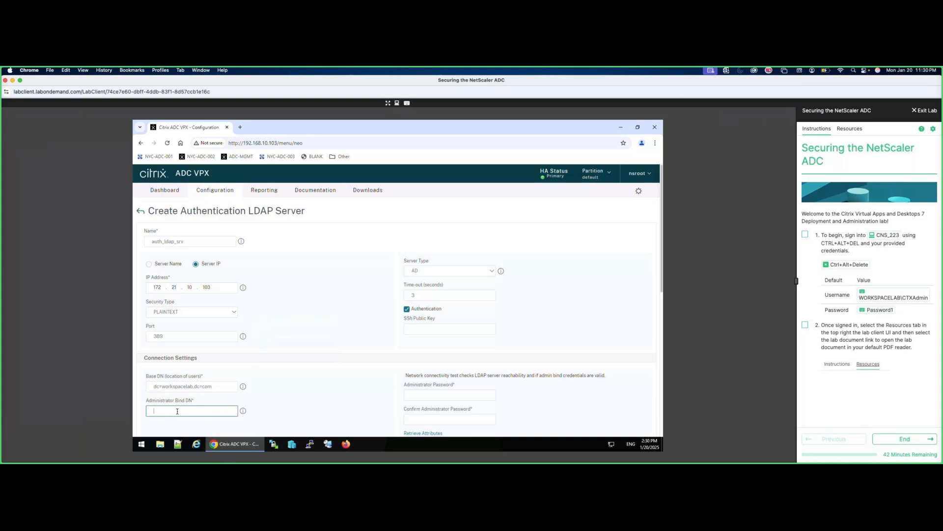
left_click(425, 394)
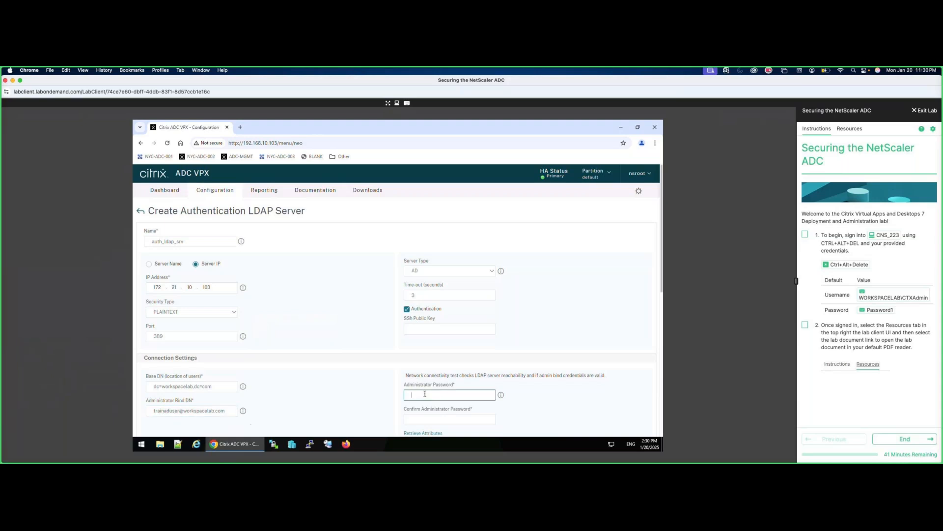
type("Pas")
left_click(437, 418)
type("Password1")
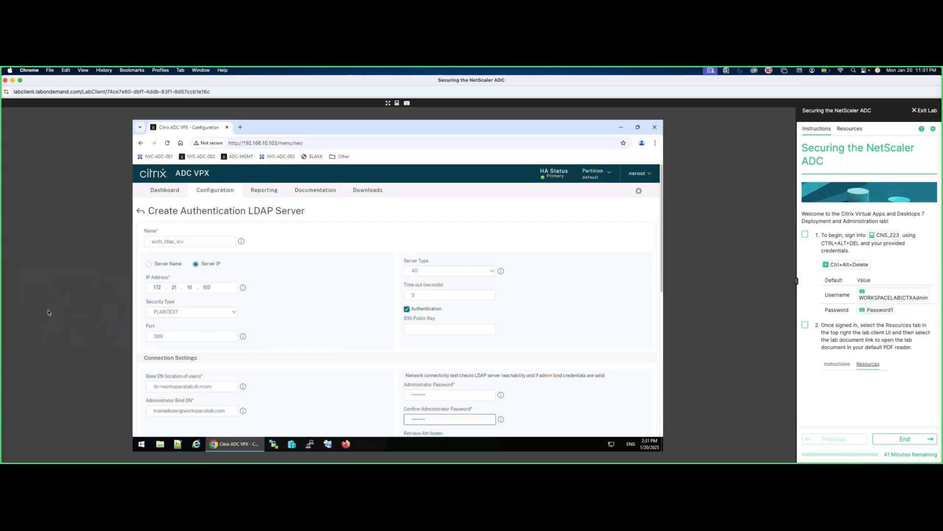
scroll(299, 362, "down", 2)
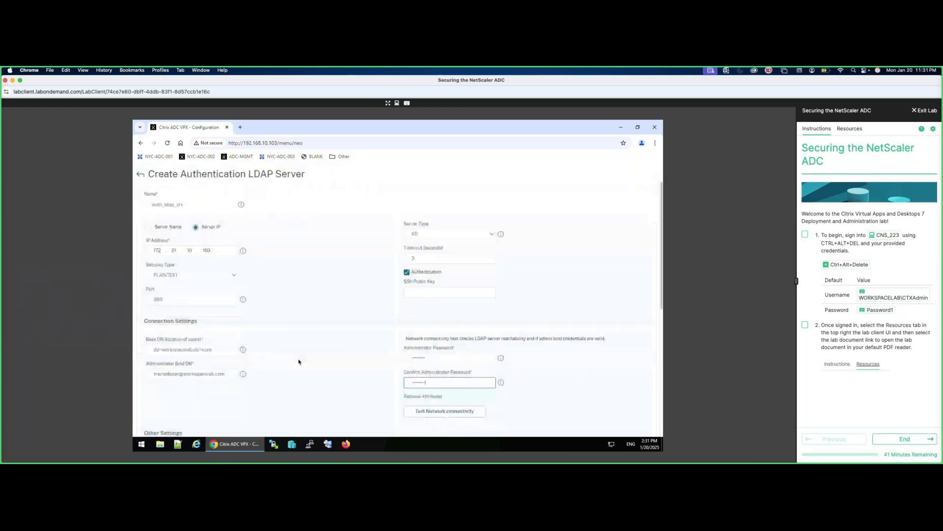
Set logon name attribute sAMAccountName, group attribute memberOf and sub attribute name cn.
scroll(299, 362, "down", 4)
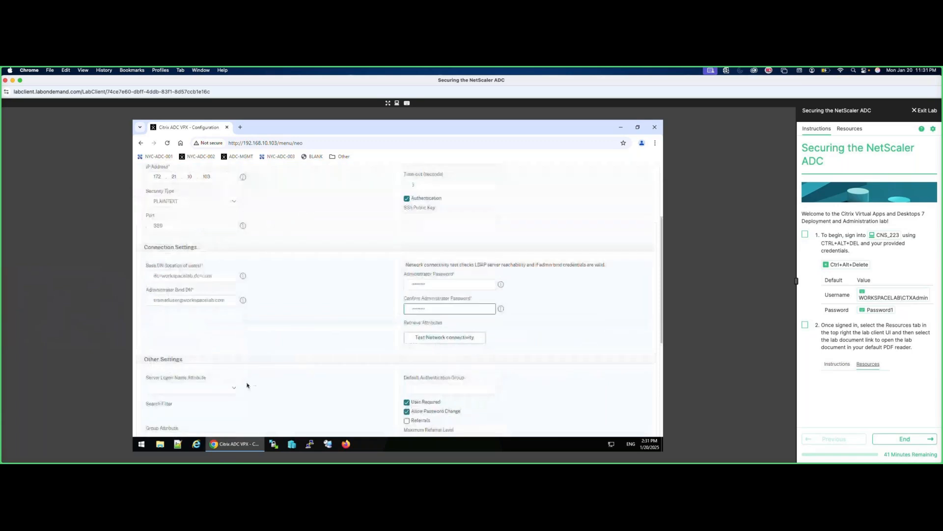
left_click(191, 388)
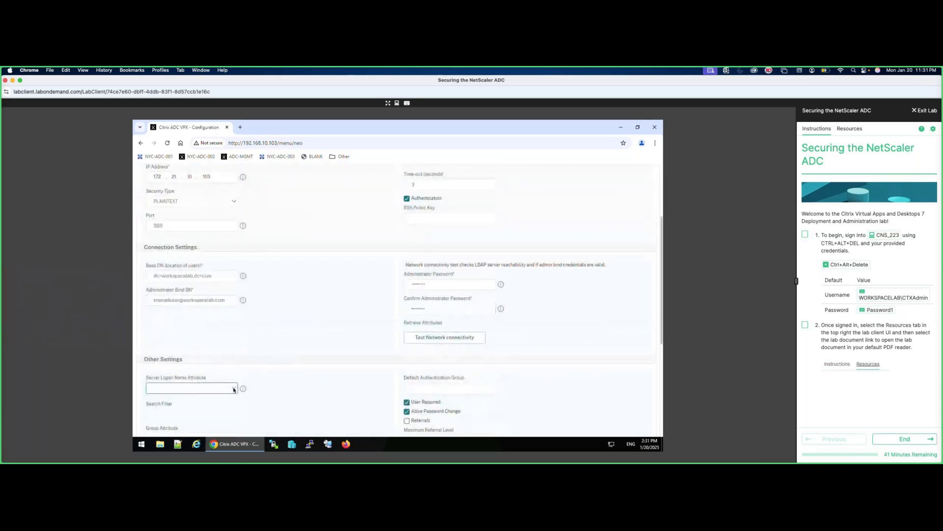
left_click(195, 417)
scroll(662, 317, "down", 3)
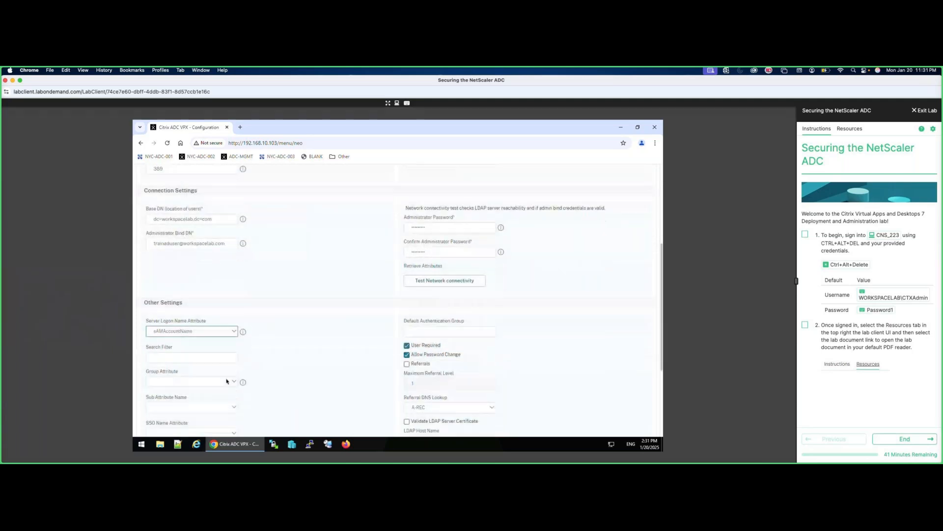
left_click(227, 381)
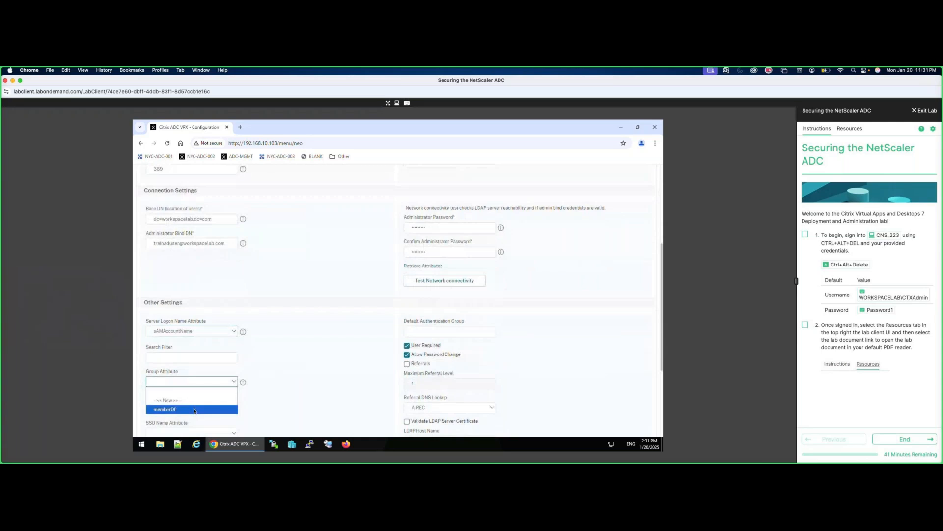
left_click(194, 410)
left_click(167, 406)
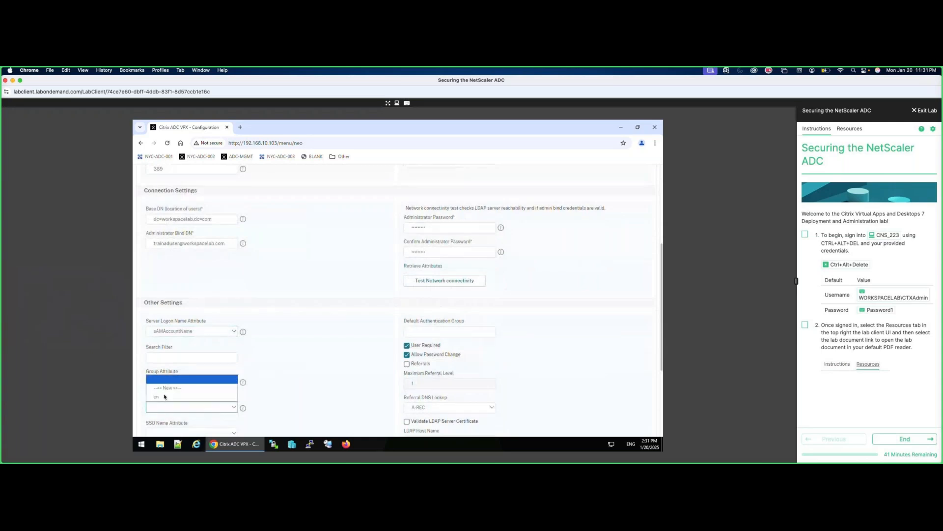
left_click(165, 397)
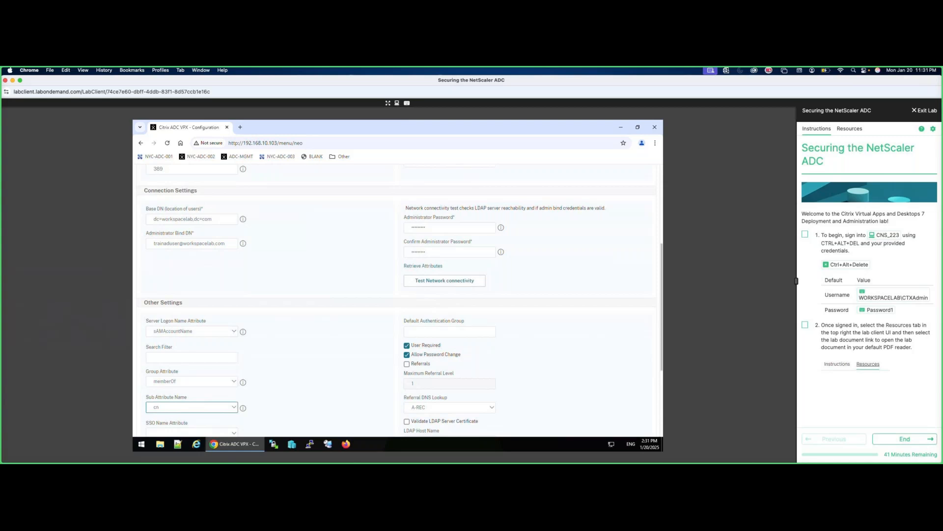
Test the LDAP server's network connectivity, then create the server.
left_click(466, 287)
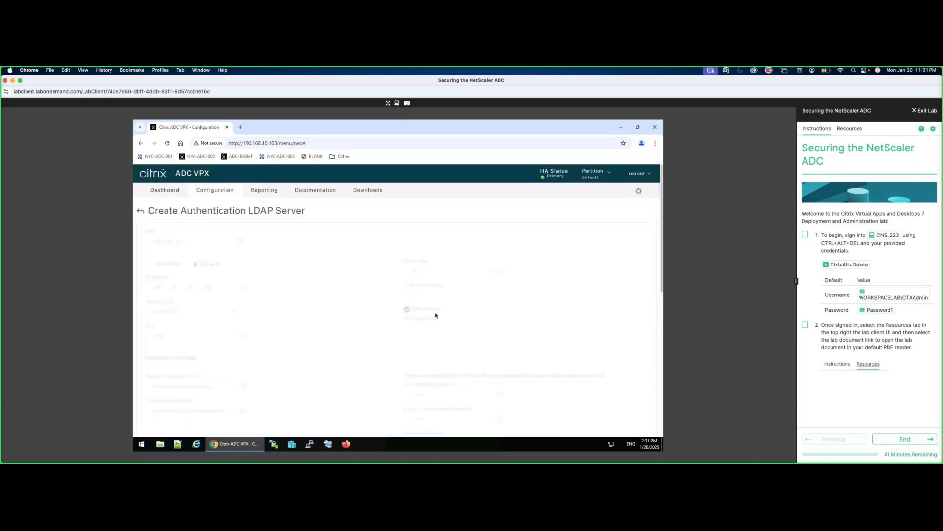
scroll(435, 315, "down", 3)
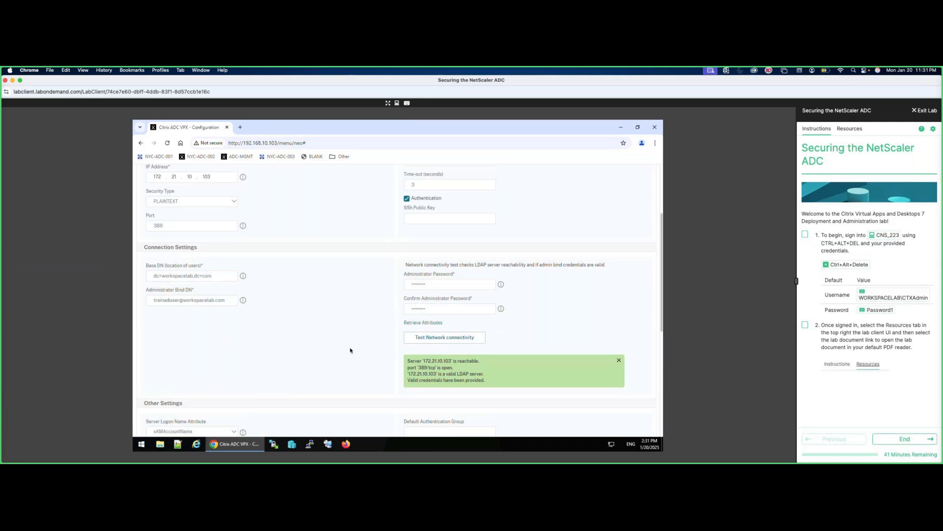
scroll(351, 350, "down", 6)
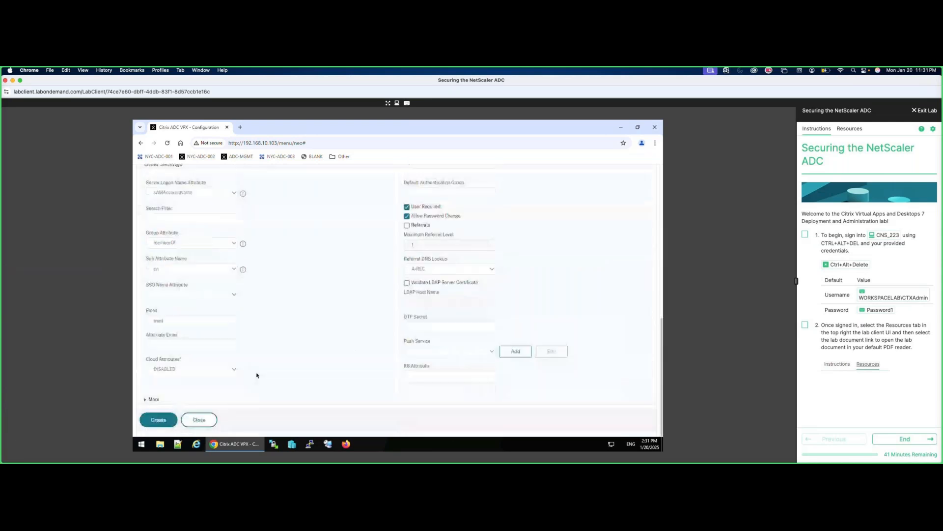
left_click(163, 422)
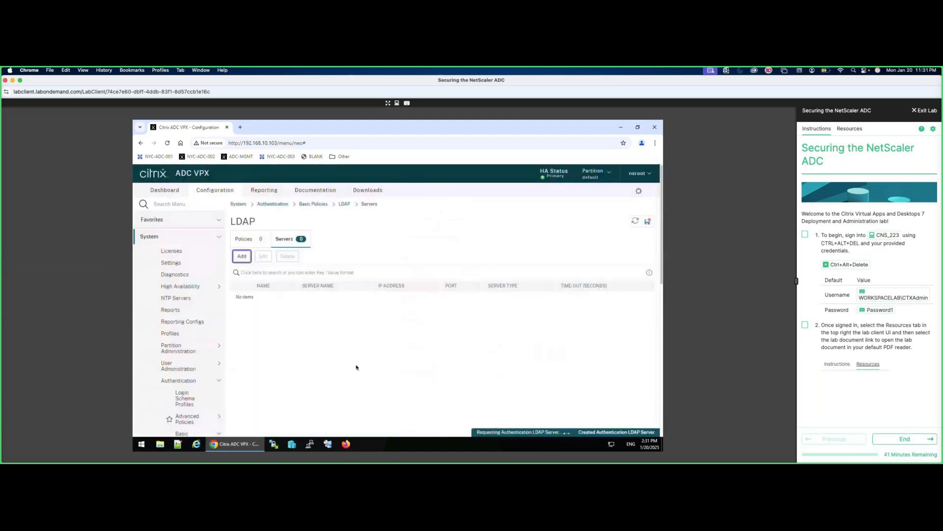
Create LDAP policy auth_ldap_policy on auth_ldap_srv with expression ns_true, accepting the deprecation warning.
left_click(245, 241)
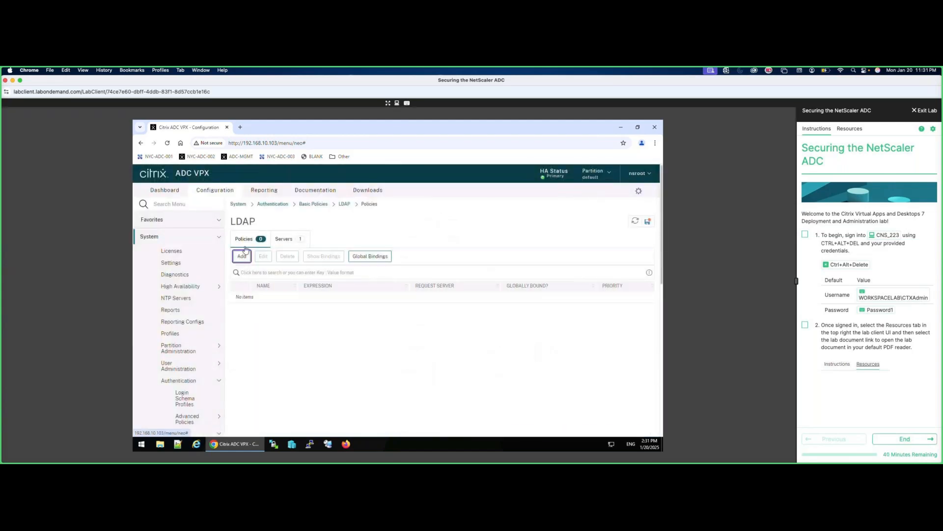
left_click(244, 251)
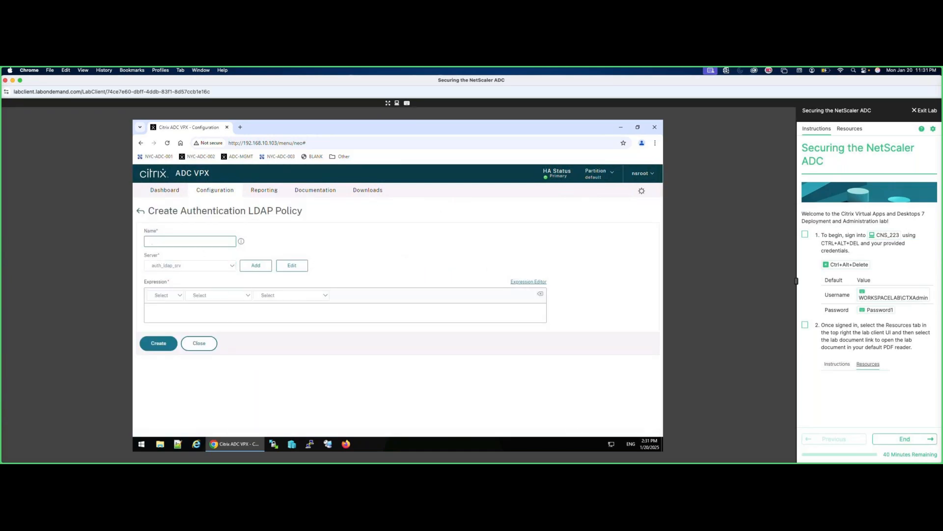
type("auth_ldap")
left_click(213, 314)
type("ns_tru")
left_click(167, 343)
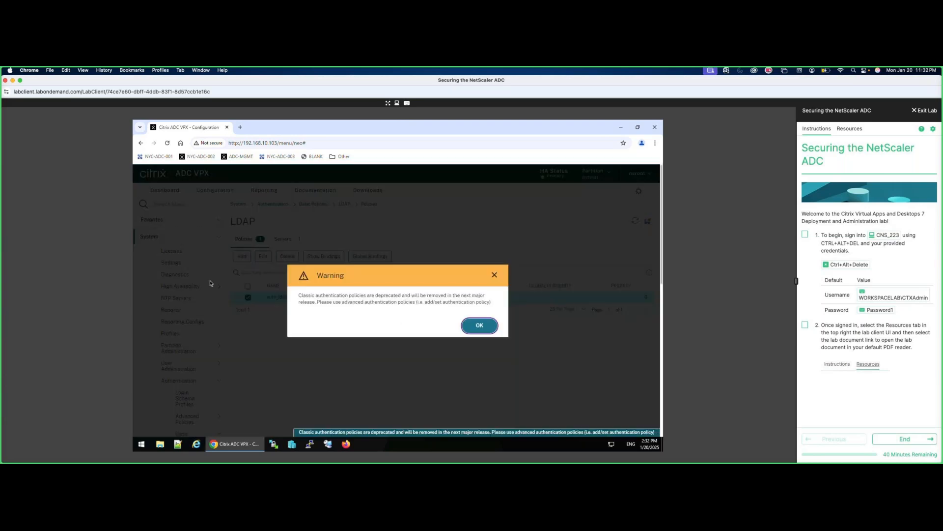
key("Return")
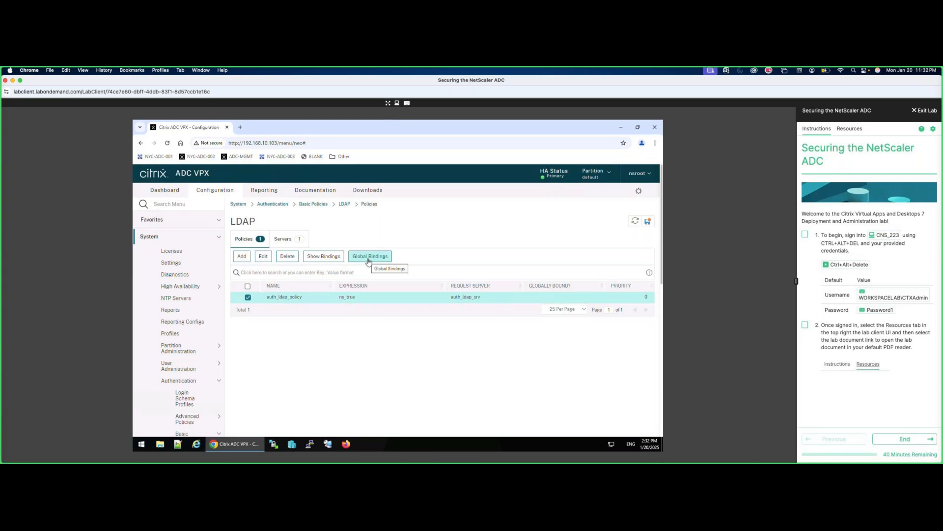
Bind auth_ldap_policy globally at priority 100.
left_click(368, 262)
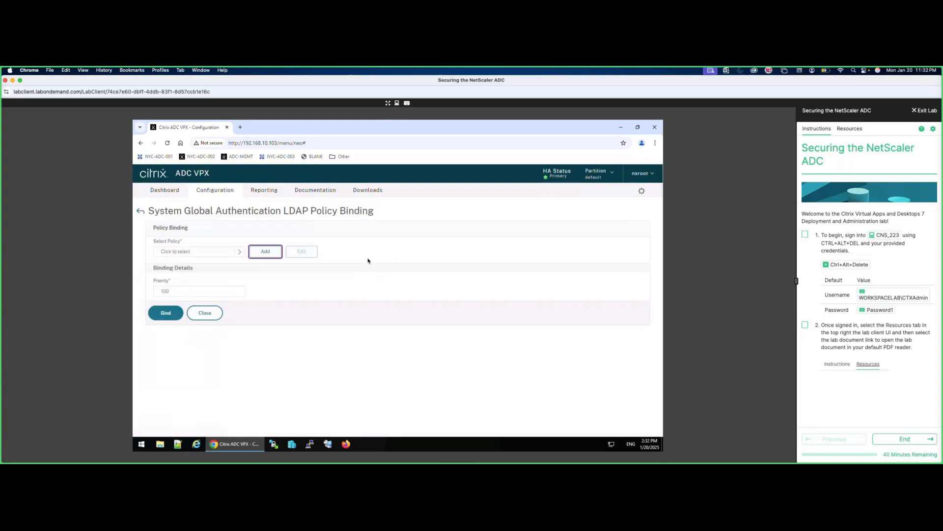
left_click(239, 251)
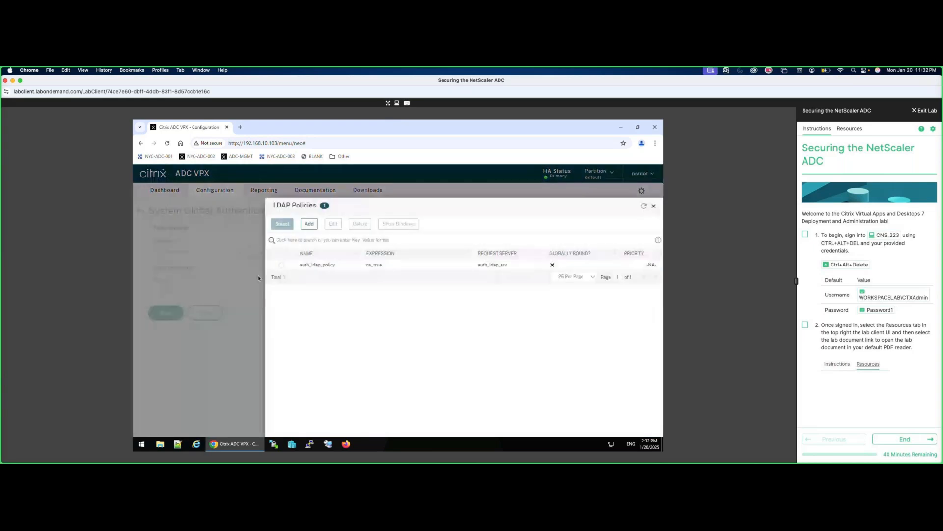
left_click(280, 266)
left_click(167, 327)
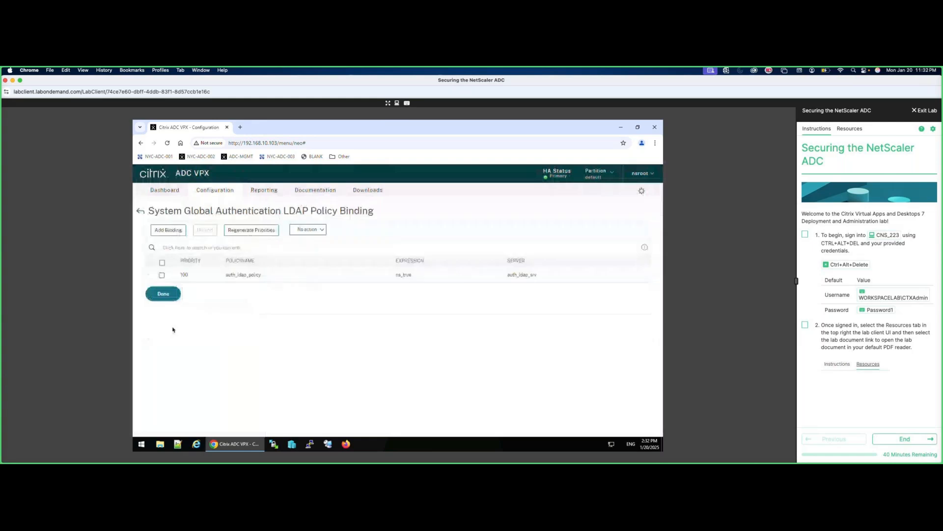
left_click(168, 297)
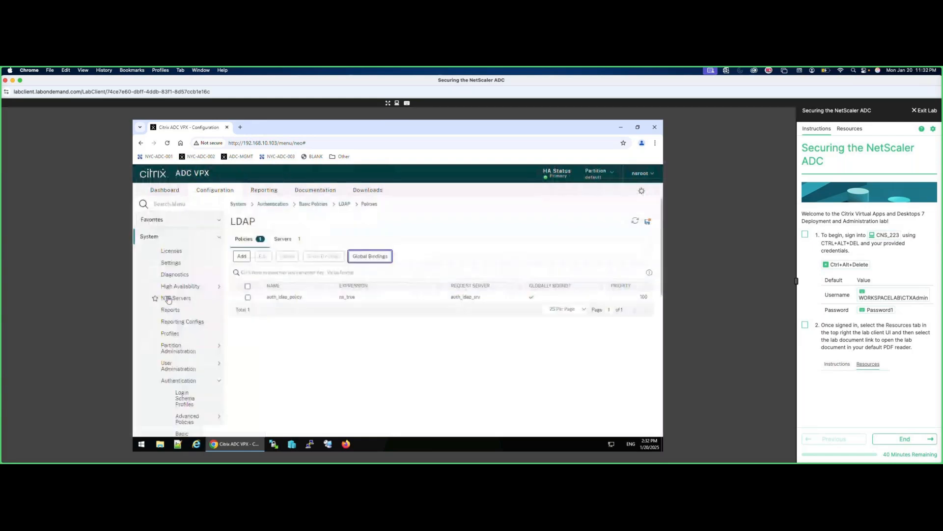
Save the running configuration and log out to the login page.
left_click(649, 224)
left_click(649, 224)
key("Return")
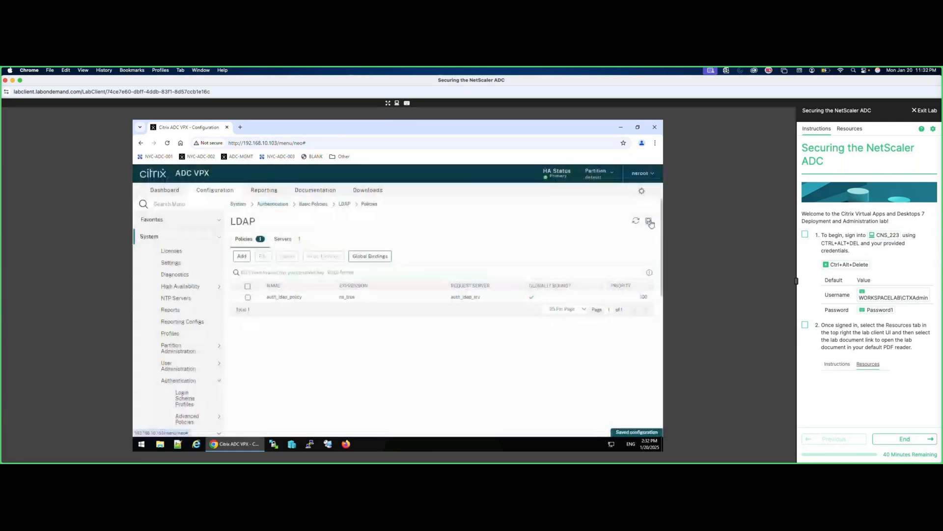
left_click(640, 173)
left_click(579, 190)
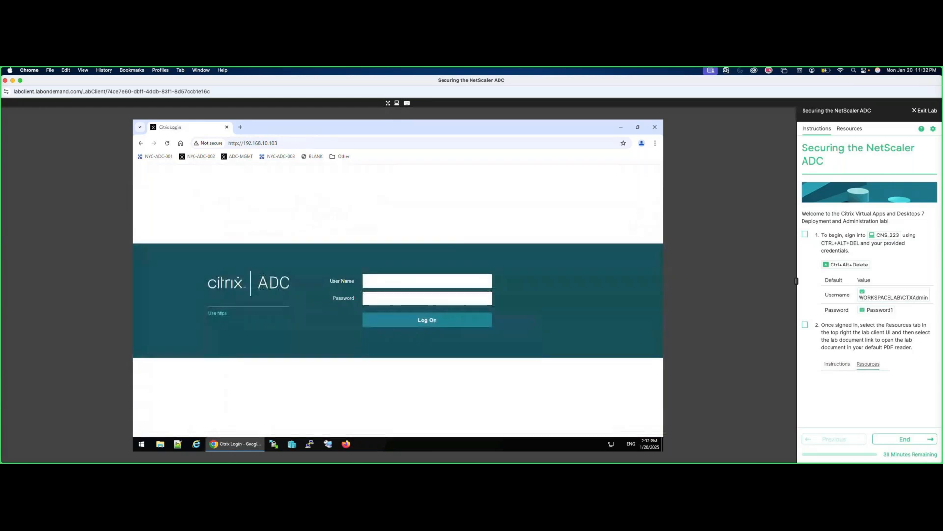
Sign in with the lab admin account's user name and password.
left_click(412, 281)
type("trainNSAdmin")
key("Tab")
type("Password1")
key("Return")
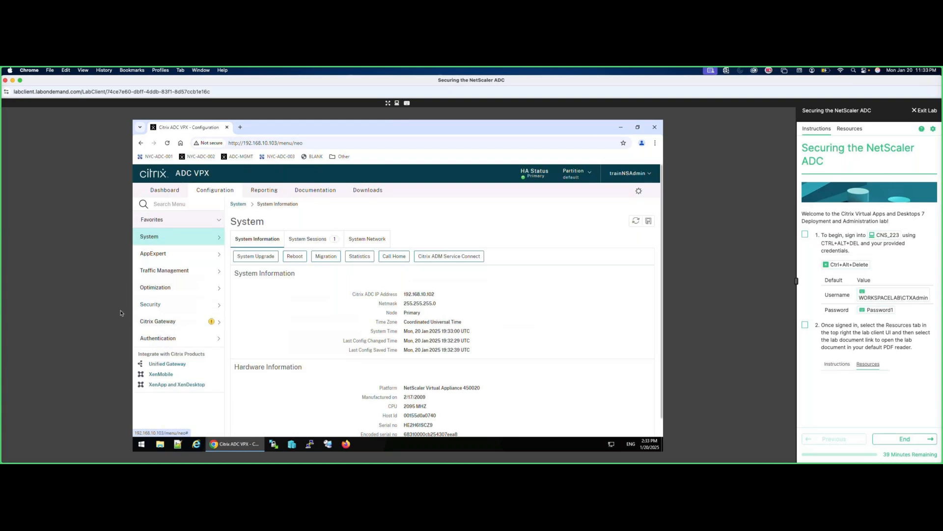
Enable Global Server Load Balancing in System Settings' advanced features.
left_click(176, 241)
left_click(189, 265)
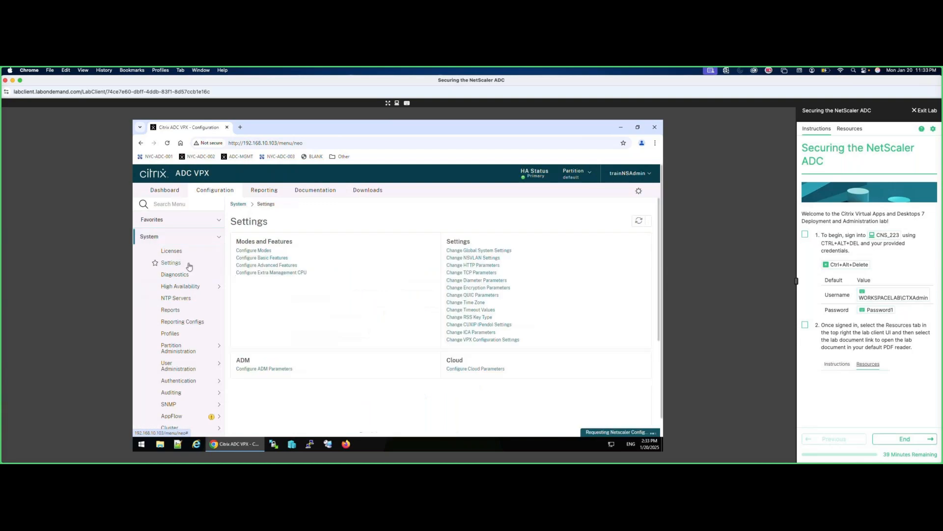
left_click(259, 265)
left_click(242, 249)
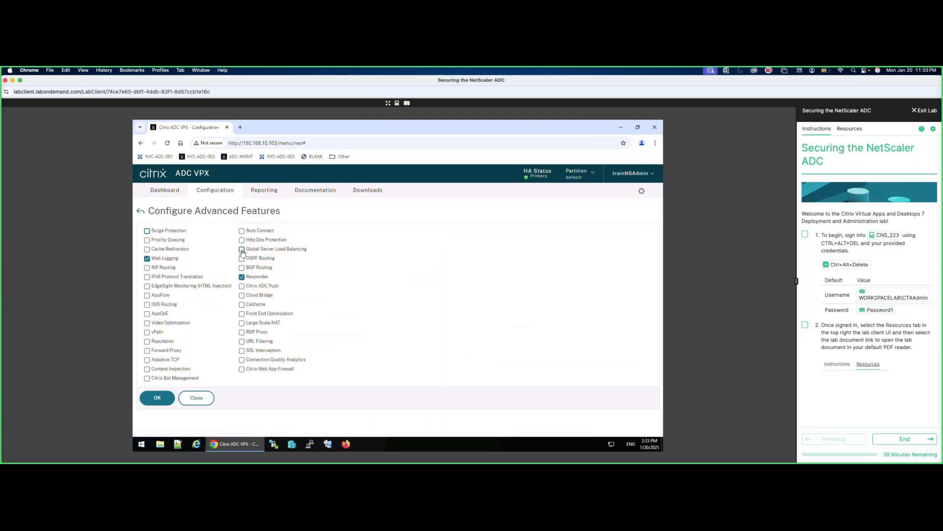
left_click(159, 397)
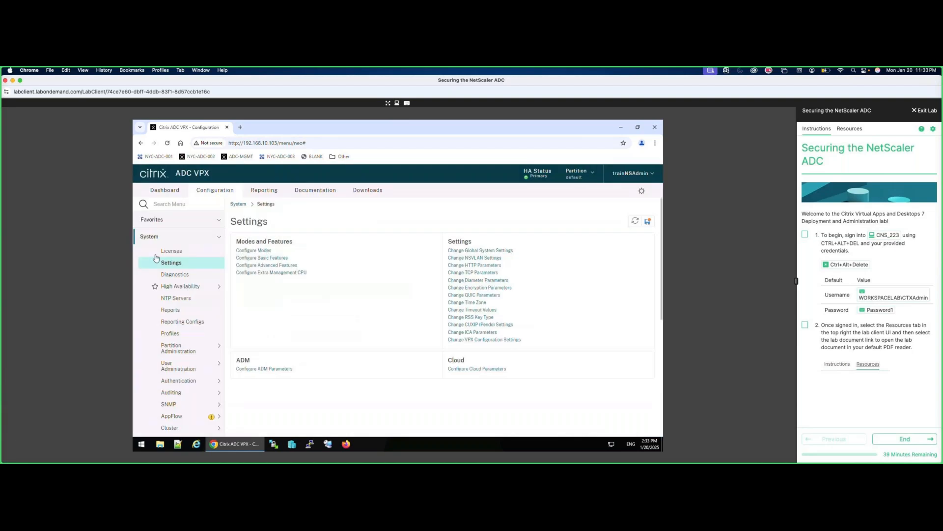
Save the running configuration and log out of the lab admin session.
left_click(148, 236)
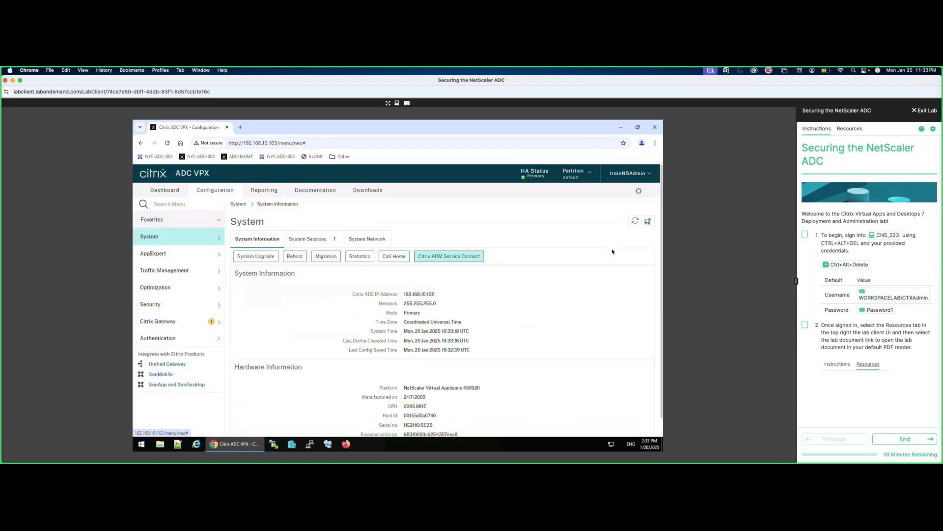
left_click(648, 222)
left_click(437, 323)
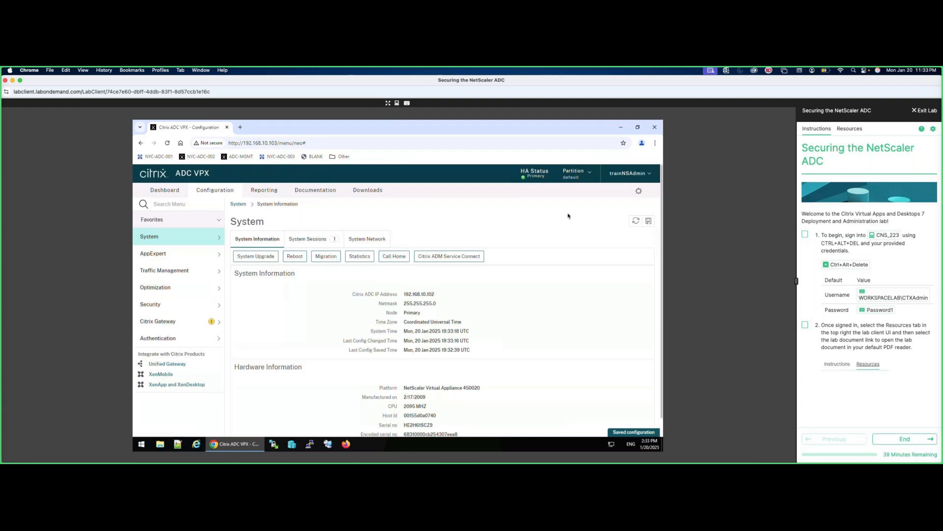
left_click(643, 178)
left_click(585, 192)
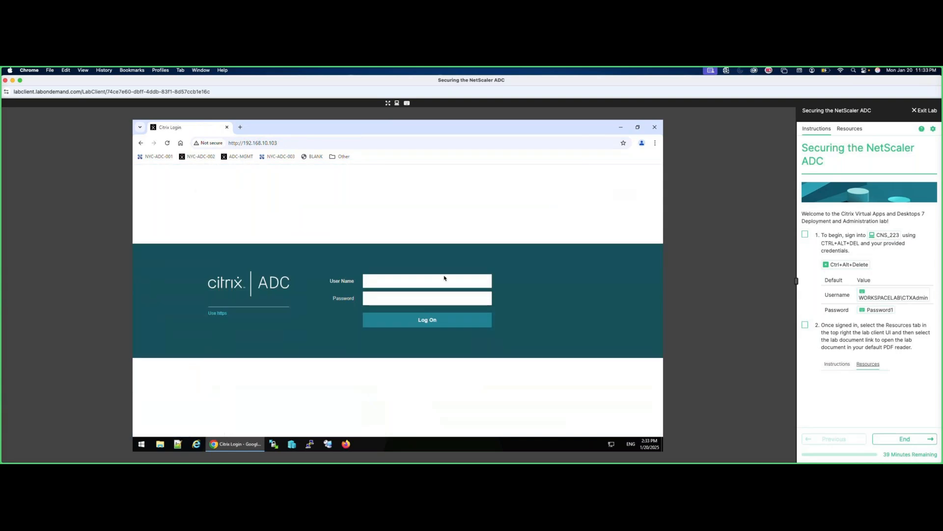
Log back in as nsroot with the default administrator password.
type("nsroot")
key("Tab")
type("nsroot")
key("Return")
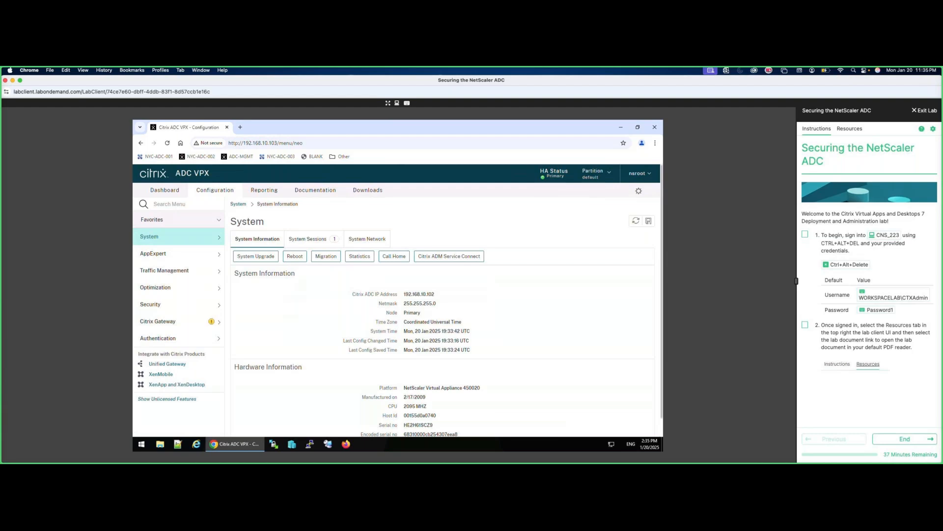
Create system user padmin1 with its password and confirmation.
left_click(163, 237)
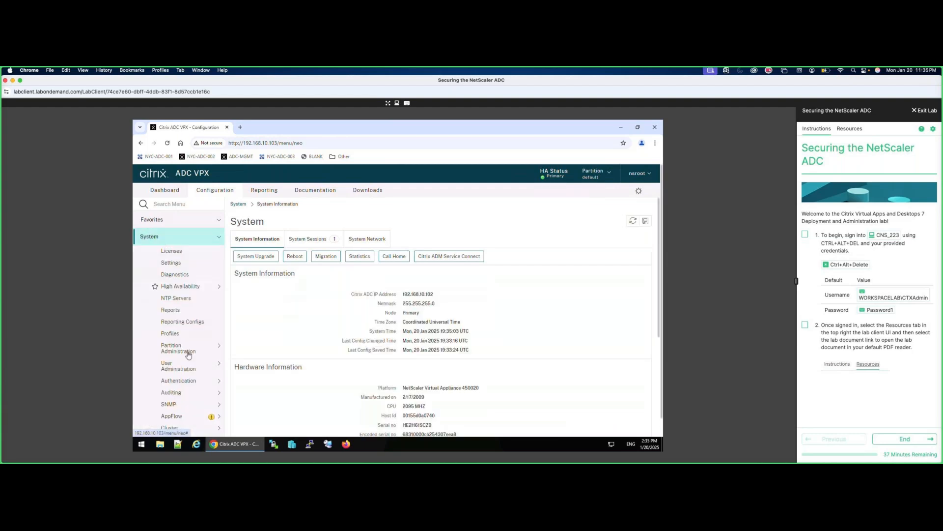
left_click(183, 367)
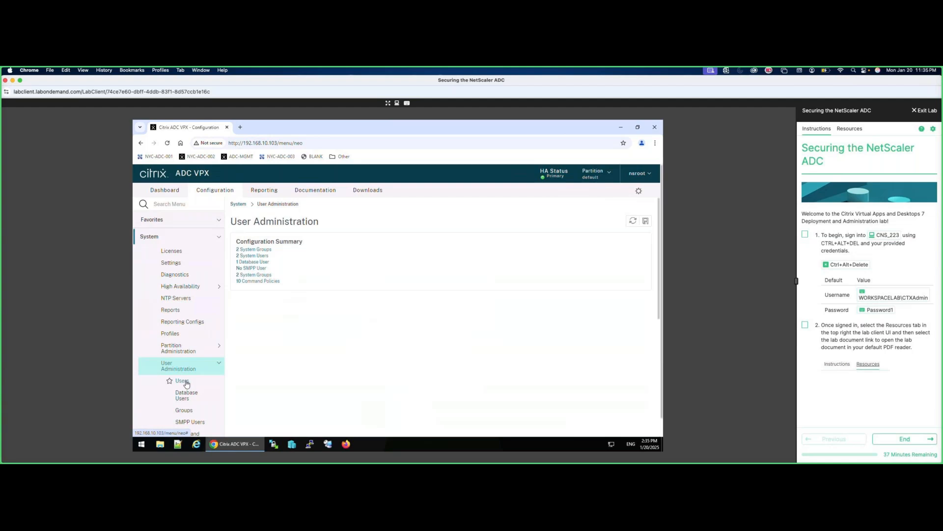
left_click(181, 382)
left_click(241, 243)
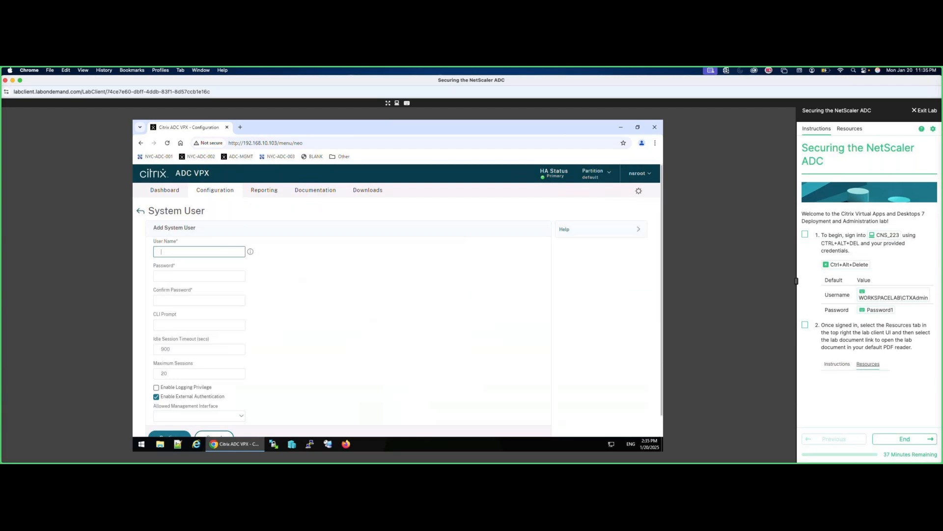
type("padmin1")
left_click(199, 276)
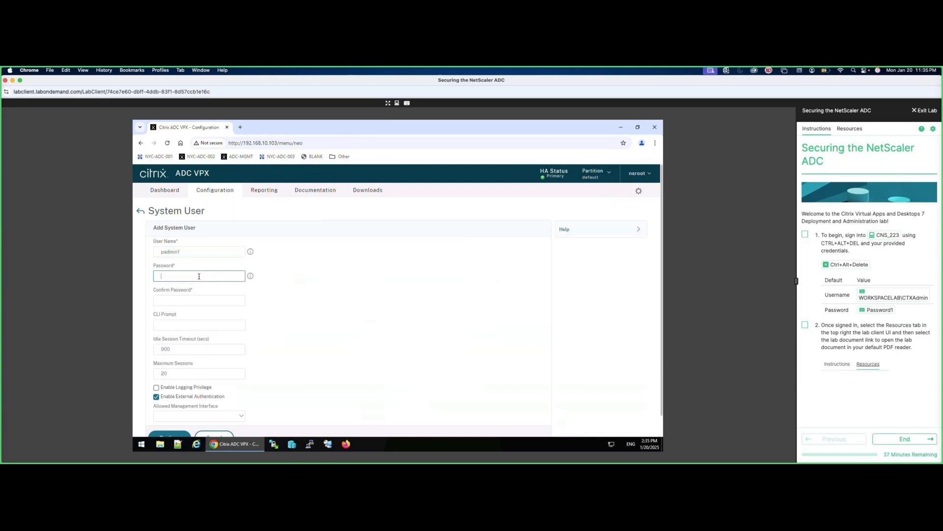
type("Passwor")
left_click(223, 292)
left_click(206, 300)
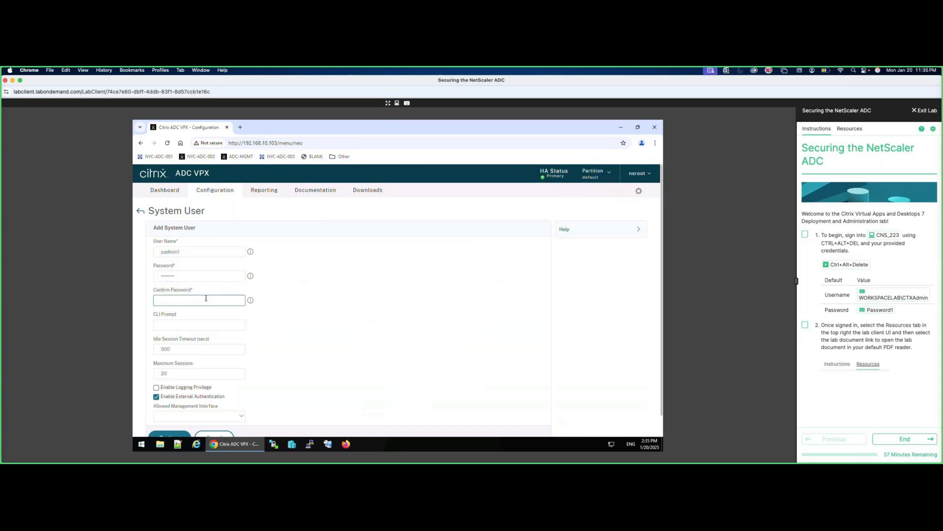
type("P")
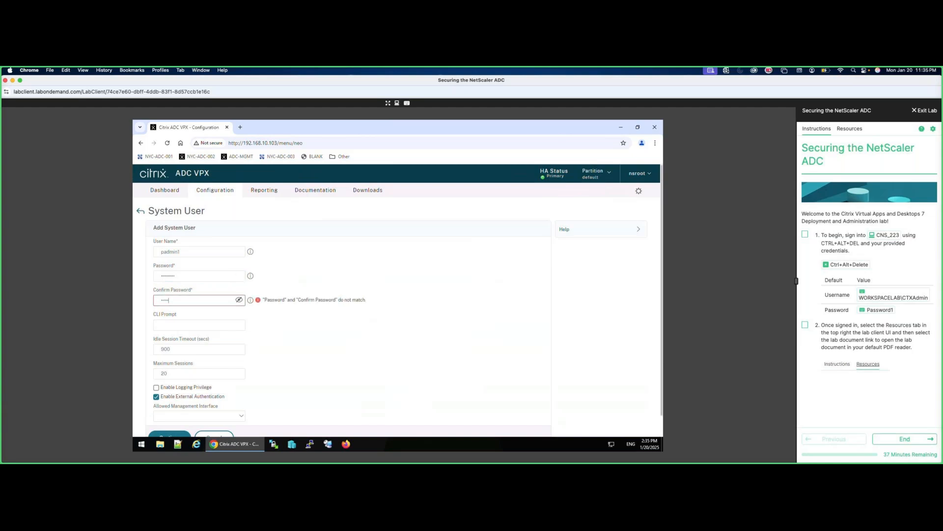
type("assword1")
scroll(302, 373, "down", 2)
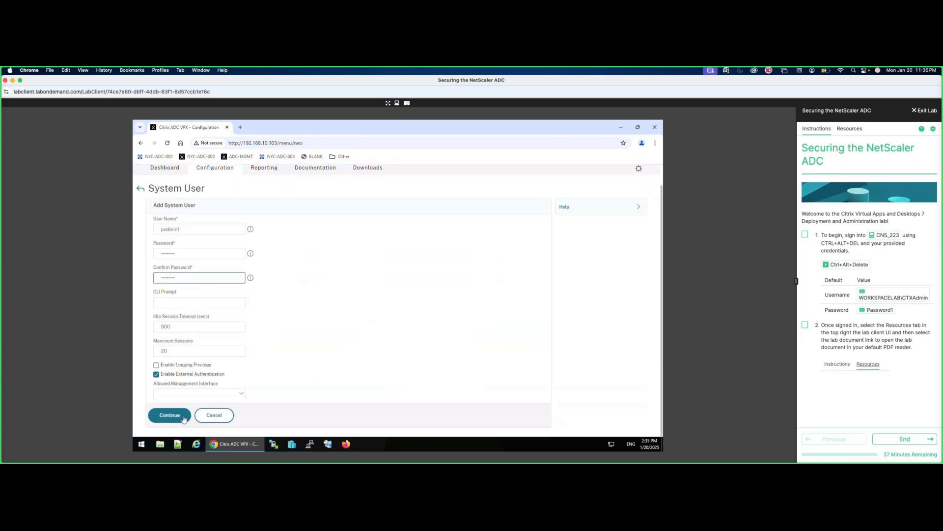
left_click(184, 417)
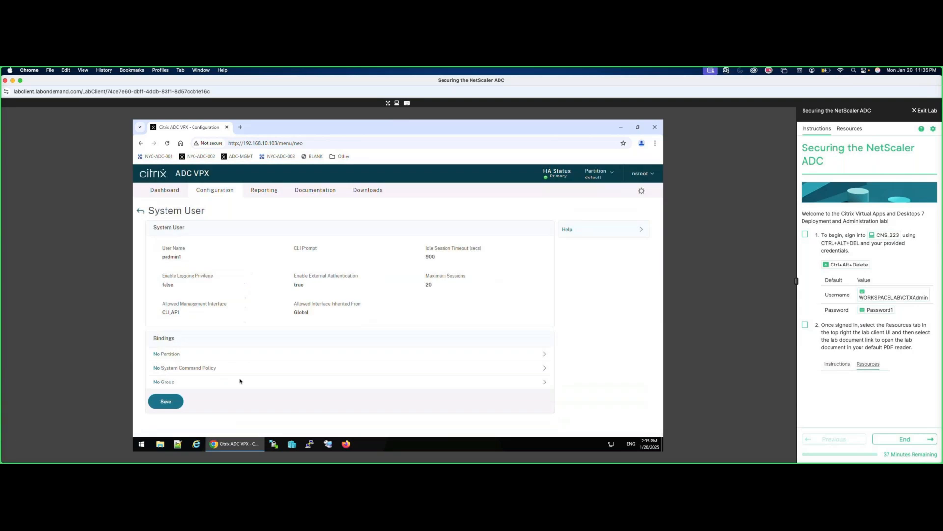
Bind the partition-admin command policy to padmin1, then start adding another user.
left_click(192, 370)
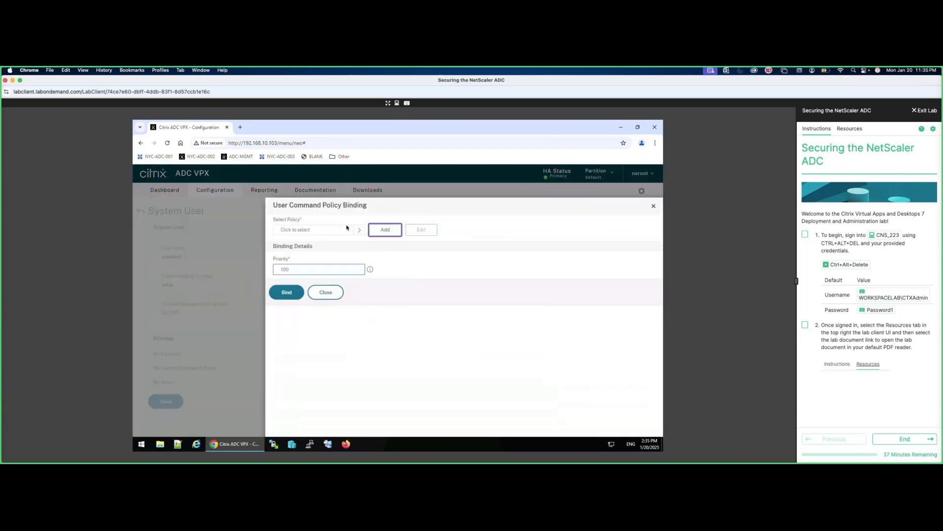
left_click(358, 231)
left_click(287, 371)
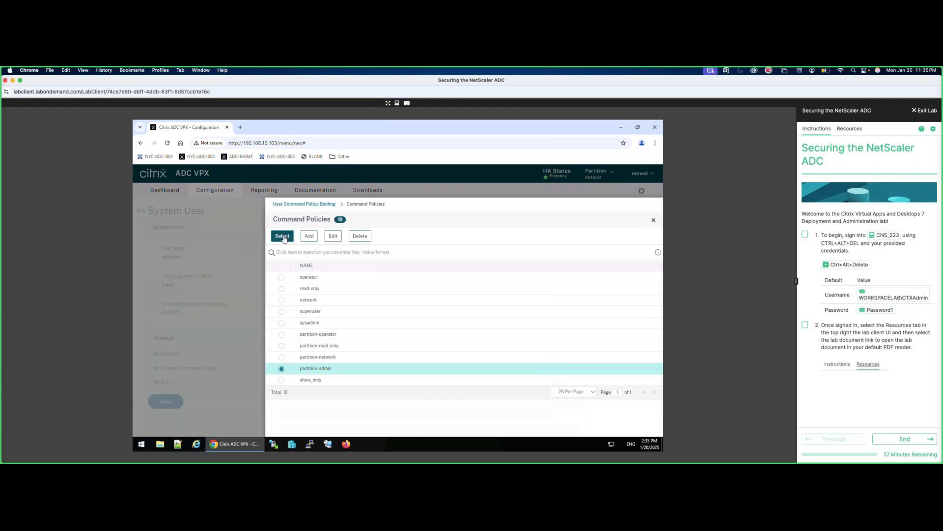
left_click(284, 238)
left_click(283, 305)
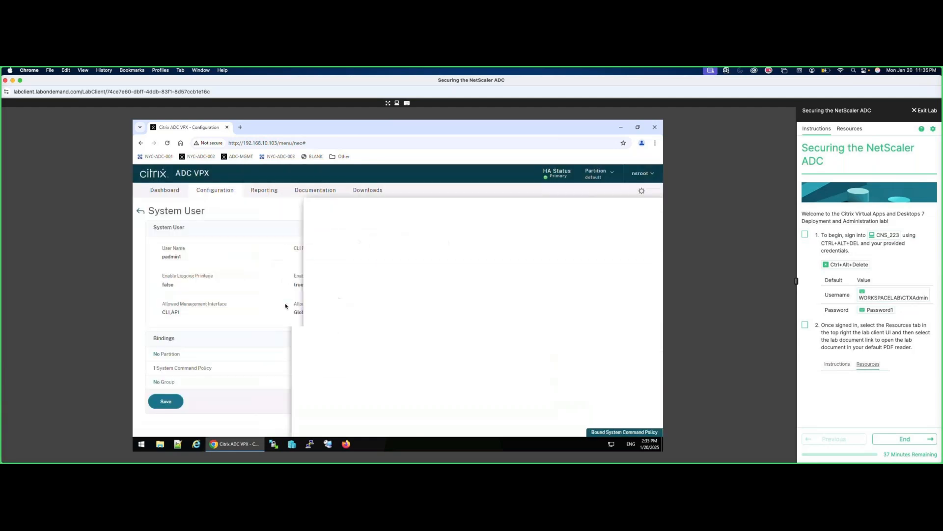
left_click(178, 400)
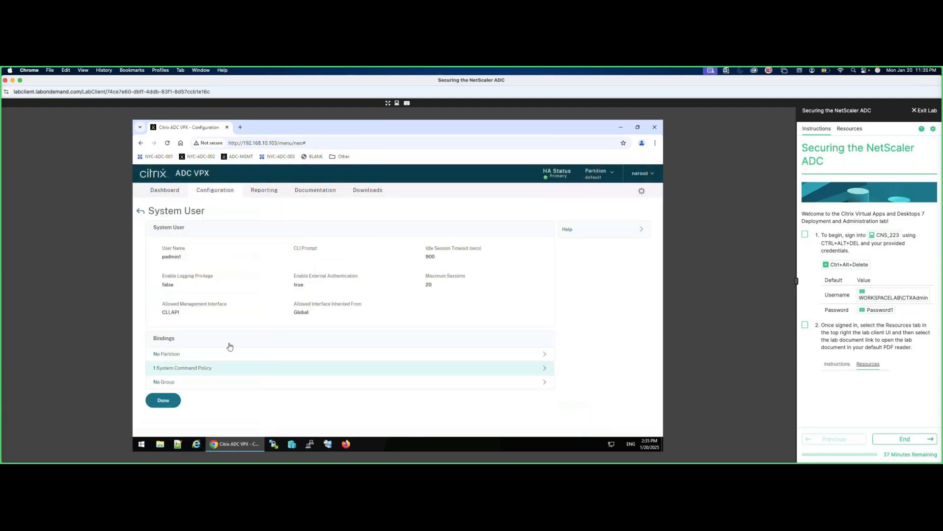
left_click(169, 400)
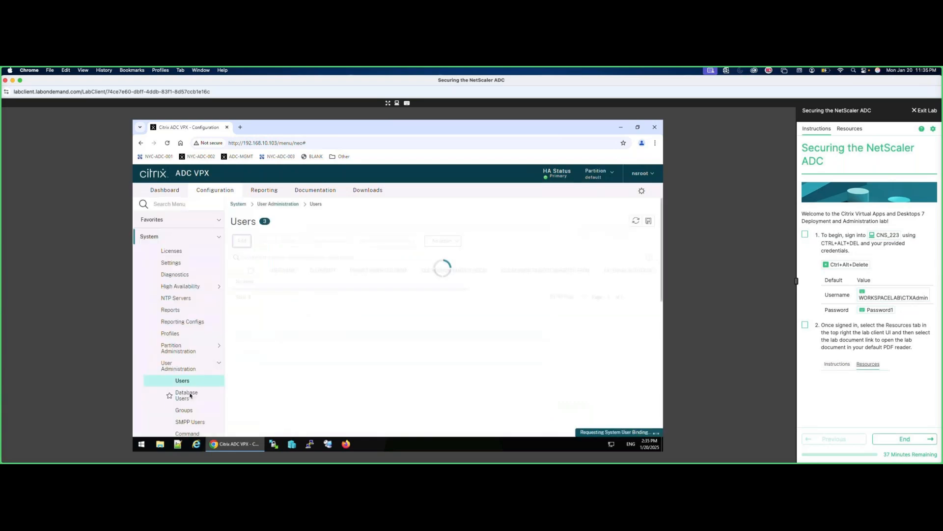
left_click(243, 246)
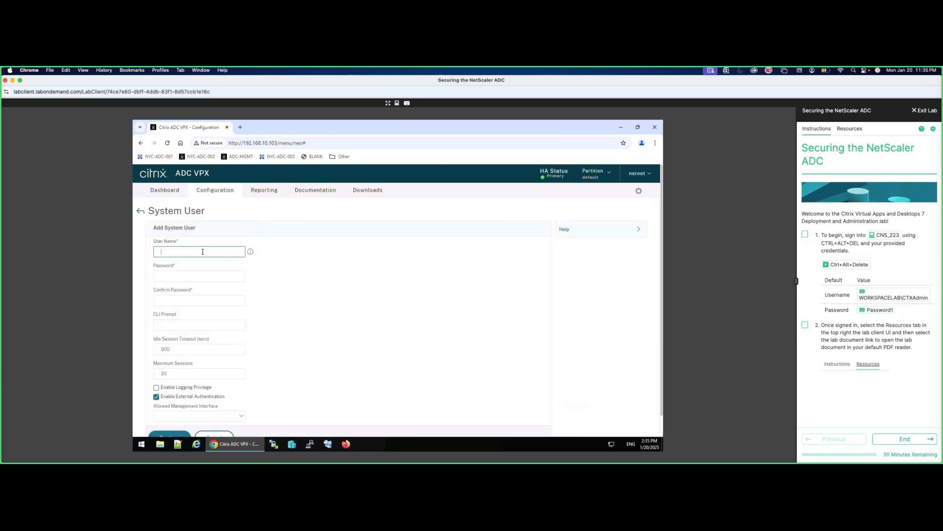
Create system user padmin2 with its password and confirmation.
type("padmin2")
left_click(201, 273)
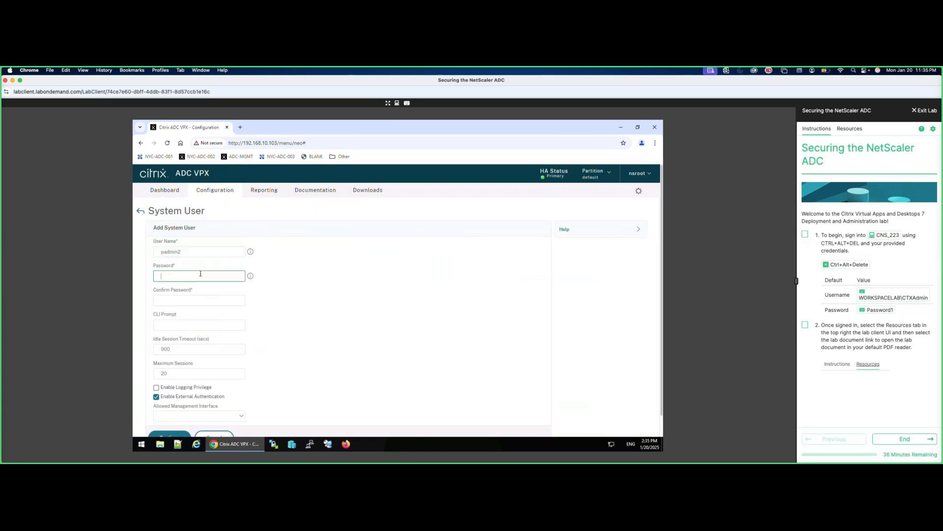
type("Passwor")
left_click(199, 300)
type("Password1")
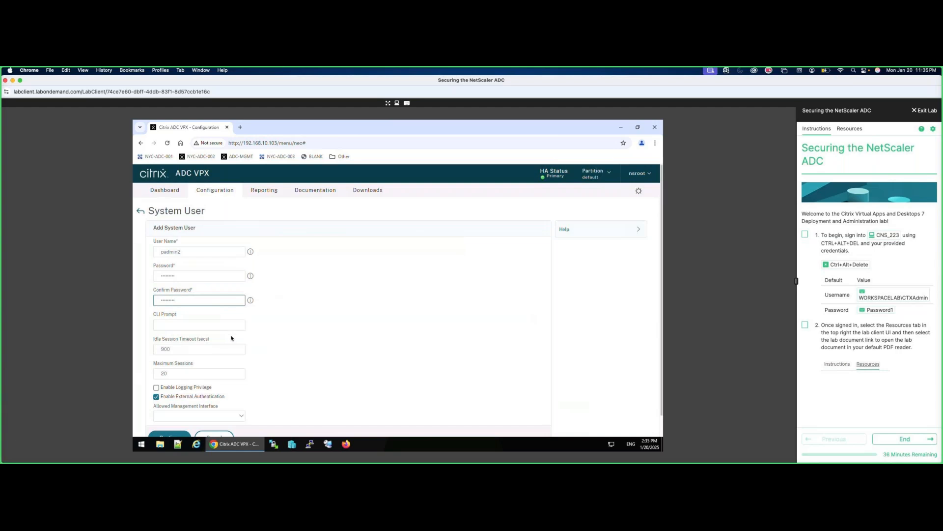
scroll(212, 365, "down", 1)
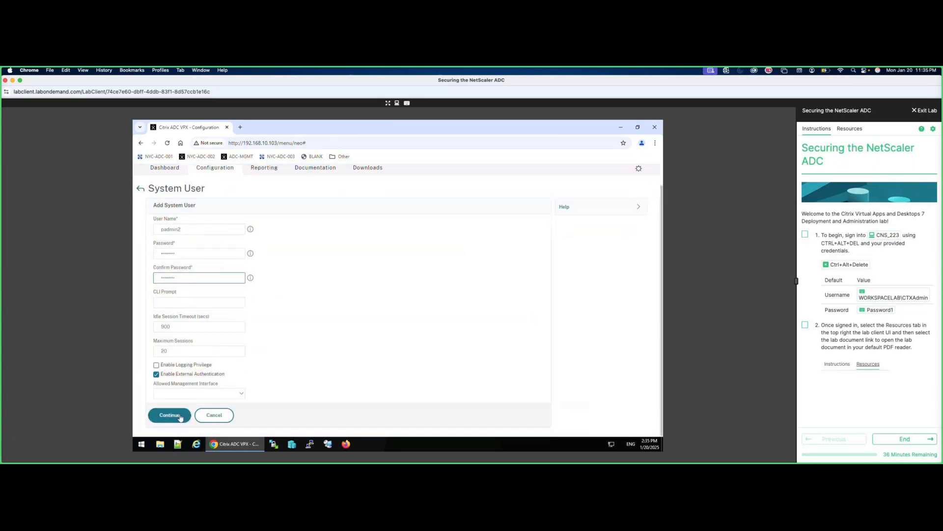
left_click(177, 417)
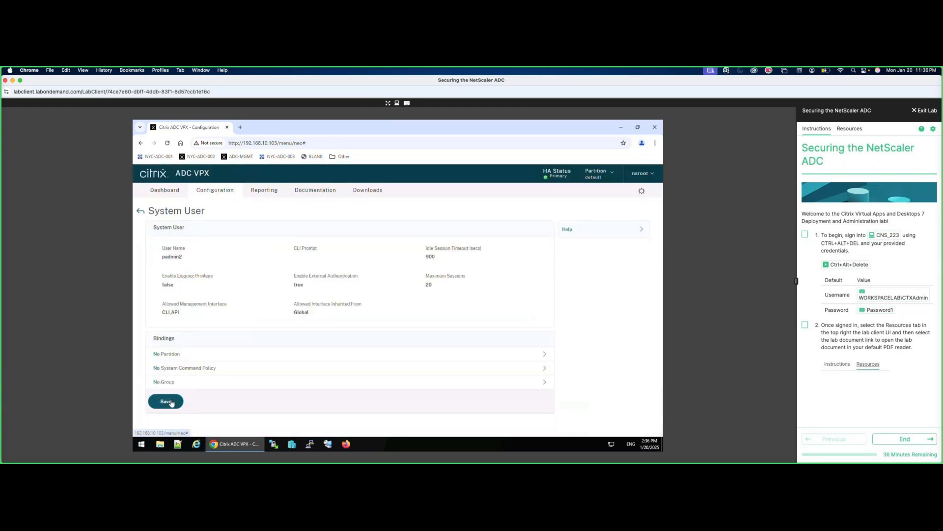
Bind the partition-admin command policy to padmin2 and save the user.
left_click(189, 368)
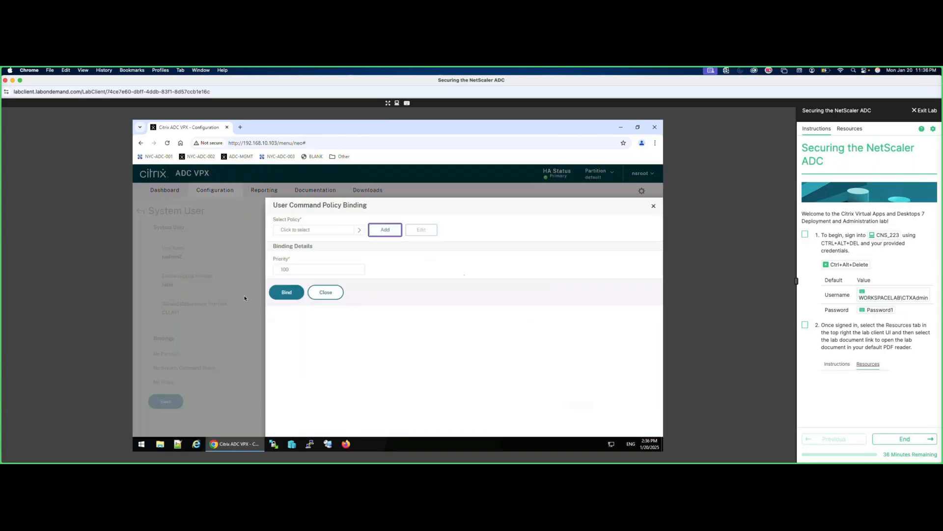
left_click(359, 229)
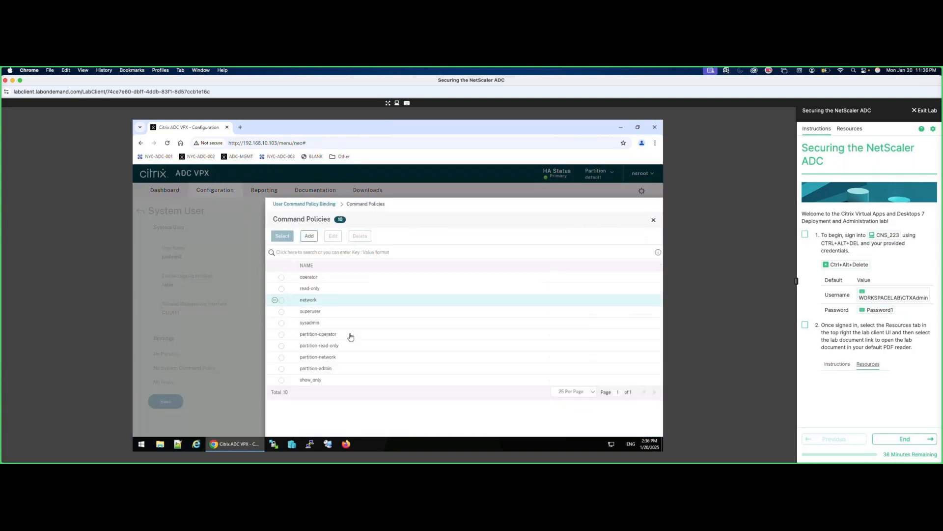
left_click(304, 368)
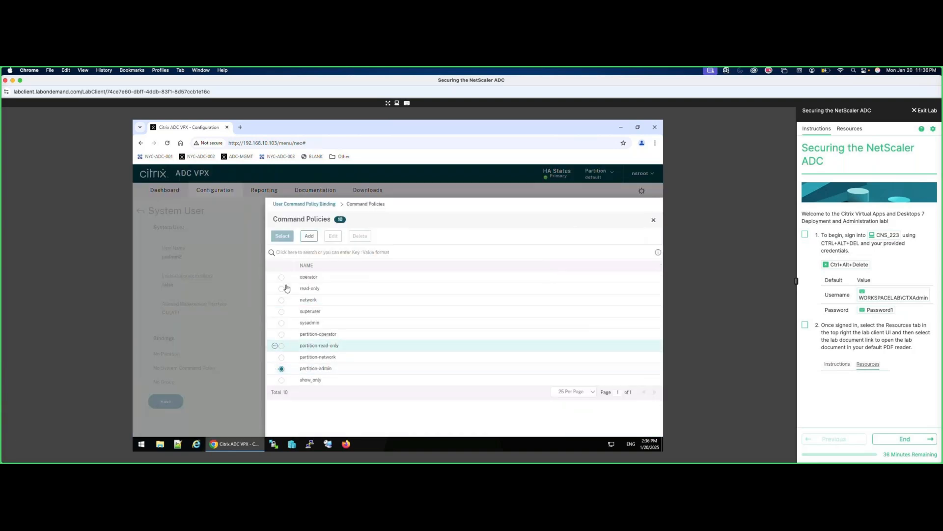
left_click(283, 236)
left_click(282, 306)
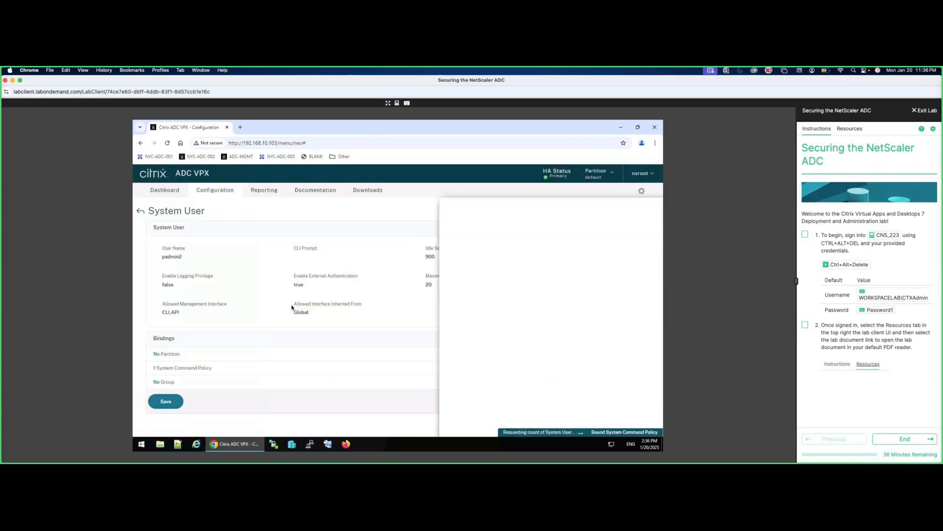
left_click(176, 399)
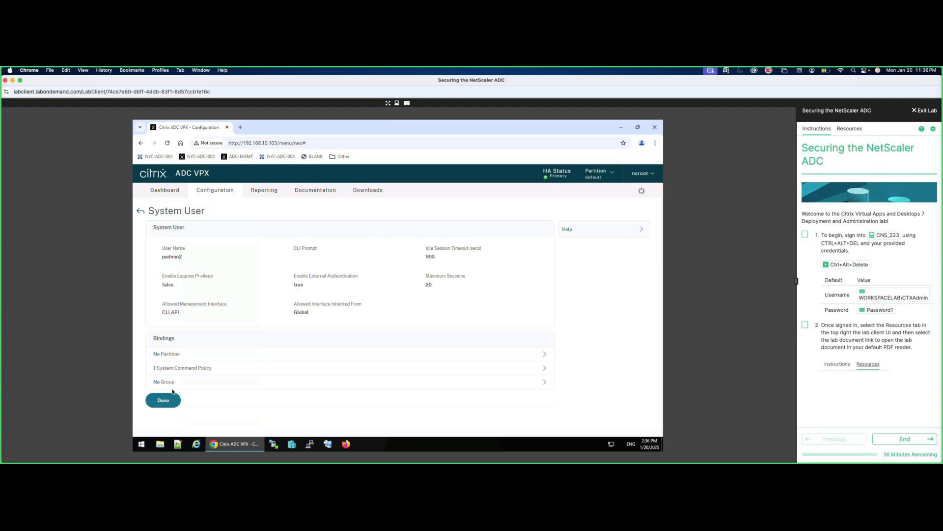
left_click(172, 400)
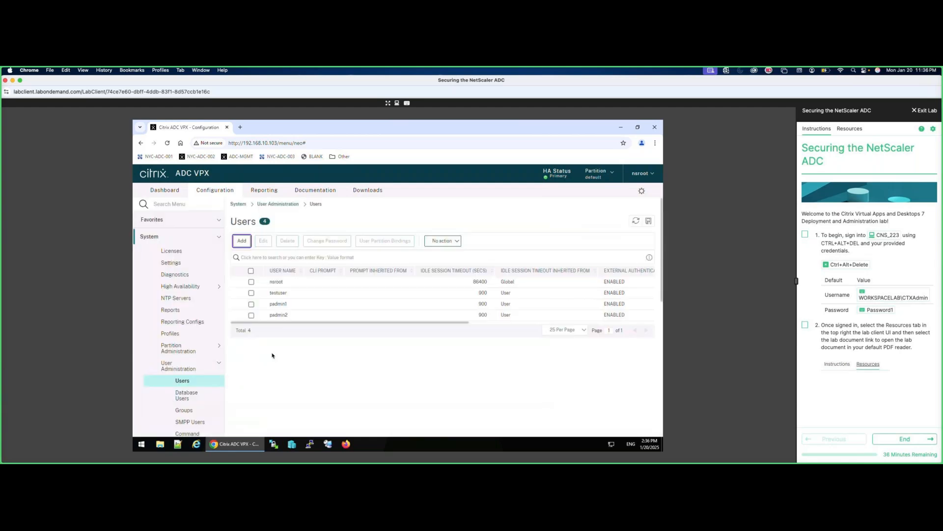
Add partition P1 with default limits (10240 Kbps, 10 MB, 1024 connections) and VLAN 1.
left_click(180, 351)
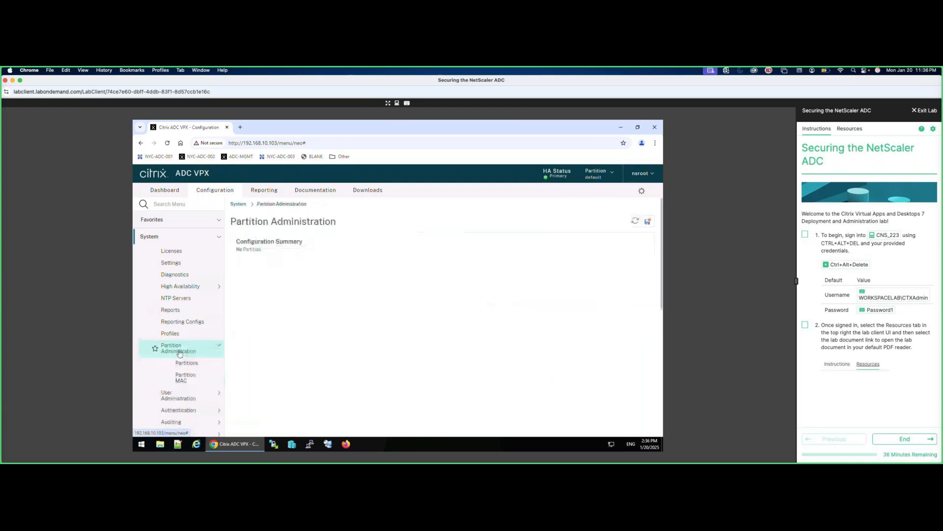
left_click(255, 250)
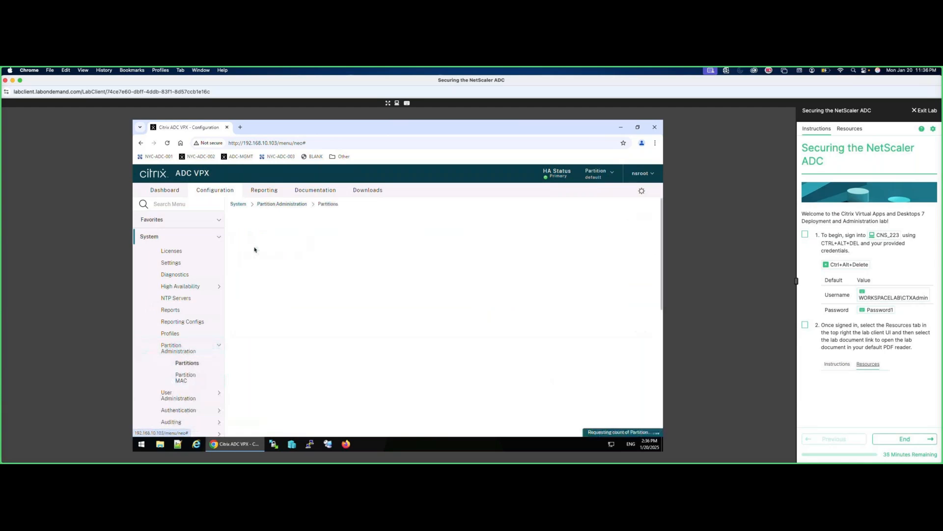
left_click(260, 282)
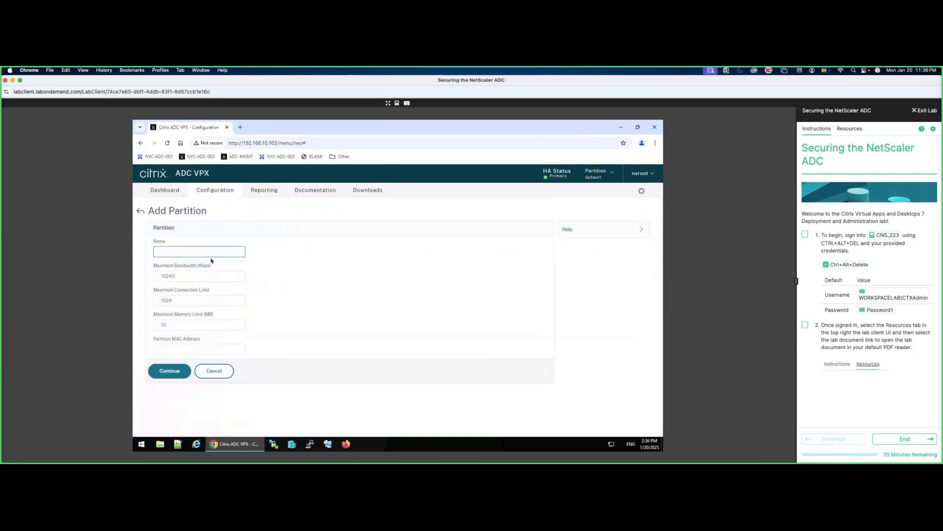
key("Tab")
key("Tab")
key("Tab")
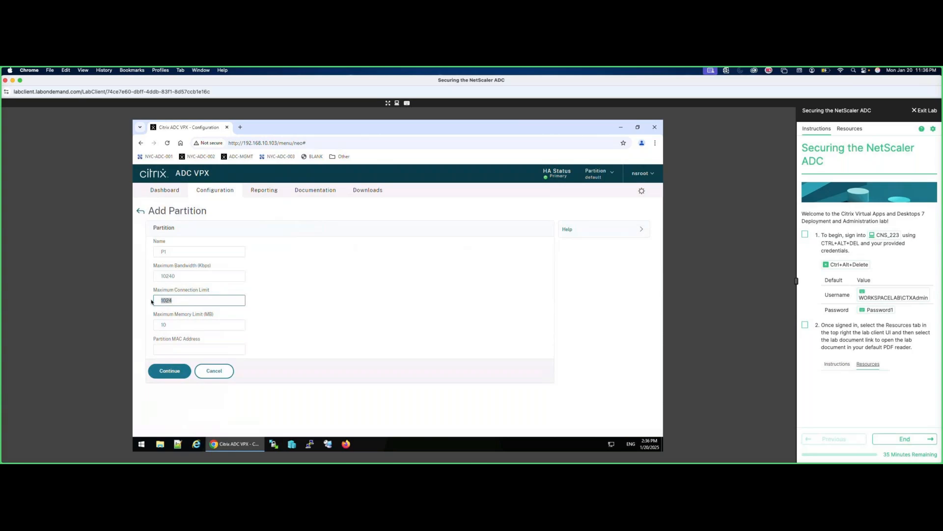
key("Tab")
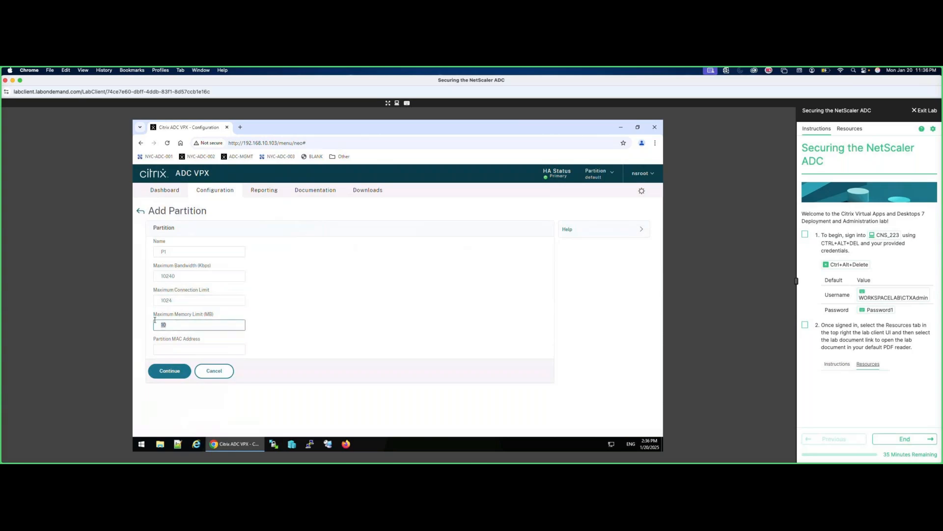
left_click(183, 372)
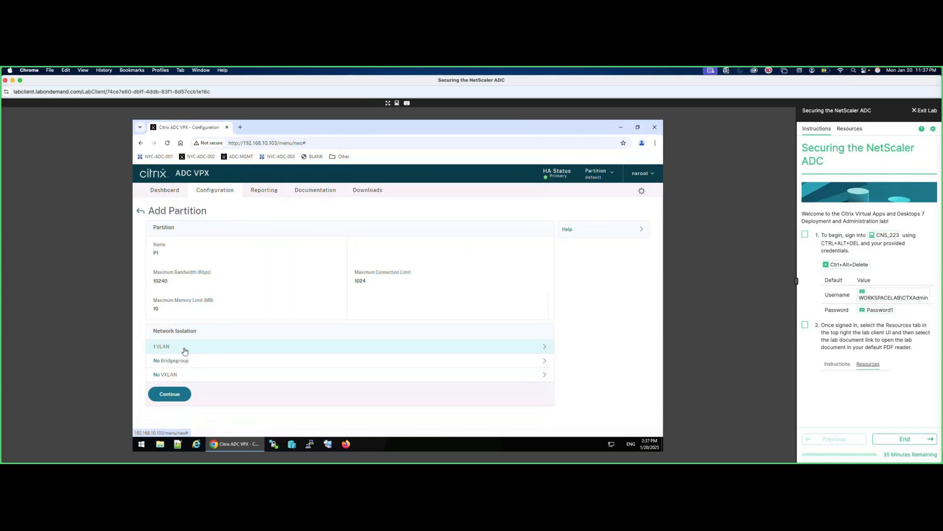
left_click(184, 348)
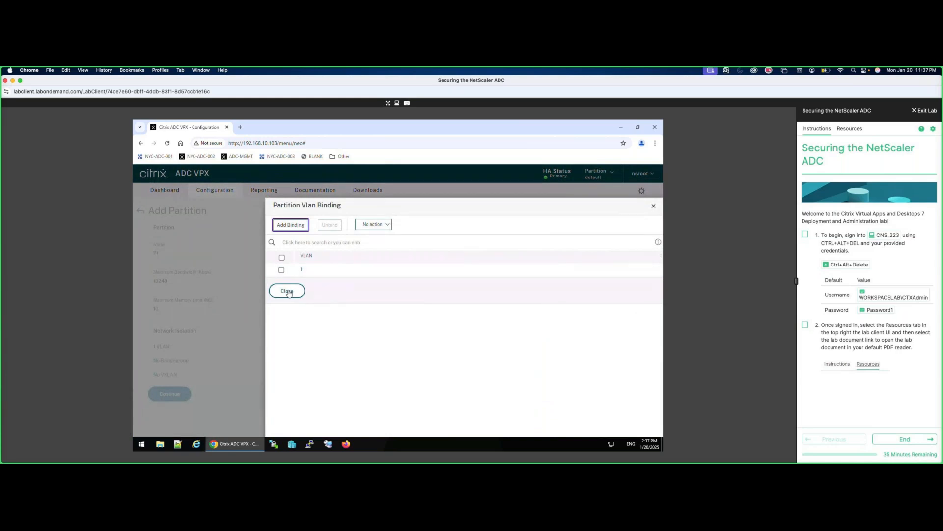
left_click(287, 291)
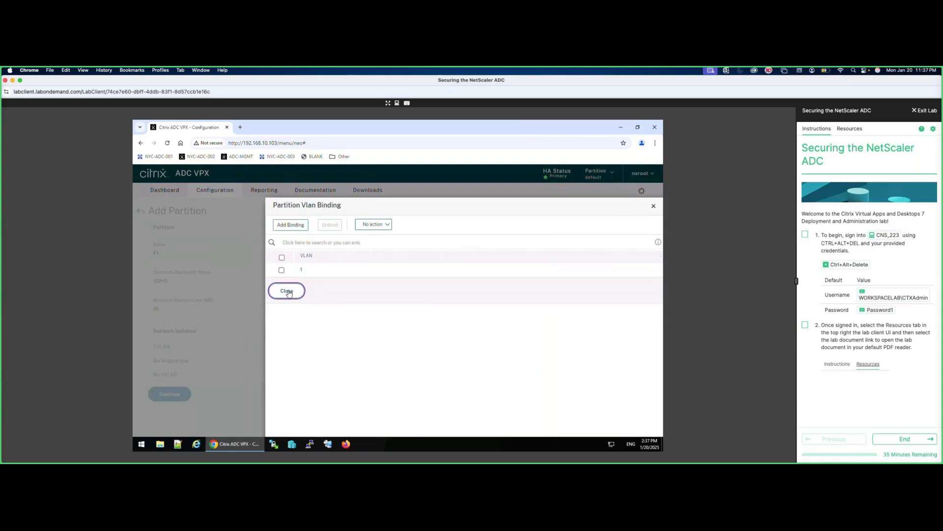
left_click(180, 395)
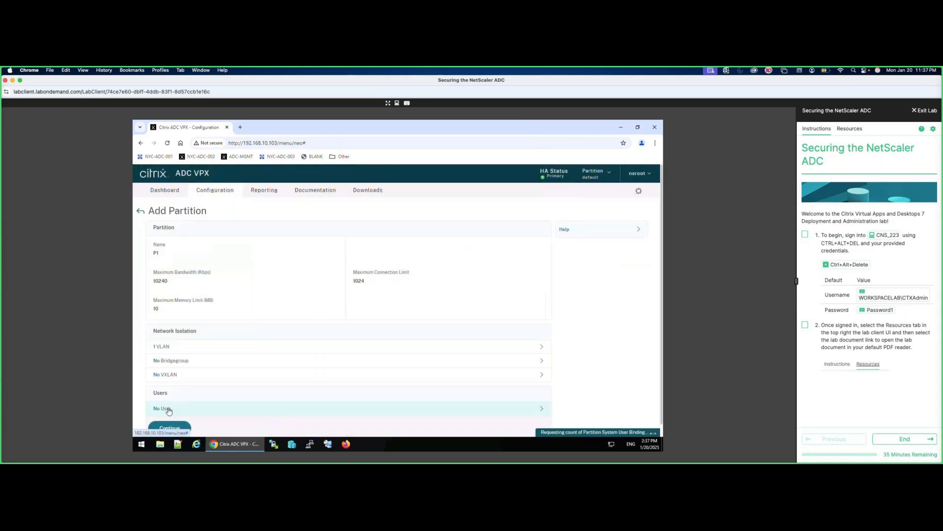
Bind padmin1 to partition P1 and finish creating it.
left_click(169, 410)
left_click(359, 231)
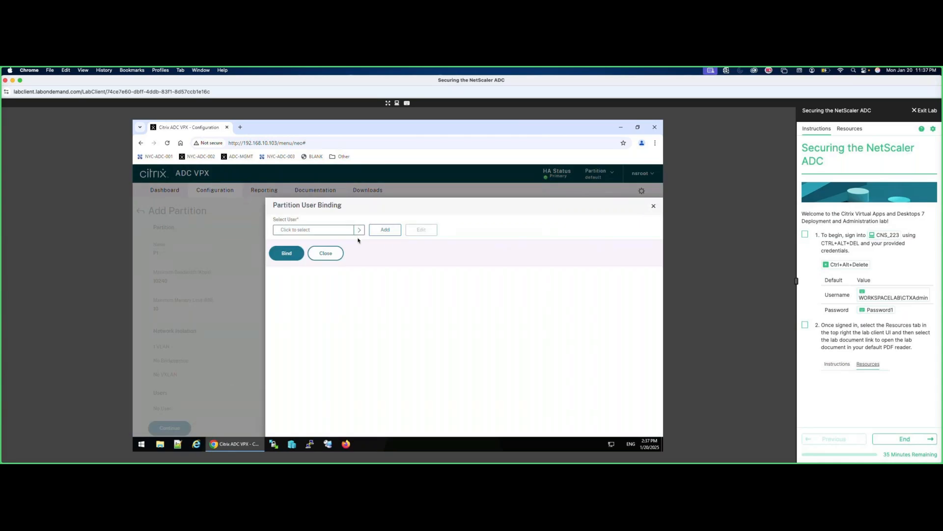
left_click(287, 299)
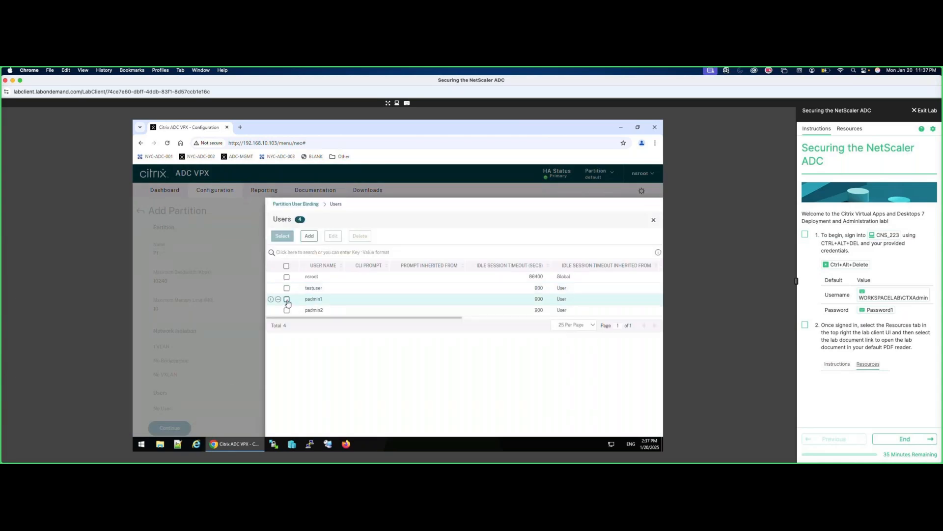
left_click(282, 236)
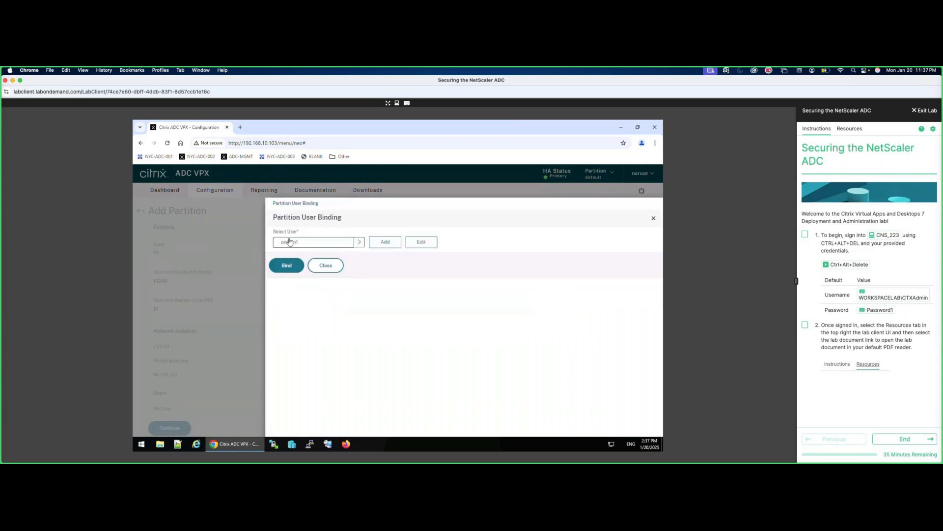
left_click(286, 265)
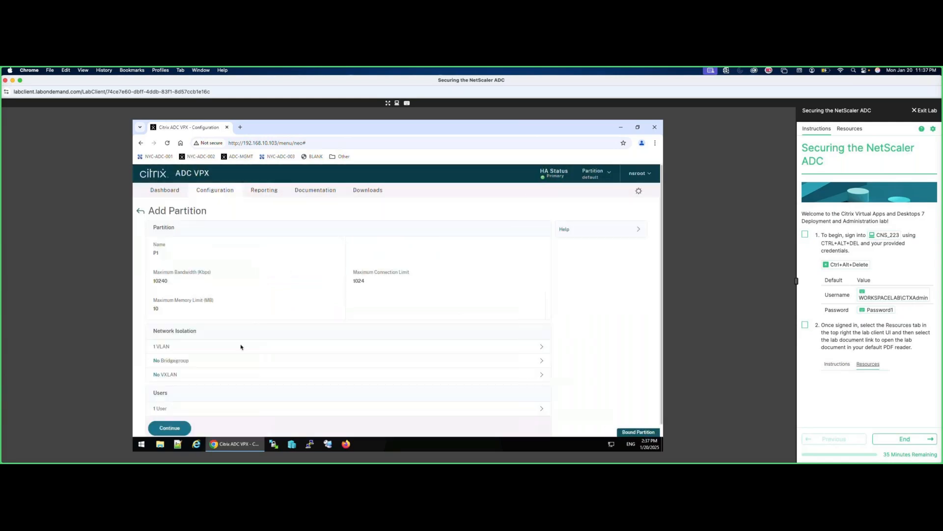
scroll(197, 393, "down", 1)
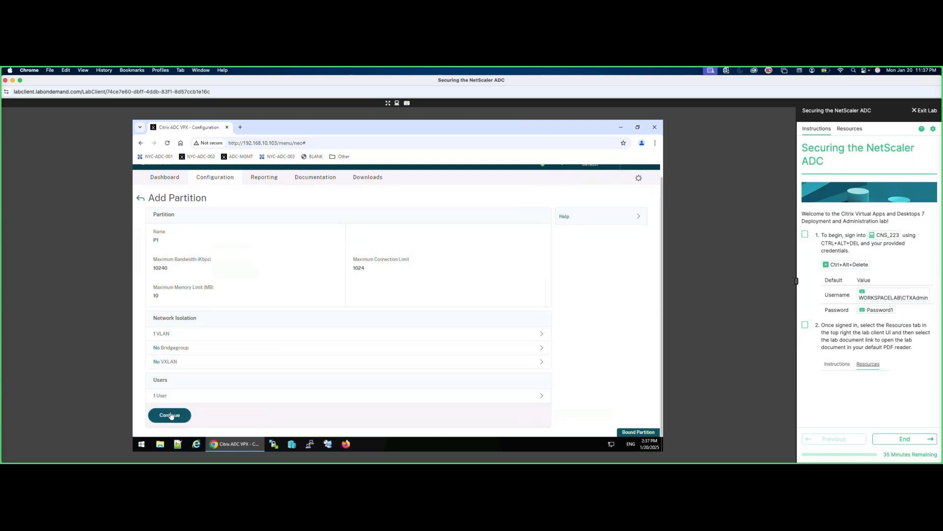
left_click(170, 415)
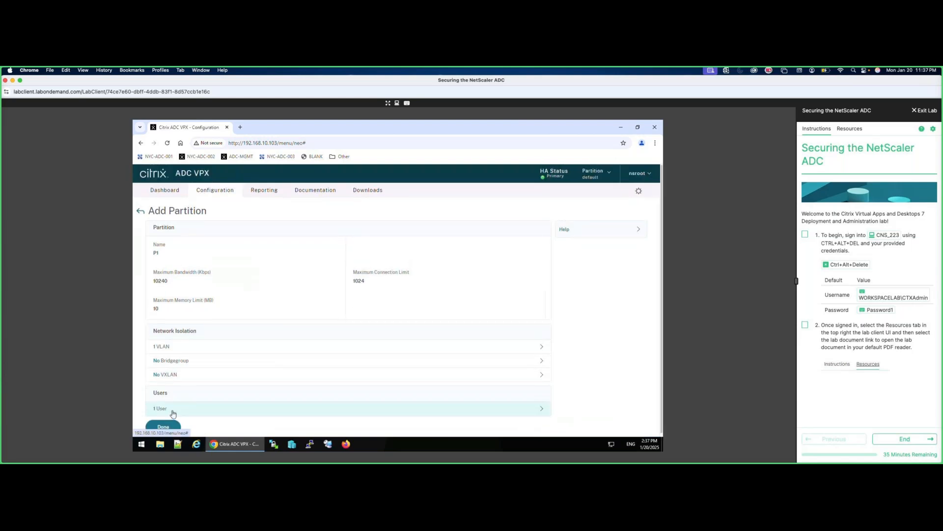
left_click(170, 421)
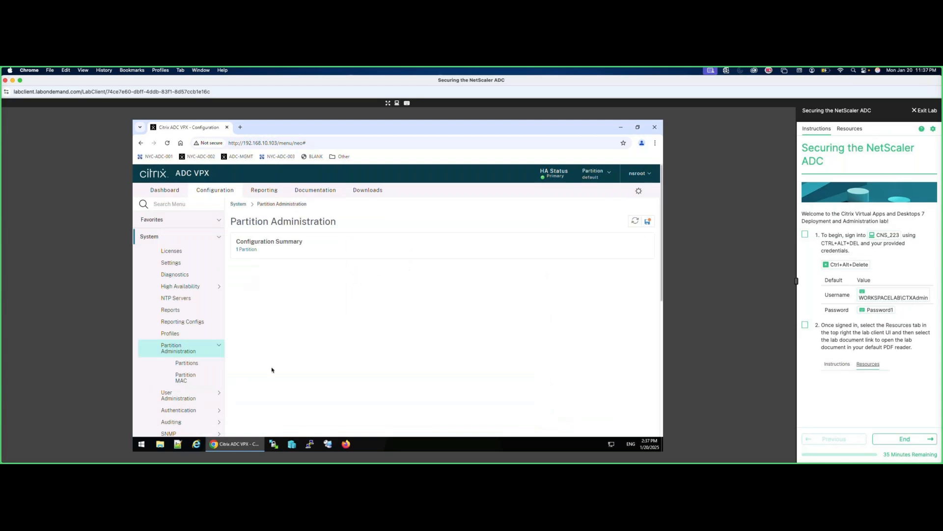
Add partition p2 with the default limits and network settings.
left_click(251, 250)
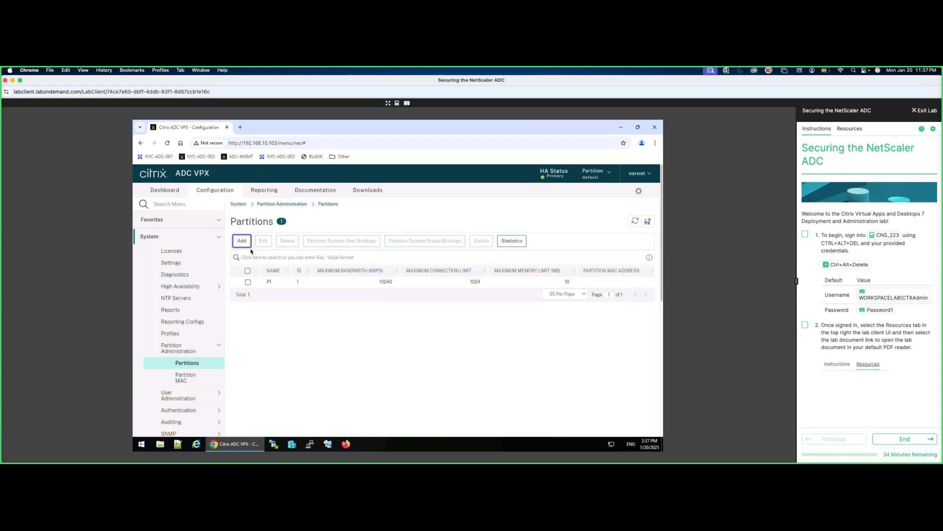
left_click(242, 241)
type("p2")
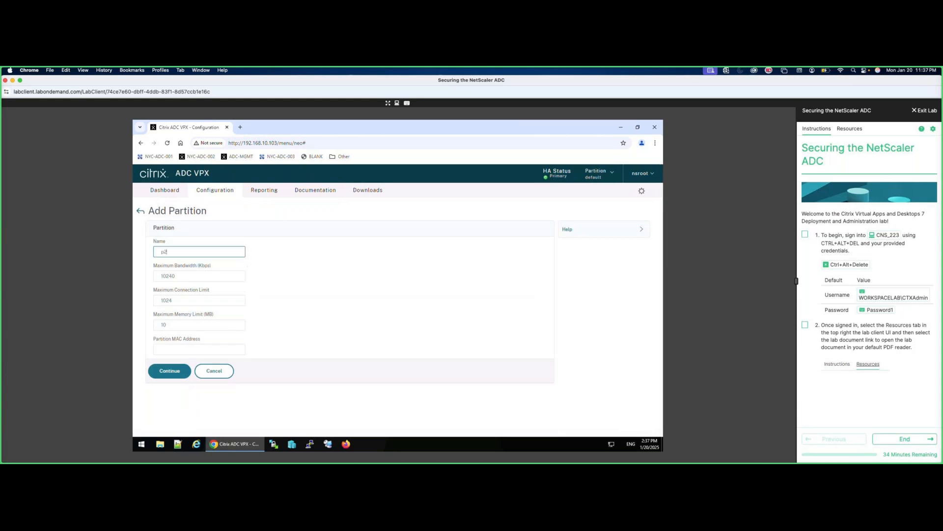
left_click(170, 371)
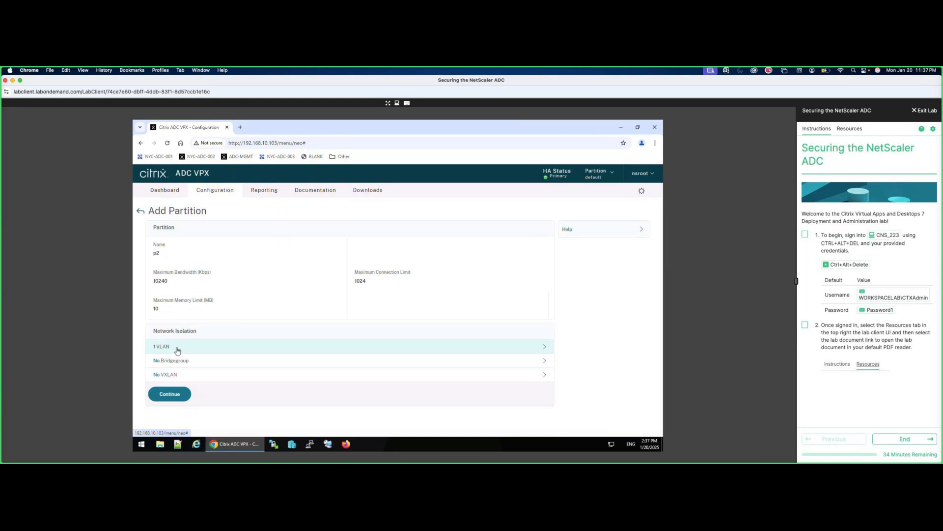
left_click(183, 389)
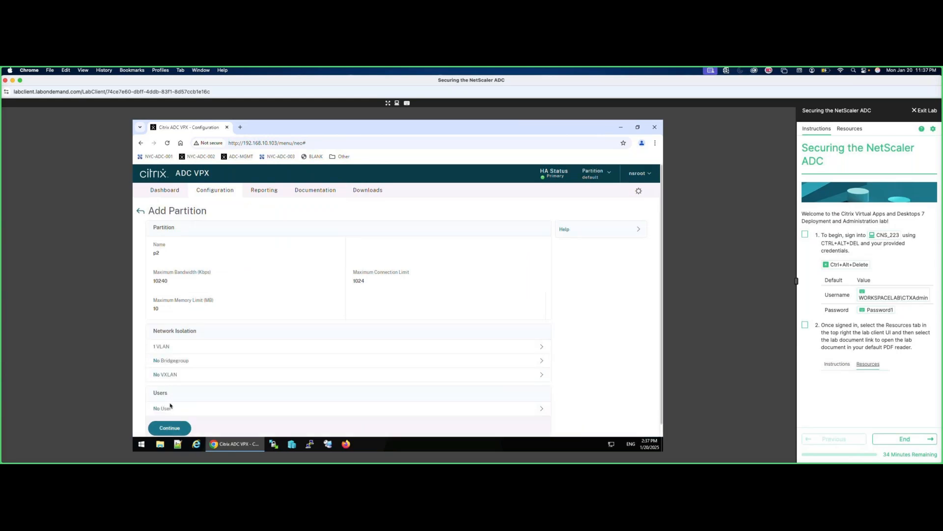
Bind padmin2 to partition p2 and finish creating it.
left_click(186, 407)
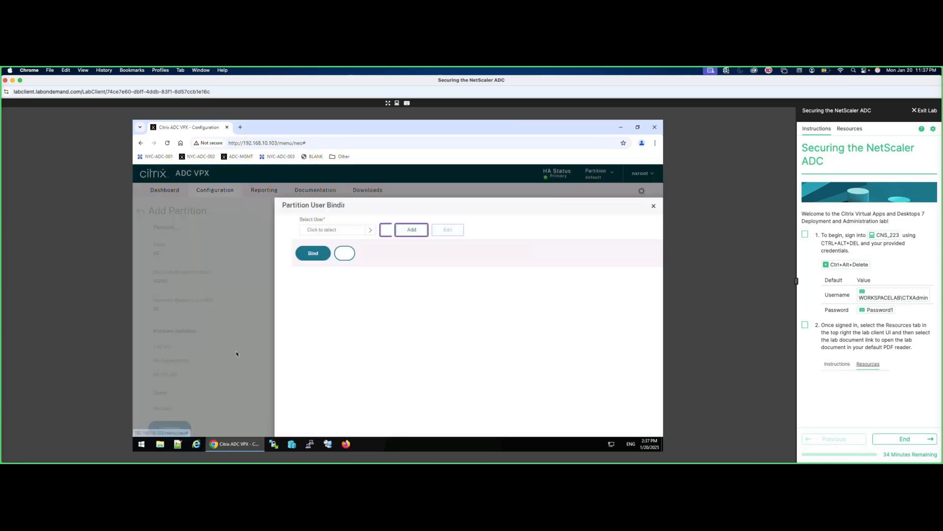
left_click(358, 230)
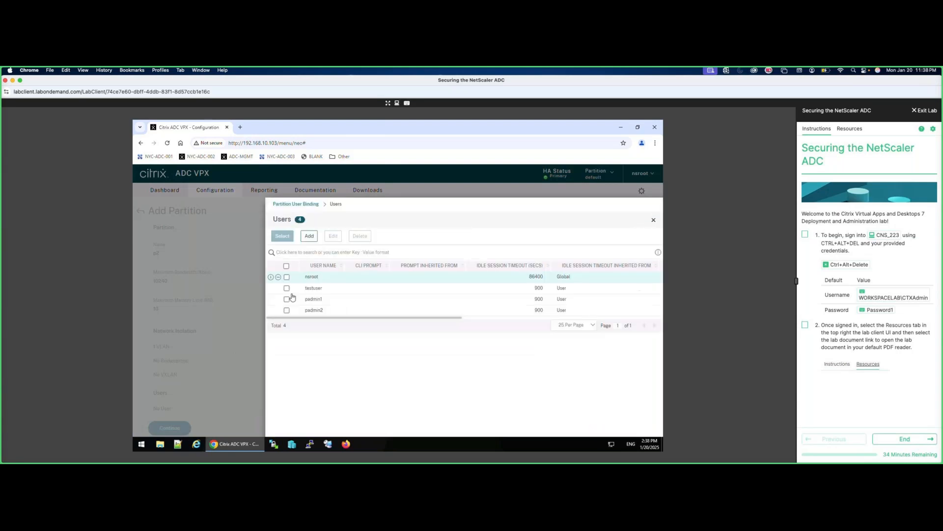
left_click(286, 310)
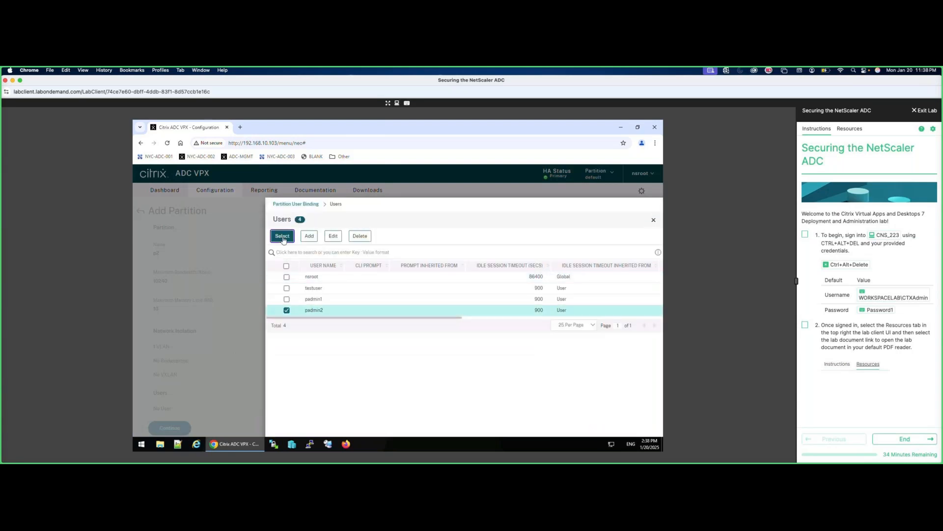
left_click(282, 236)
left_click(289, 266)
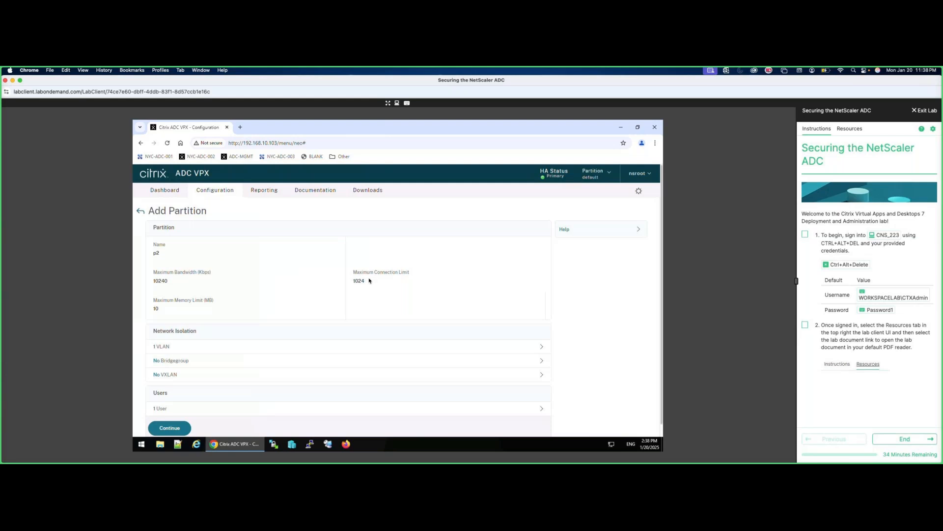
left_click(173, 429)
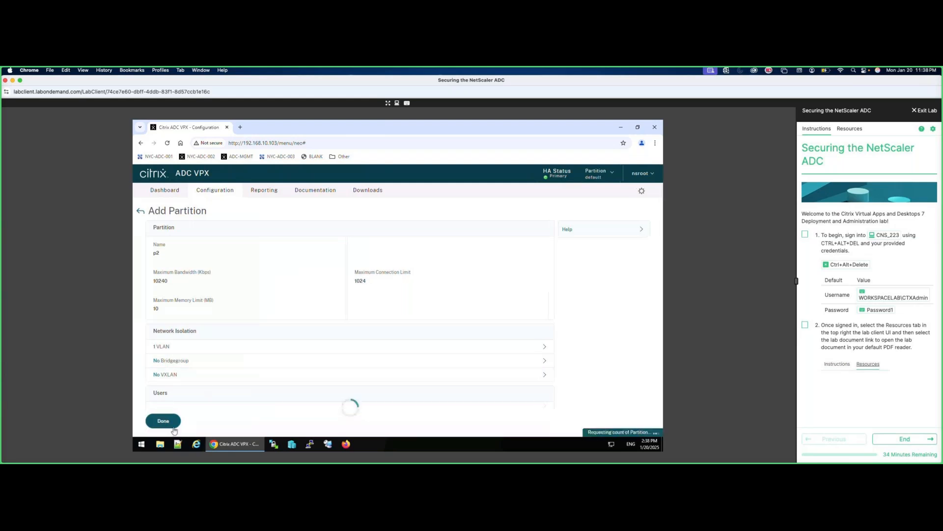
left_click(180, 427)
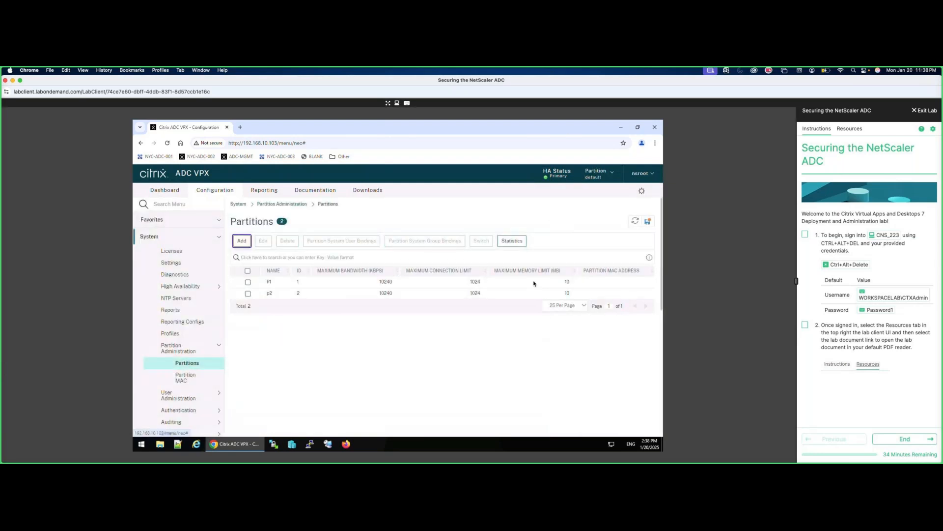
Confirm the configuration save, then switch from the Partition dropdown to P1.
left_click(441, 324)
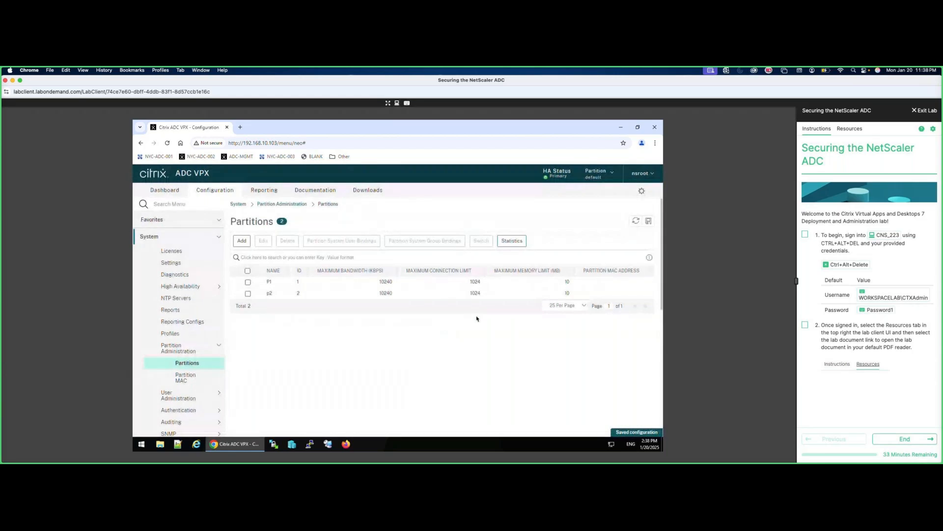
left_click(599, 179)
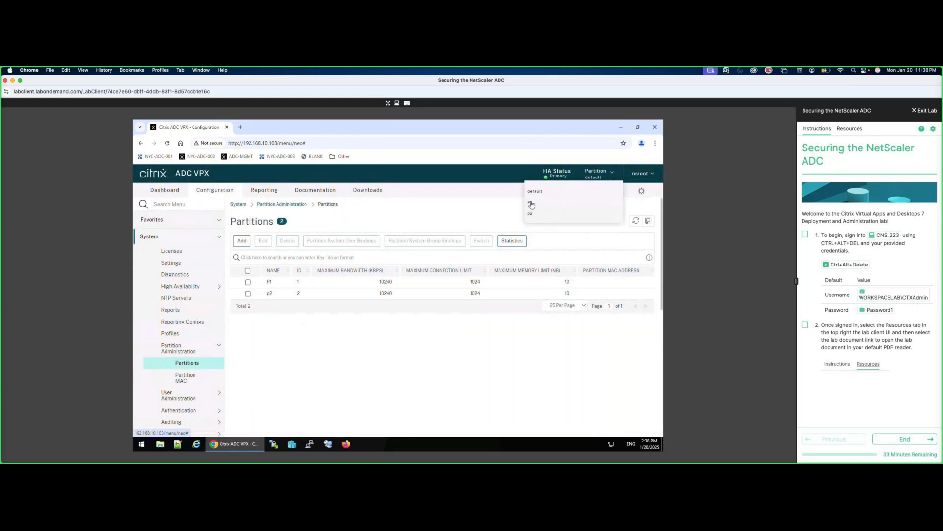
left_click(532, 205)
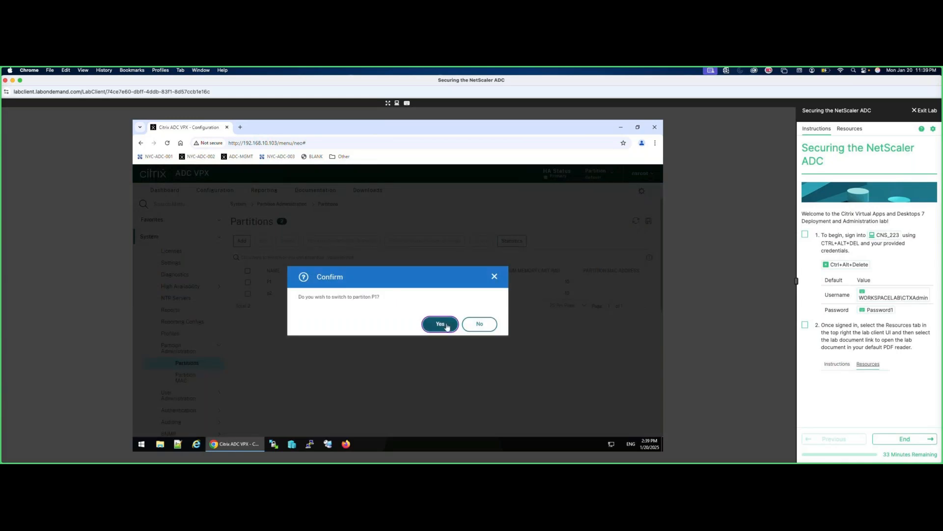
left_click(441, 324)
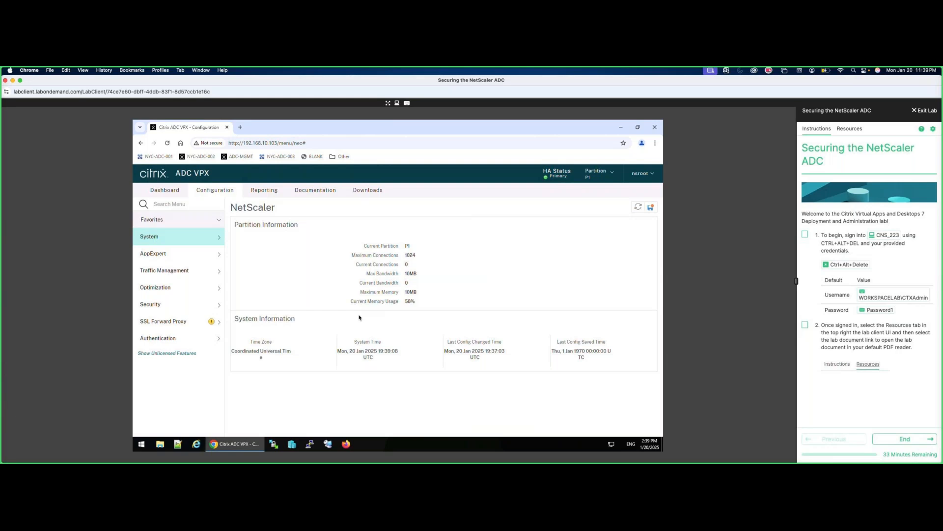
Enable the Load Balancing feature under Traffic Management in partition P1.
left_click(186, 271)
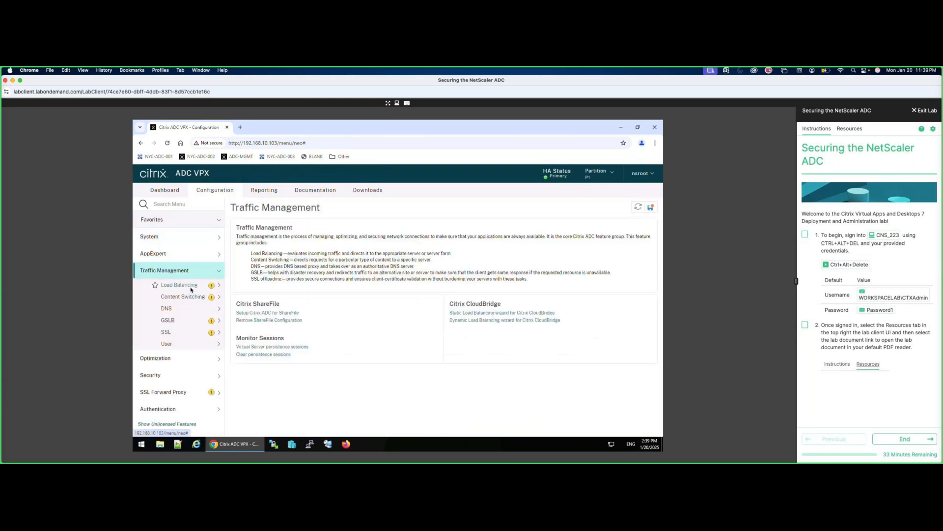
left_click(219, 286)
right_click(219, 287)
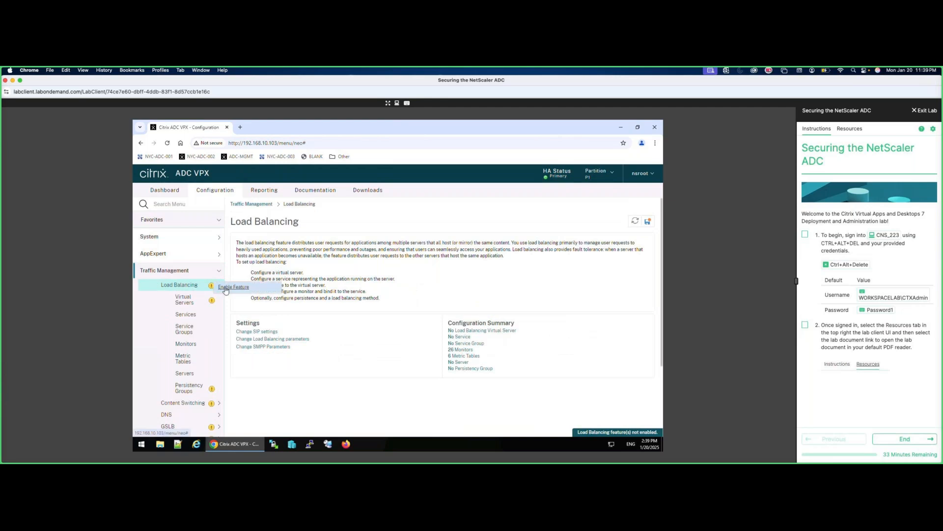
left_click(234, 289)
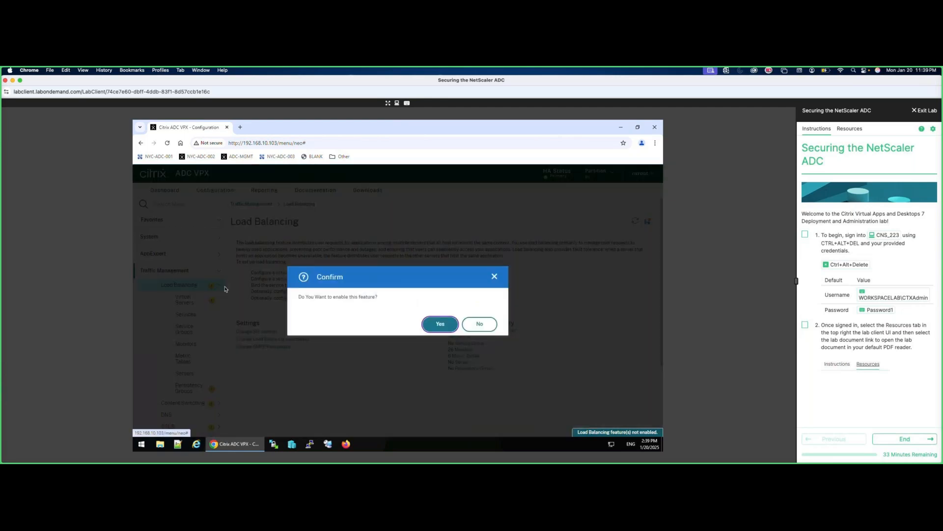
left_click(433, 324)
Check System > Network > IPs for P1's IPv4 addresses, then return to System.
left_click(152, 236)
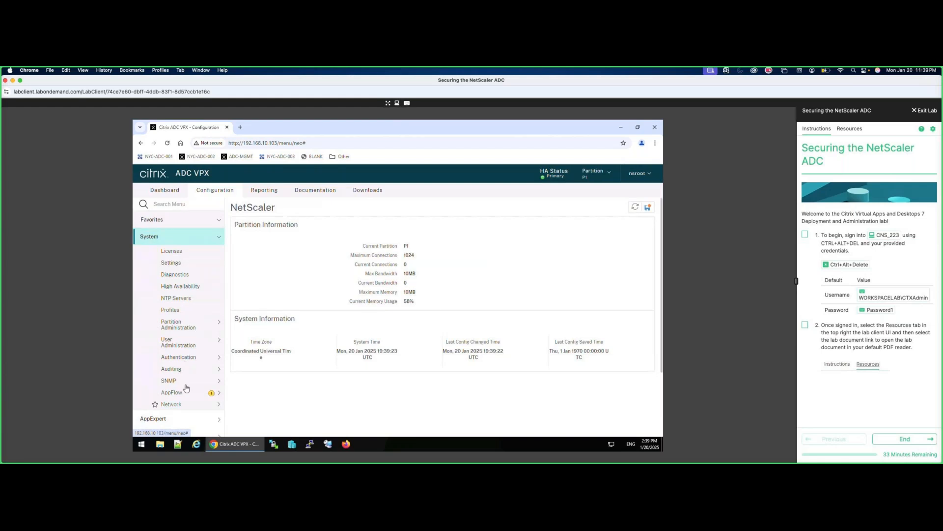
left_click(172, 403)
left_click(179, 416)
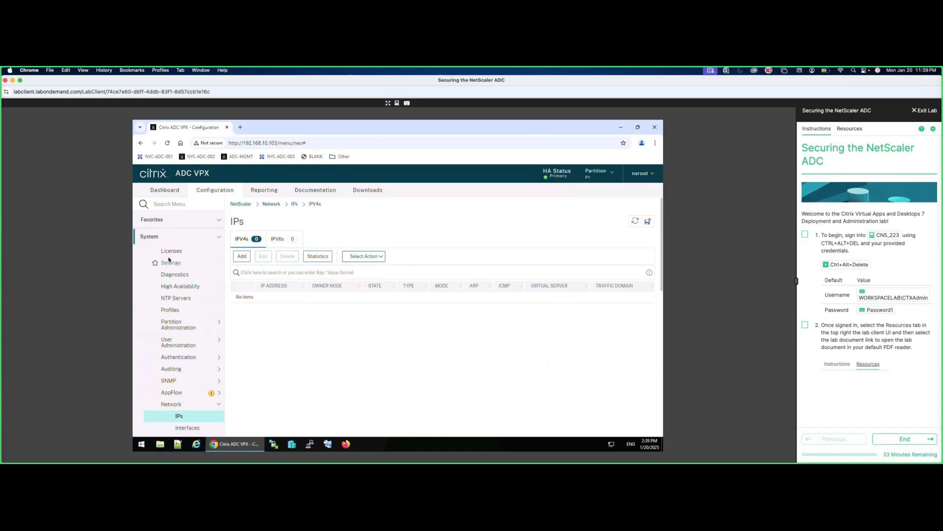
left_click(150, 236)
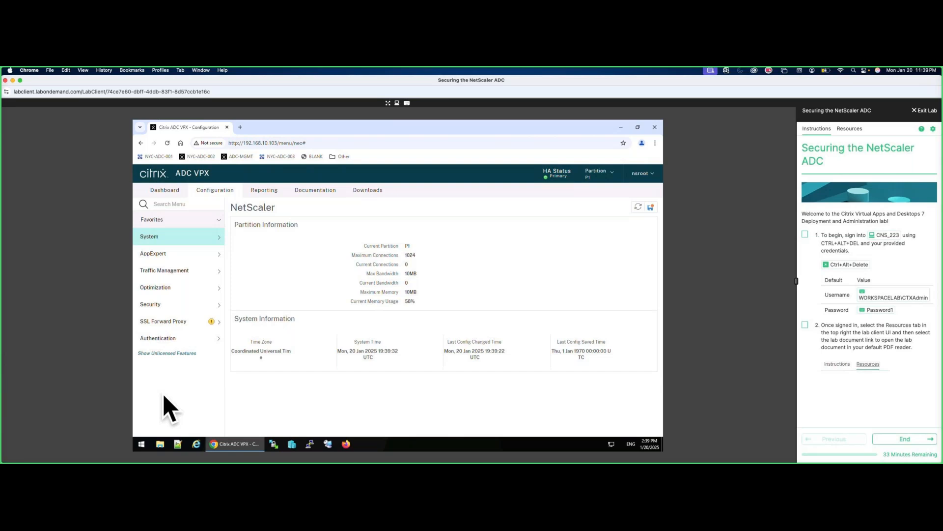
Switch to the default partition, saving P1's pending changes when prompted.
left_click(596, 173)
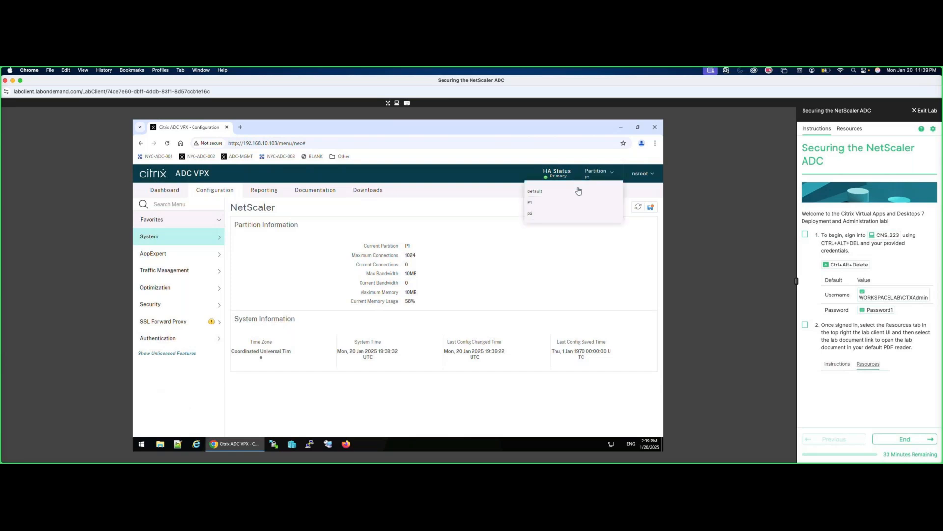
left_click(536, 191)
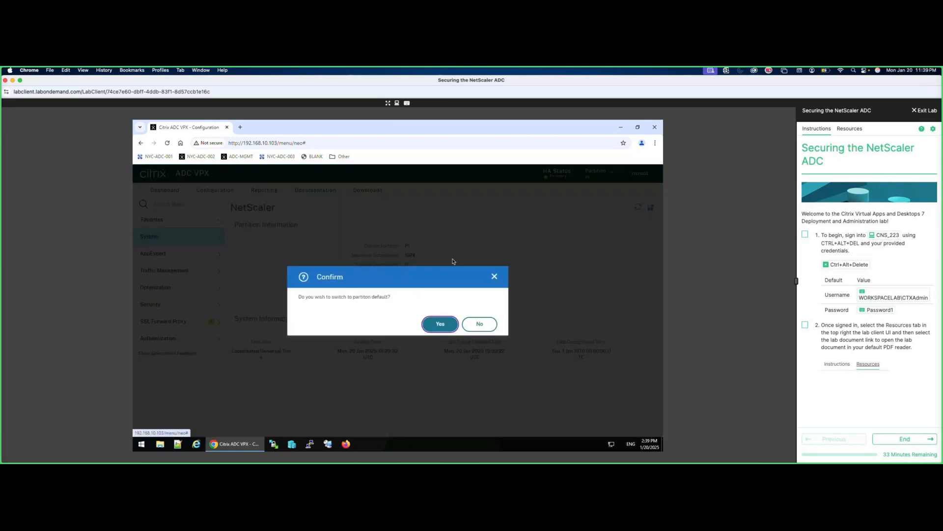
left_click(440, 323)
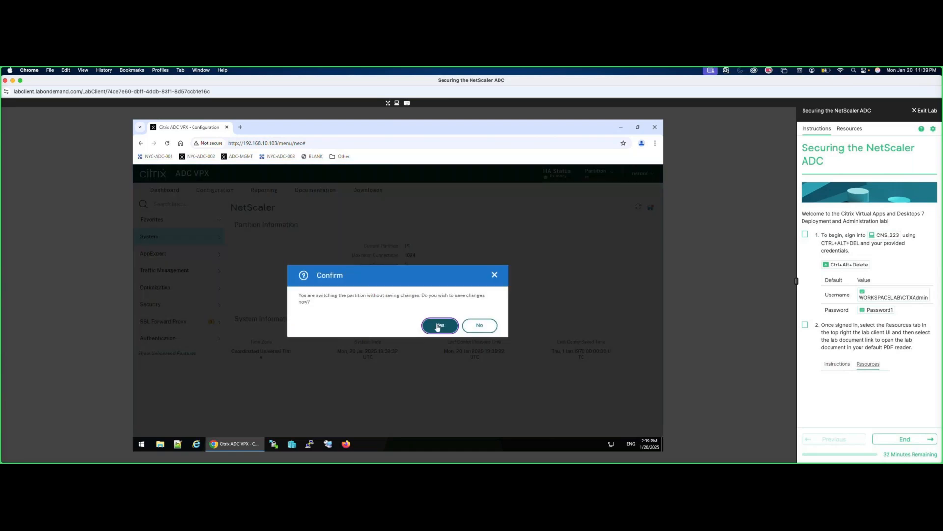
left_click(436, 326)
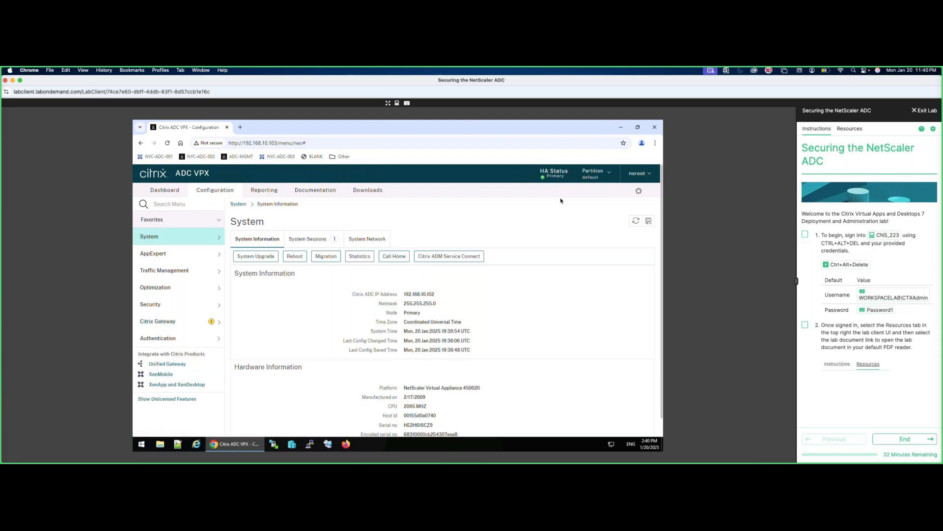
Switch into partition P1, then check the partition list and stay in P1.
left_click(596, 176)
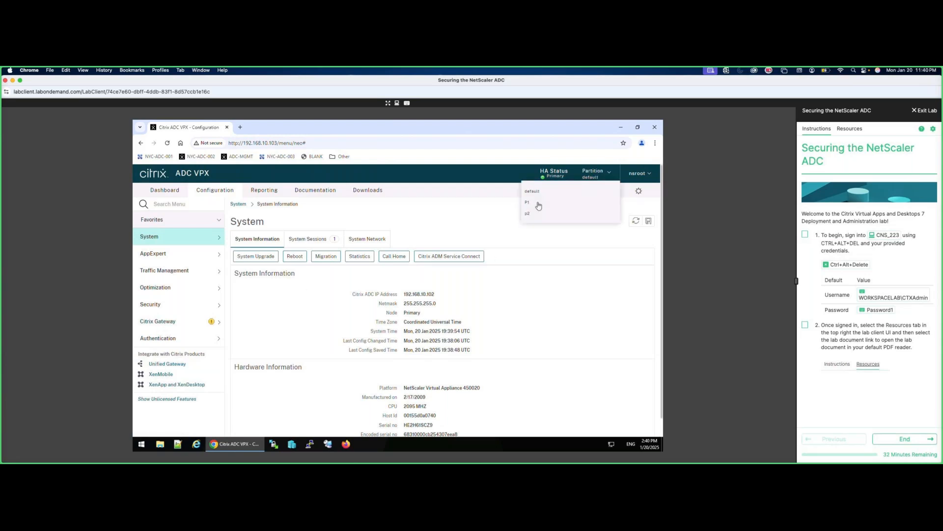
left_click(539, 206)
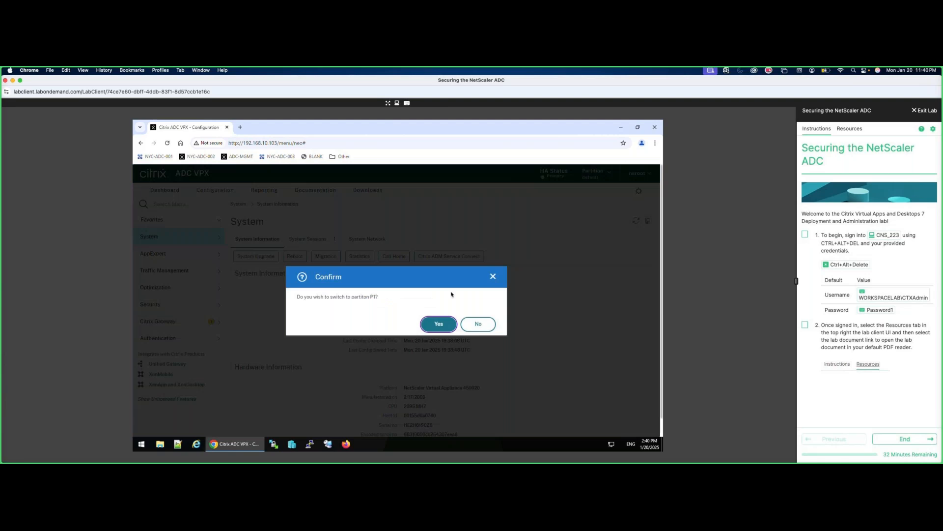
left_click(437, 323)
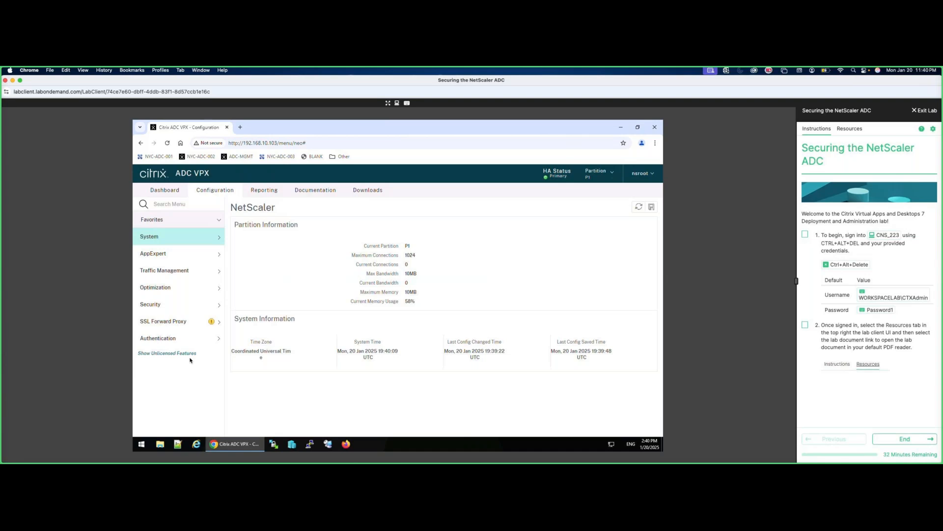
left_click(595, 174)
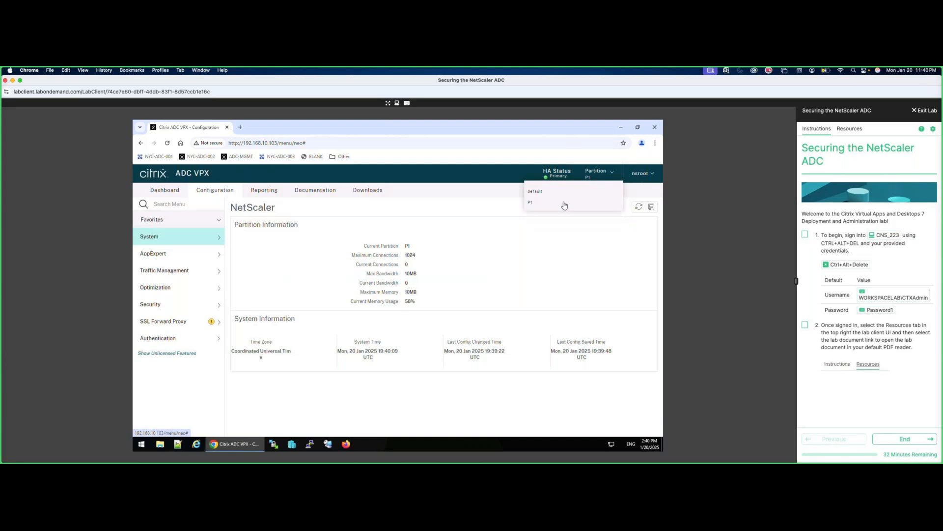
left_click(554, 204)
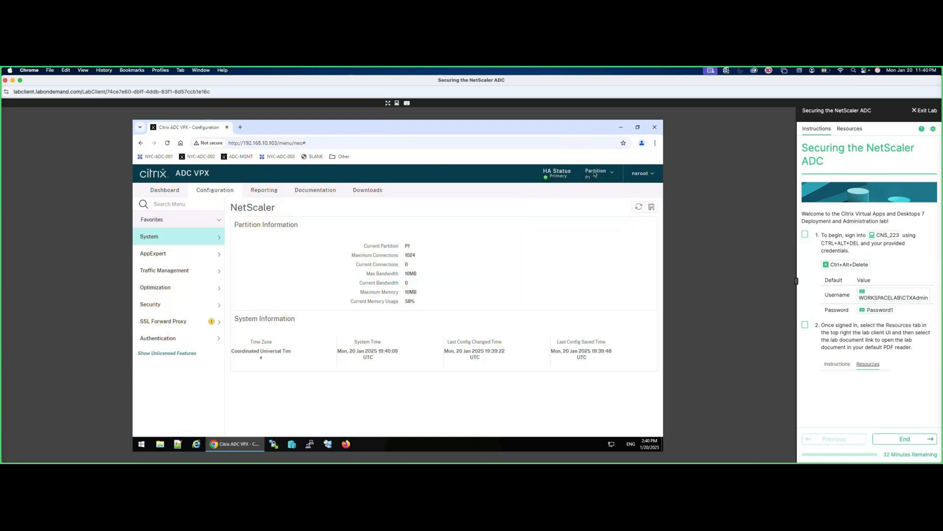
Add HTTP load-balancing virtual server test_vsrv at 172.21.10.105, port 80, in partition P1.
left_click(166, 274)
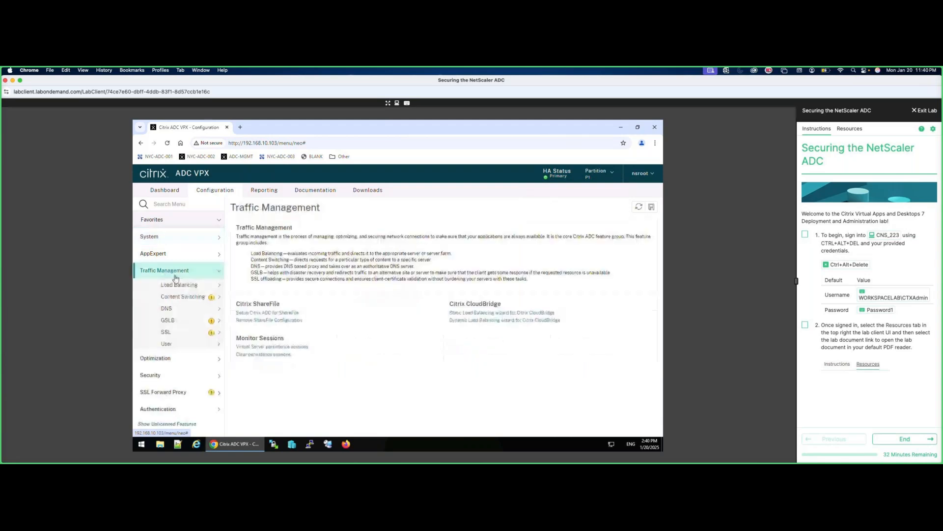
left_click(179, 285)
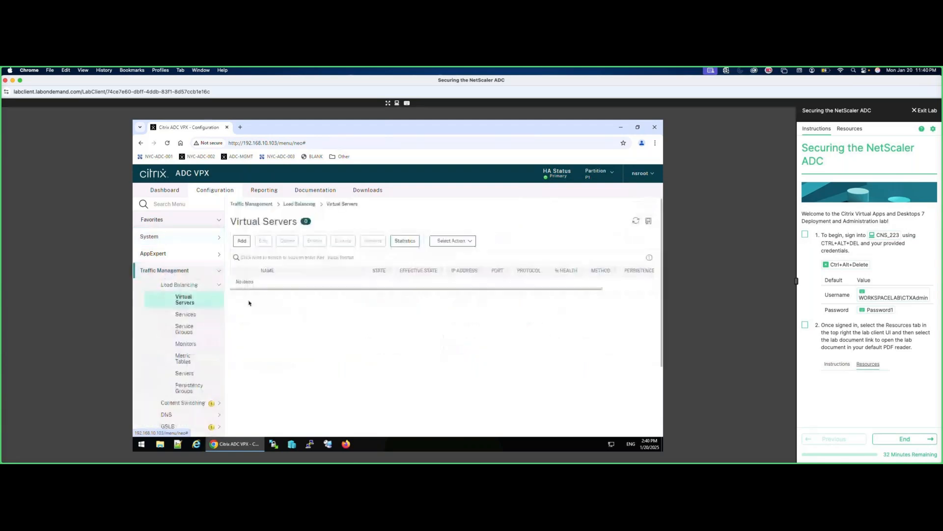
left_click(242, 240)
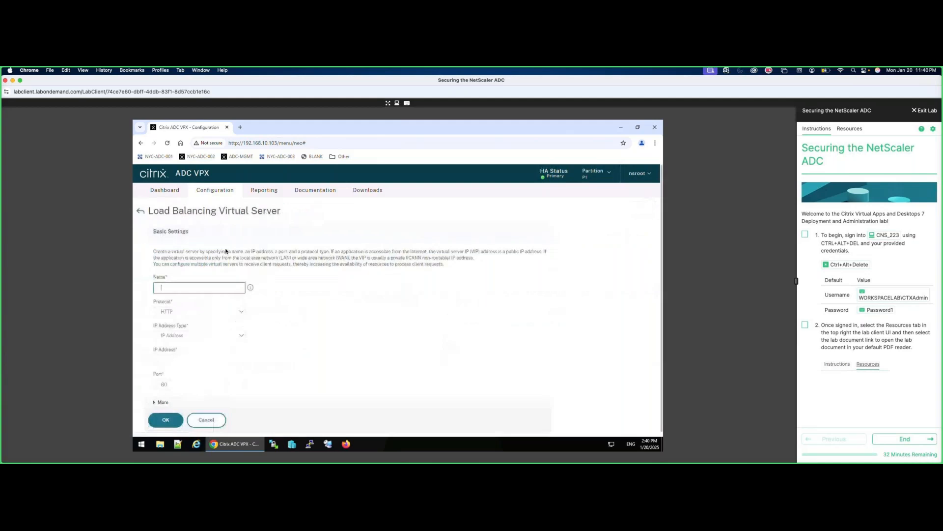
type("test_vsrv")
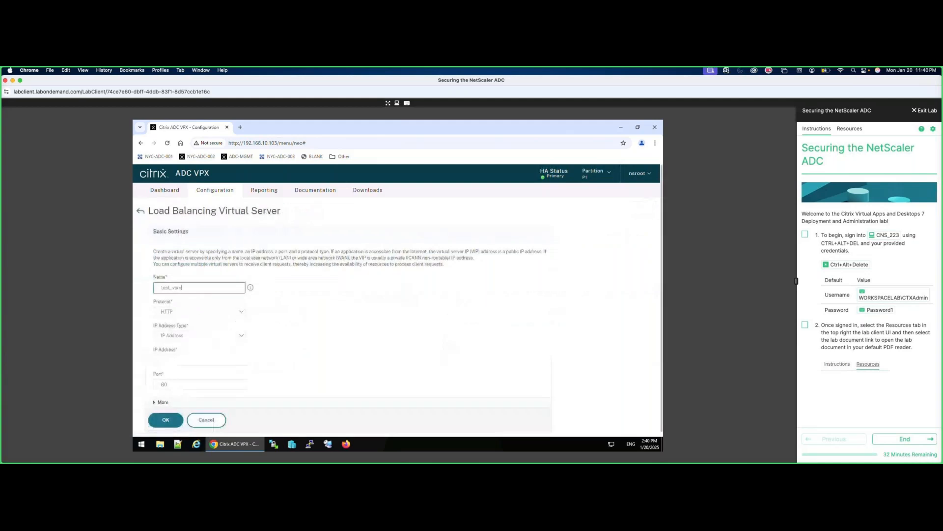
left_click(186, 362)
type("172.2")
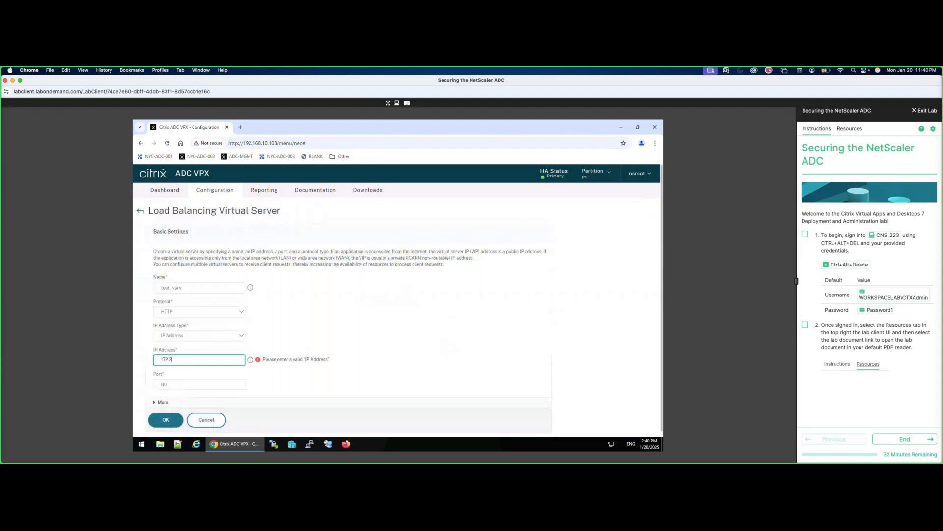
type("1.10.105")
left_click(166, 420)
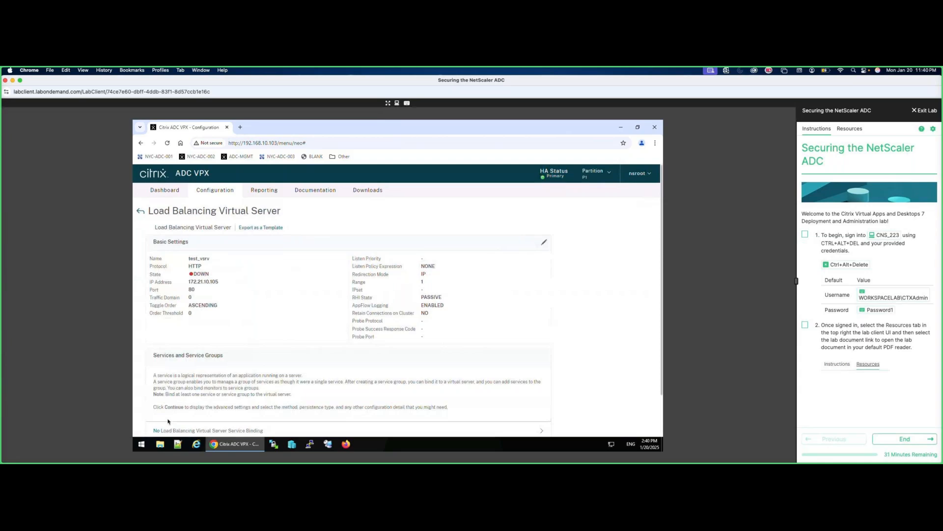
scroll(235, 383, "down", 2)
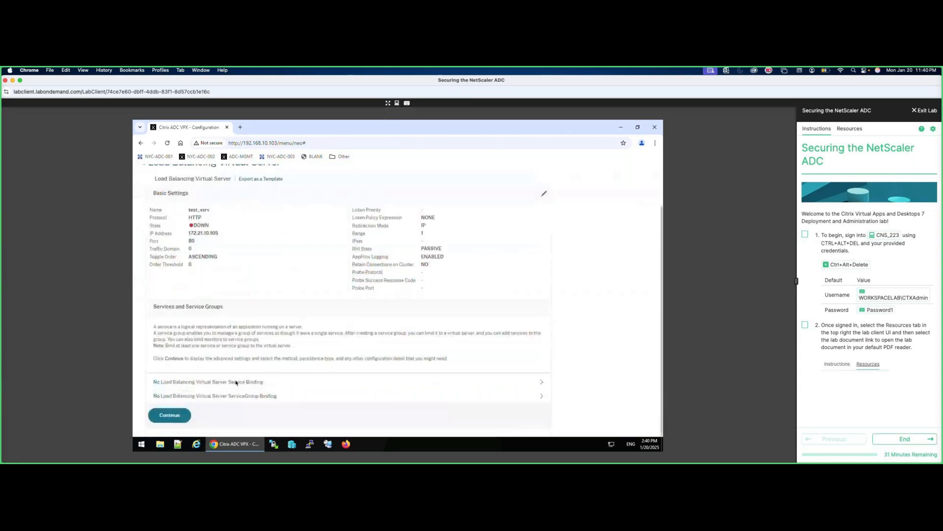
left_click(183, 413)
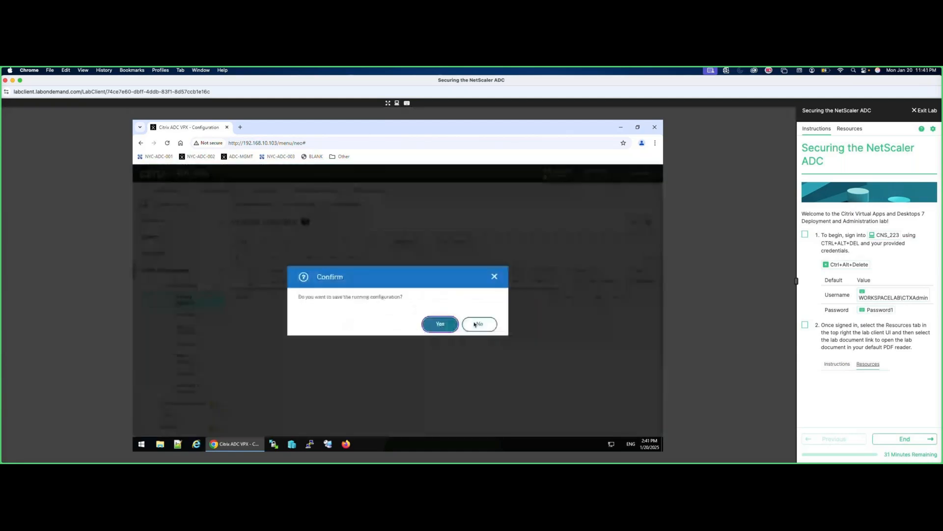
Save P1's running configuration and switch to the default partition.
left_click(441, 325)
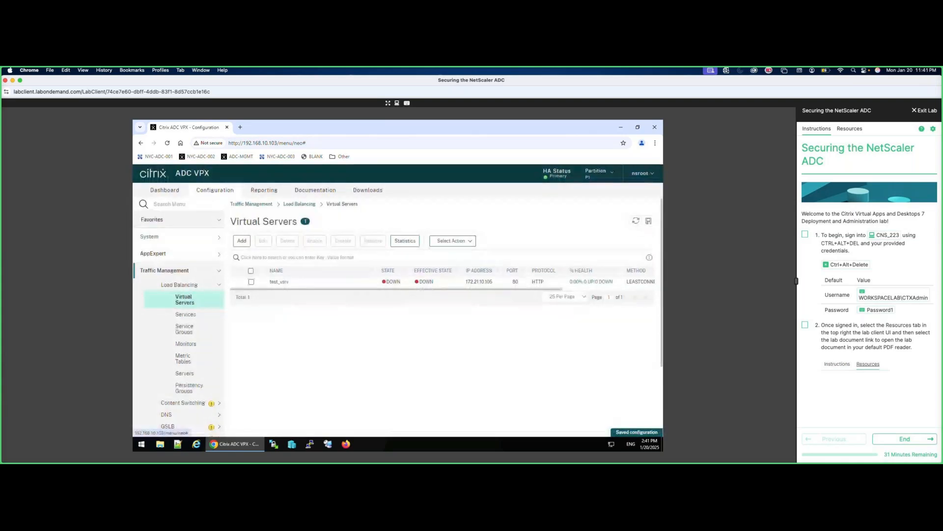
left_click(596, 173)
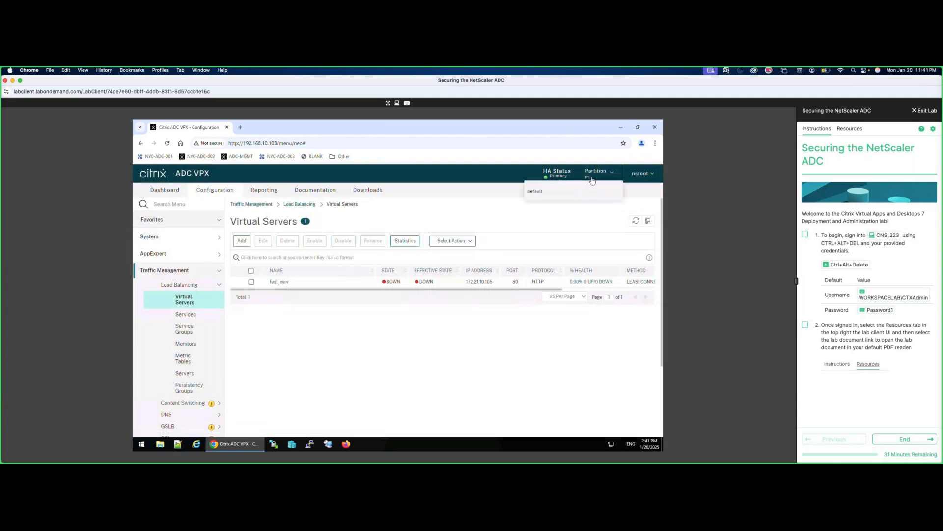
left_click(534, 191)
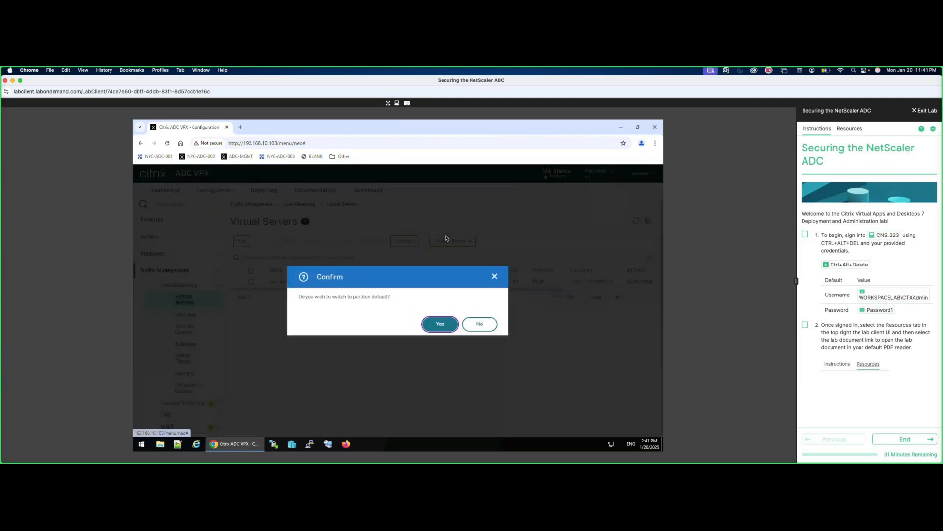
left_click(441, 324)
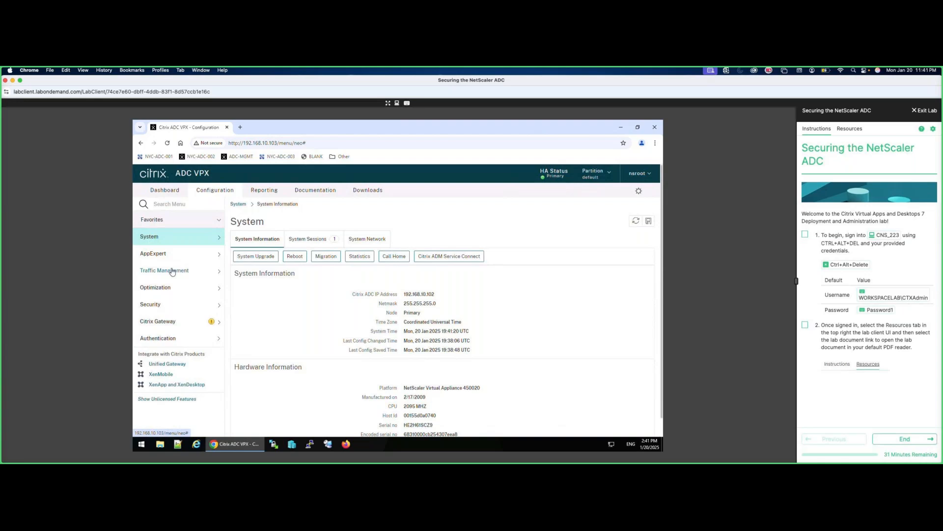
Review the default partition's seven load-balancing virtual servers, then sign out of the root session.
left_click(172, 272)
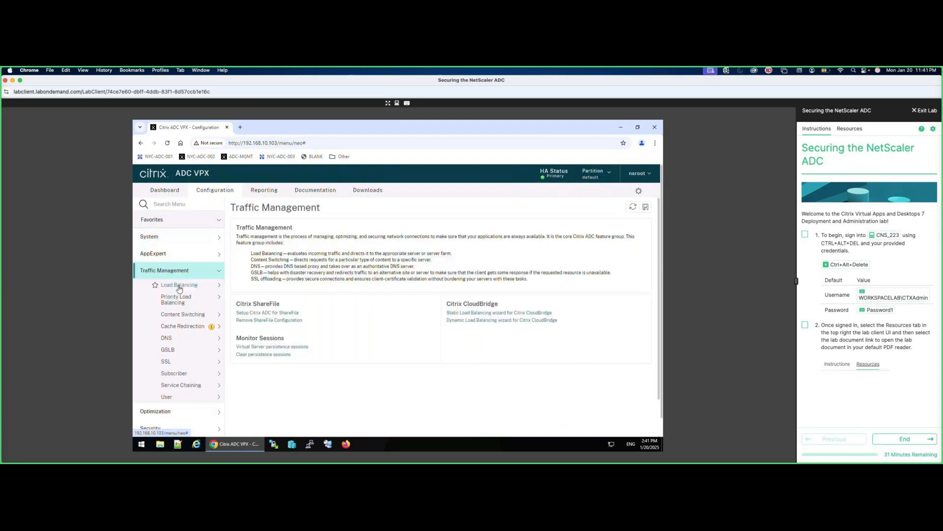
left_click(180, 287)
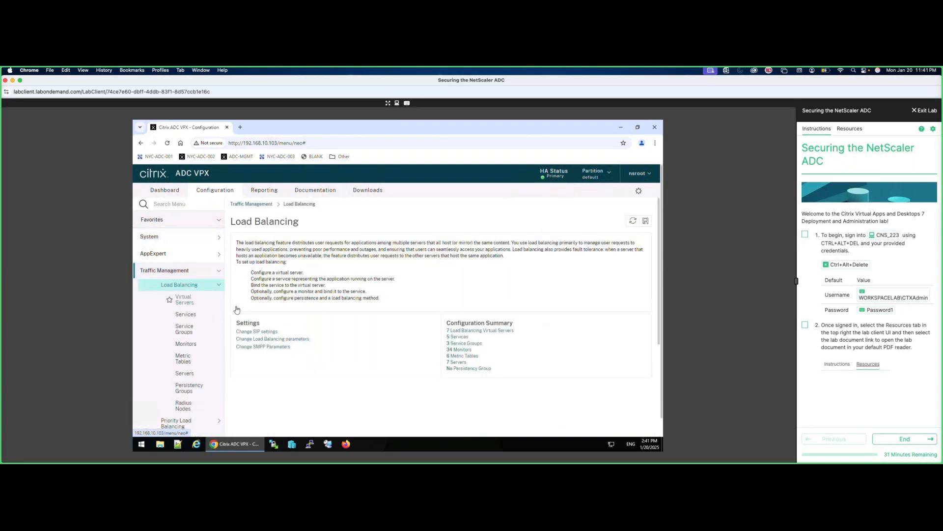
left_click(184, 300)
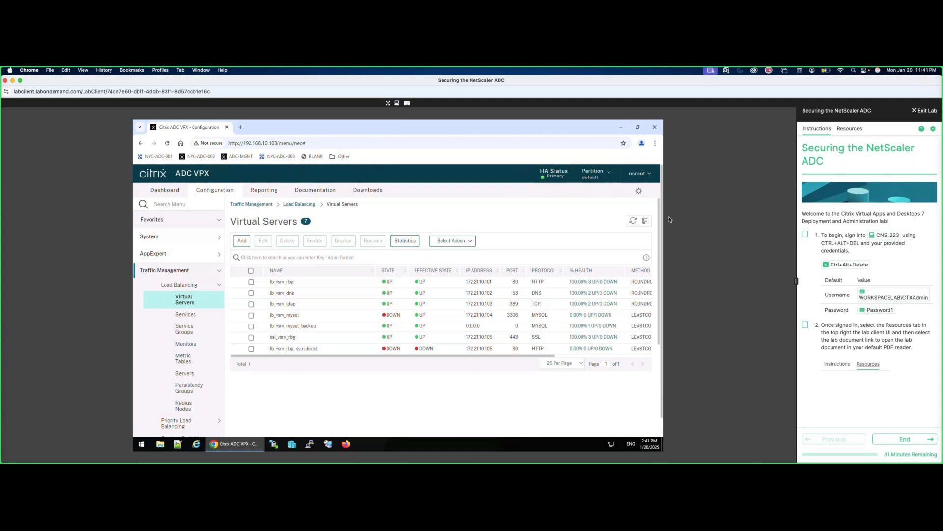
left_click(638, 173)
left_click(565, 226)
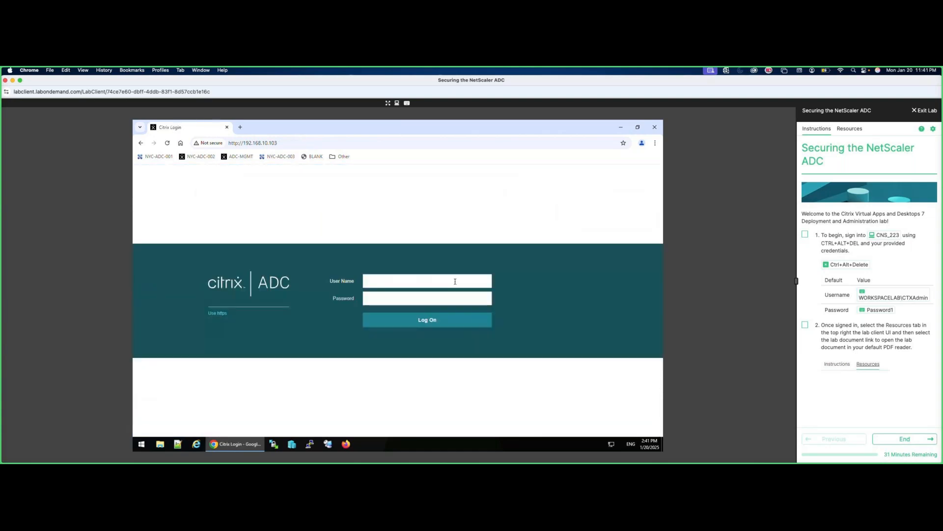
Log in with the p2 partition administrator's username and password.
type("padmin2")
left_click(427, 298)
type("Password1")
key("Return")
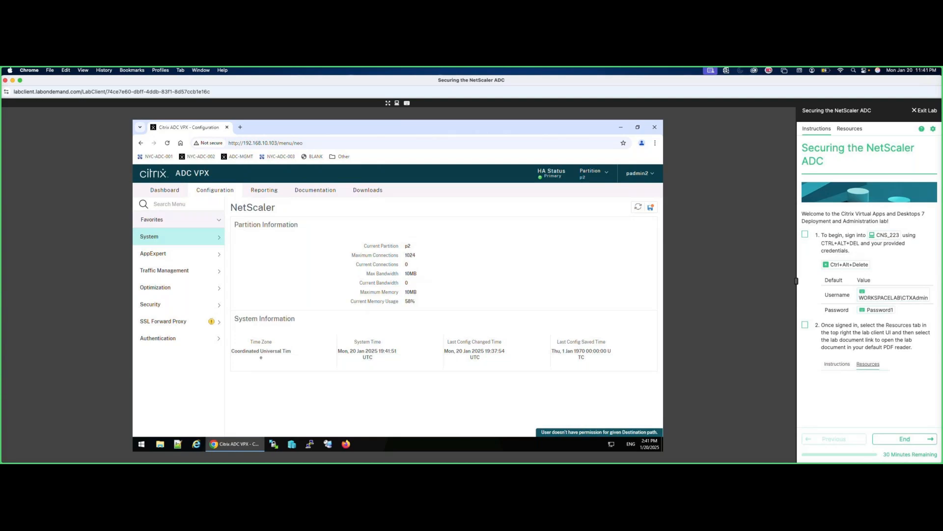
Enable the Load Balancing feature and view p2's empty virtual server list.
left_click(166, 271)
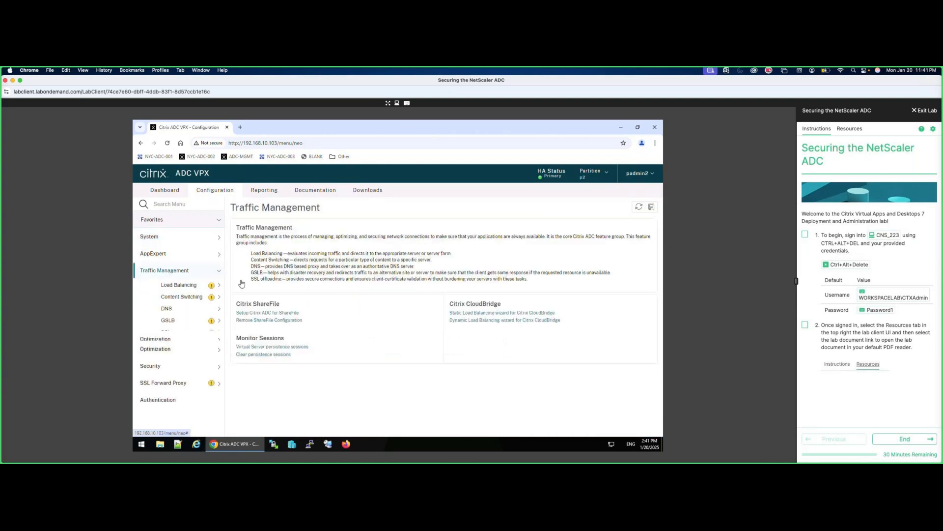
left_click(219, 286)
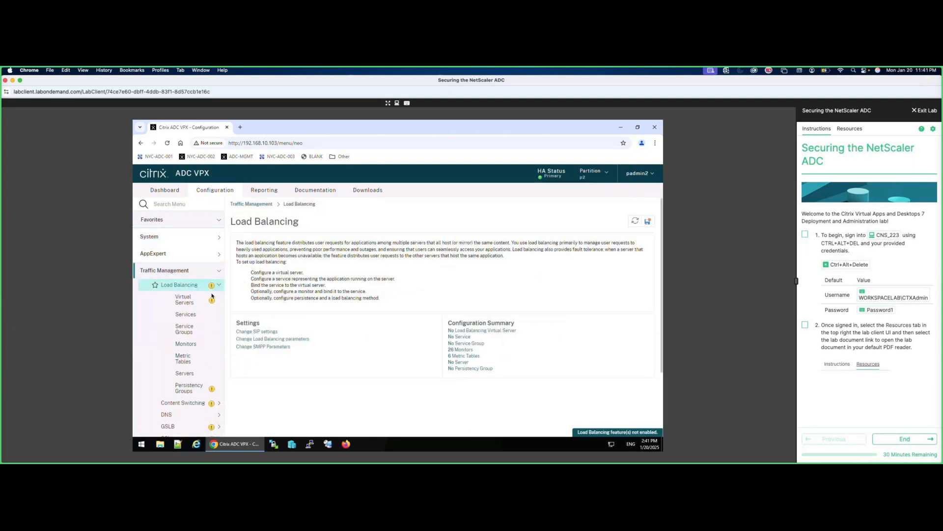
right_click(215, 284)
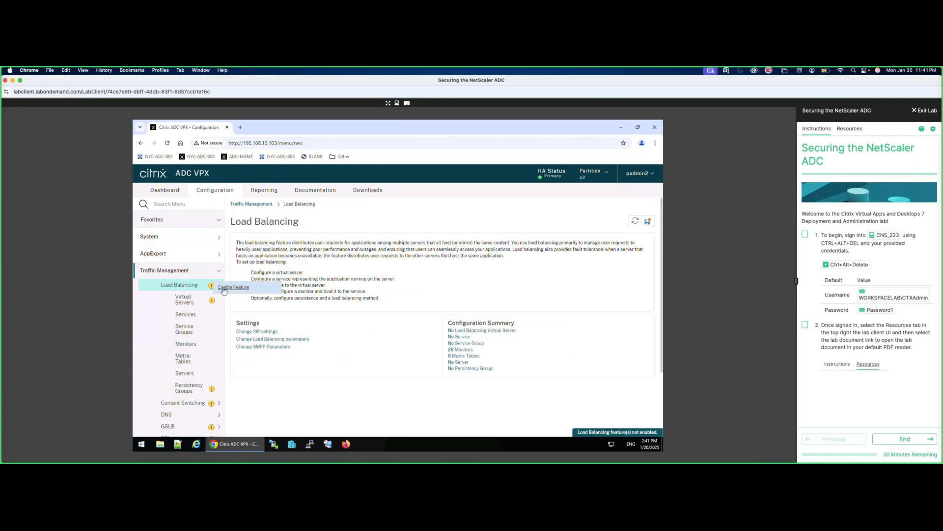
left_click(224, 287)
left_click(439, 323)
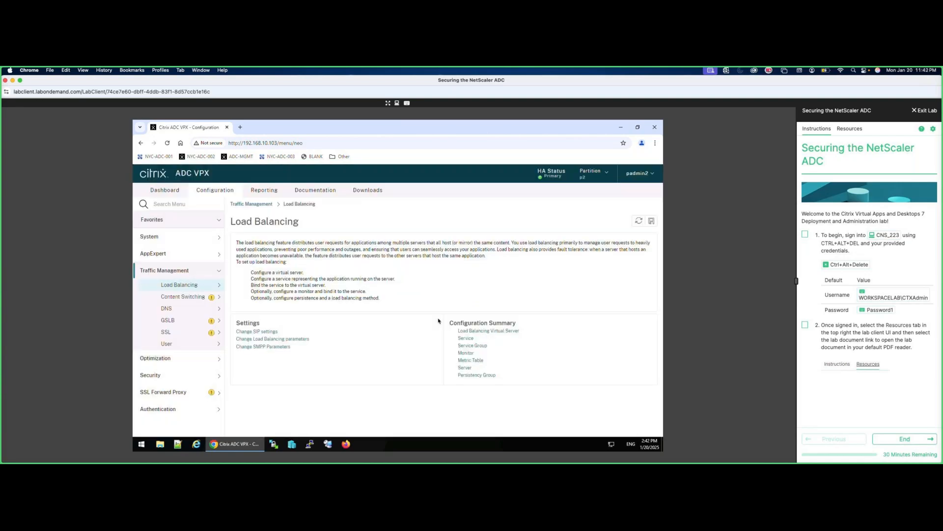
left_click(197, 288)
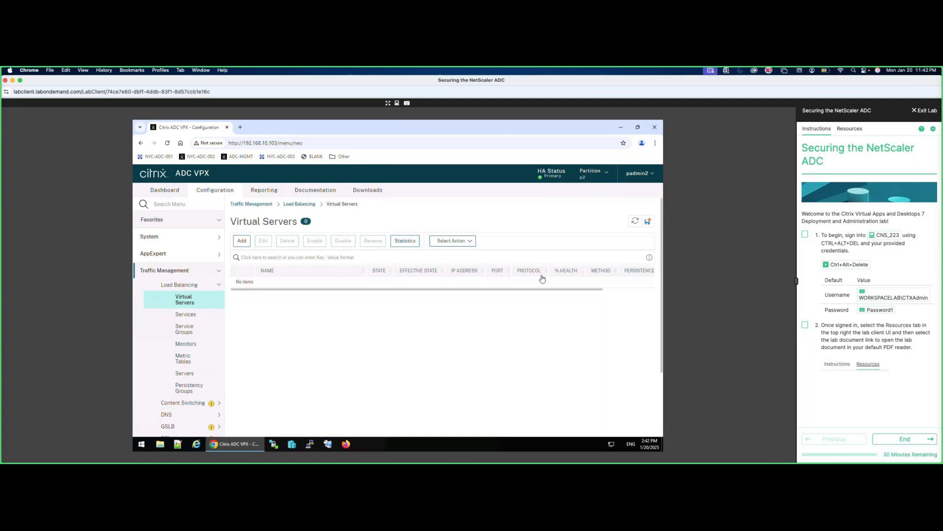
Check the partitions available to this admin, then sign out.
left_click(594, 172)
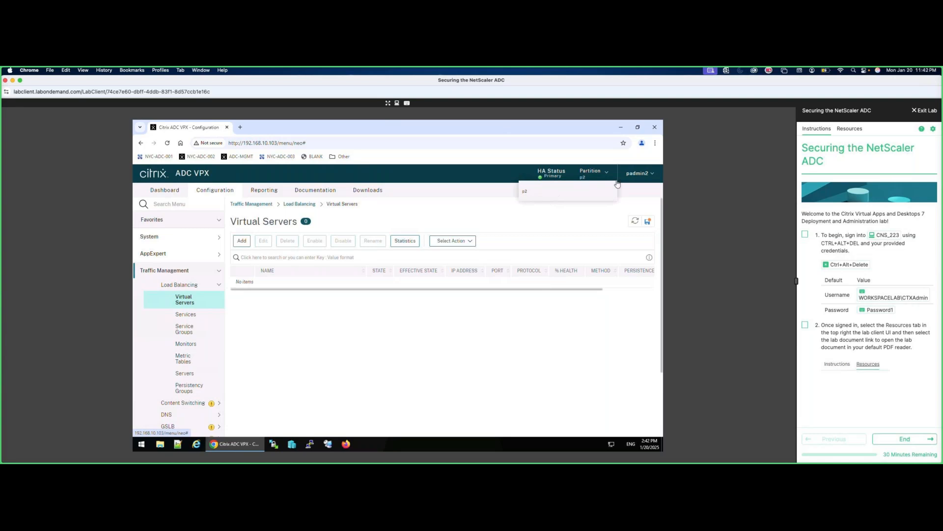
left_click(639, 175)
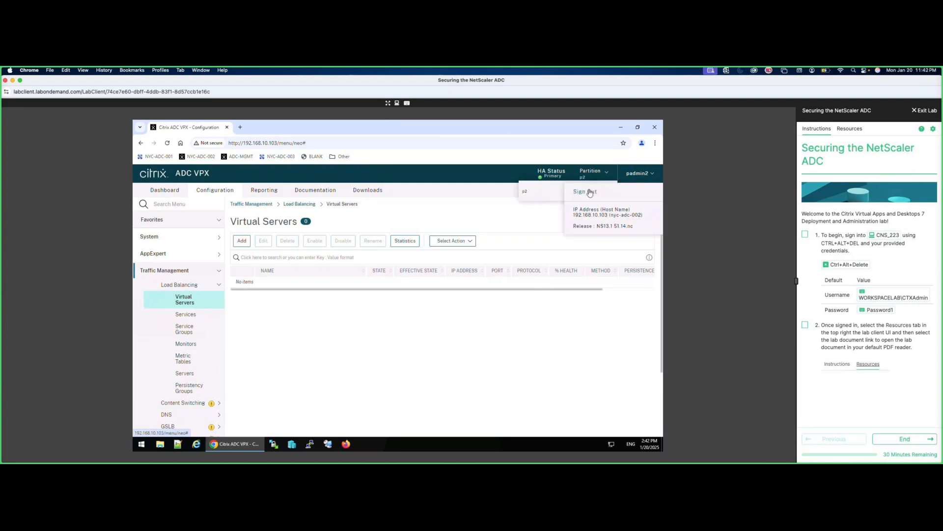
left_click(589, 192)
Log in with the root administrator's username and password.
type("nsroot")
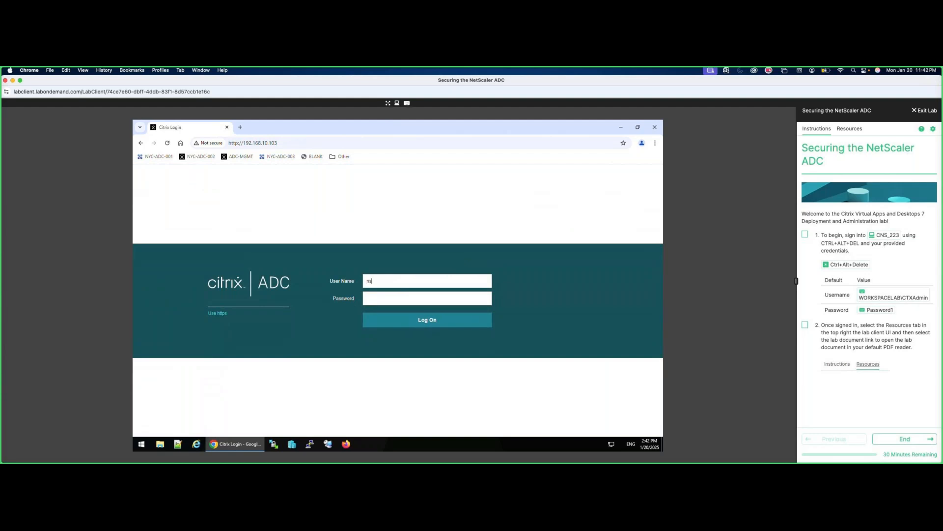
key("Tab")
type("nsroot123")
key("Return")
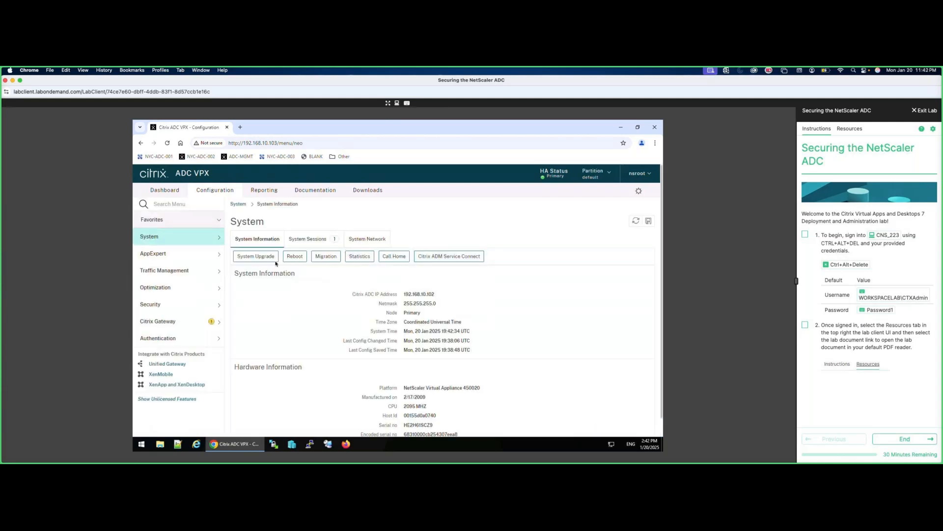
Verify partitions default, P1 and p2 are listed, then sign out of the root session.
left_click(596, 173)
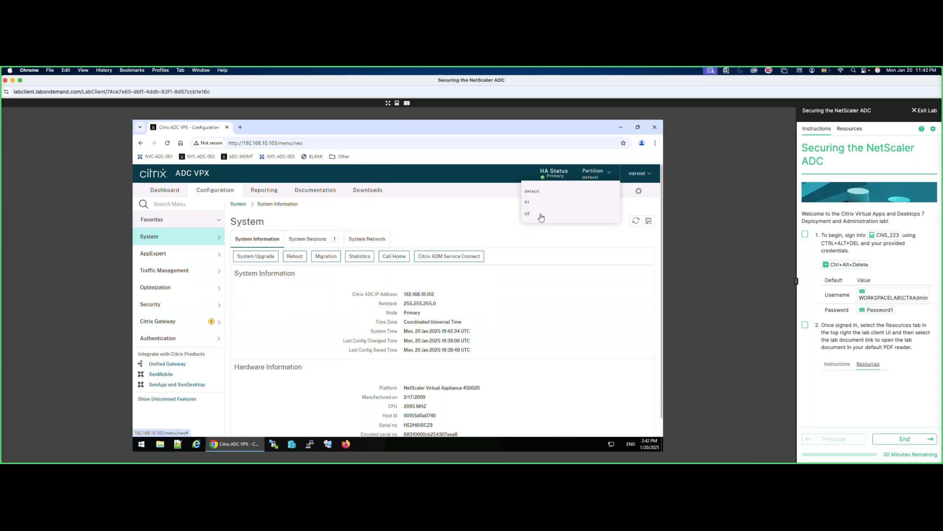
left_click(536, 250)
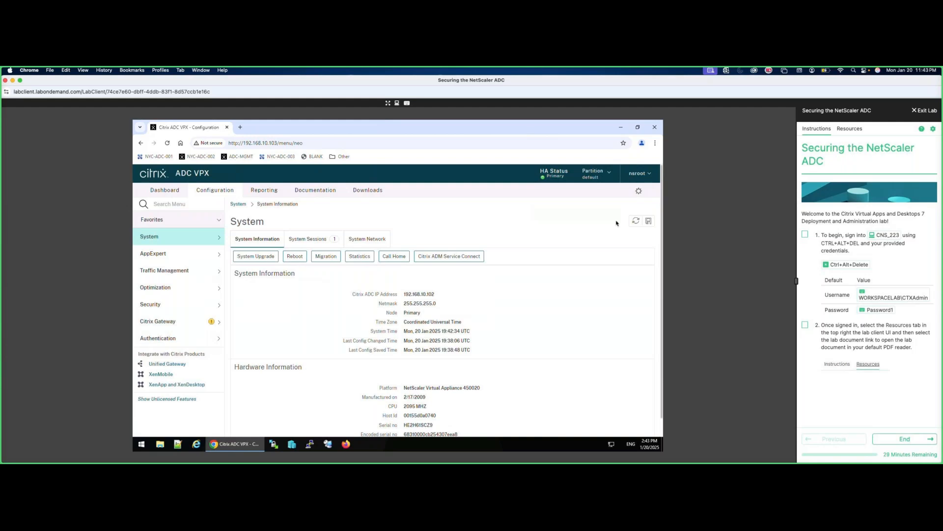
left_click(647, 176)
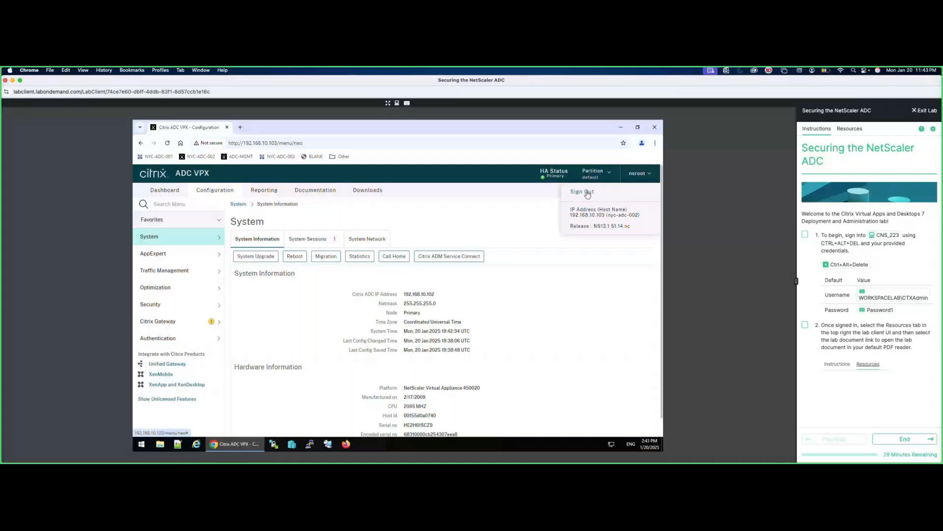
left_click(588, 193)
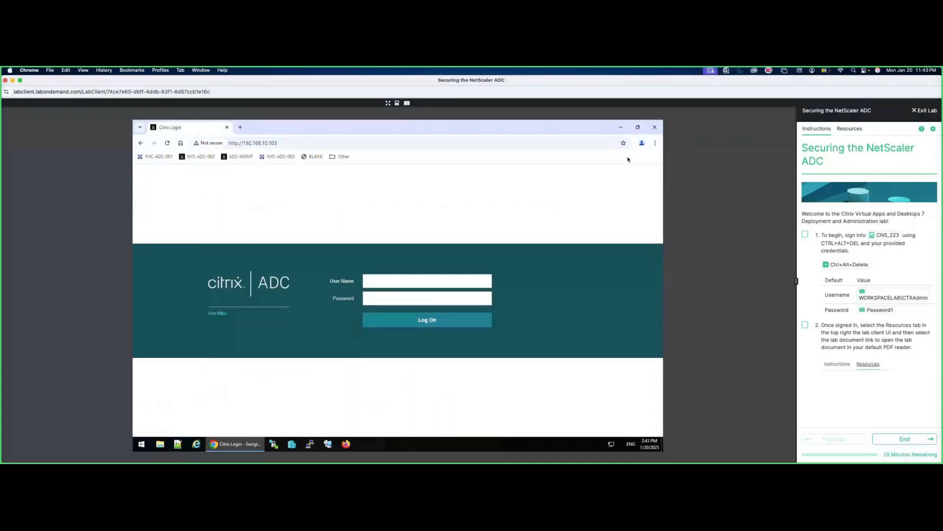
left_click(924, 111)
End the lab marked as complete, close its window, and quit Chrome.
left_click(870, 142)
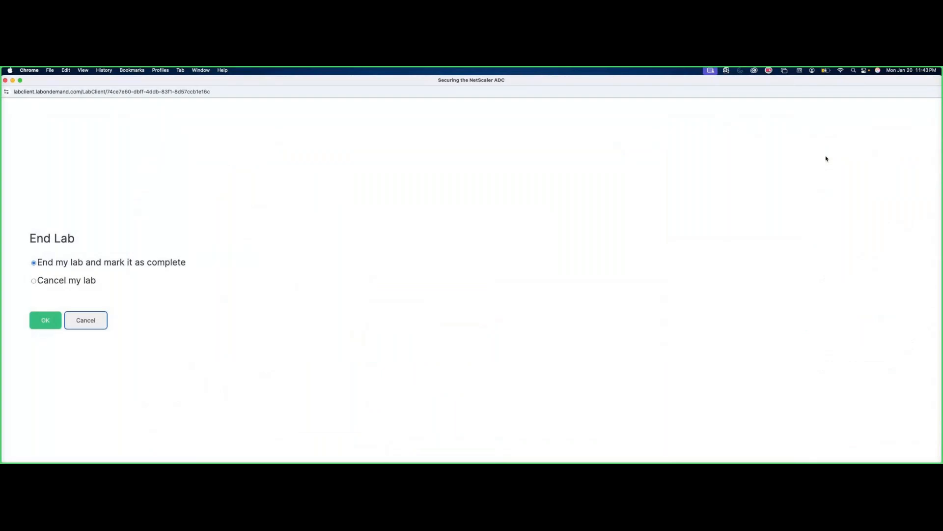
left_click(45, 321)
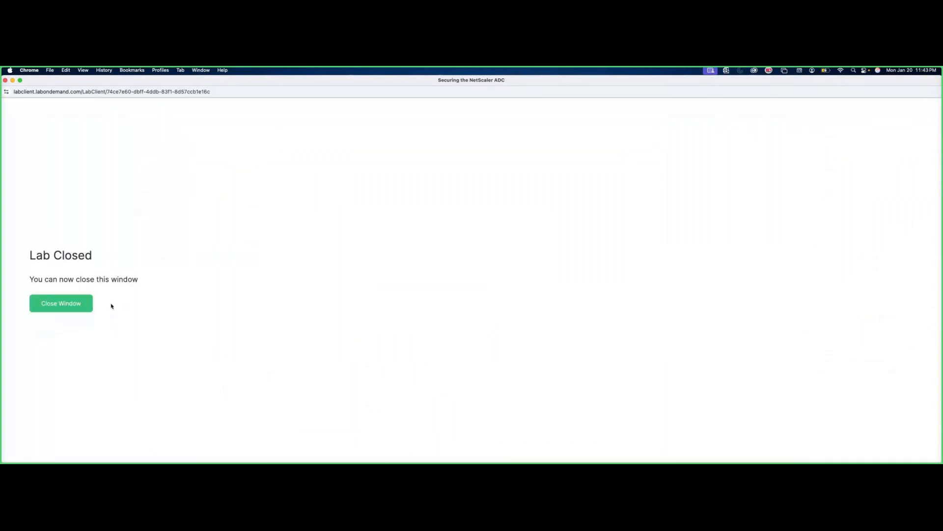
key("super+w")
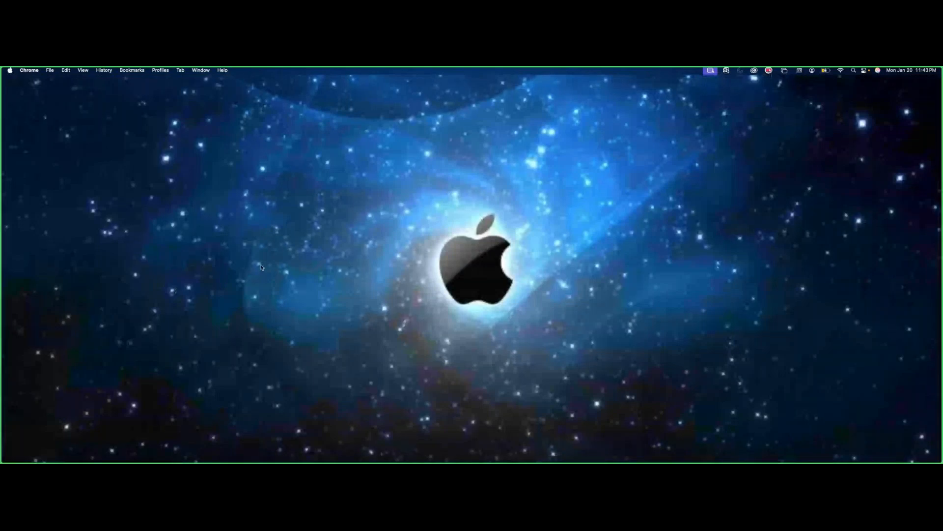
key("super+q")
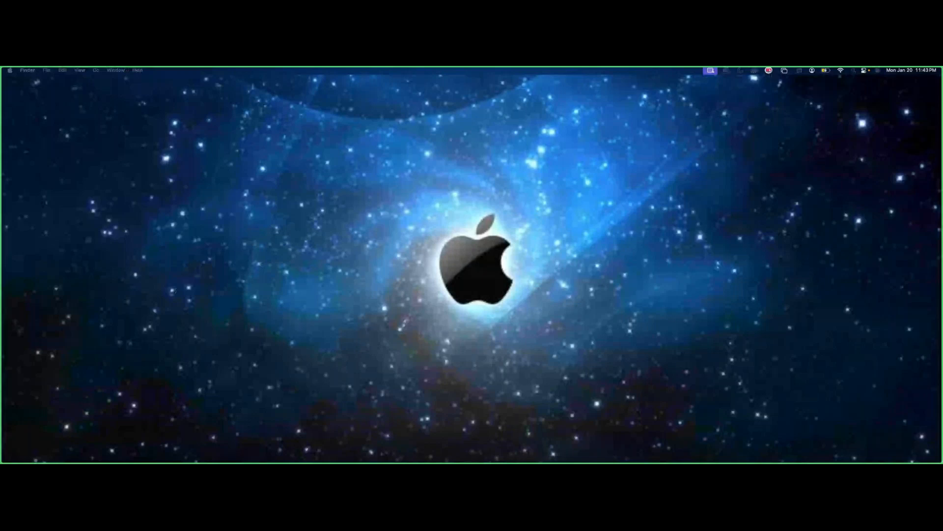